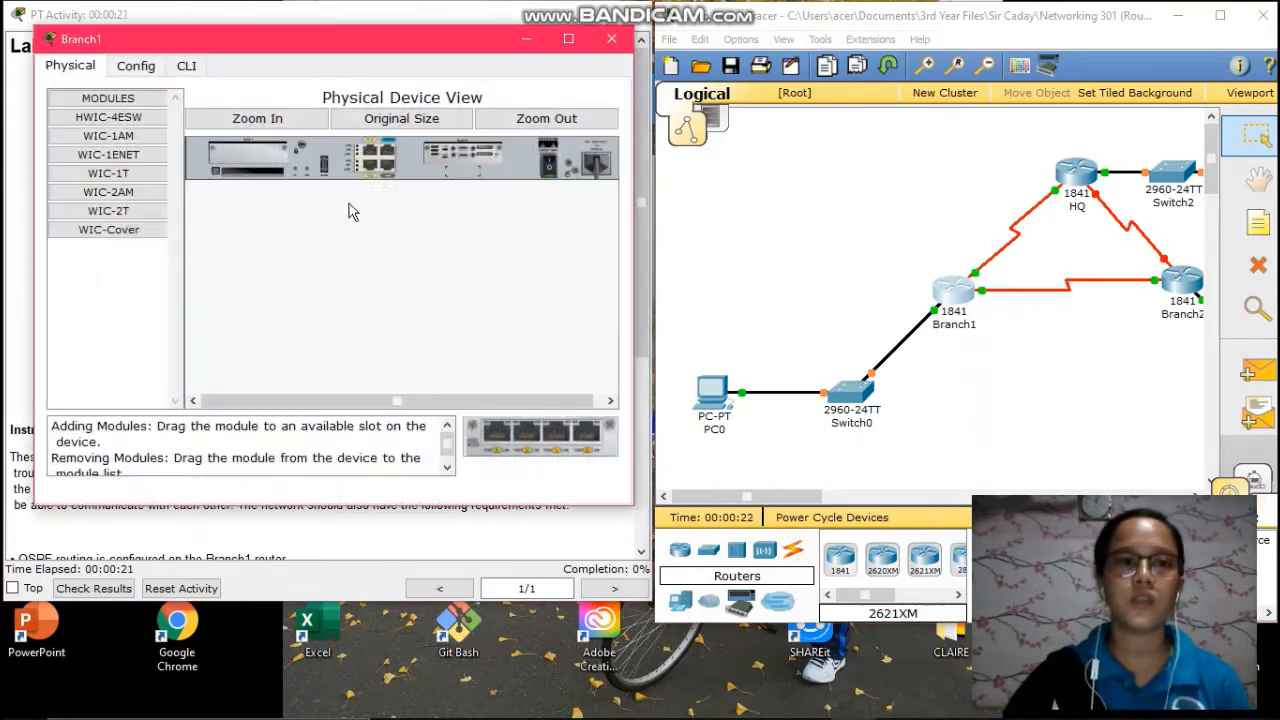
- Enter privileged EXEC mode on the Branch1 router's command line and erase its startup configuration
left_click(186, 65)
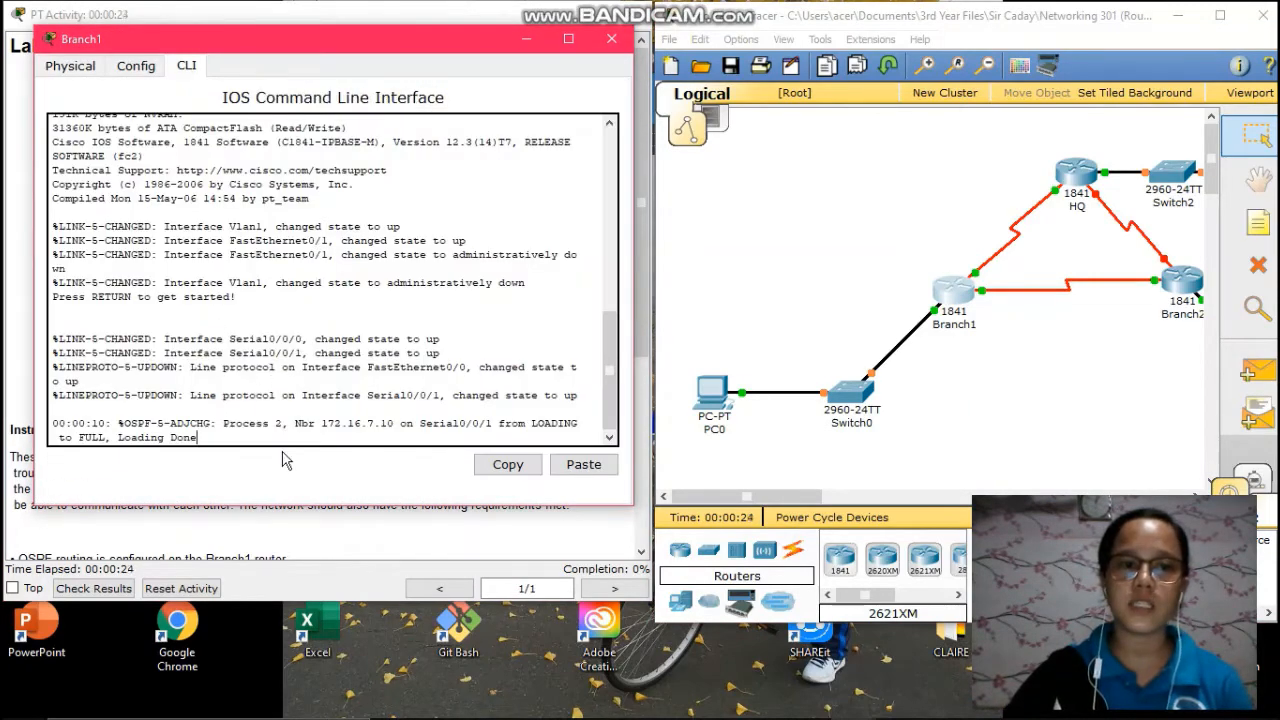
key("Return")
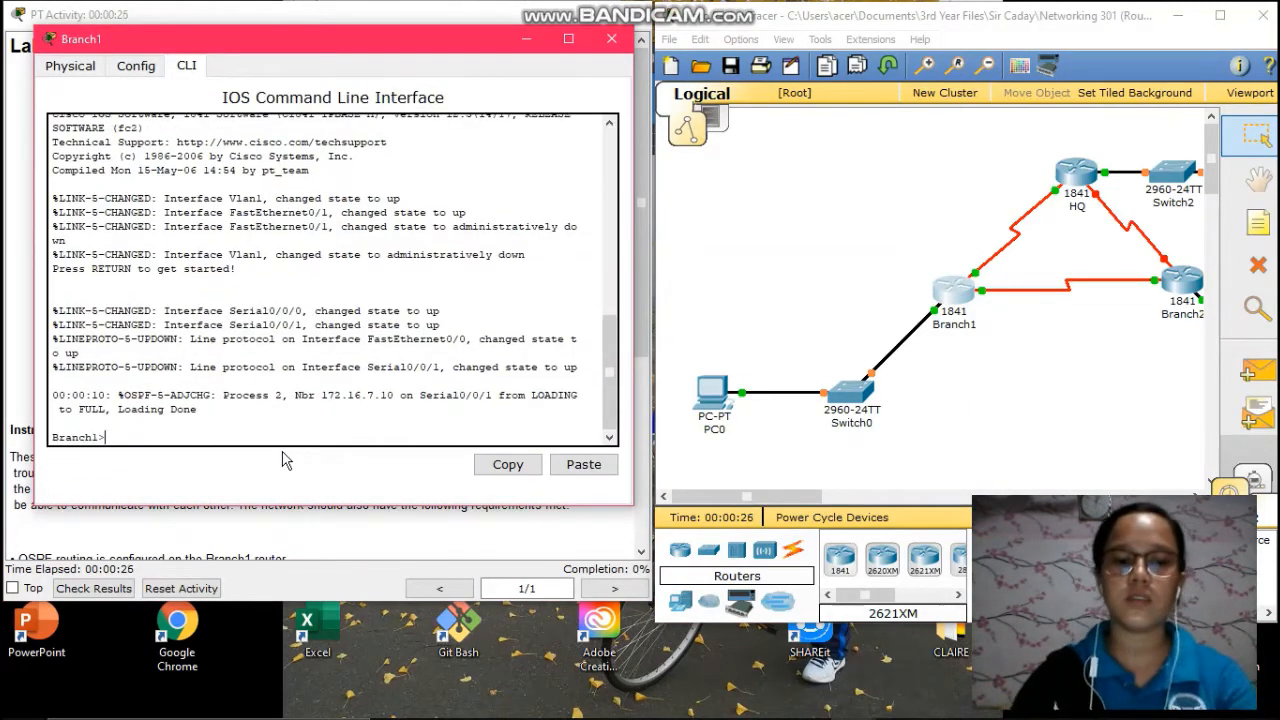
type("enable")
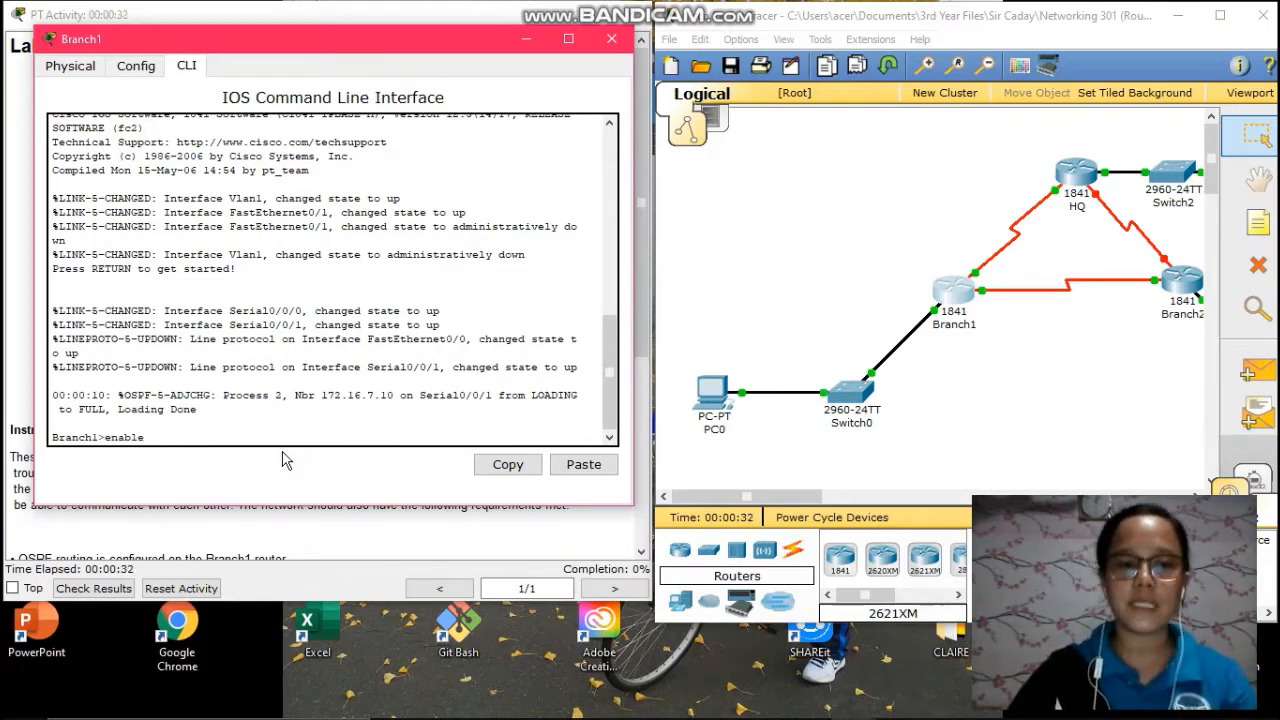
key("Return")
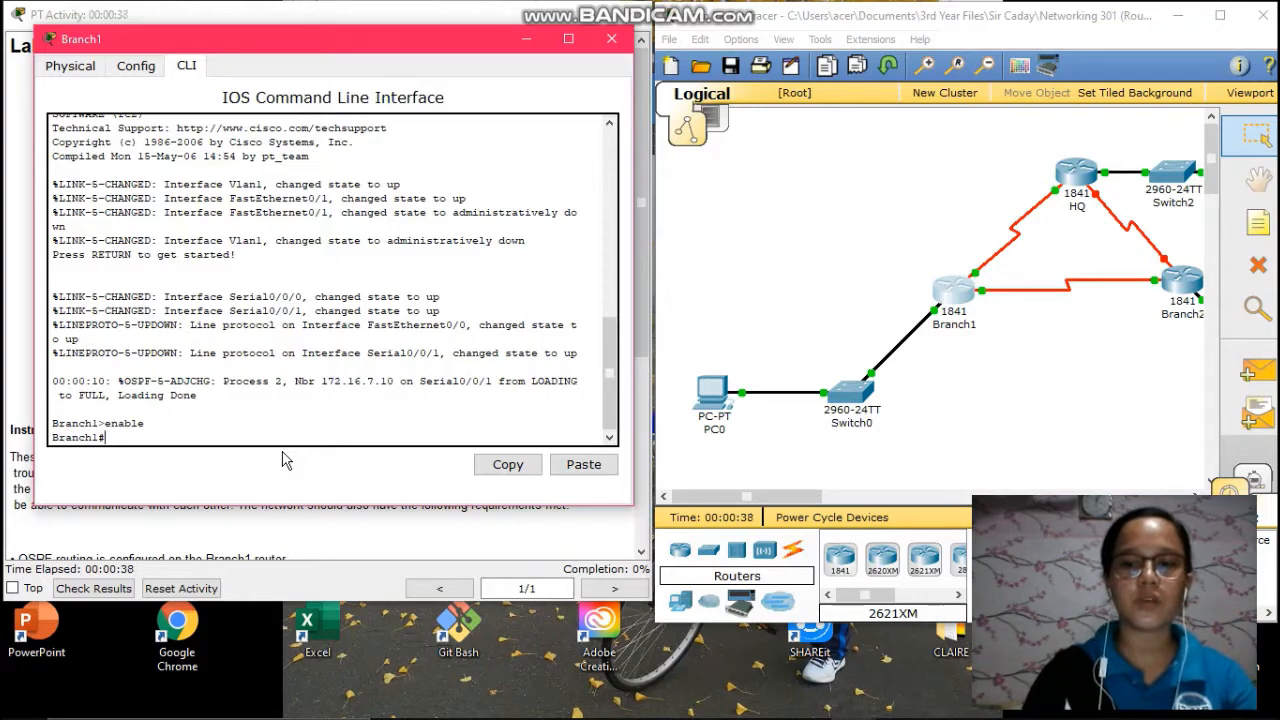
type("er")
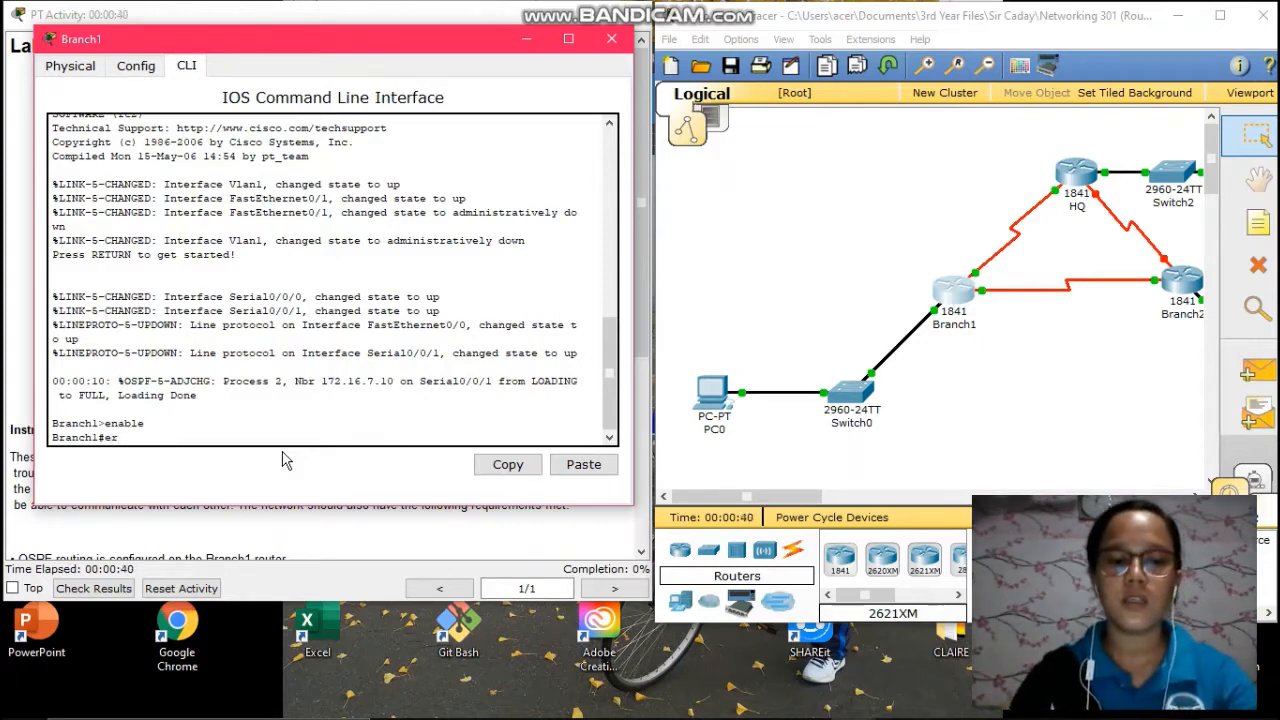
type("ase start")
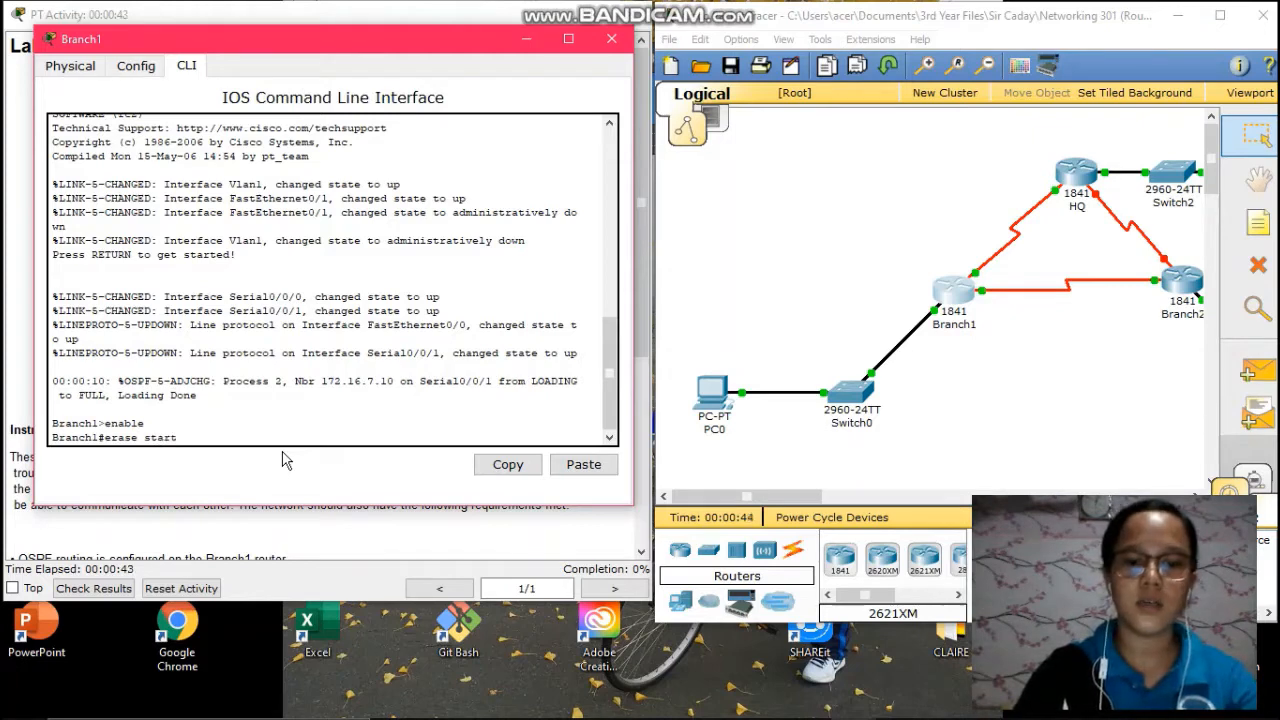
type("u")
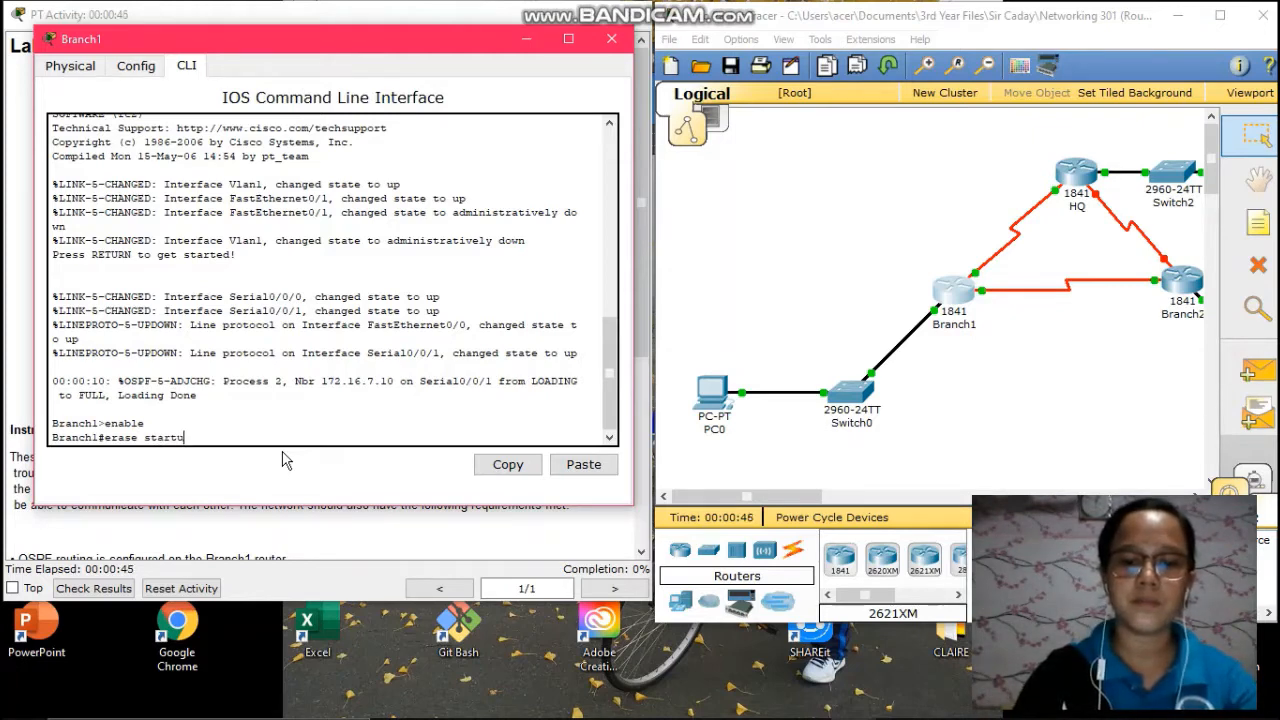
type("p-config")
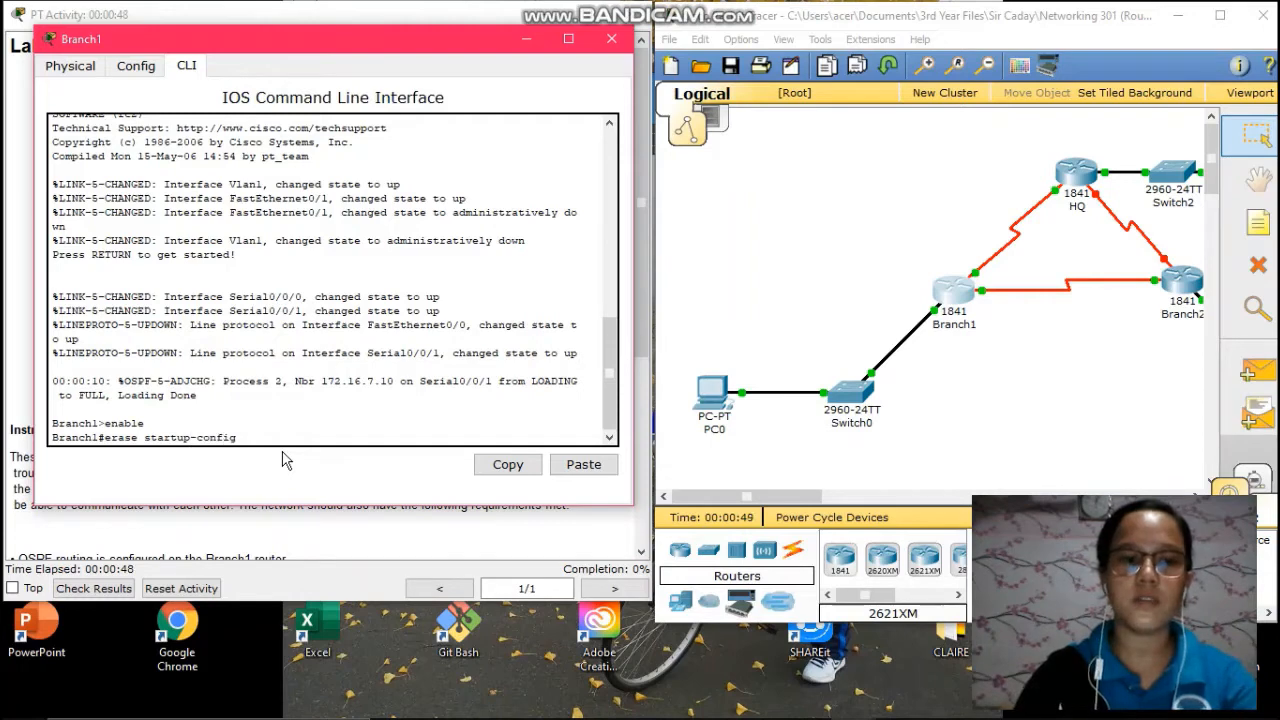
key("Return")
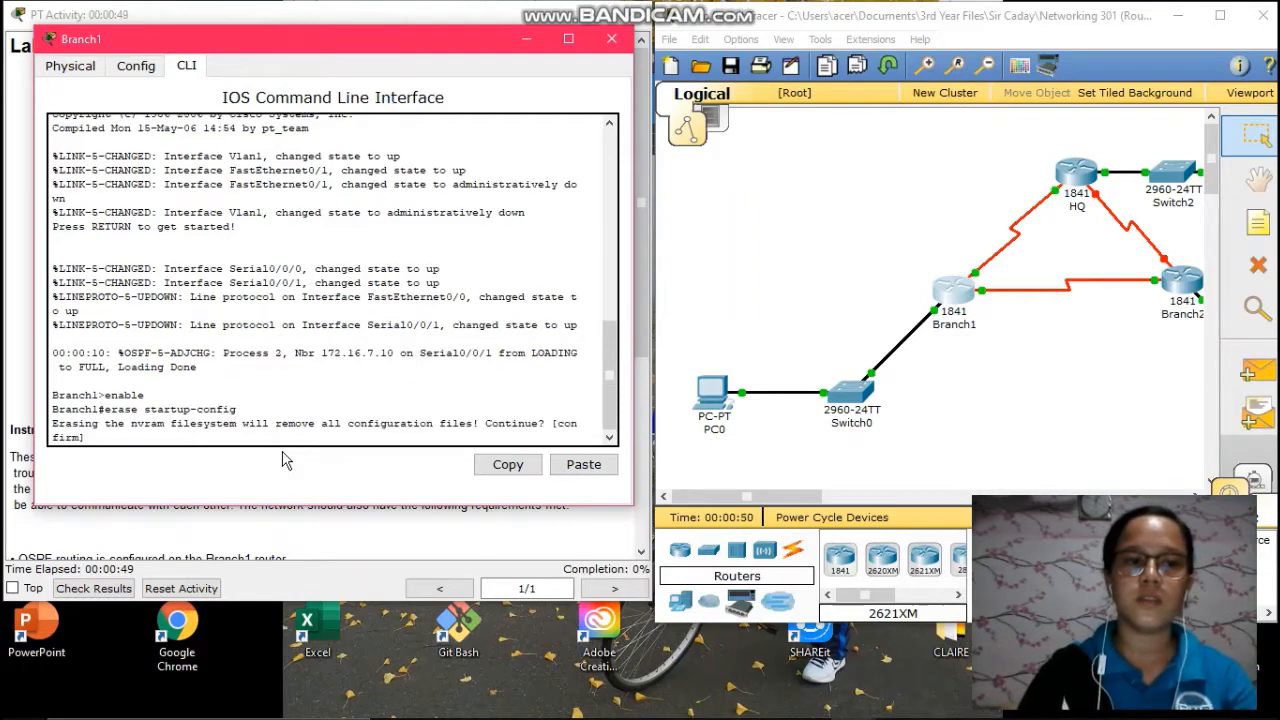
key("Return")
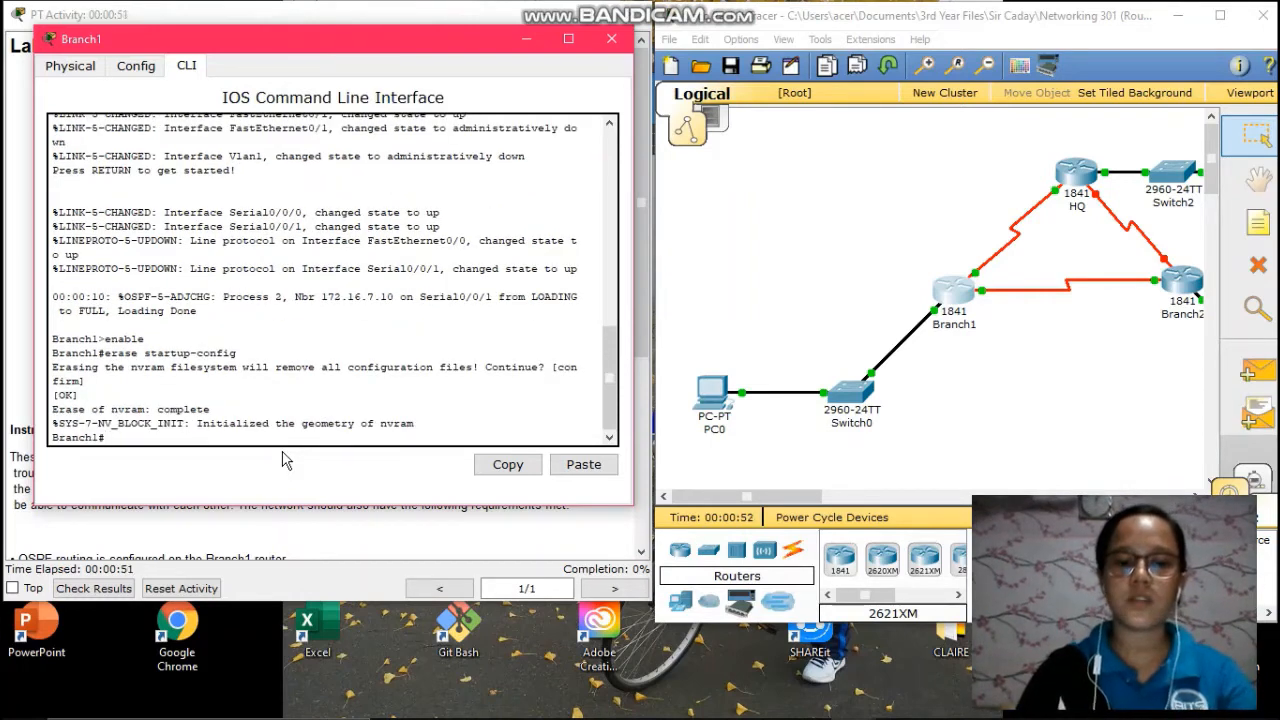
- Enter global configuration mode on the router and set its hostname to Branch1
type("config t")
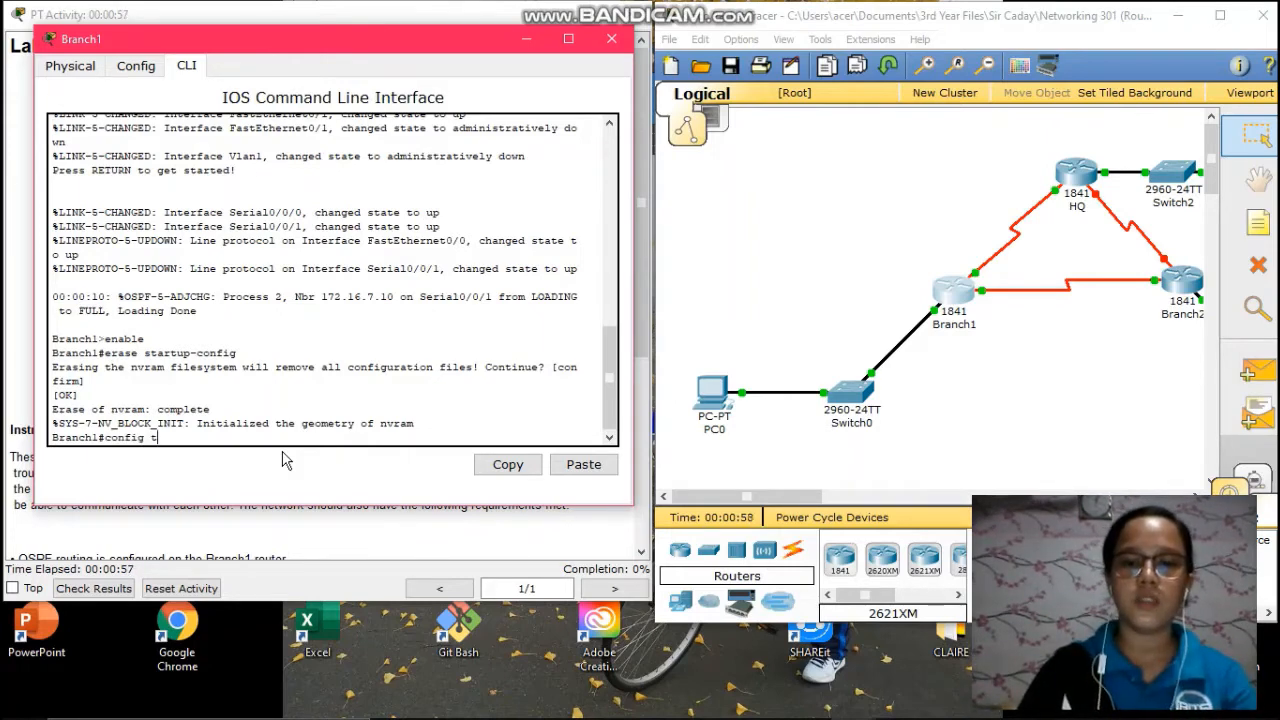
key("Return")
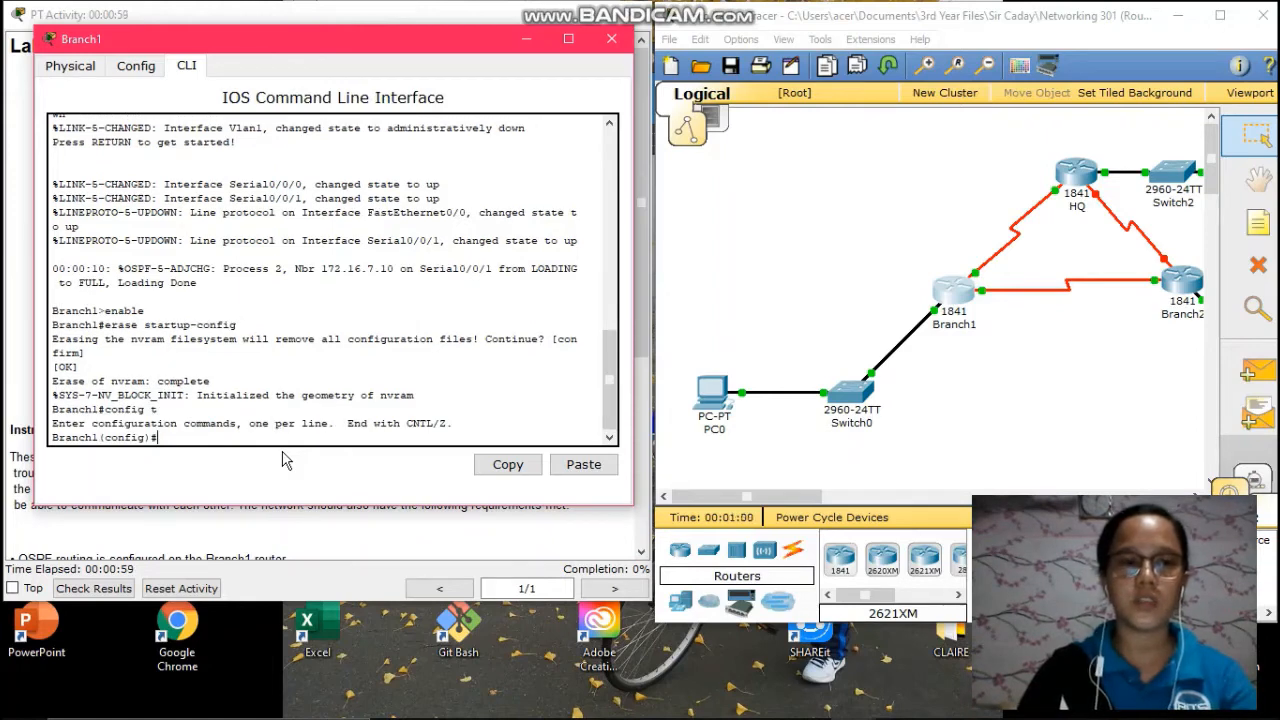
type("ho")
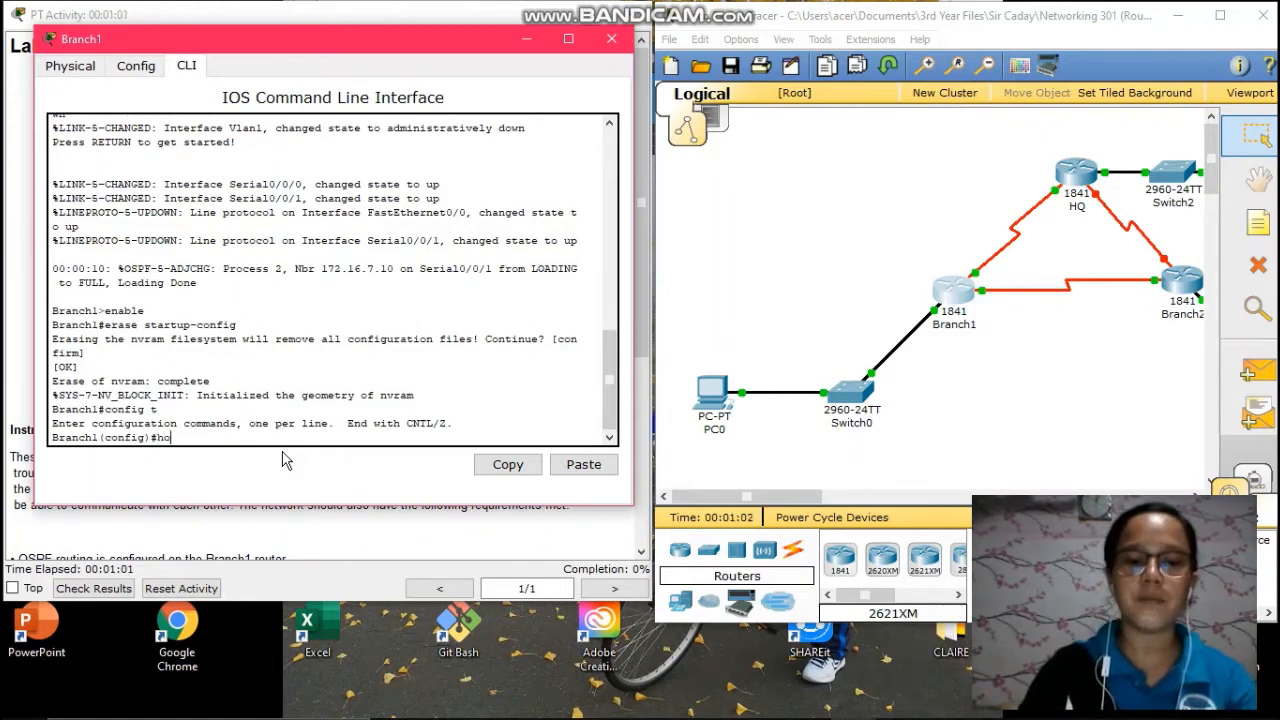
type("stname")
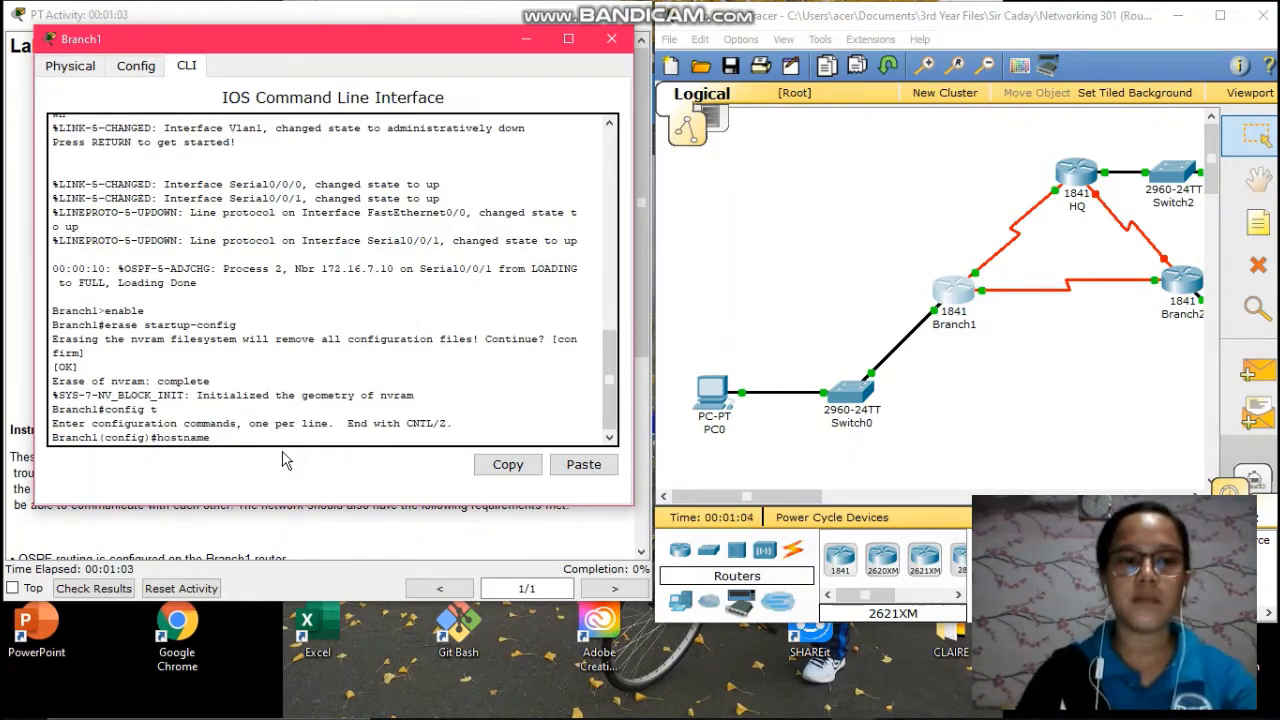
type(" Brab")
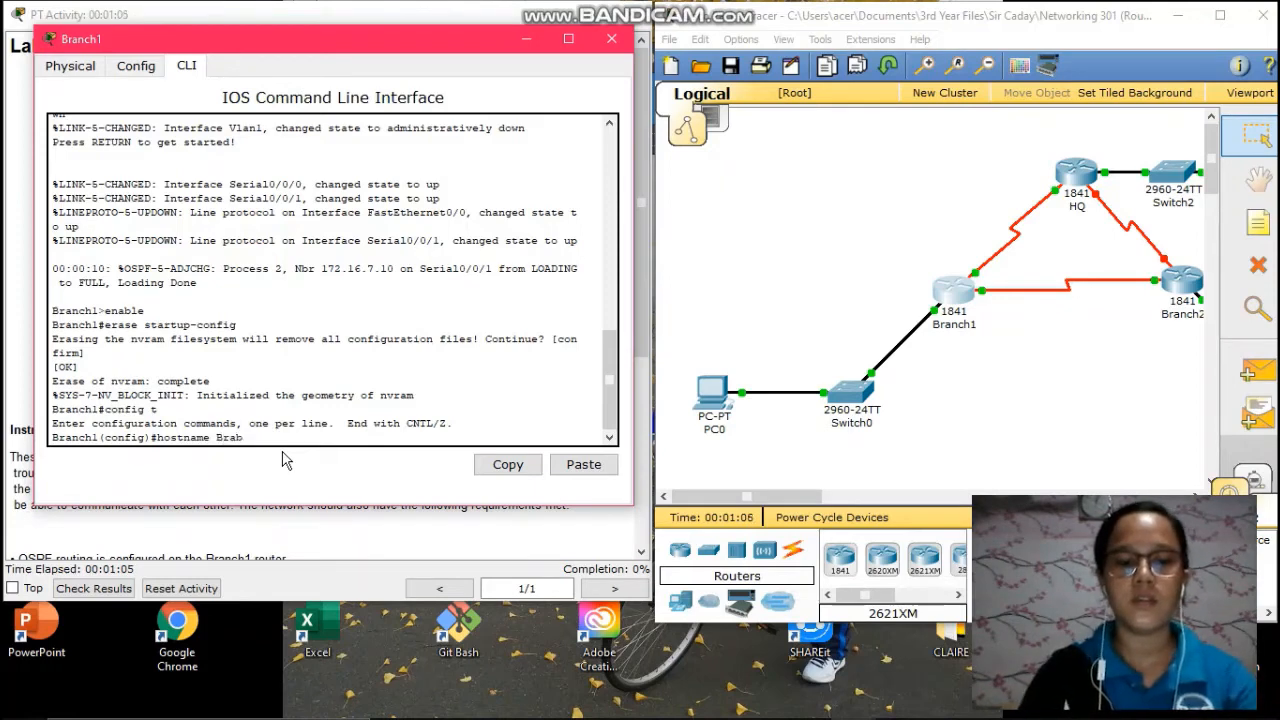
key("BackSpace")
type("nch")
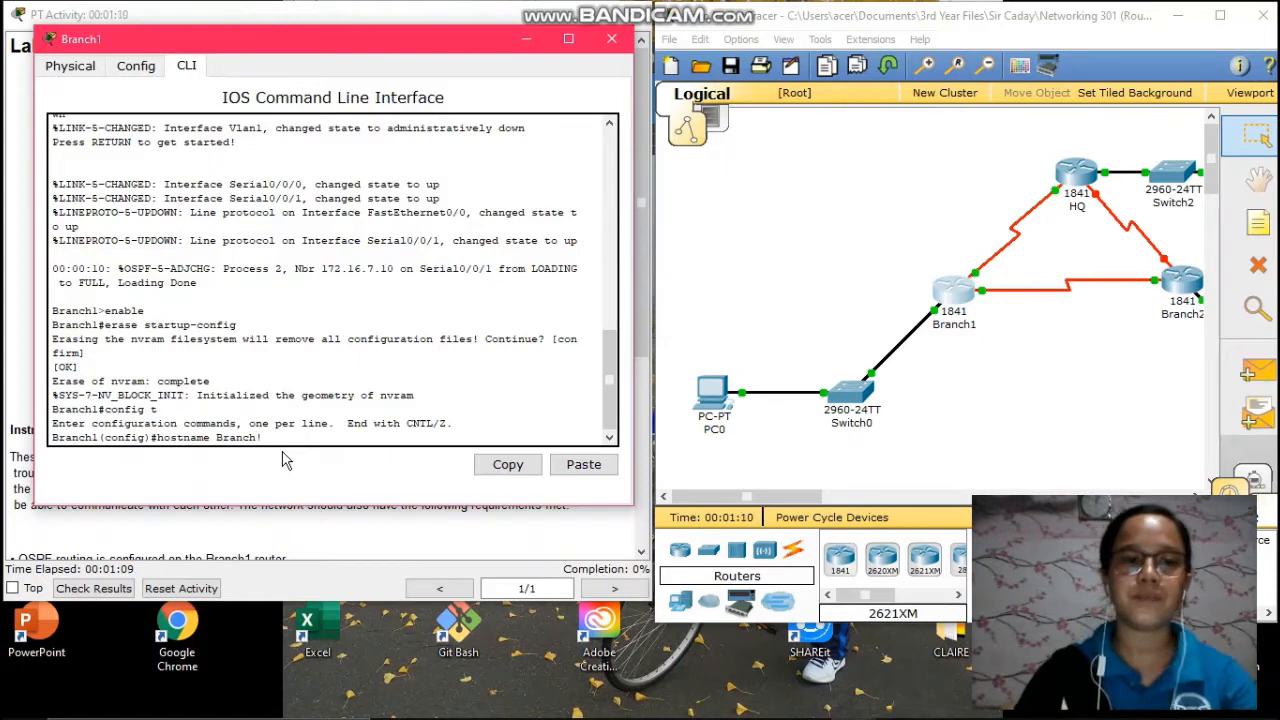
type("1")
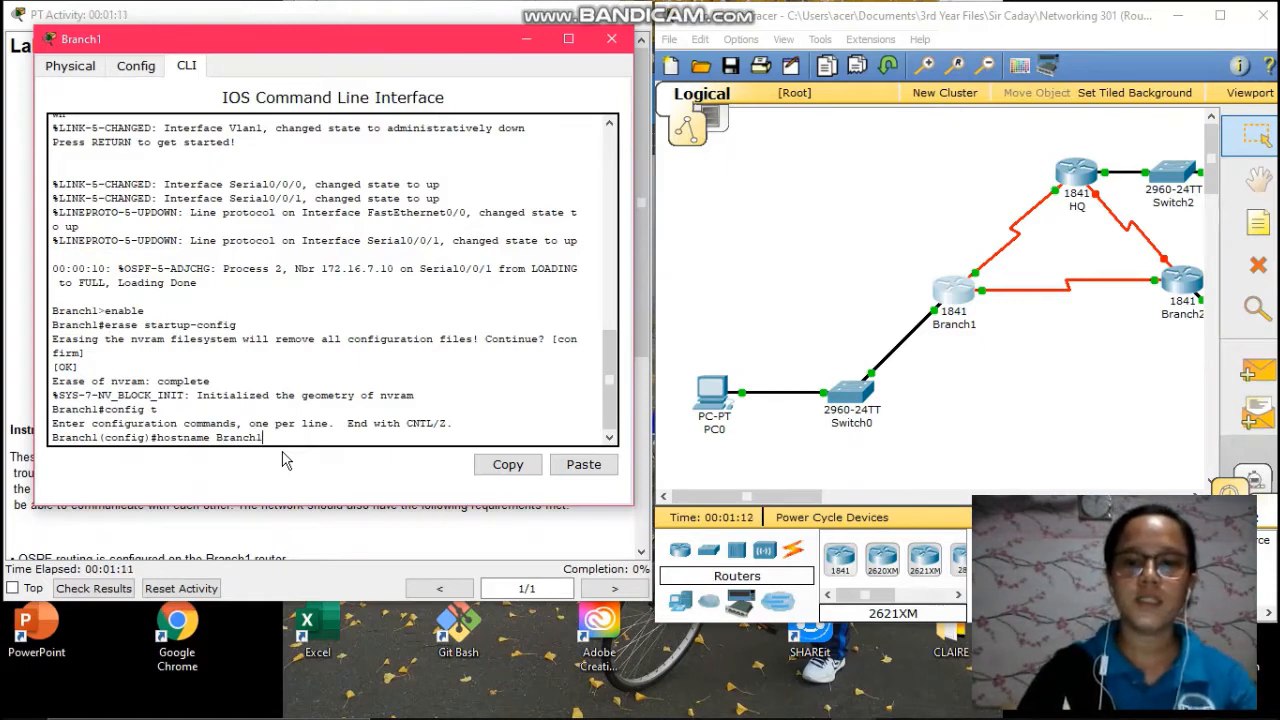
key("Return")
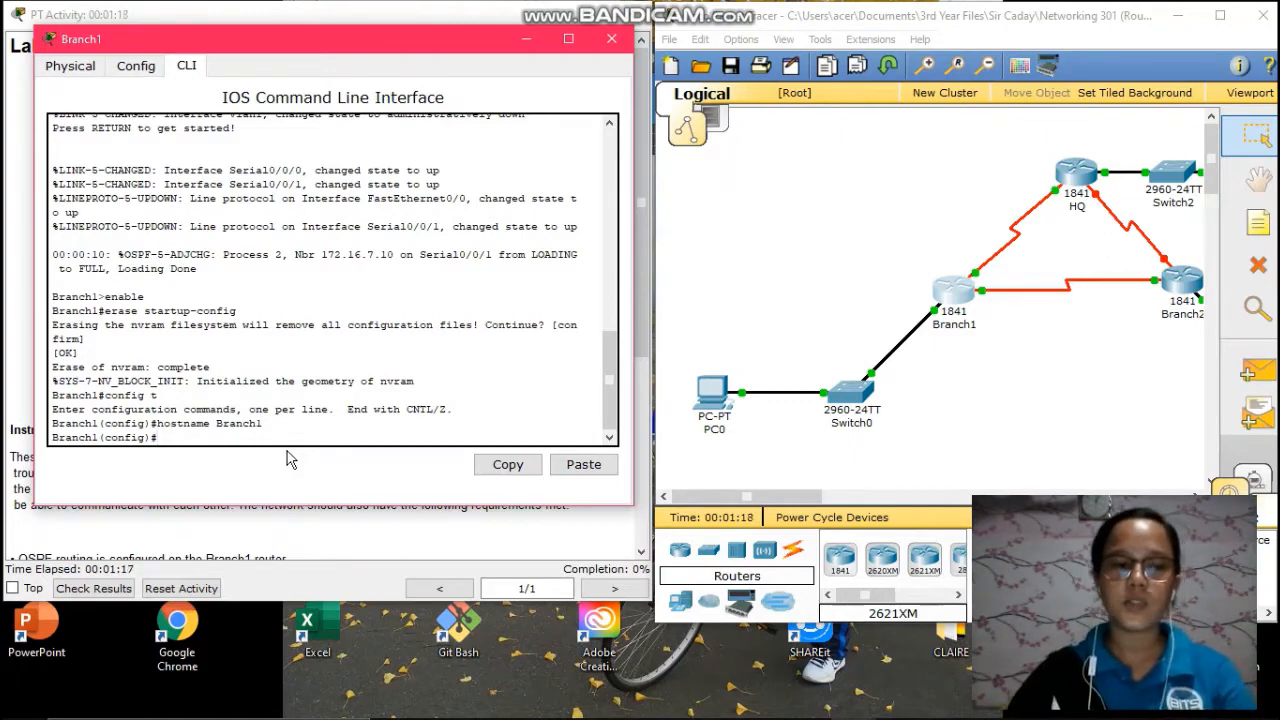
- Disable IP domain lookup on the Branch1 router
type("no i")
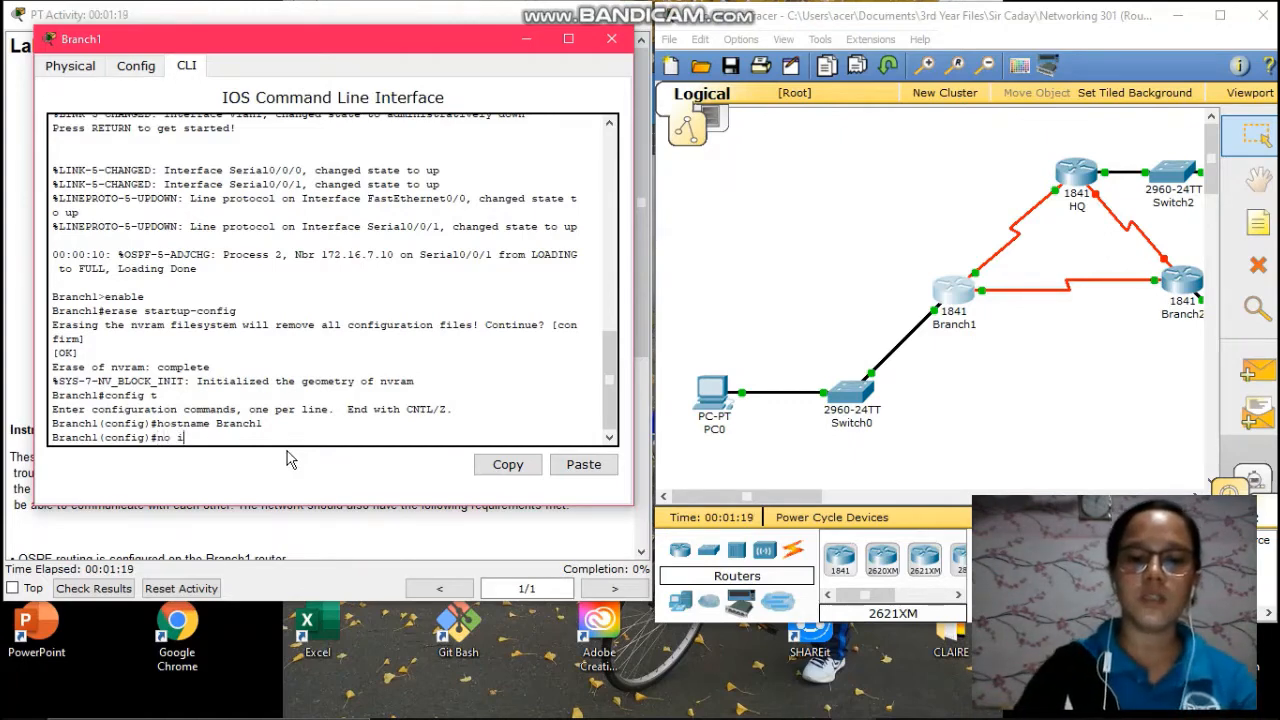
type("p domai")
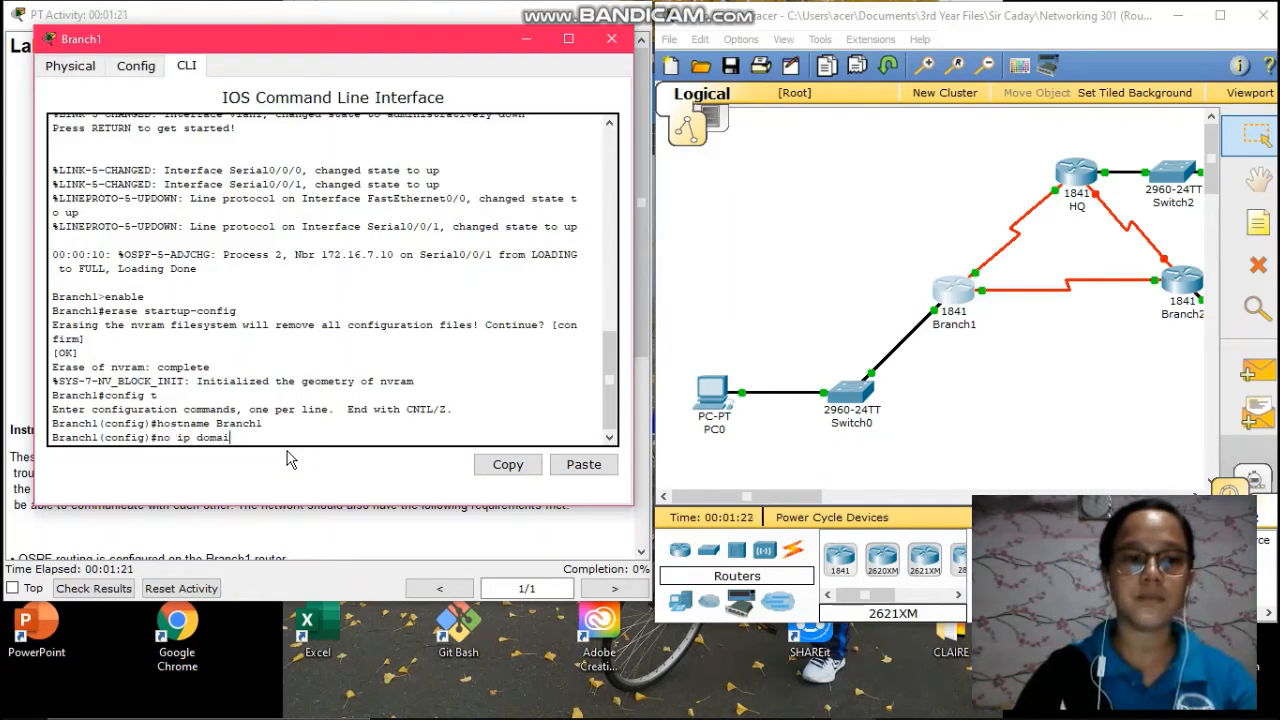
type("n-loo")
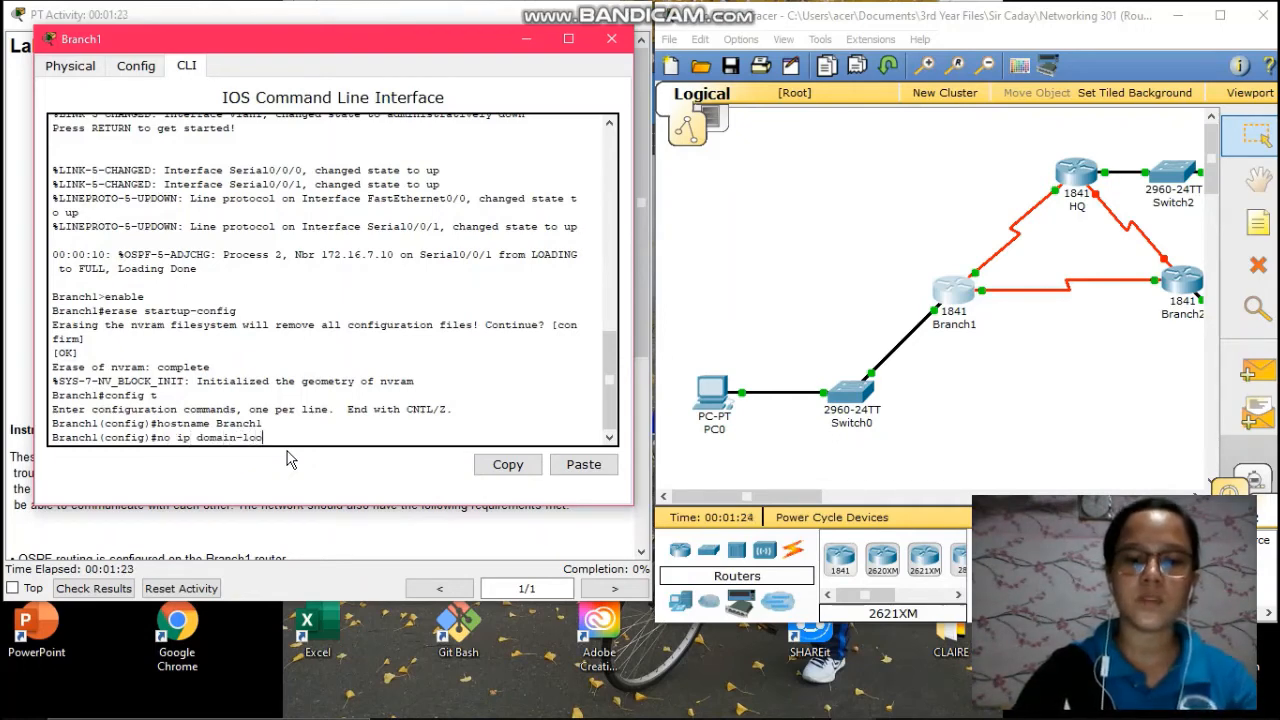
type("kup")
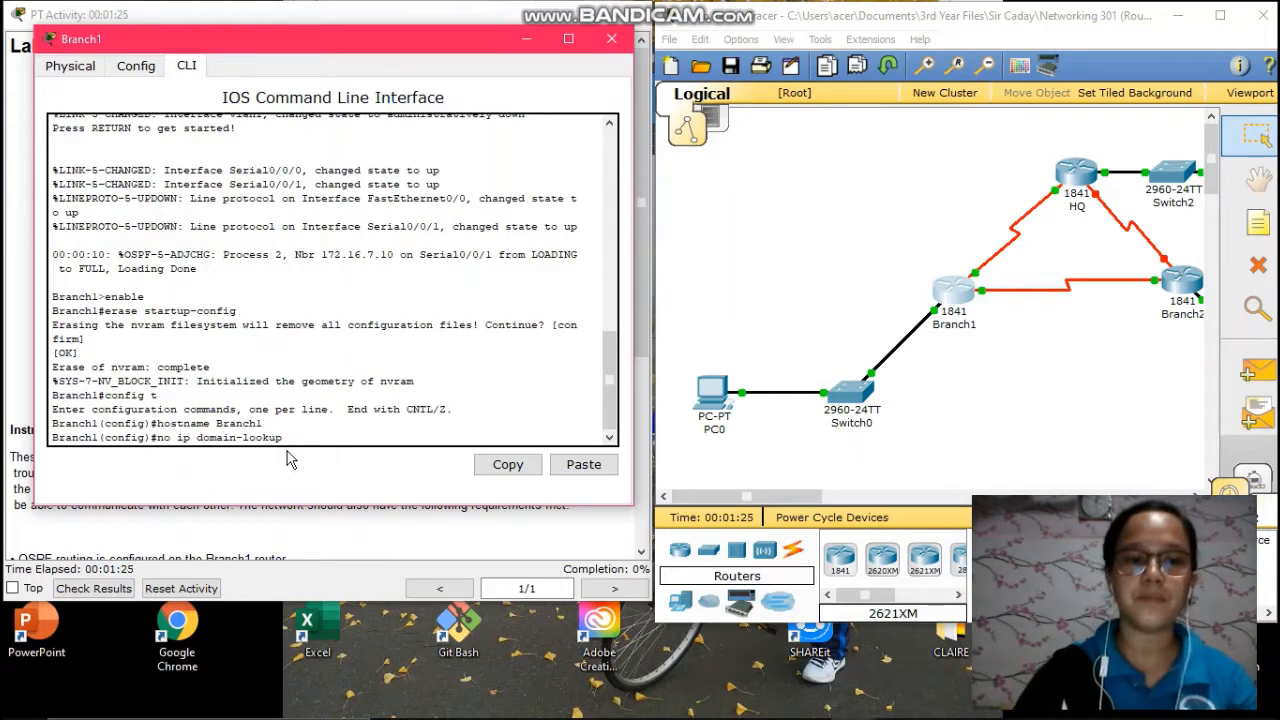
key("Return")
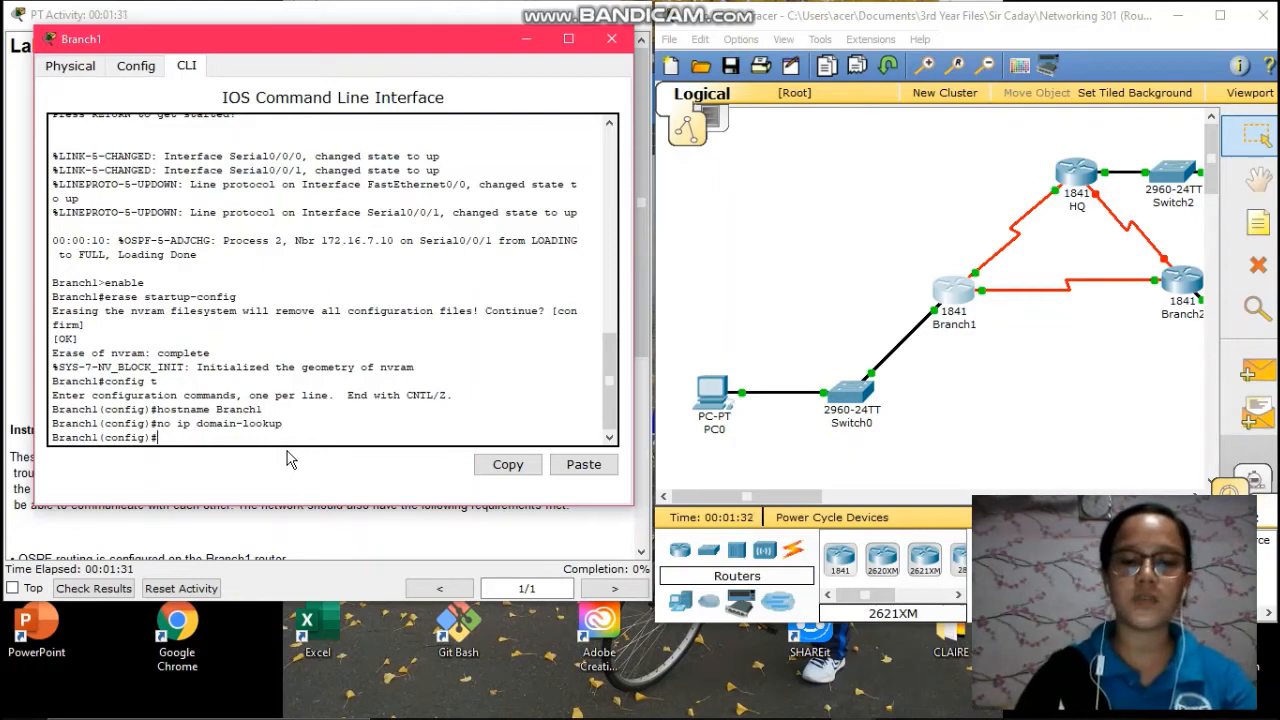
- Enter interface configuration mode for fa0/0 on Branch1 and move the router window aside to uncover the lab's addressing table
type("int")
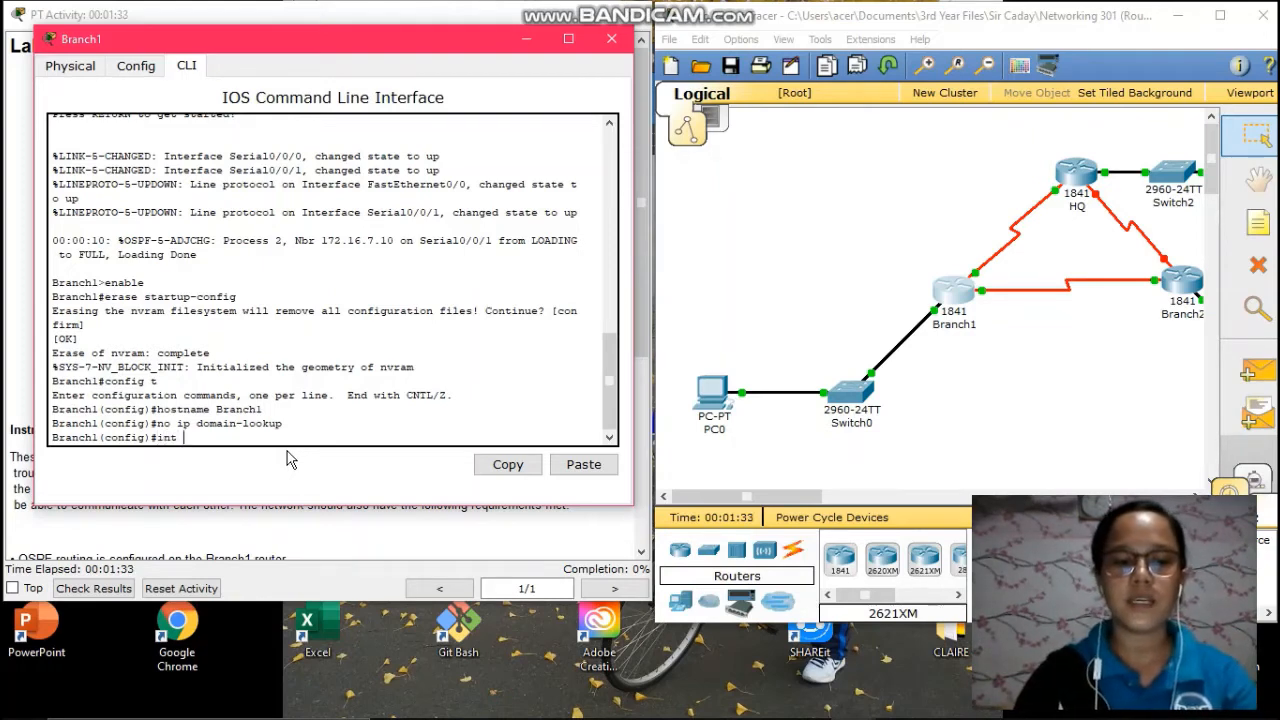
type(" fa0/0")
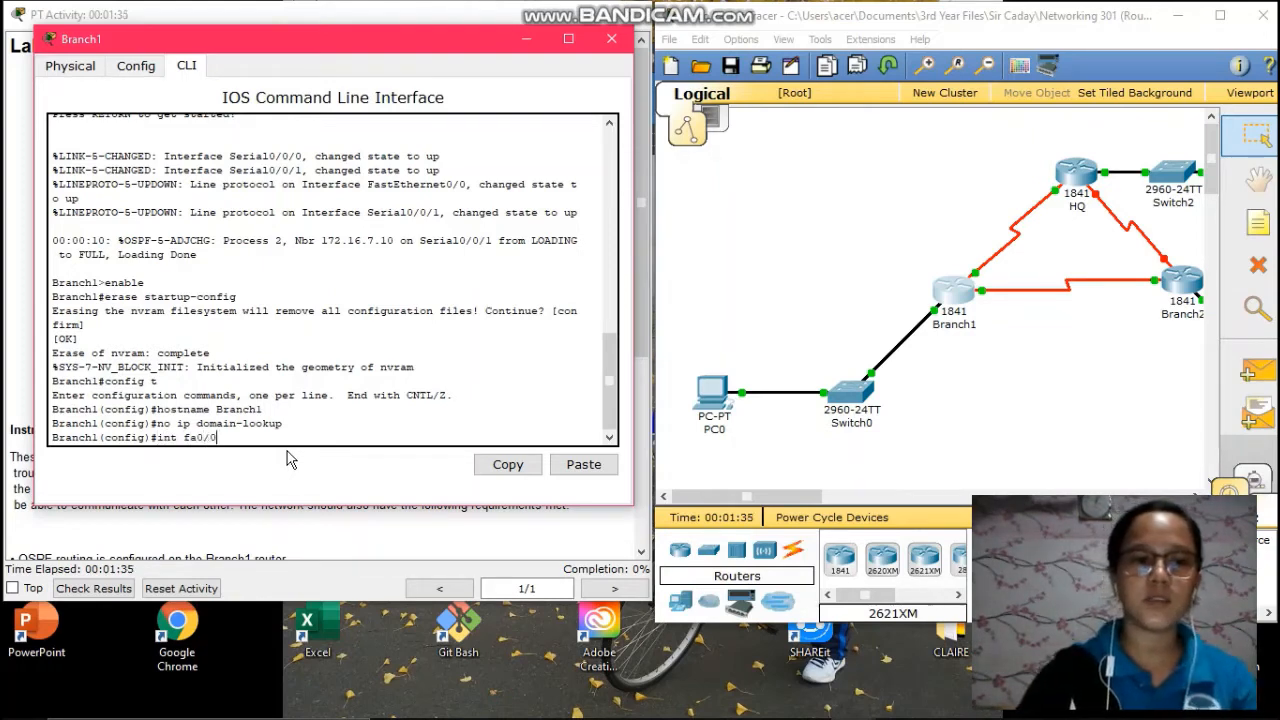
key("Return")
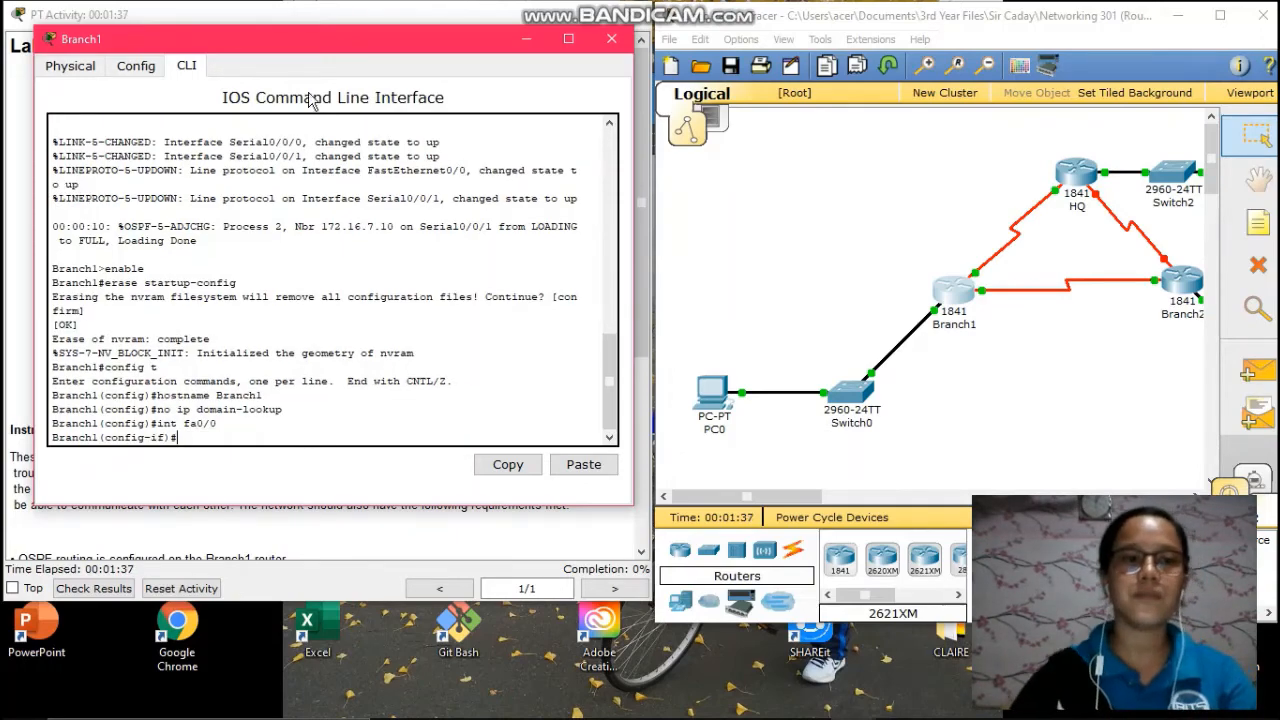
left_click_drag(258, 52, 852, 80)
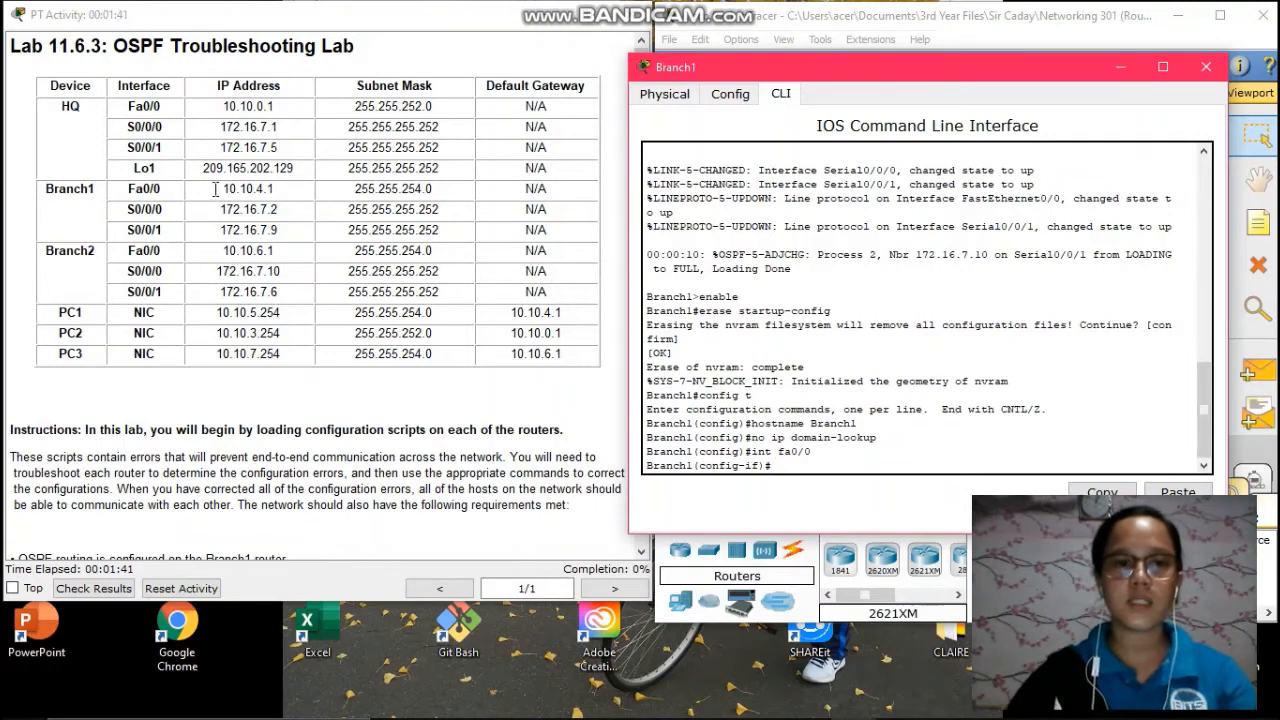
- Assign IP address 10.10.4.1 with subnet mask 255.255.254.0 to Branch1's fa0/0 interface
type("ip a")
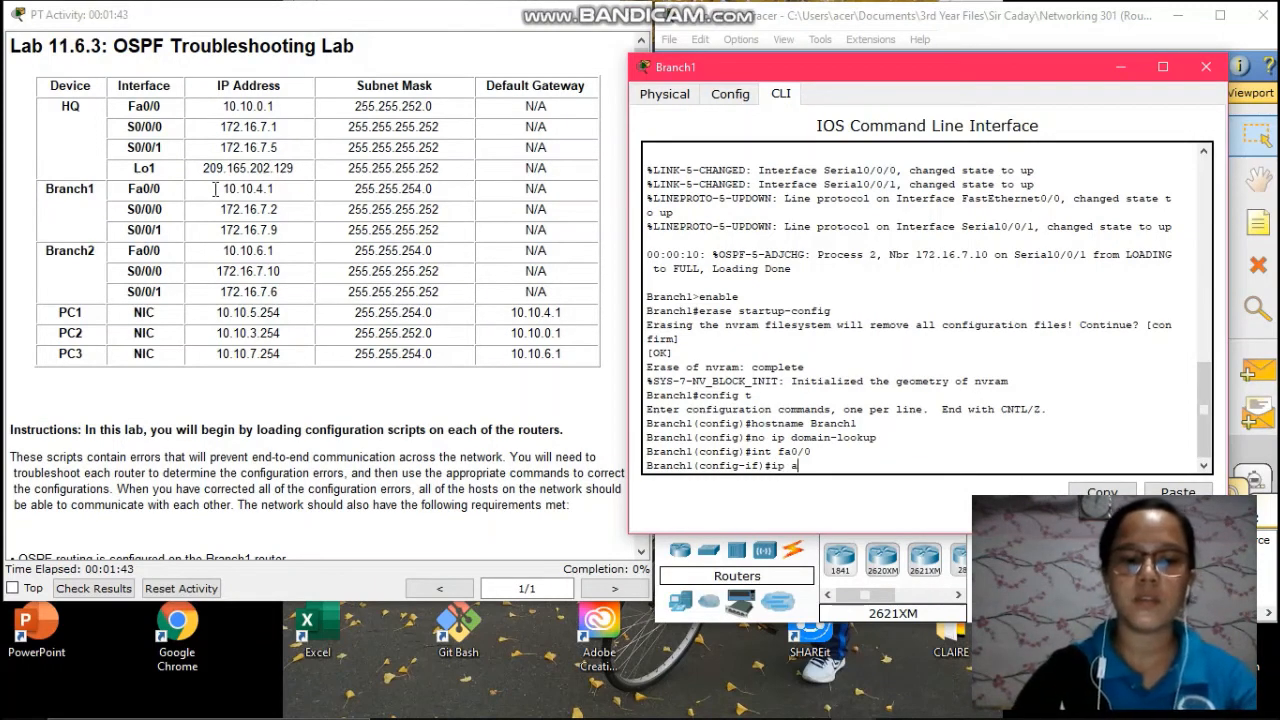
type("ddress")
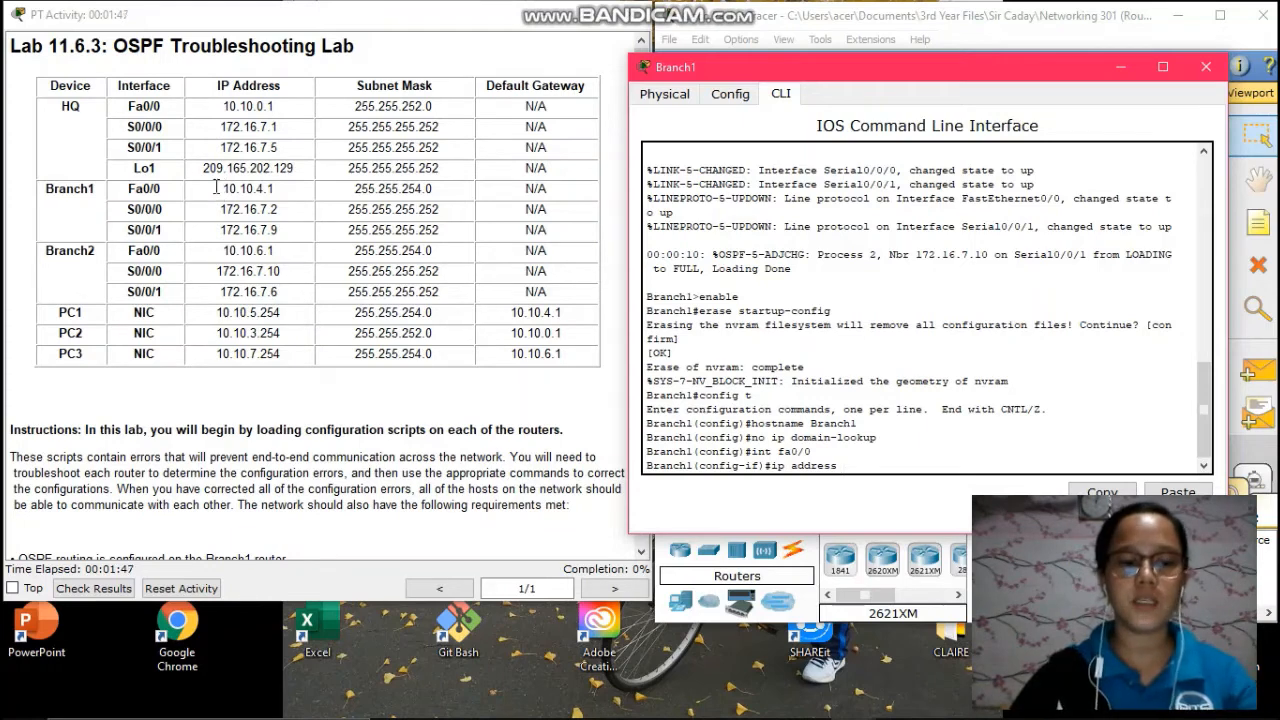
type(" 10.10")
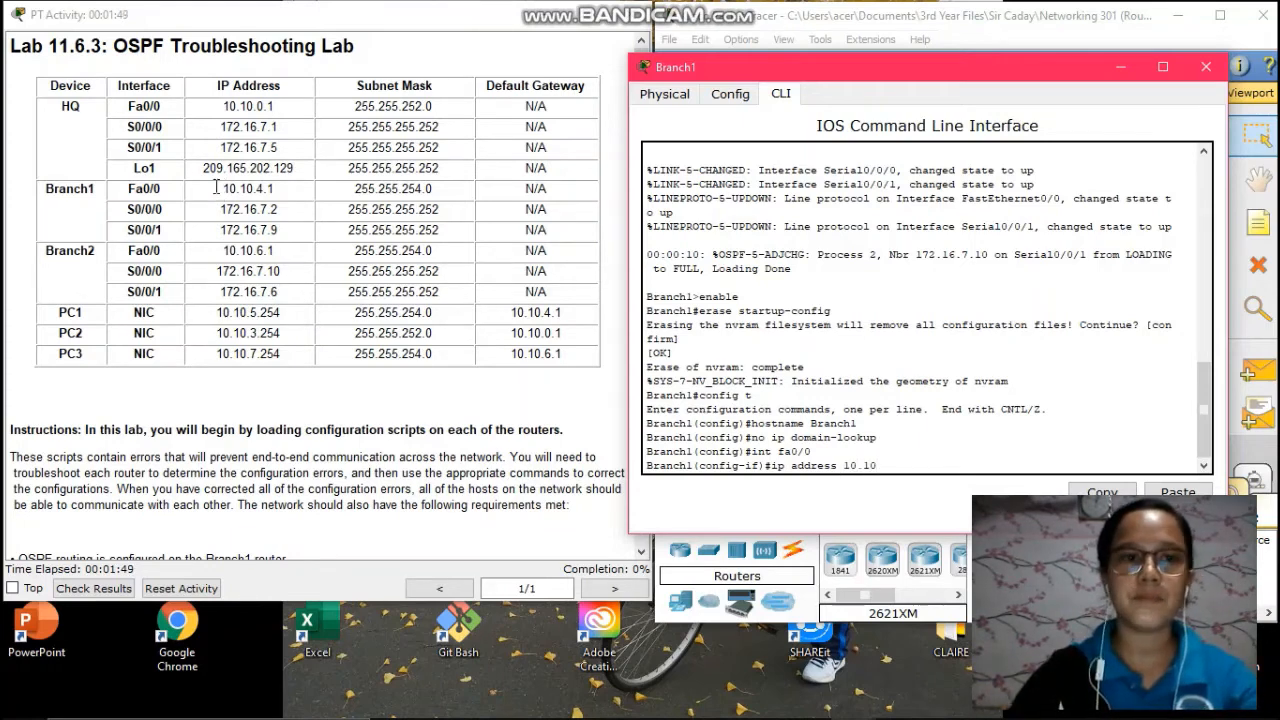
type(".4.1")
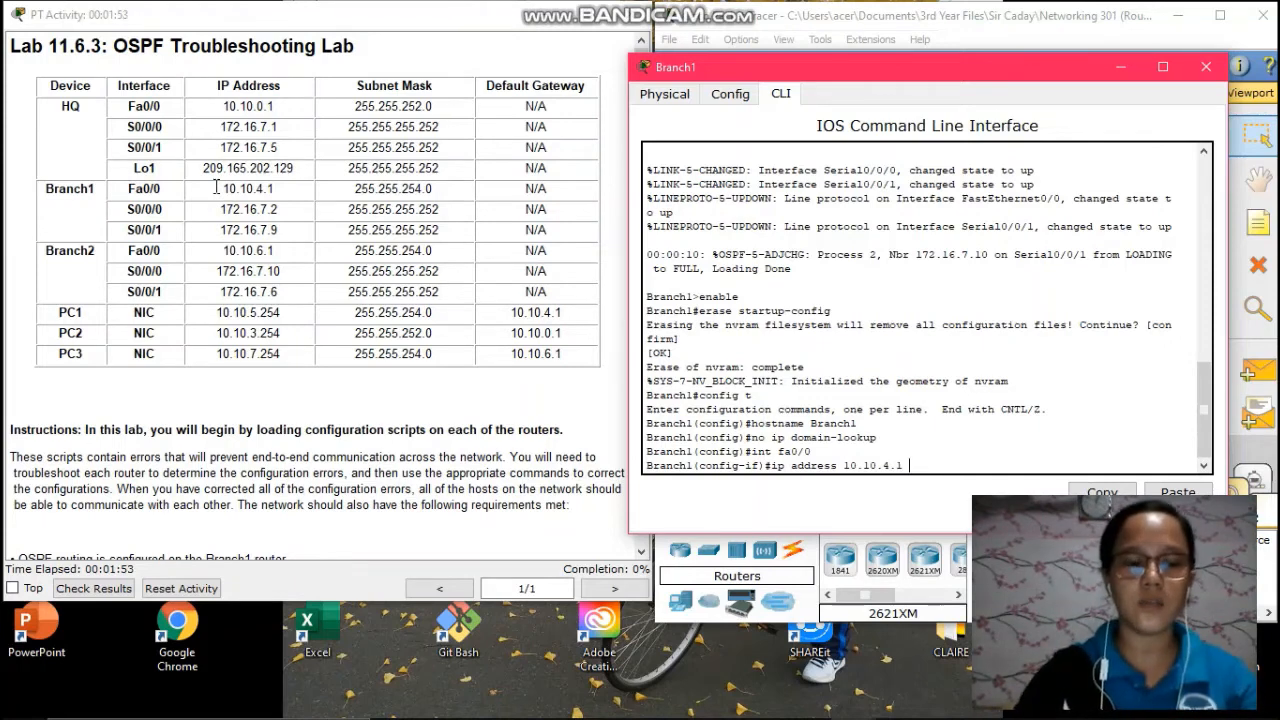
type(" 255,")
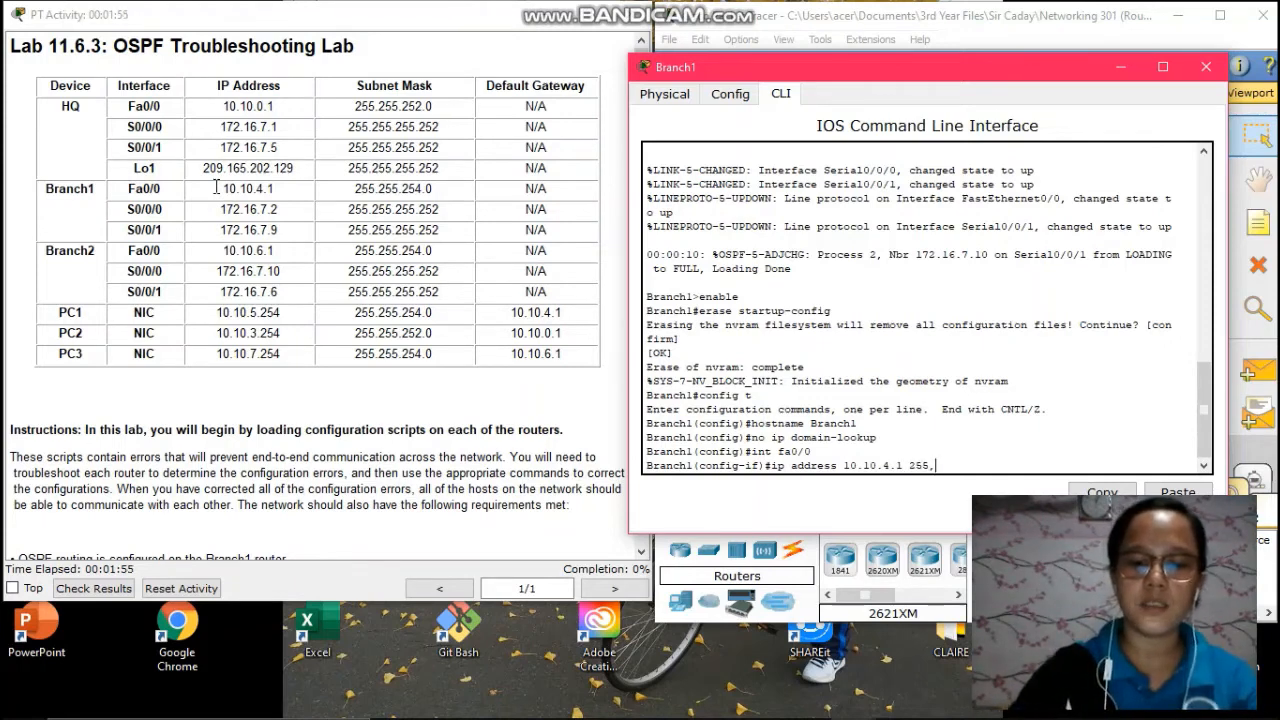
key("BackSpace")
type(".255.")
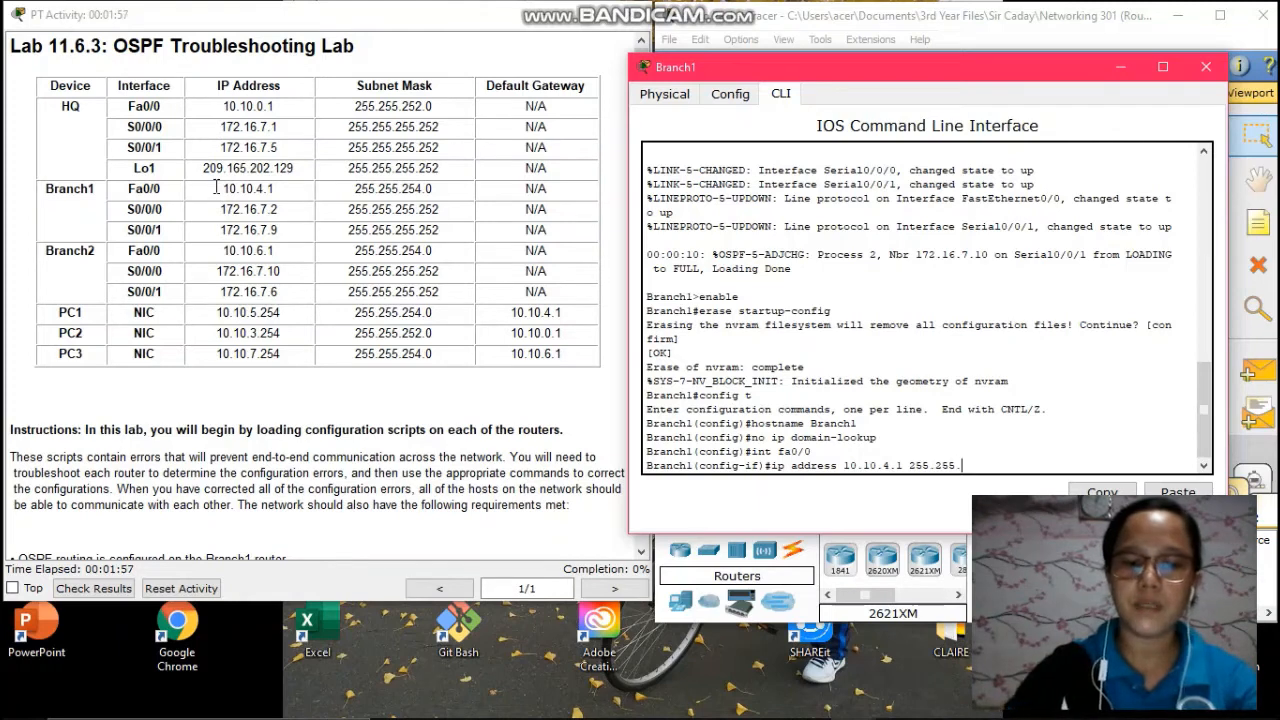
type("254")
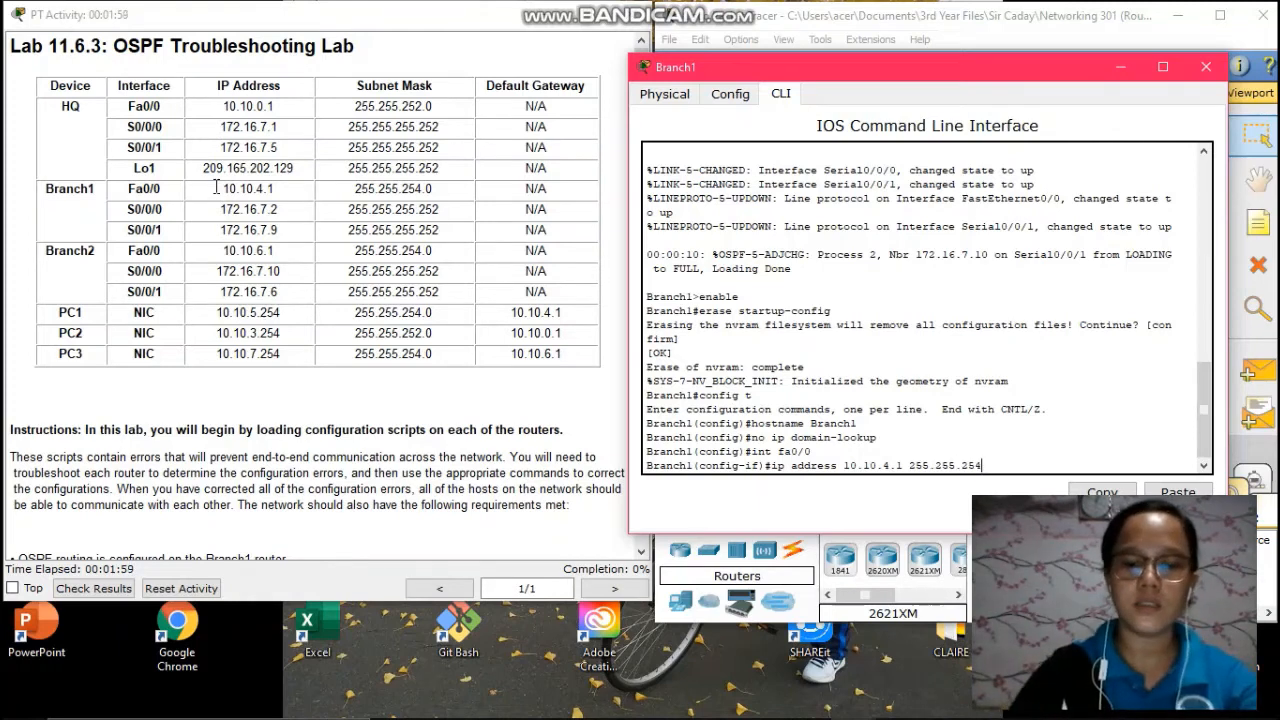
type(".0")
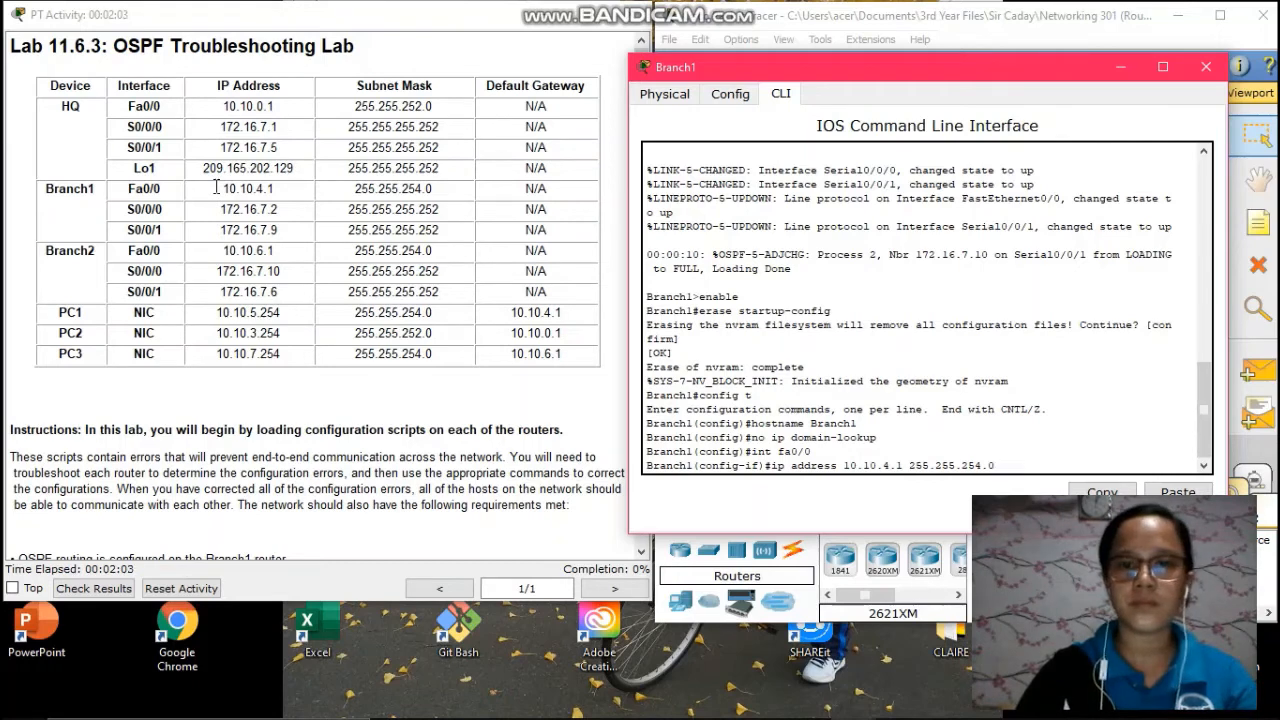
key("Return")
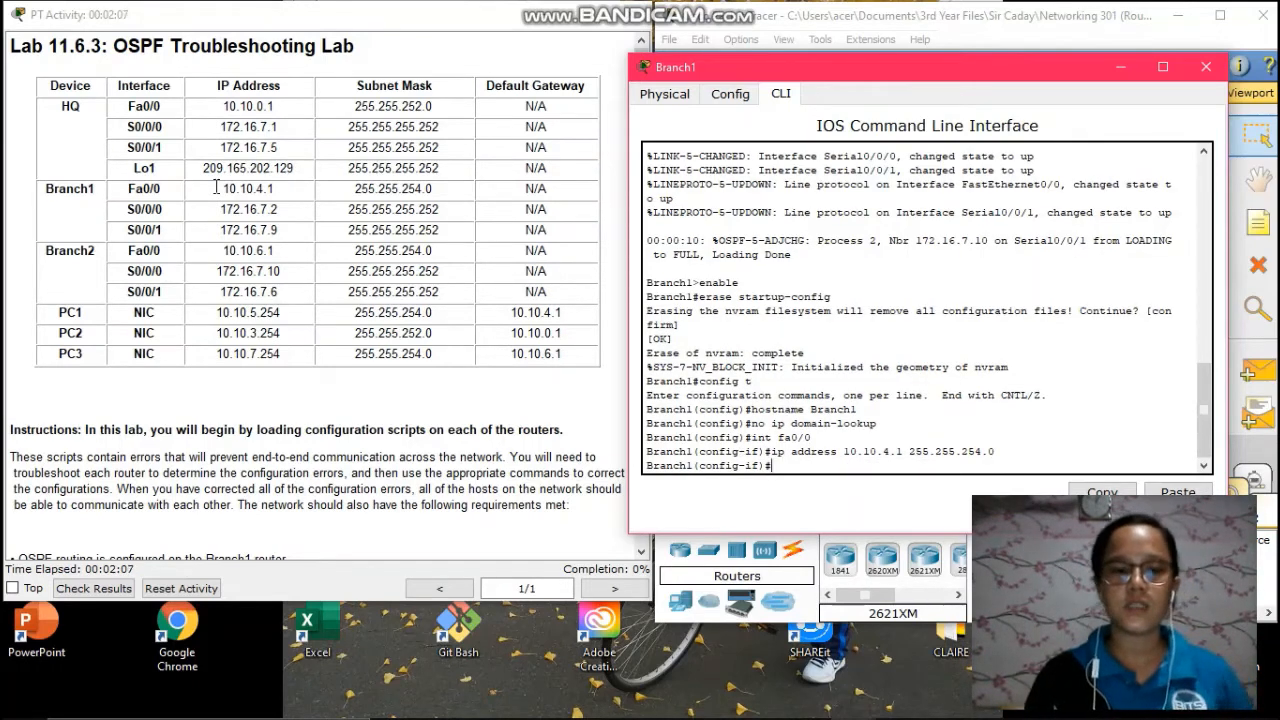
- Set both the duplex mode and the speed of Branch1's fa0/0 interface to auto
type("duplex")
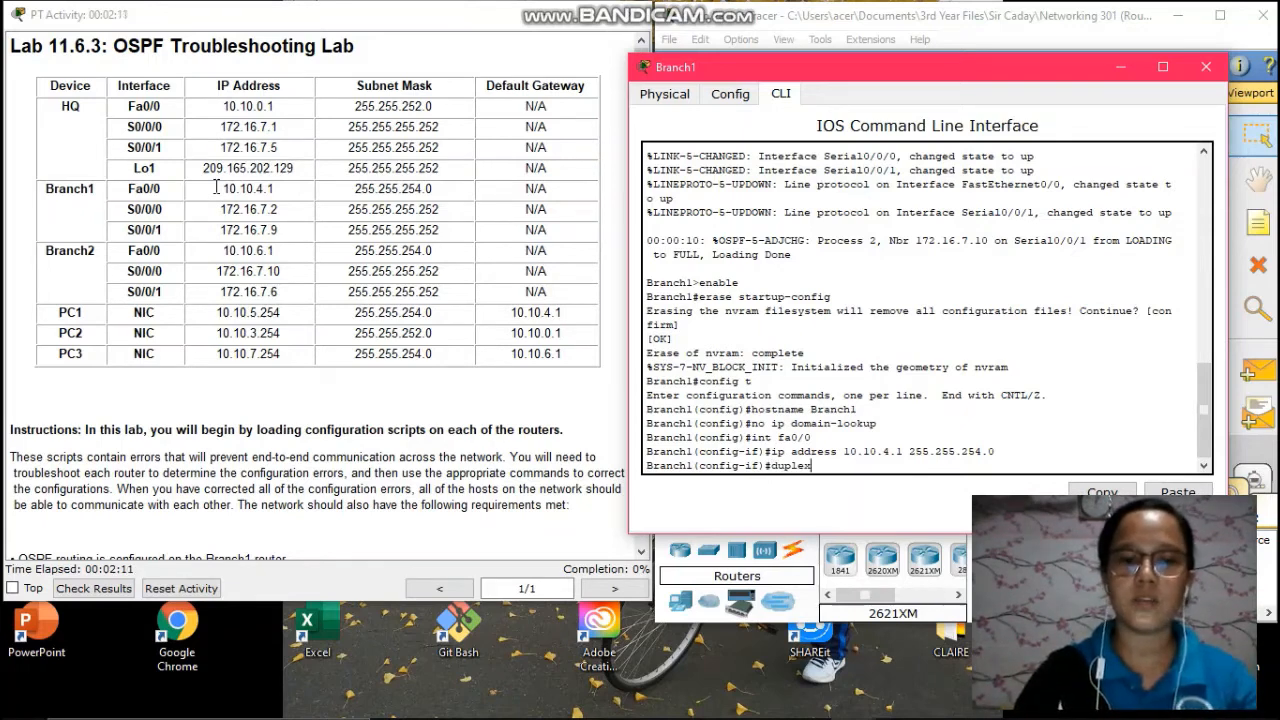
type(" auto")
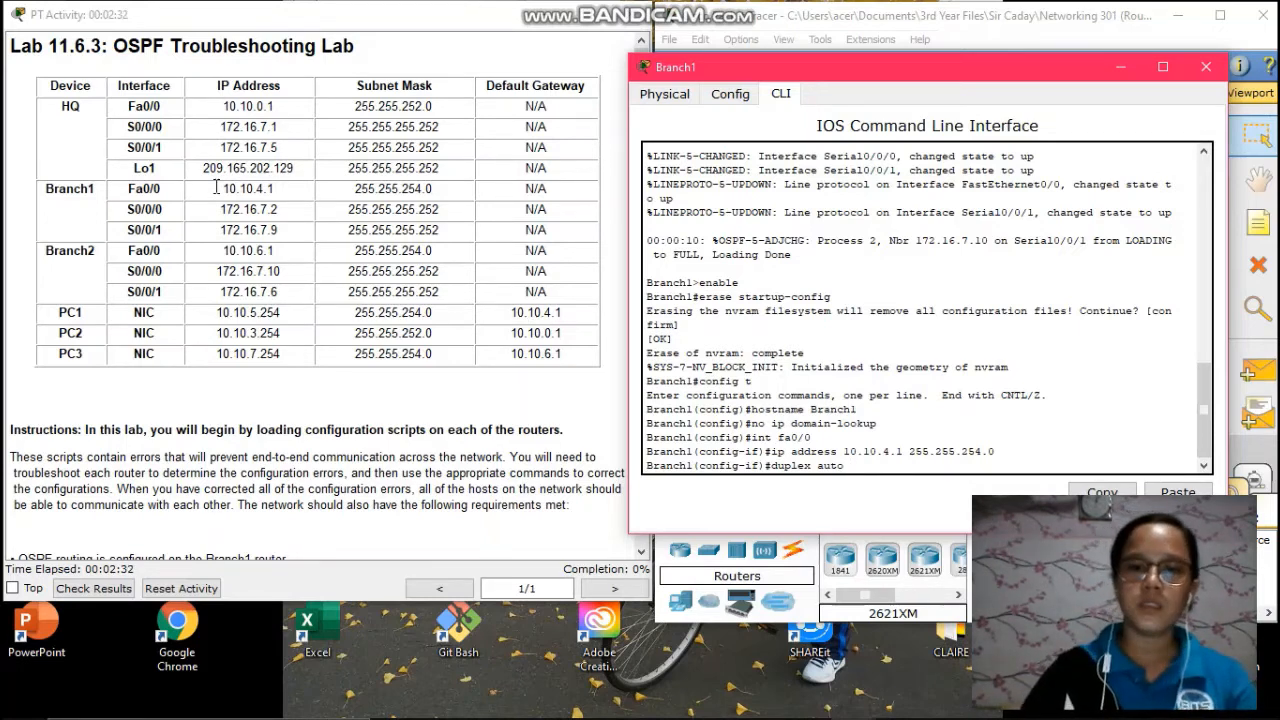
key("Return")
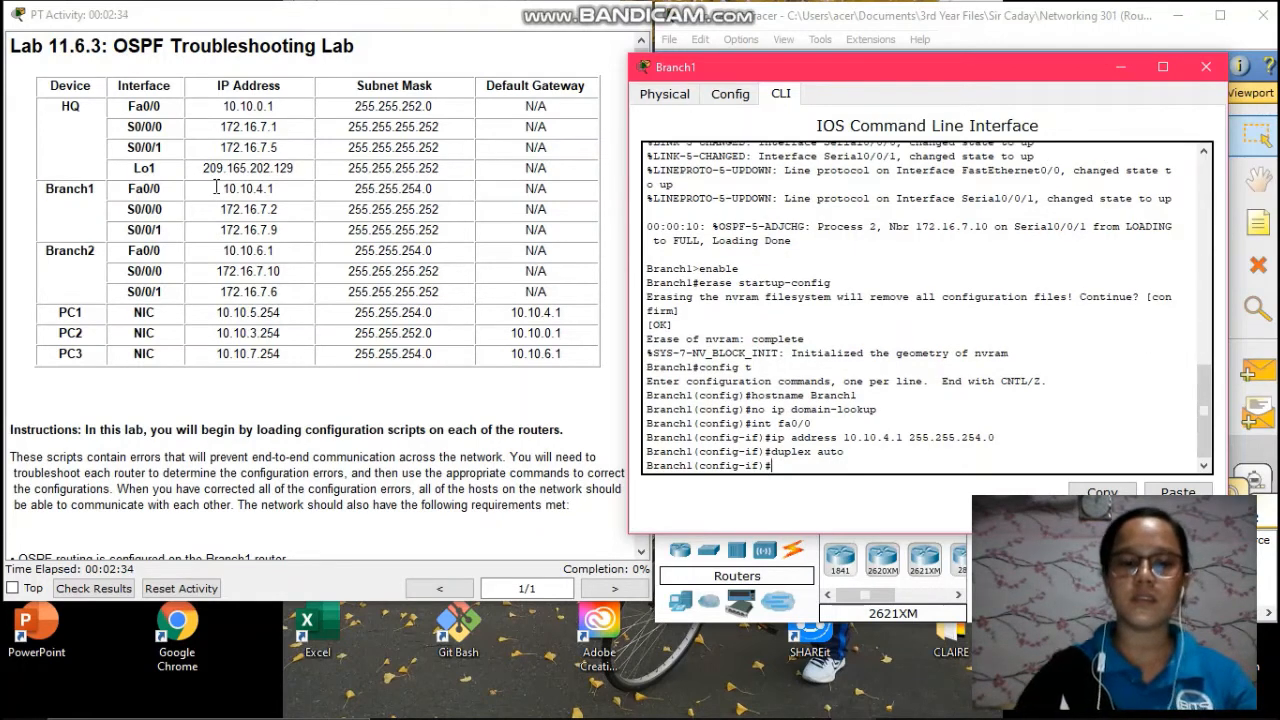
type("speed")
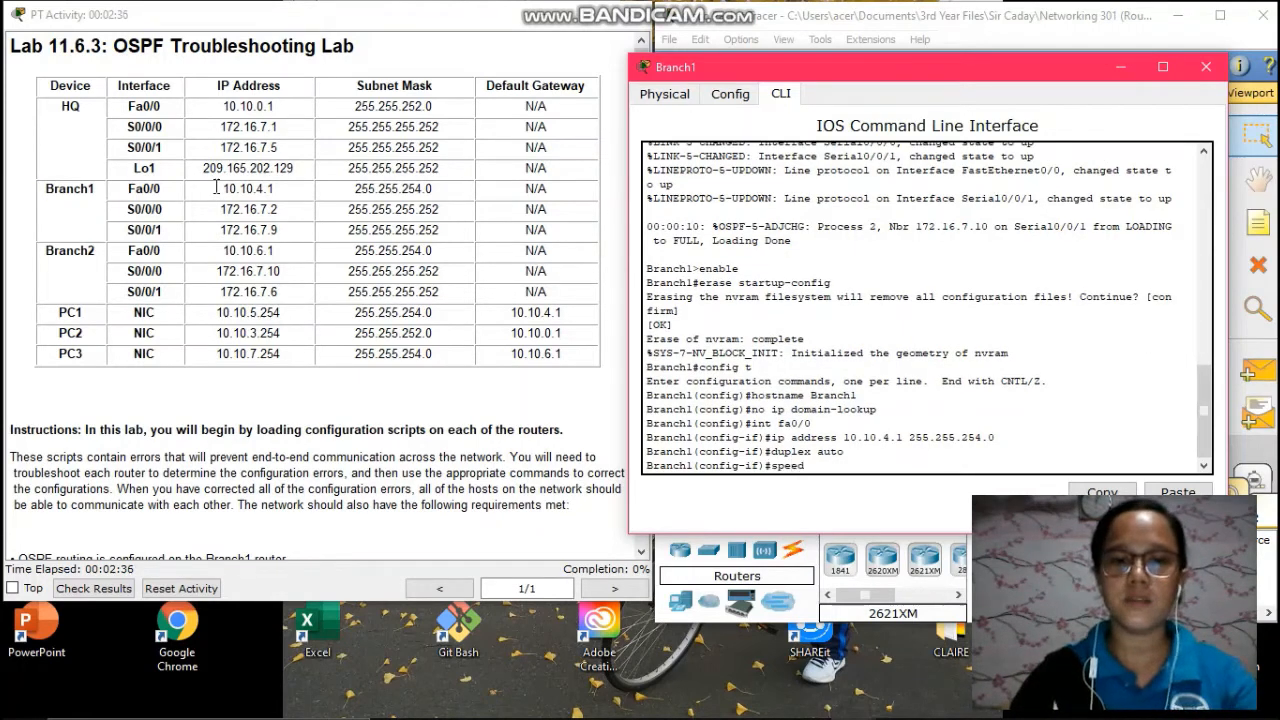
type(" auyo")
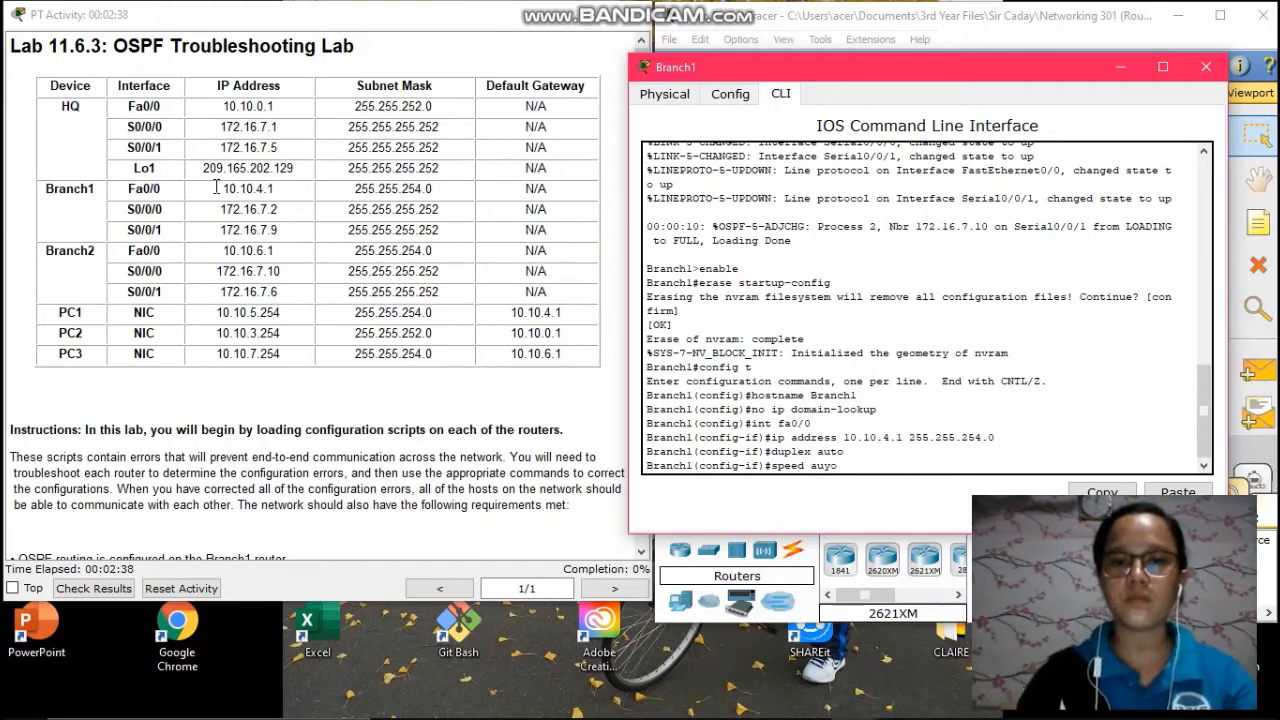
key("BackSpace")
key("BackSpace")
type("to")
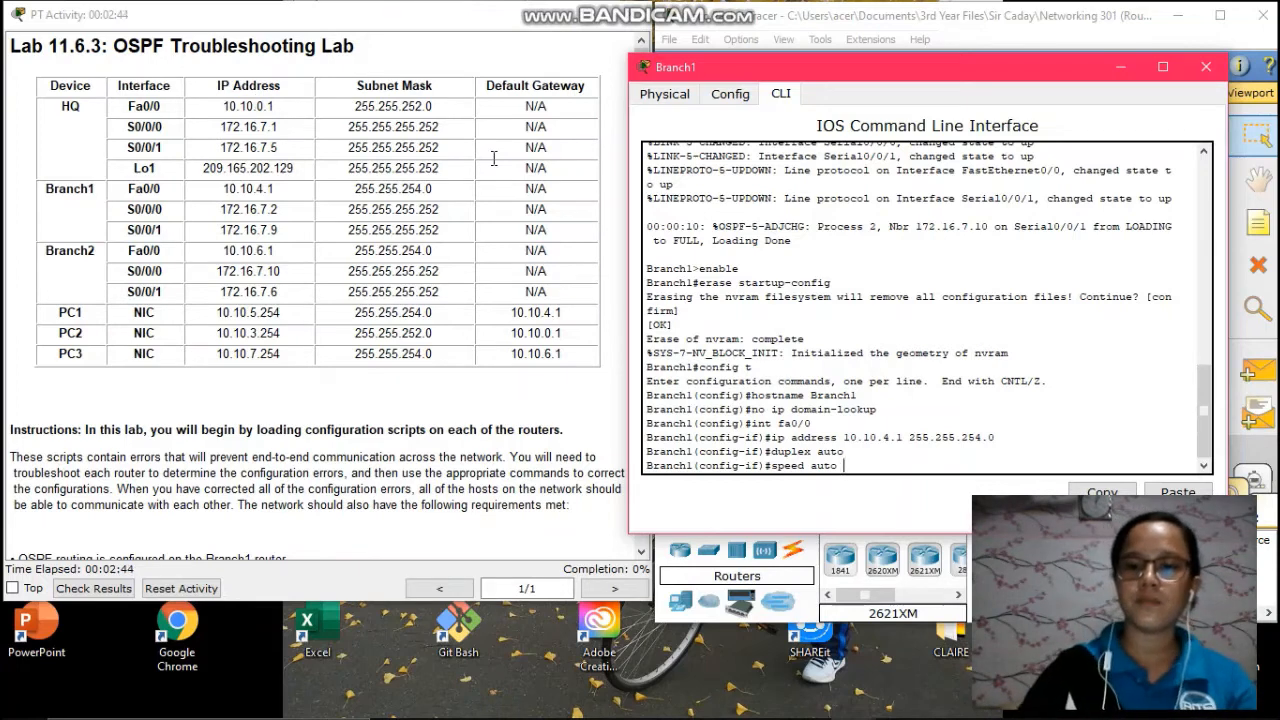
key("Return")
- Enable the fa0/0 interface with no shutdown and return to global configuration mode
type("nch1(config-if)#n")
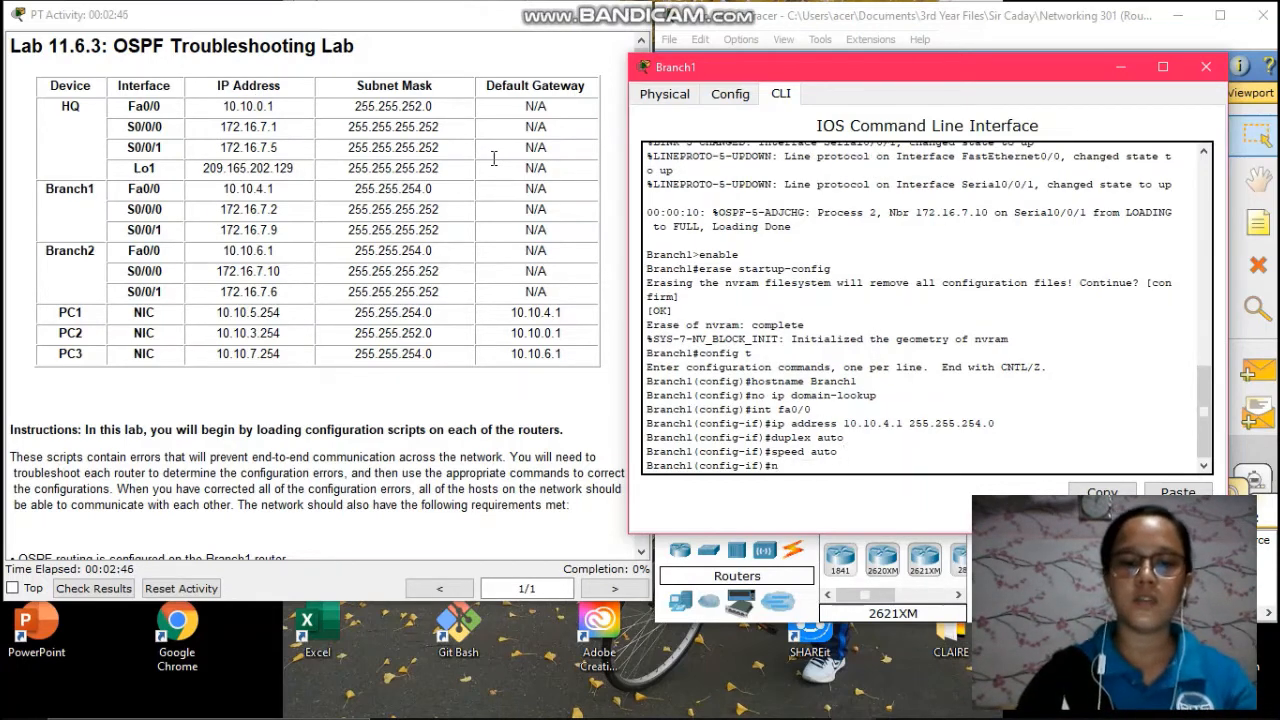
type("o shutdo")
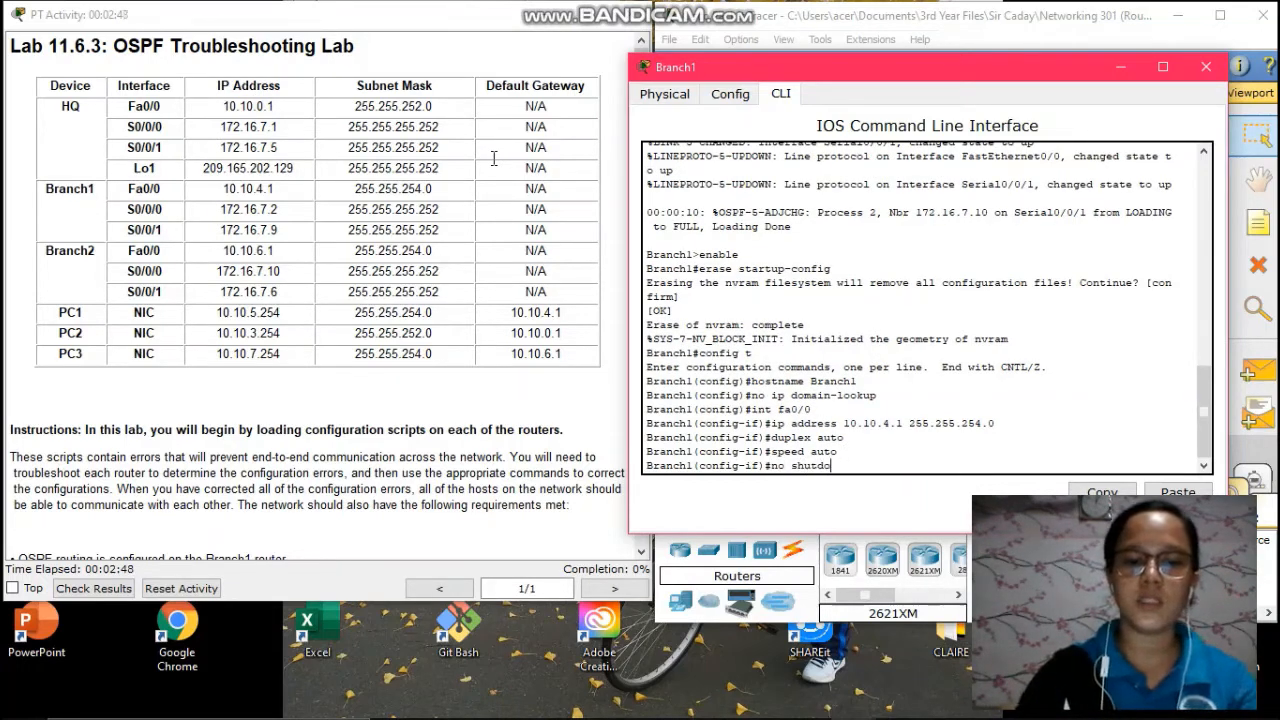
type("wn")
key("Return")
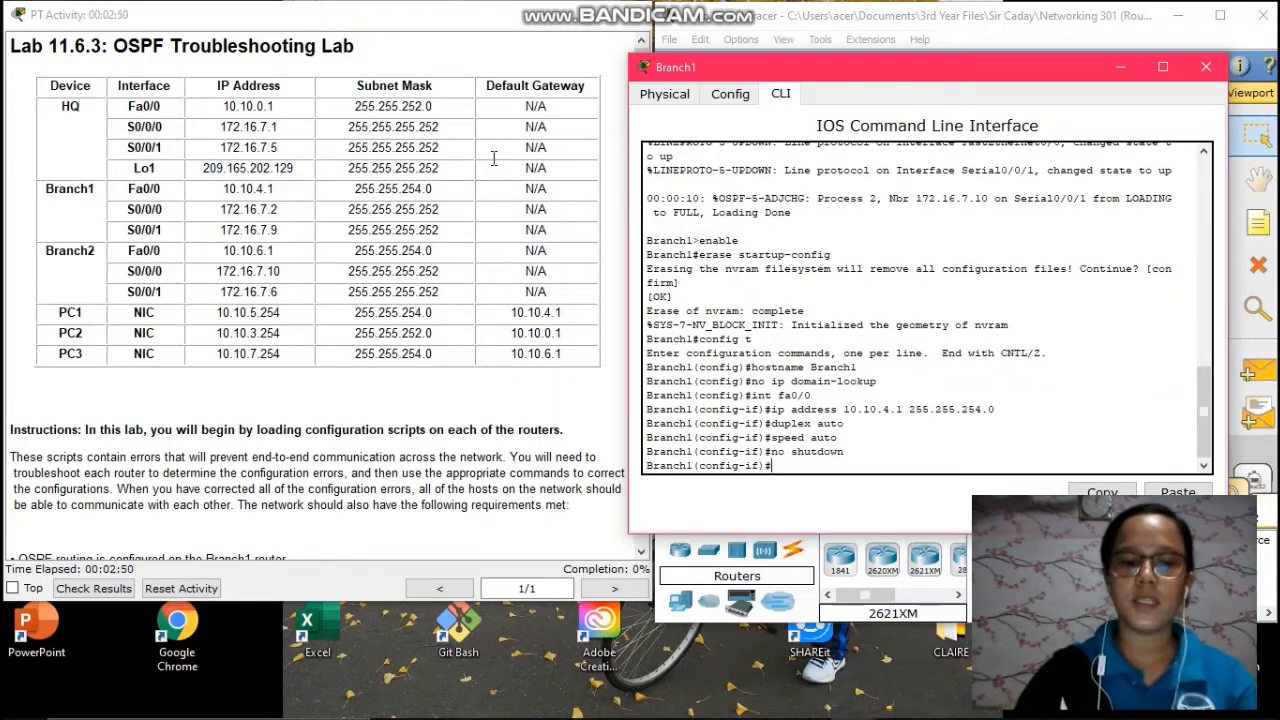
type("exit")
key("Return")
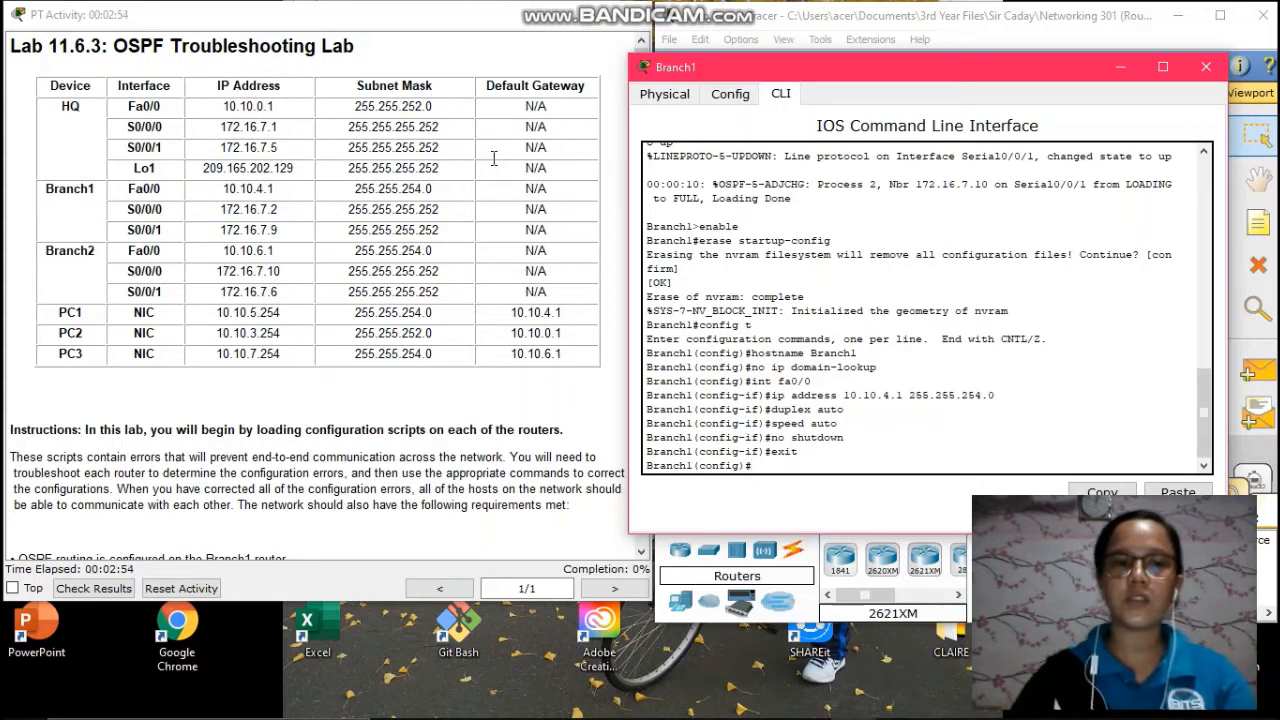
- Enter interface configuration mode for the serial interface s0/0/0 on Branch1
type("in")
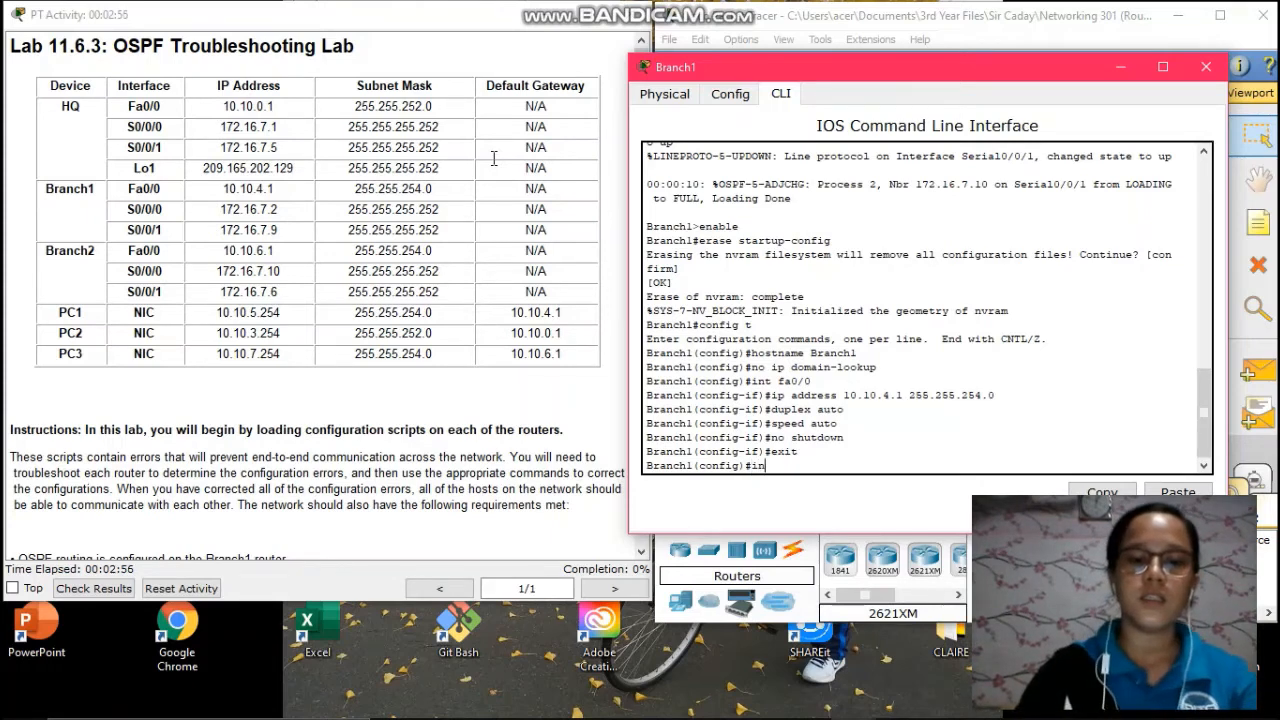
type("t s0/0/")
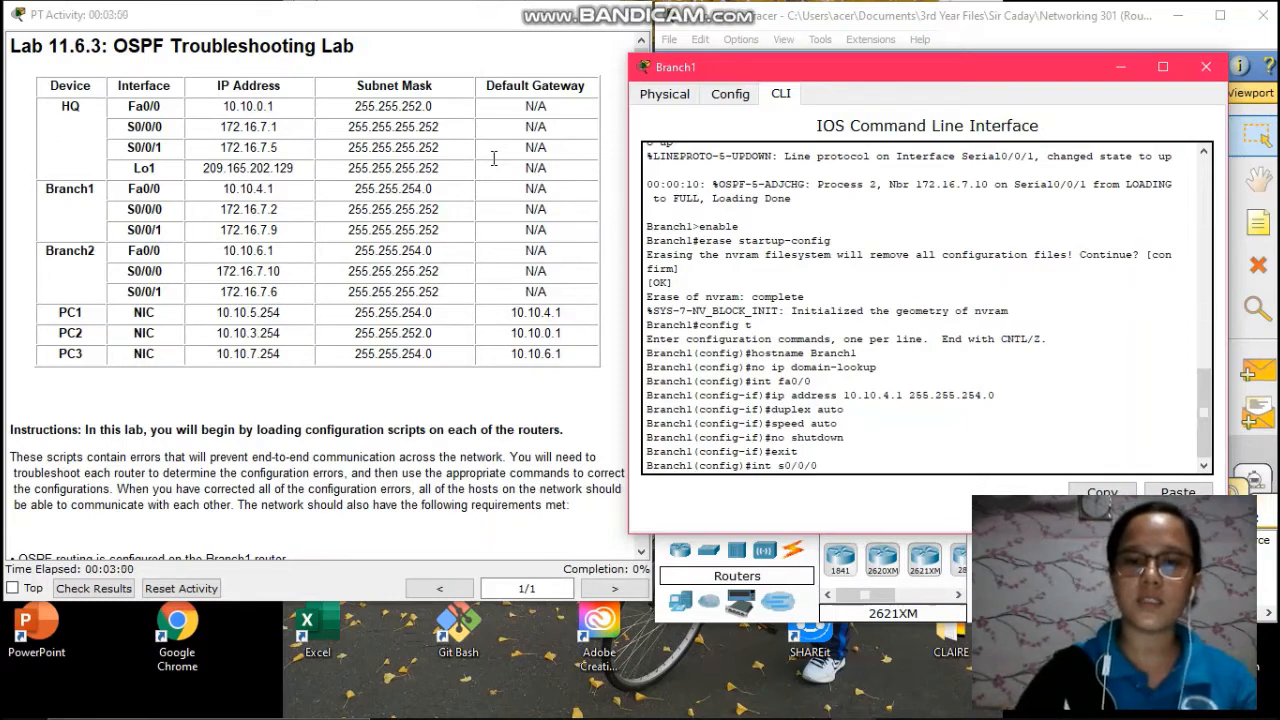
type("0")
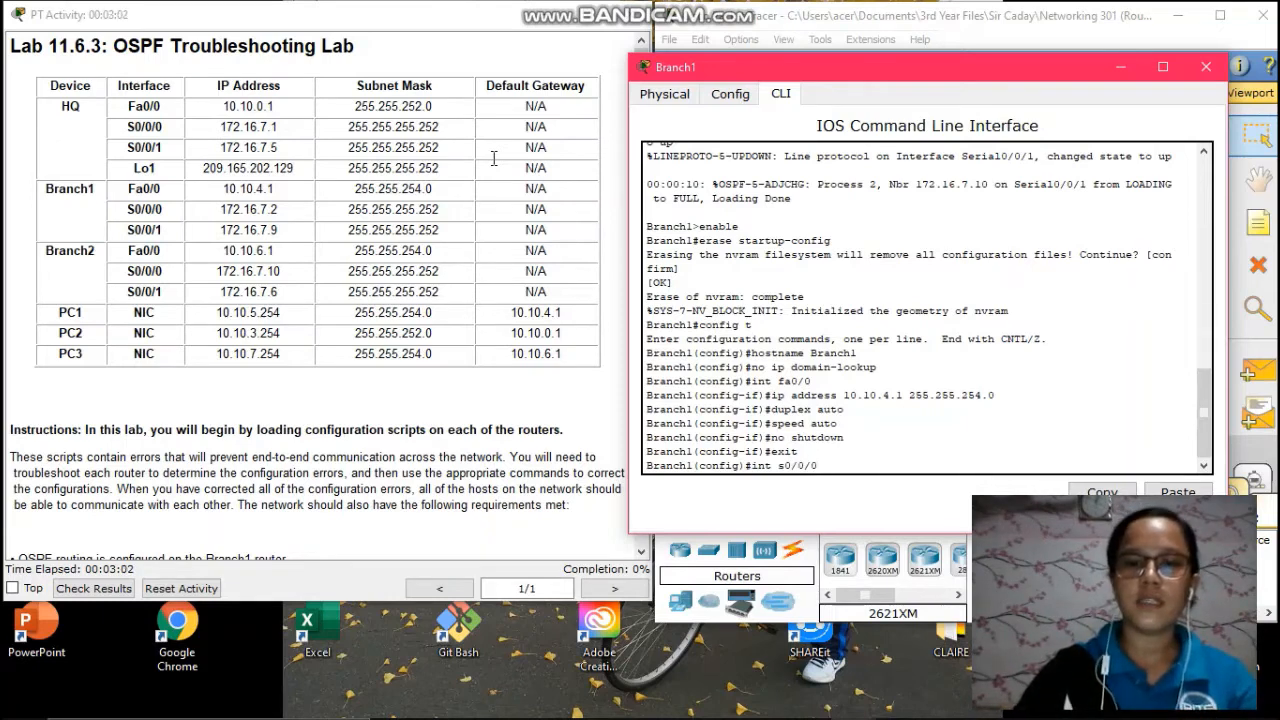
key("Return")
- Assign IP address 172.16.7.2 with subnet mask 255.255.255.252 to Branch1's s0/0/0 interface
type("ip a")
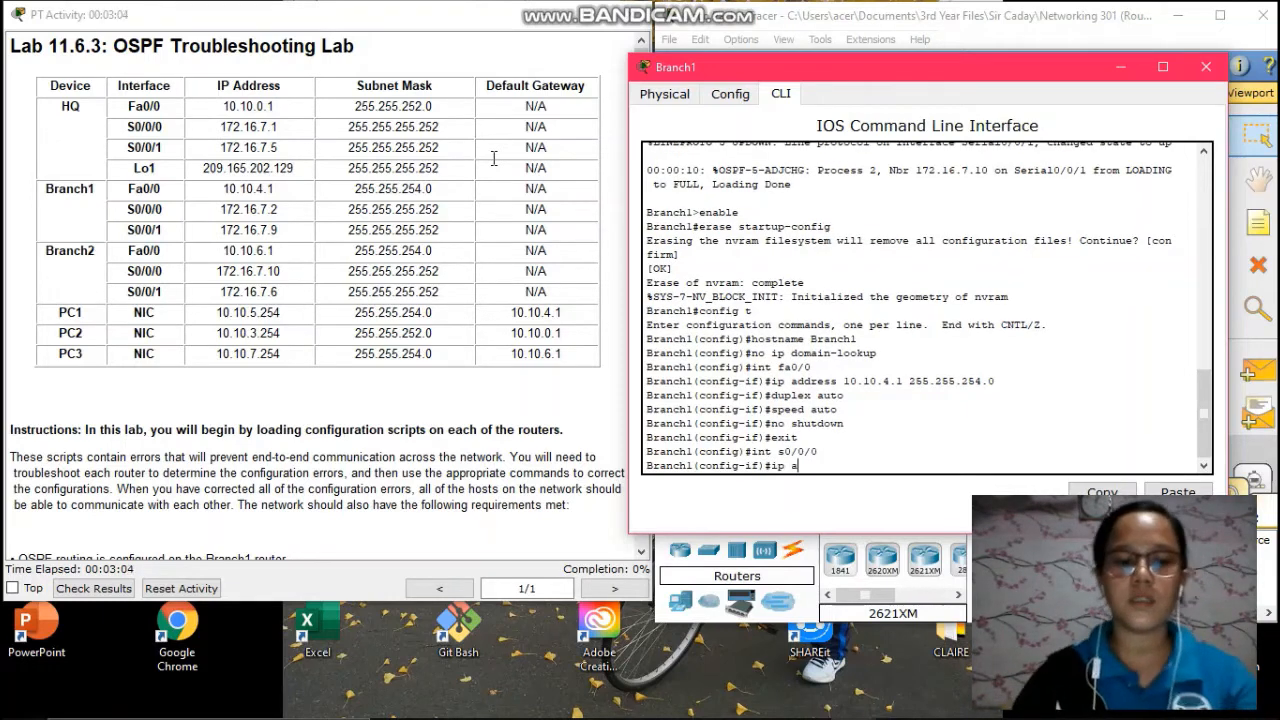
type("ddress")
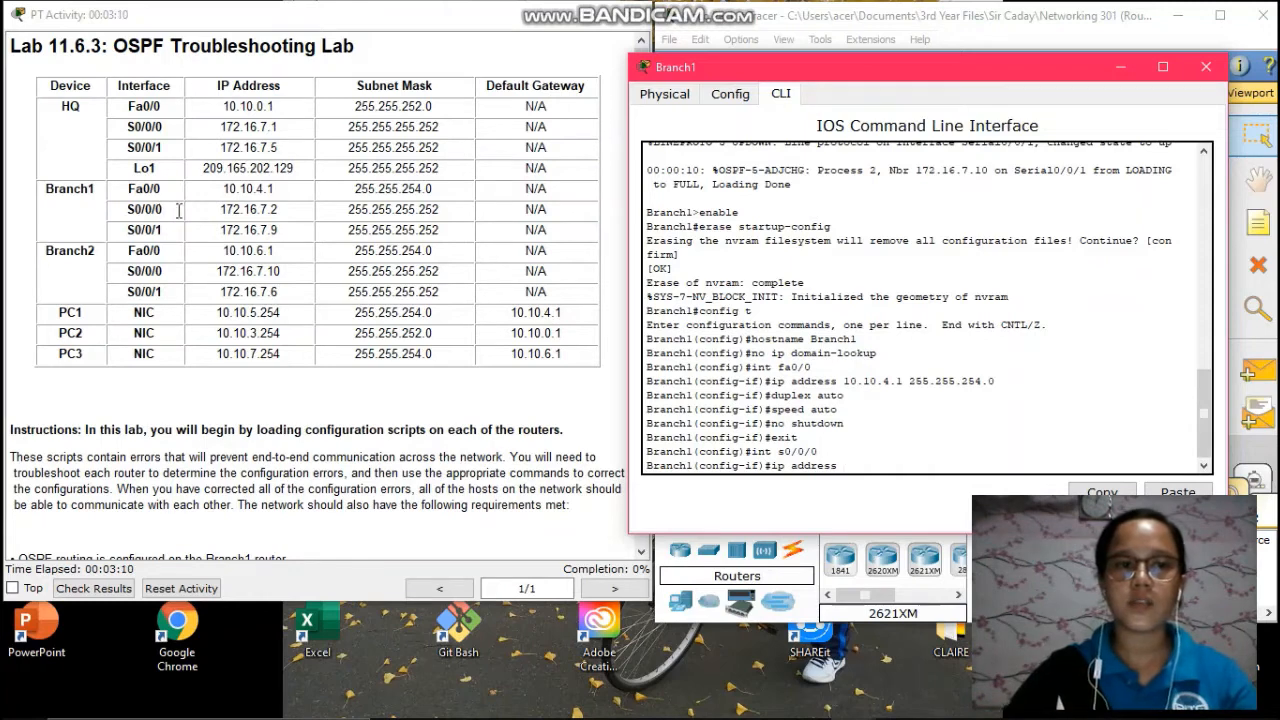
type(" 17")
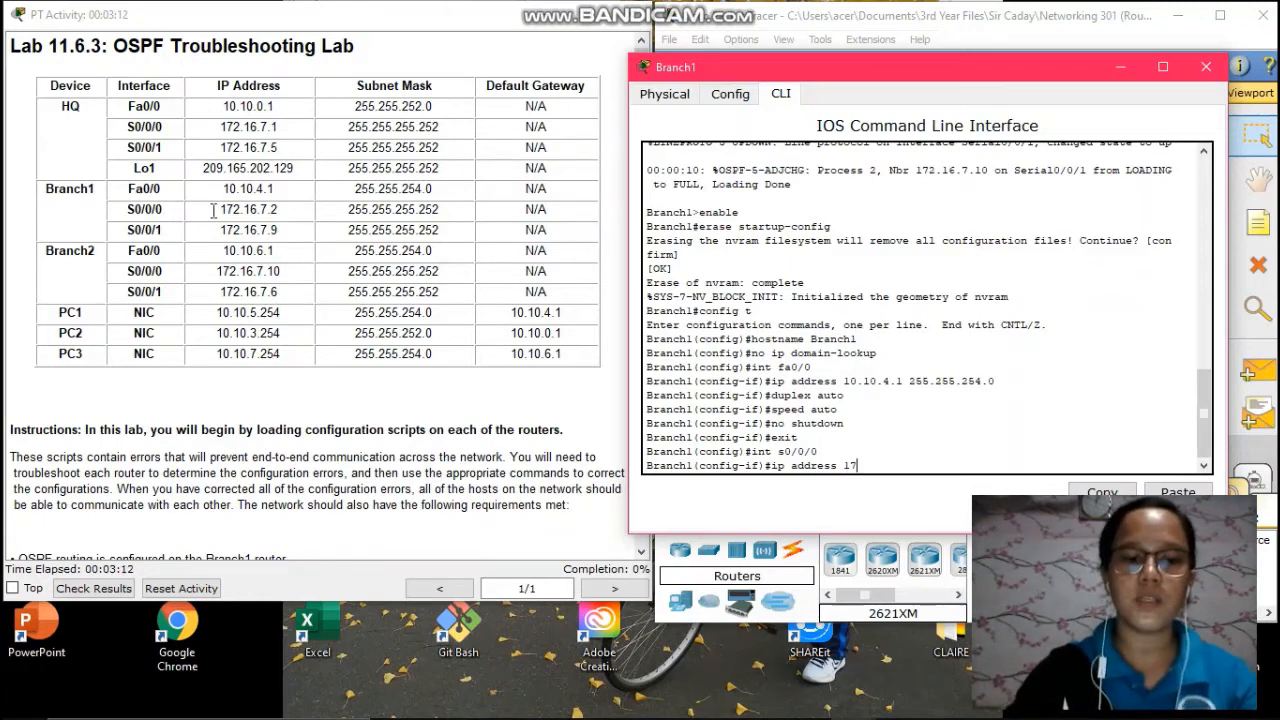
type("2.1")
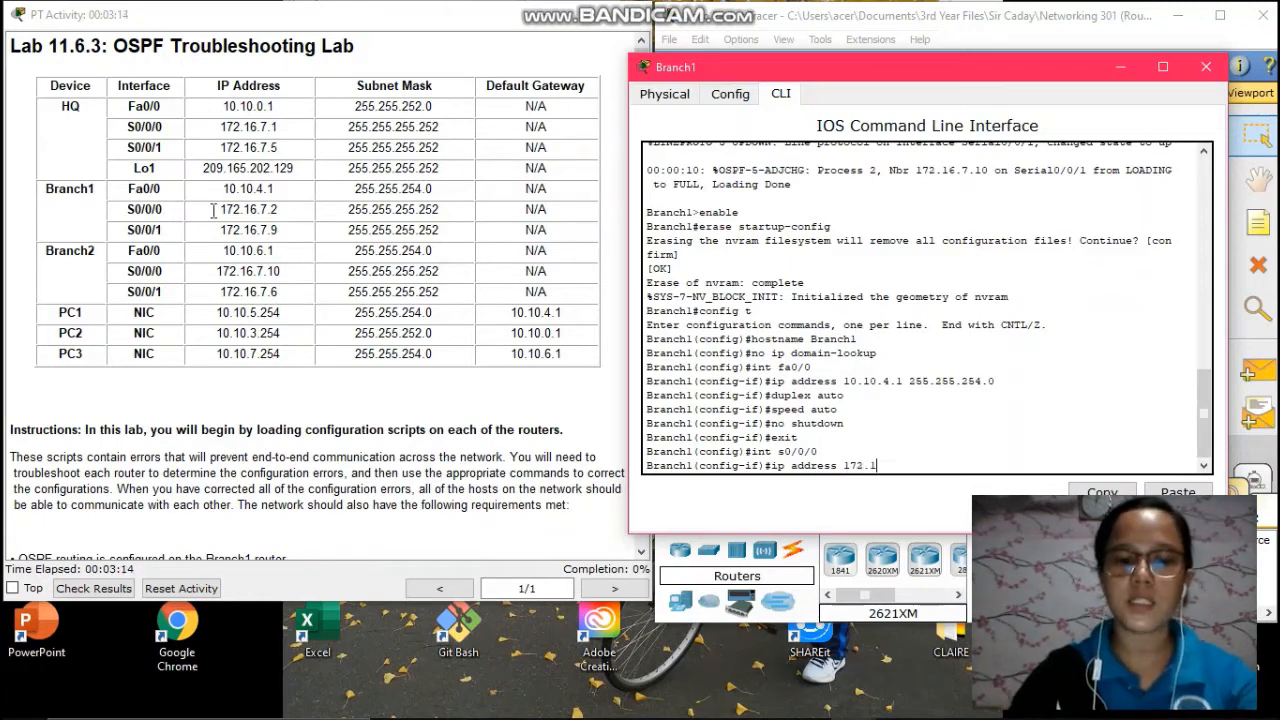
type("6/")
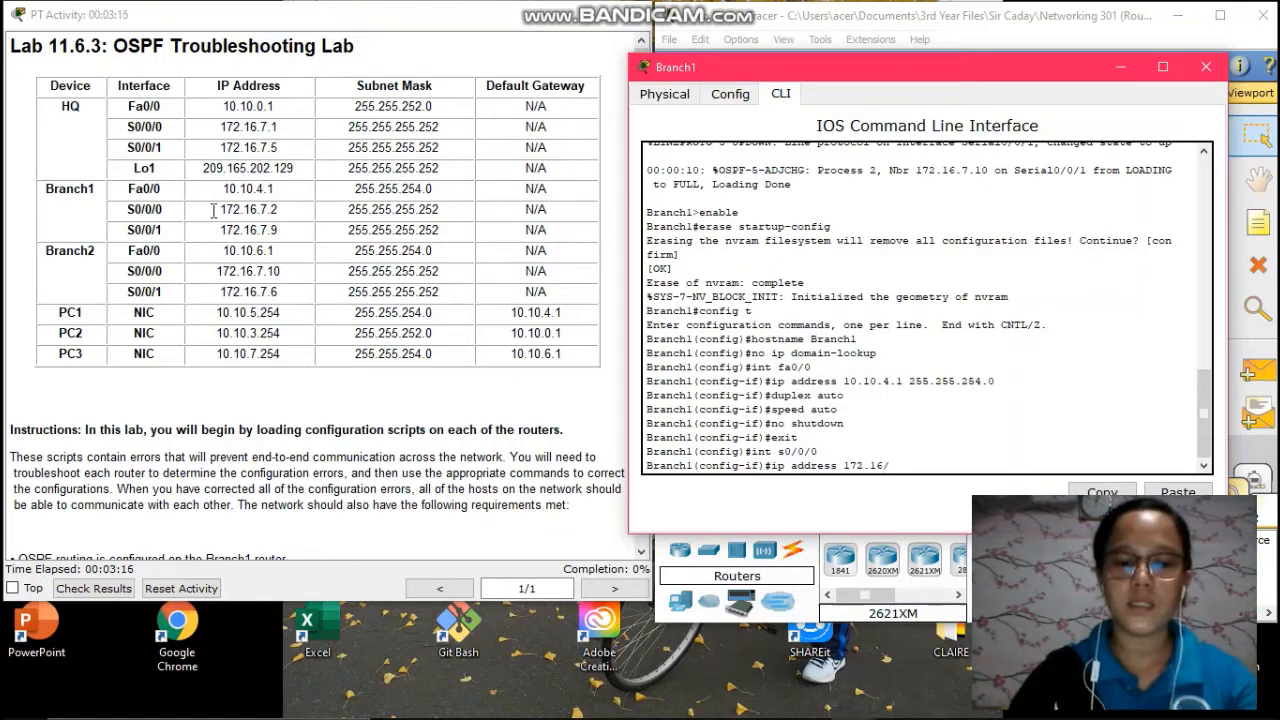
key("BackSpace")
type(".7.")
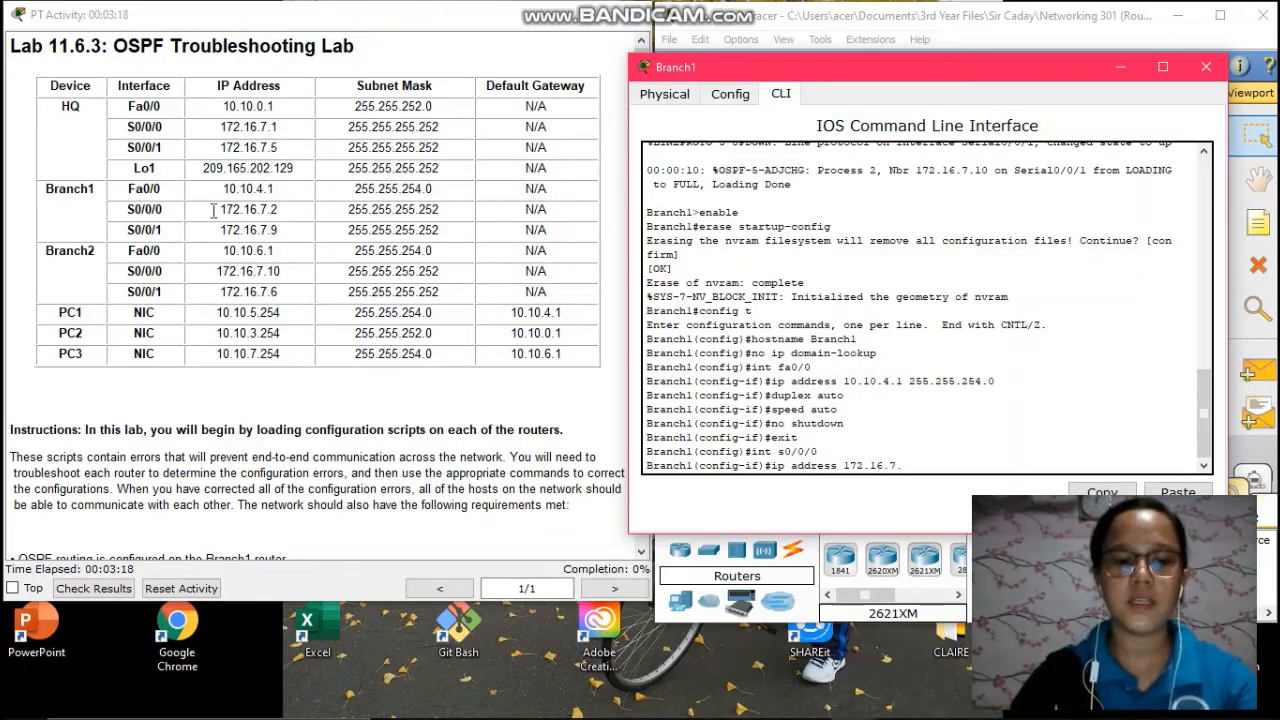
type("2")
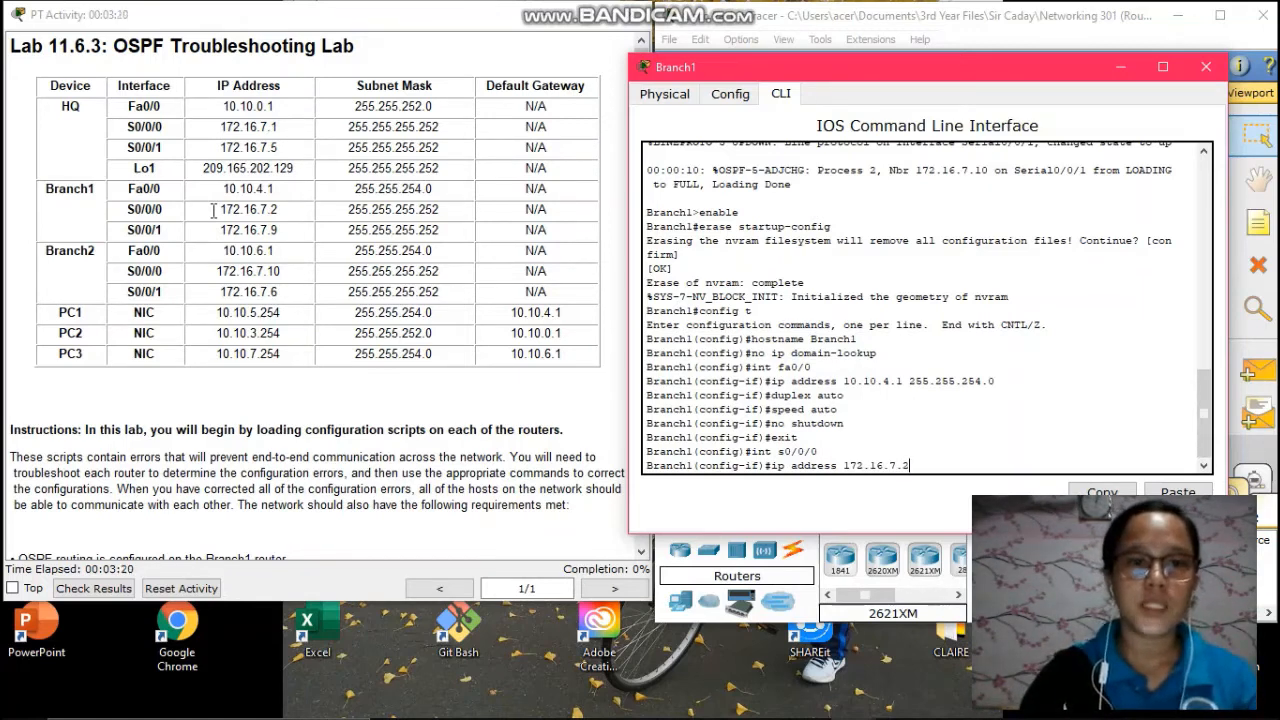
type(" 255.2")
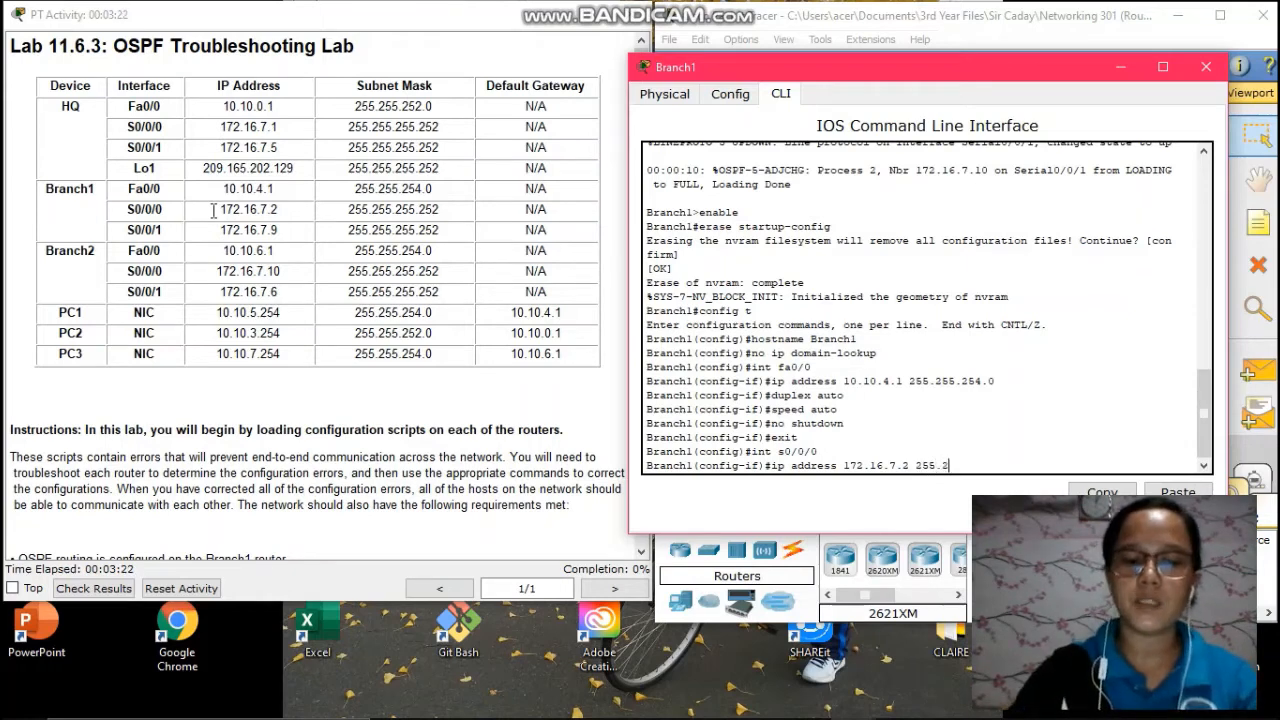
type("55.255.255")
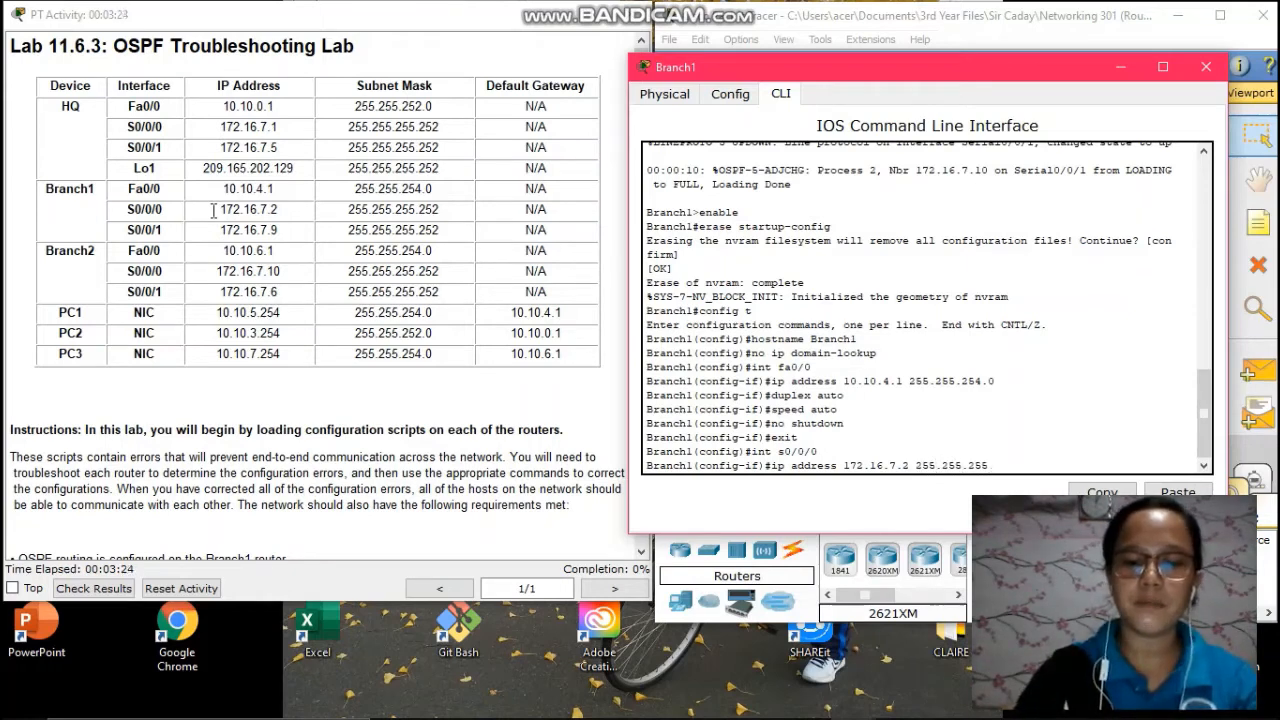
type("2")
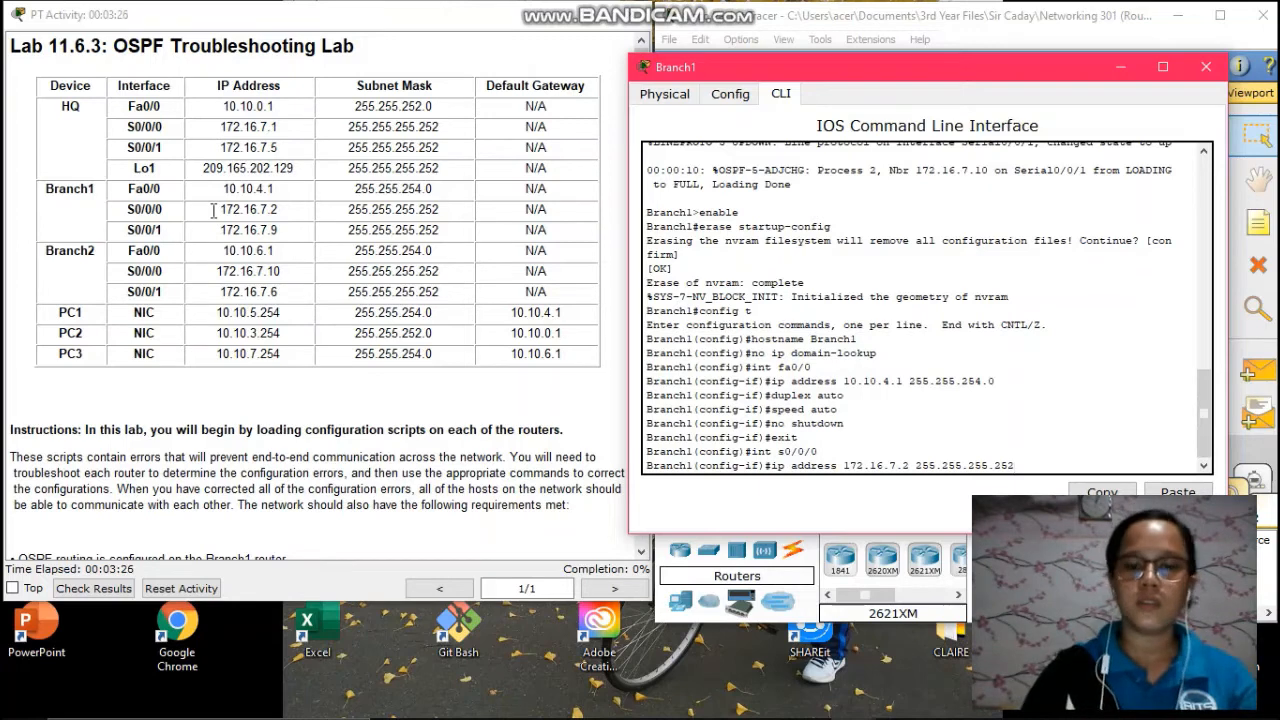
key("Return")
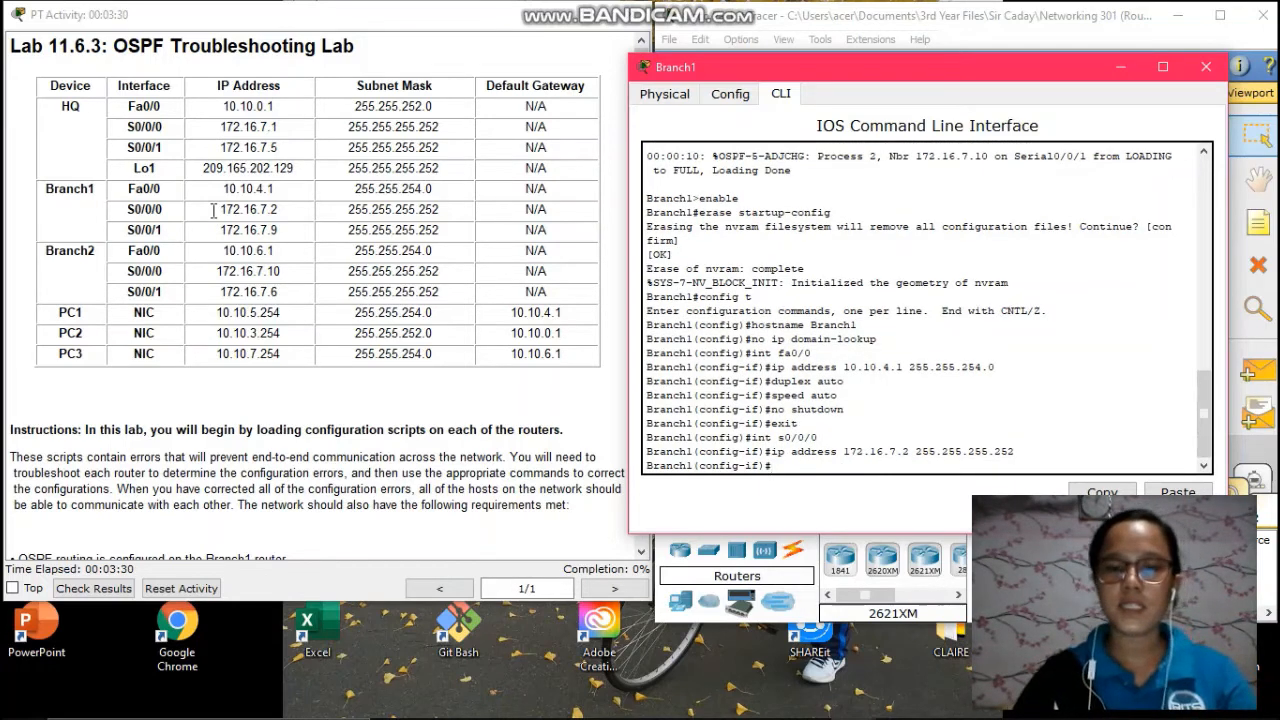
- Set the clock rate of Branch1's s0/0/0 interface to 64000
type("clock")
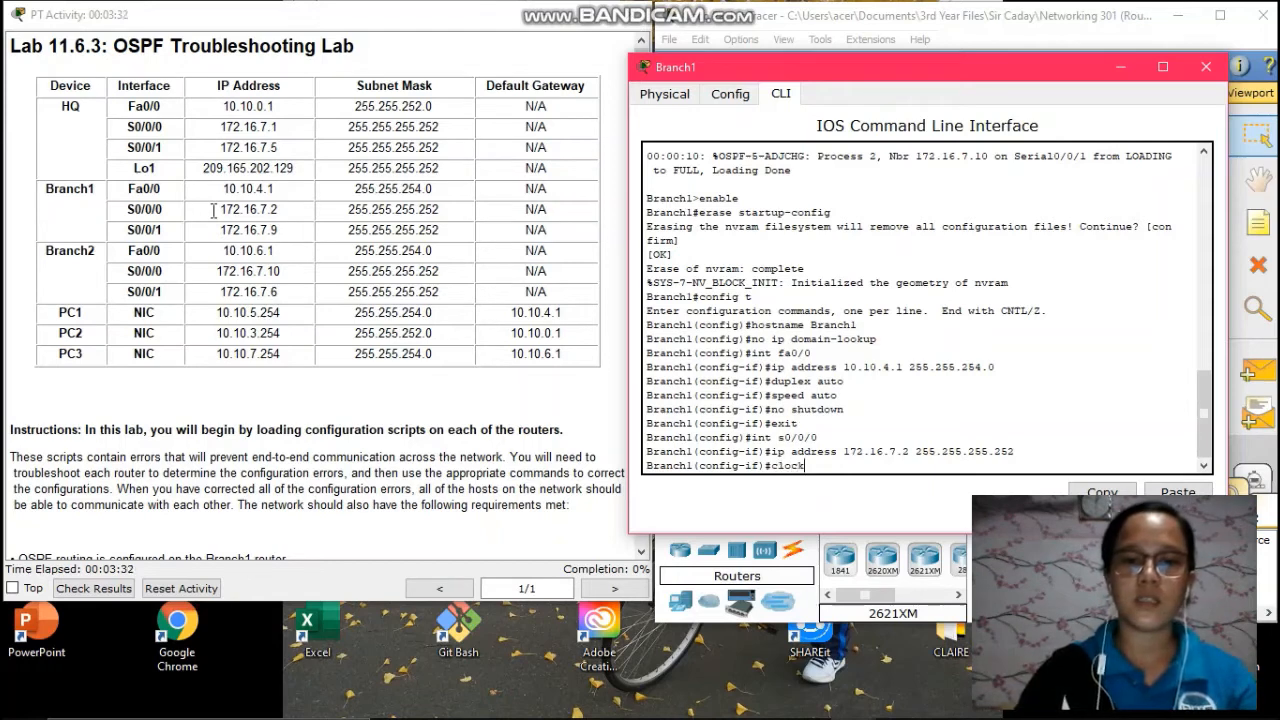
type(" rate ")
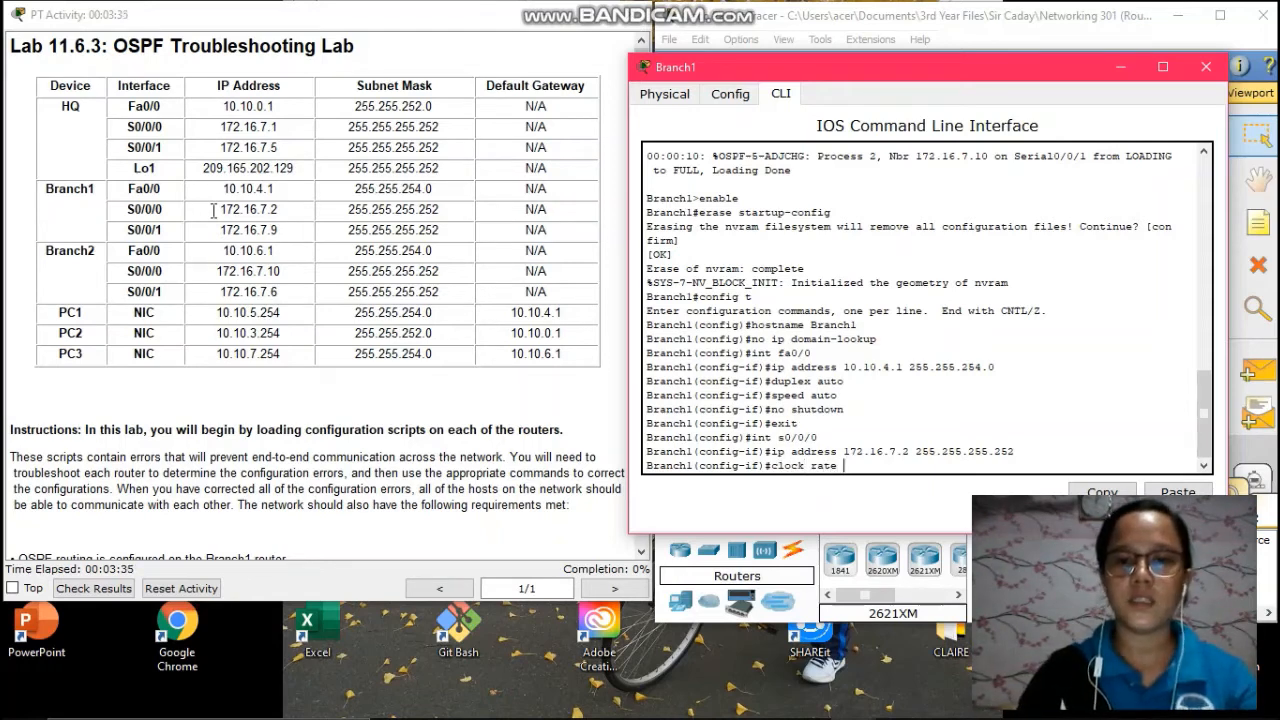
type("64000")
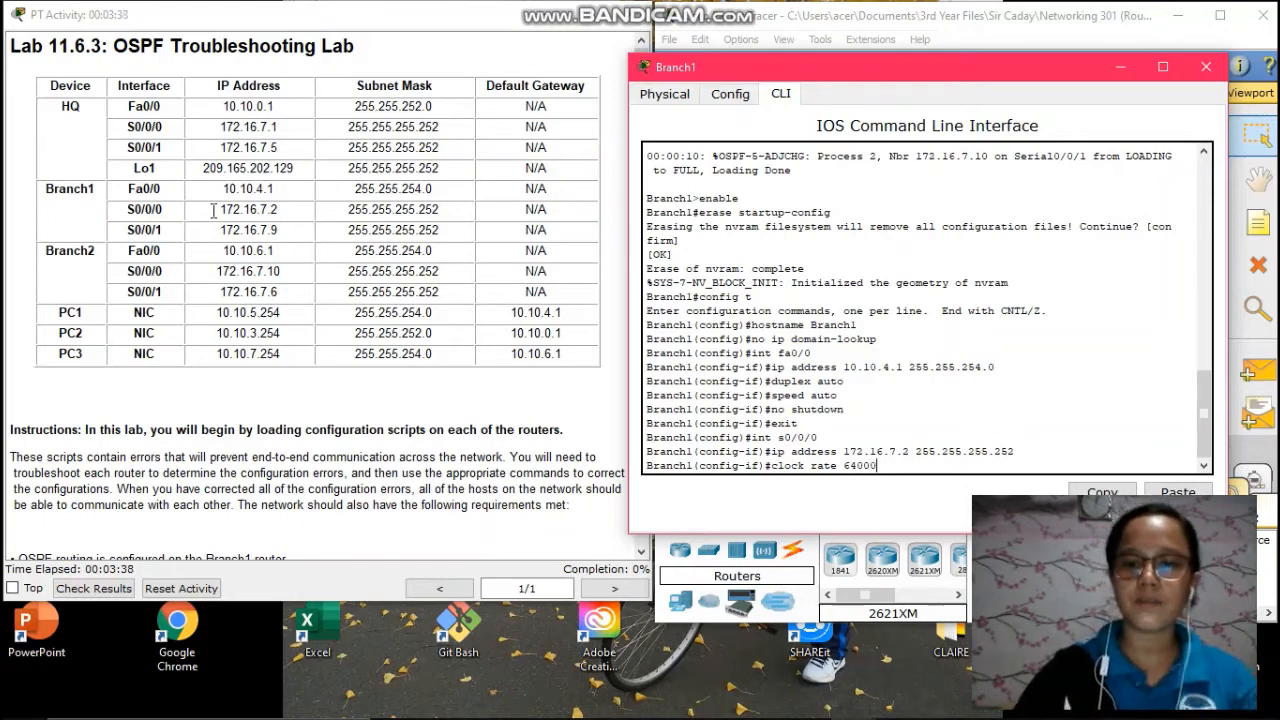
key("Return")
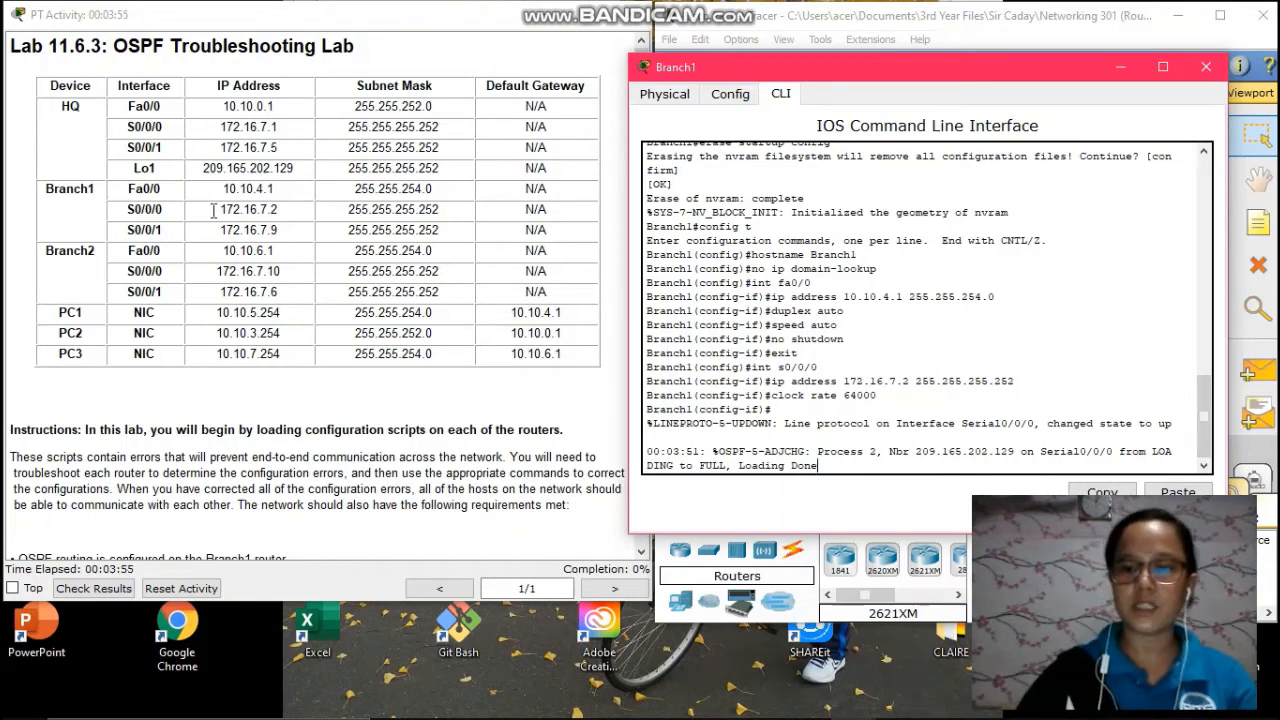
- Enable the s0/0/0 interface with no shutdown and return to global configuration mode
key("Return")
type("no")
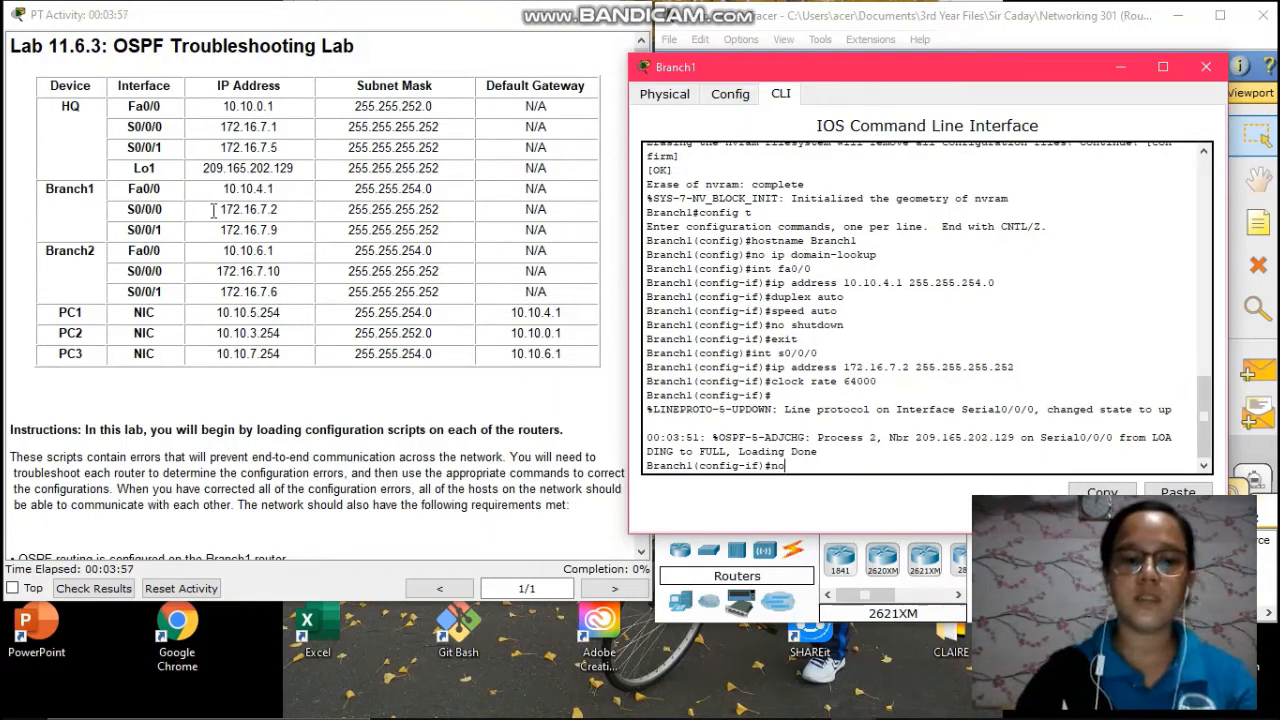
type(" shutdown")
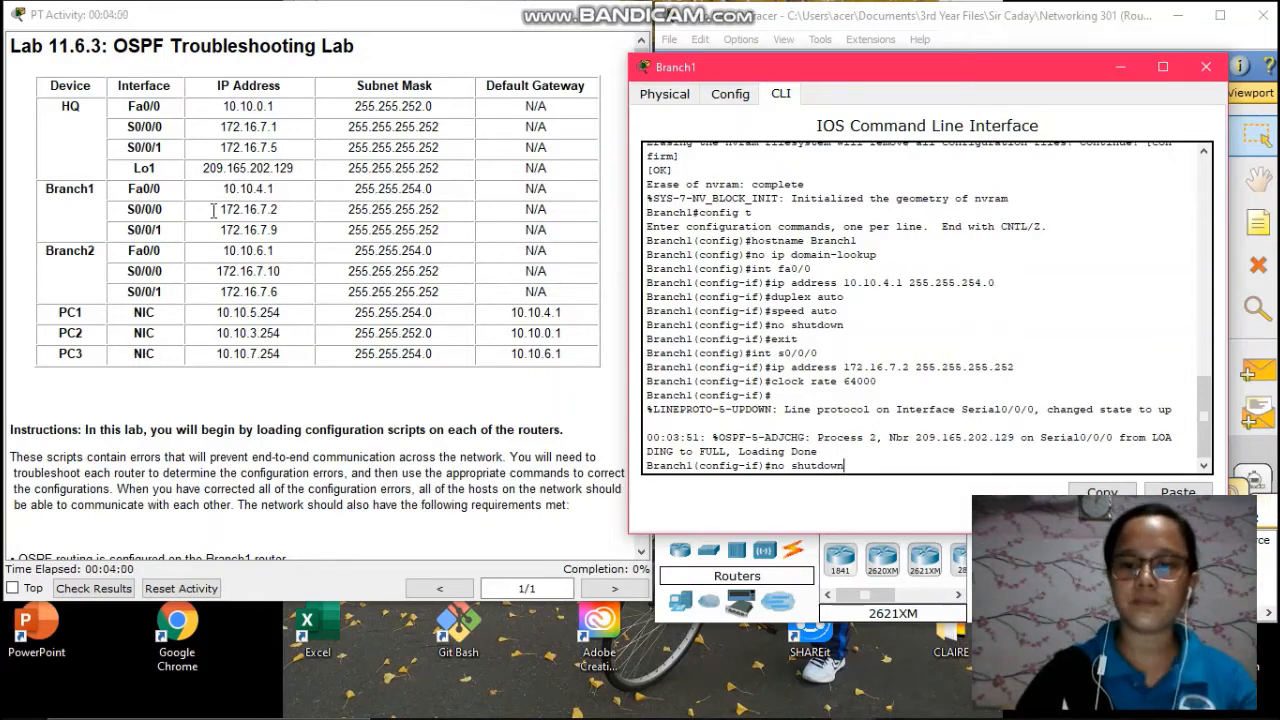
key("Return")
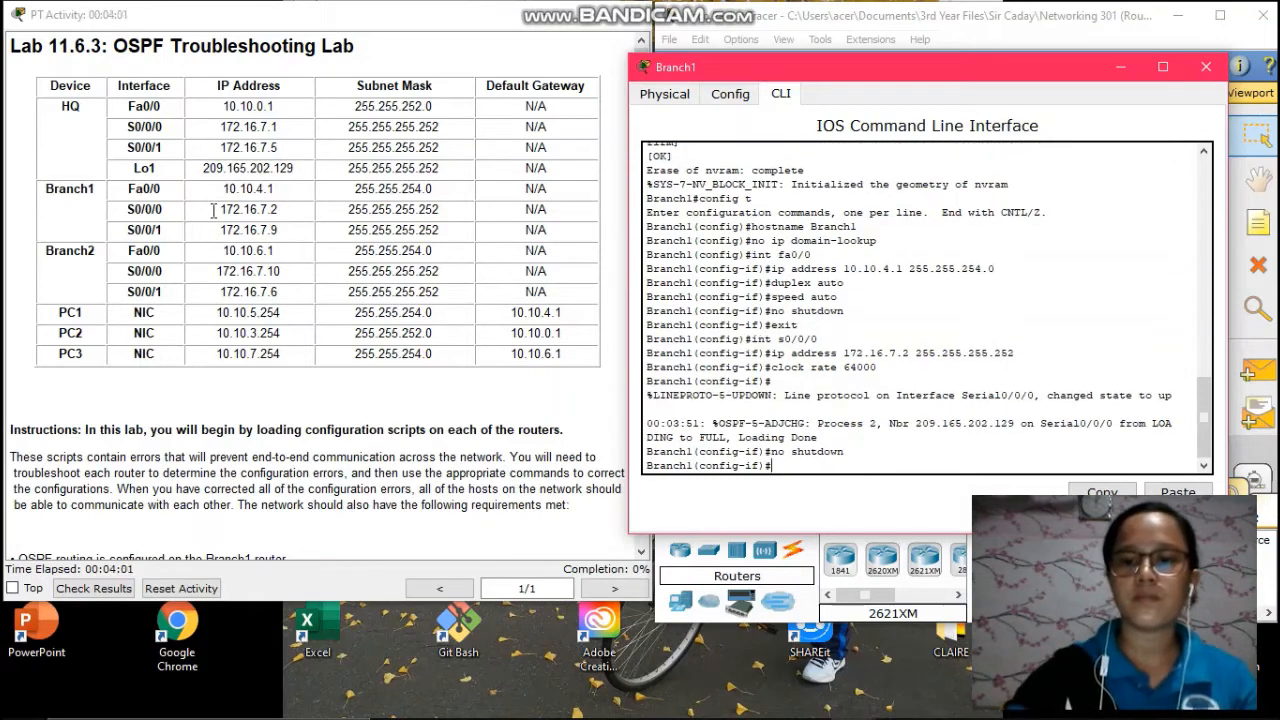
type("exit")
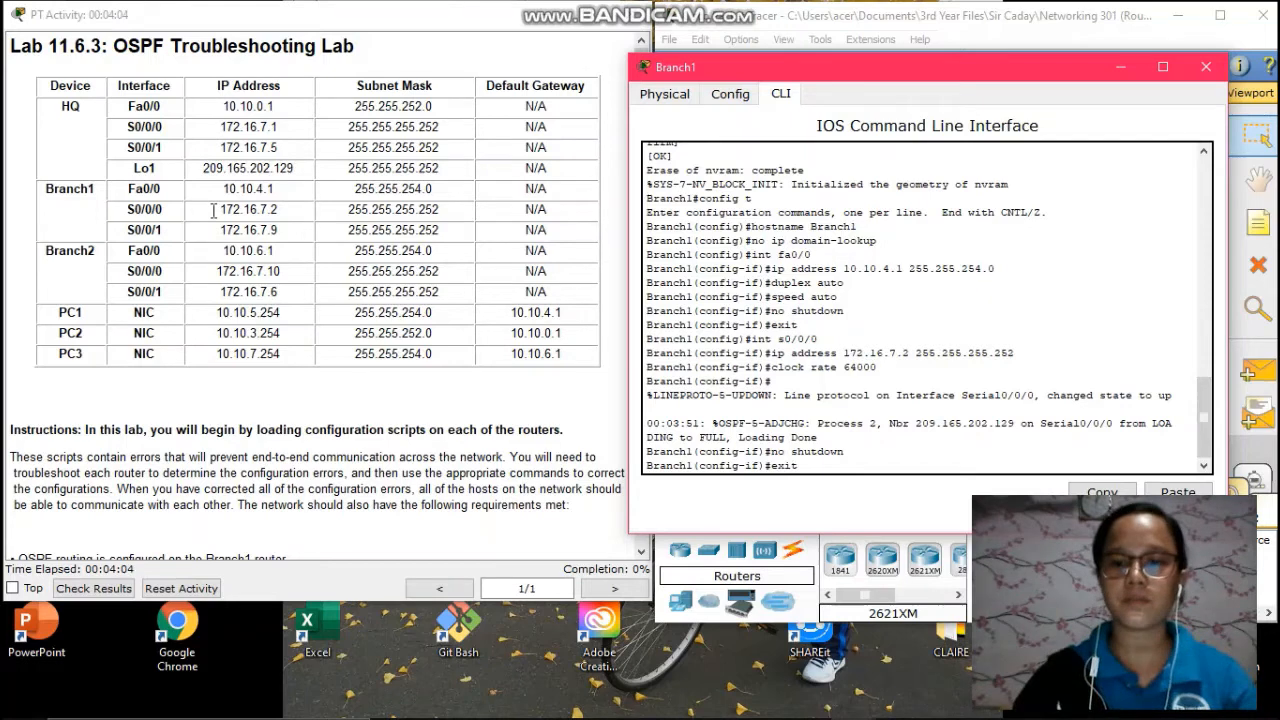
key("Return")
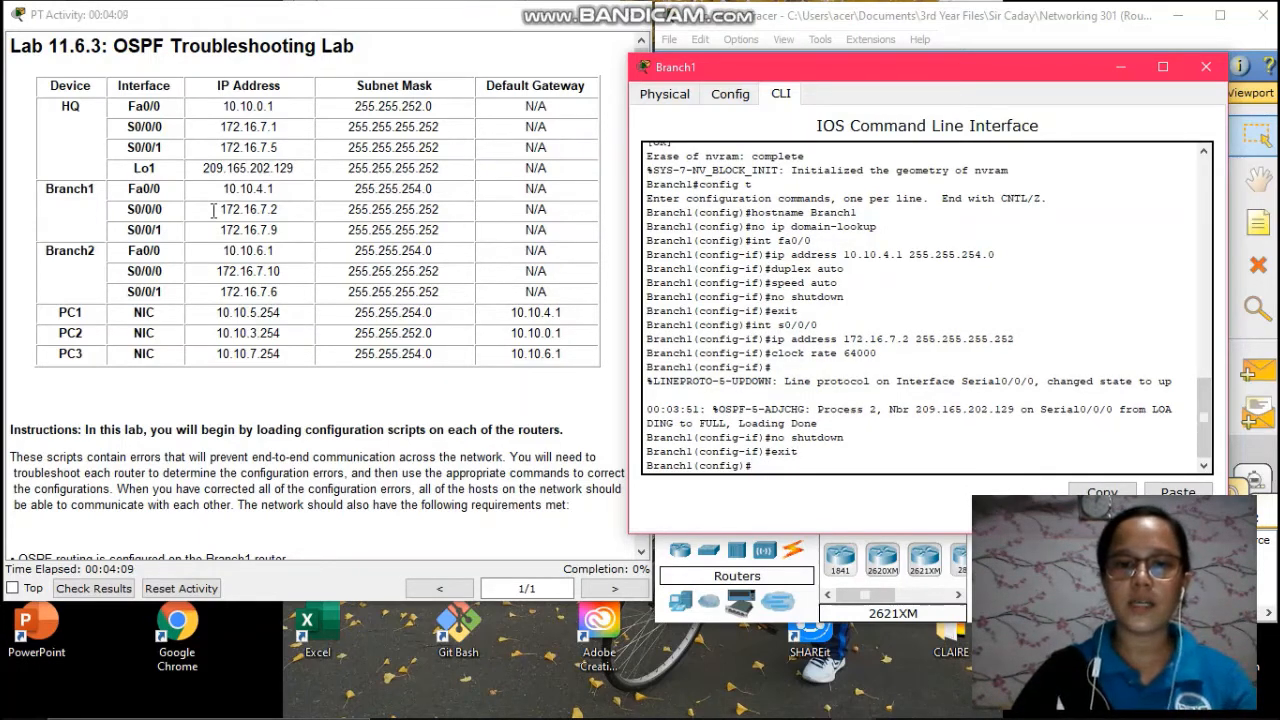
- Enter interface configuration mode for the serial interface s0/0/1 on Branch1
type("int s")
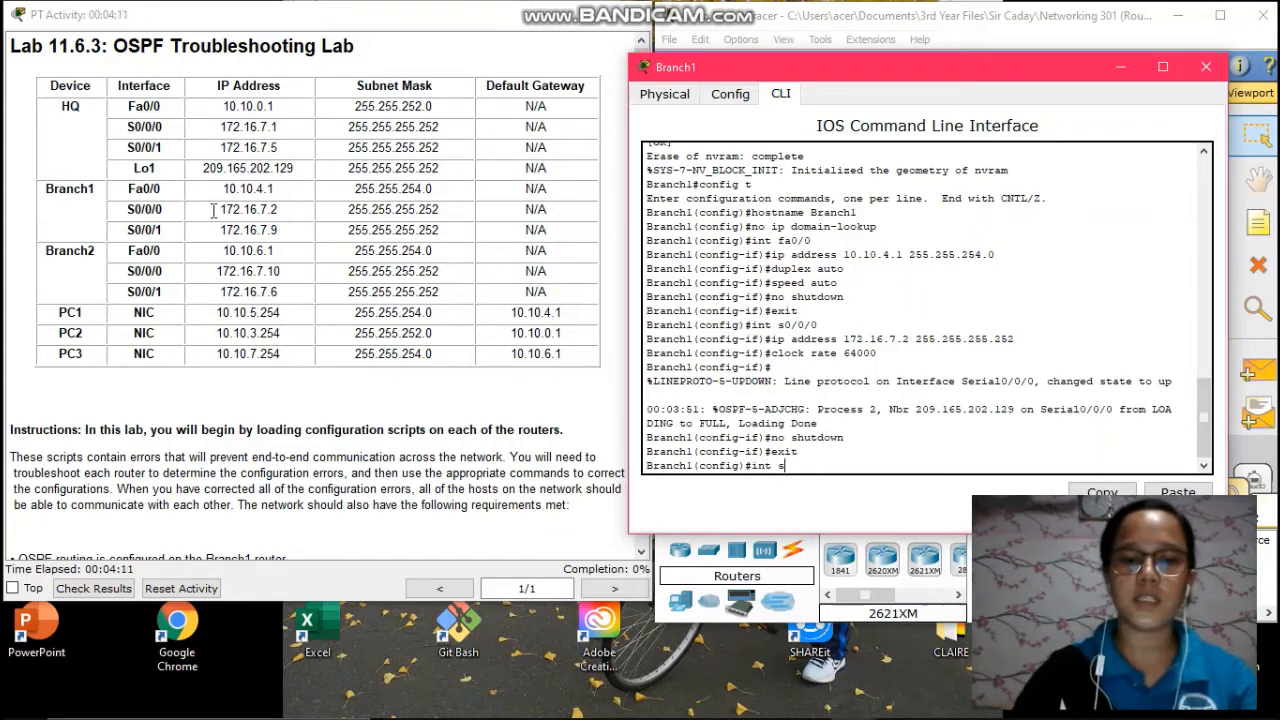
type("0/0/")
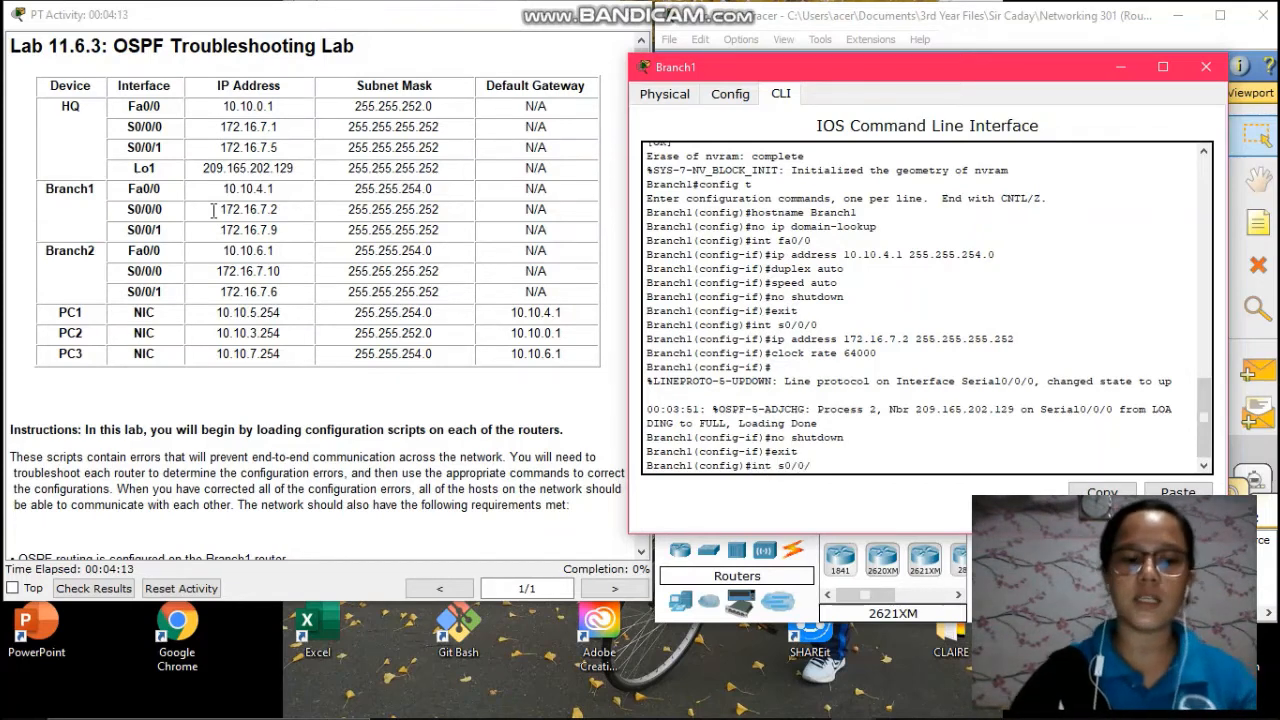
type("1")
key("Return")
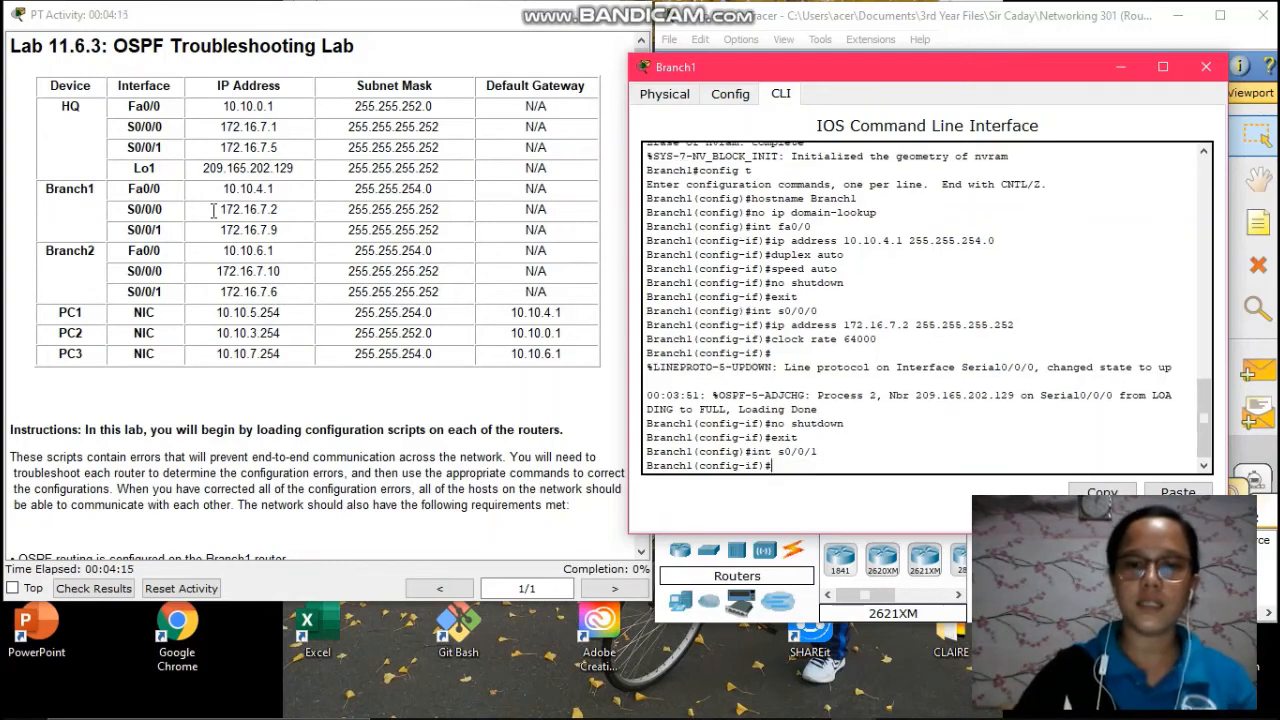
- Assign IP address 172.16.7.9 with subnet mask 255.255.255.252 to Branch1's s0/0/1 interface
type("ip address")
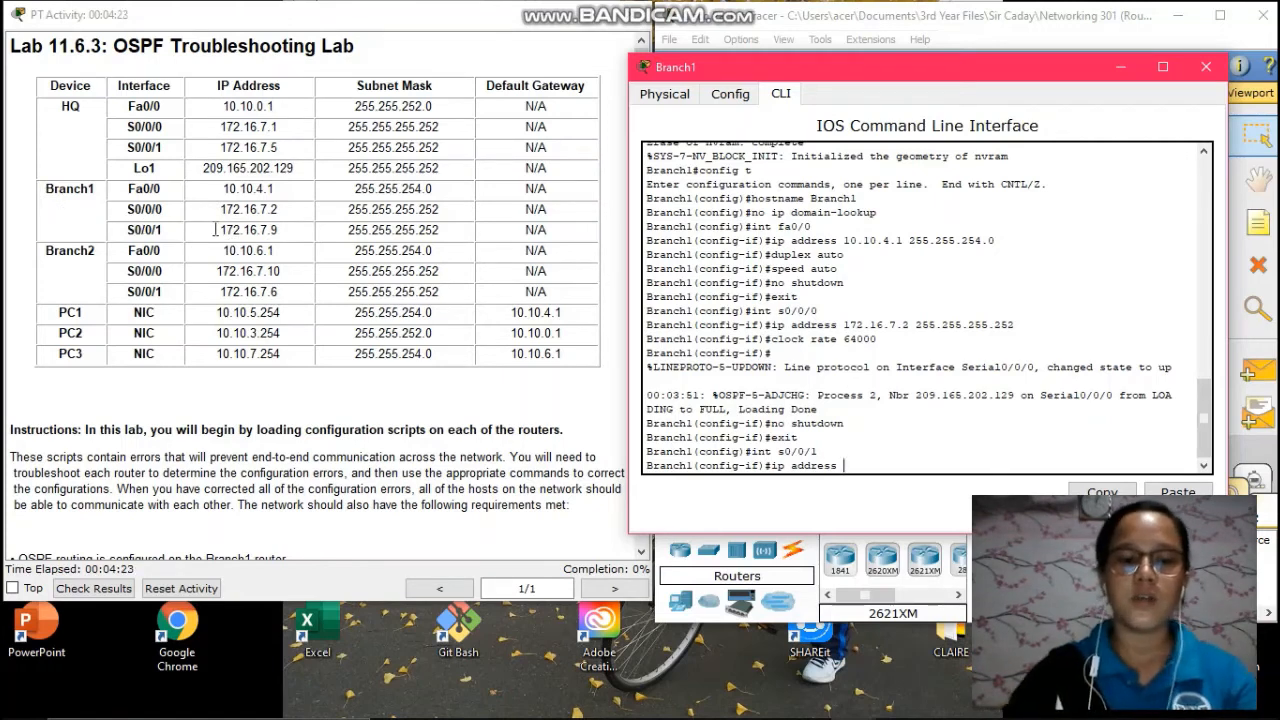
type("172")
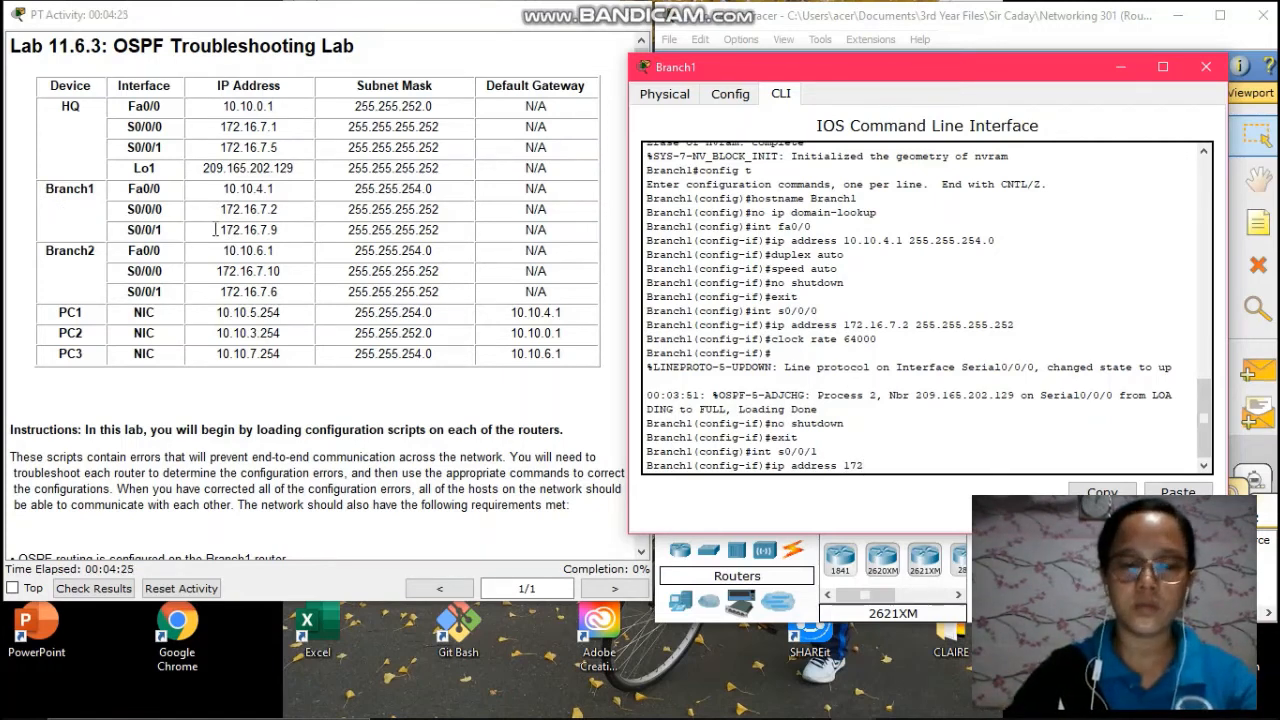
type(".16.7")
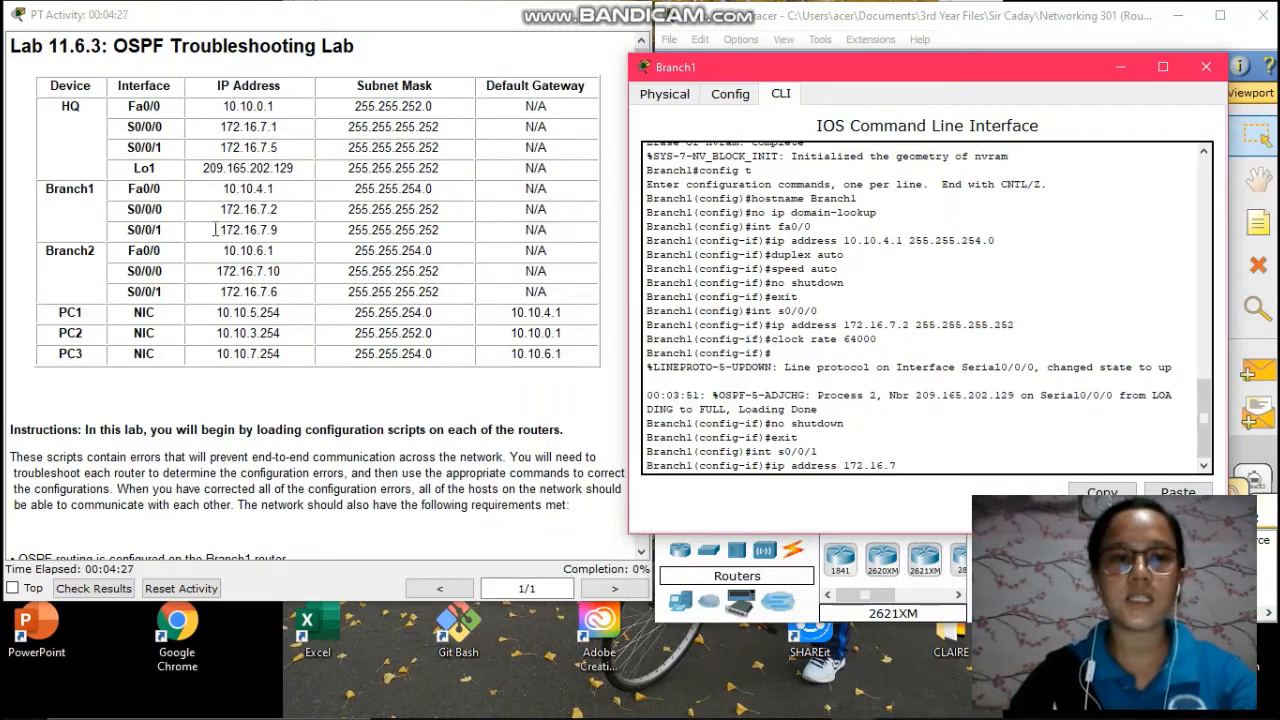
type(".9")
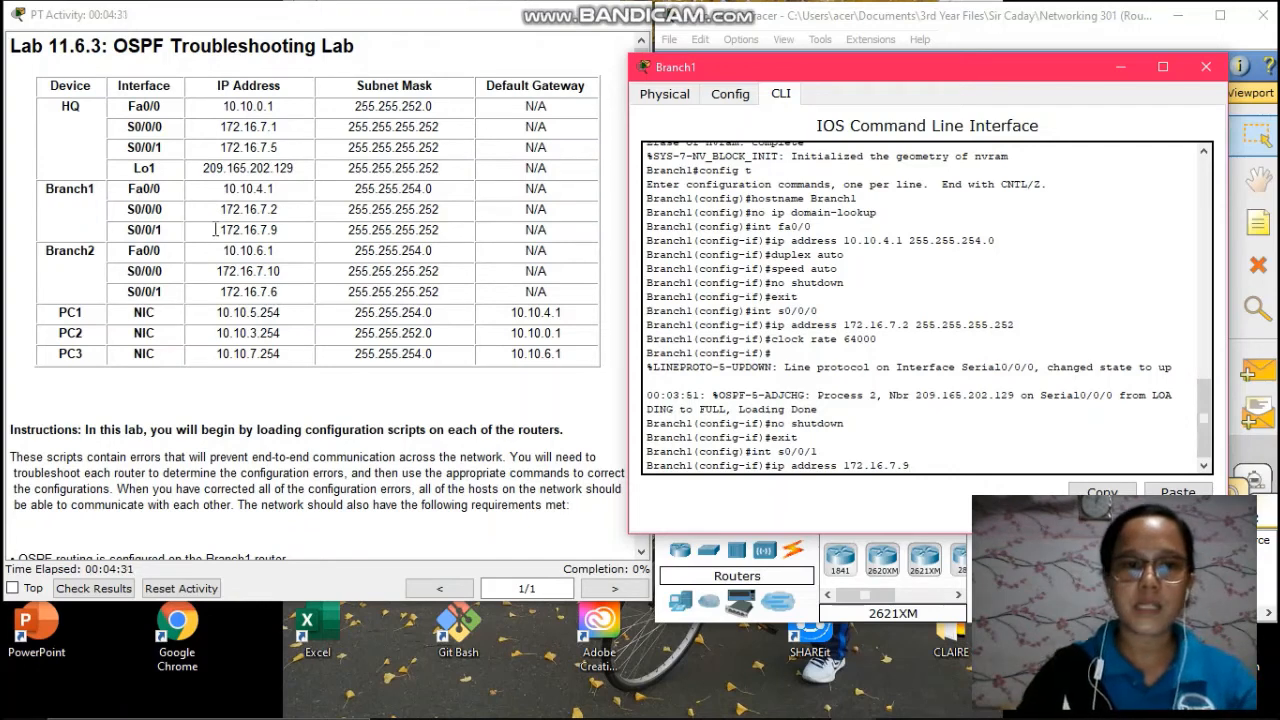
type(" 255.2")
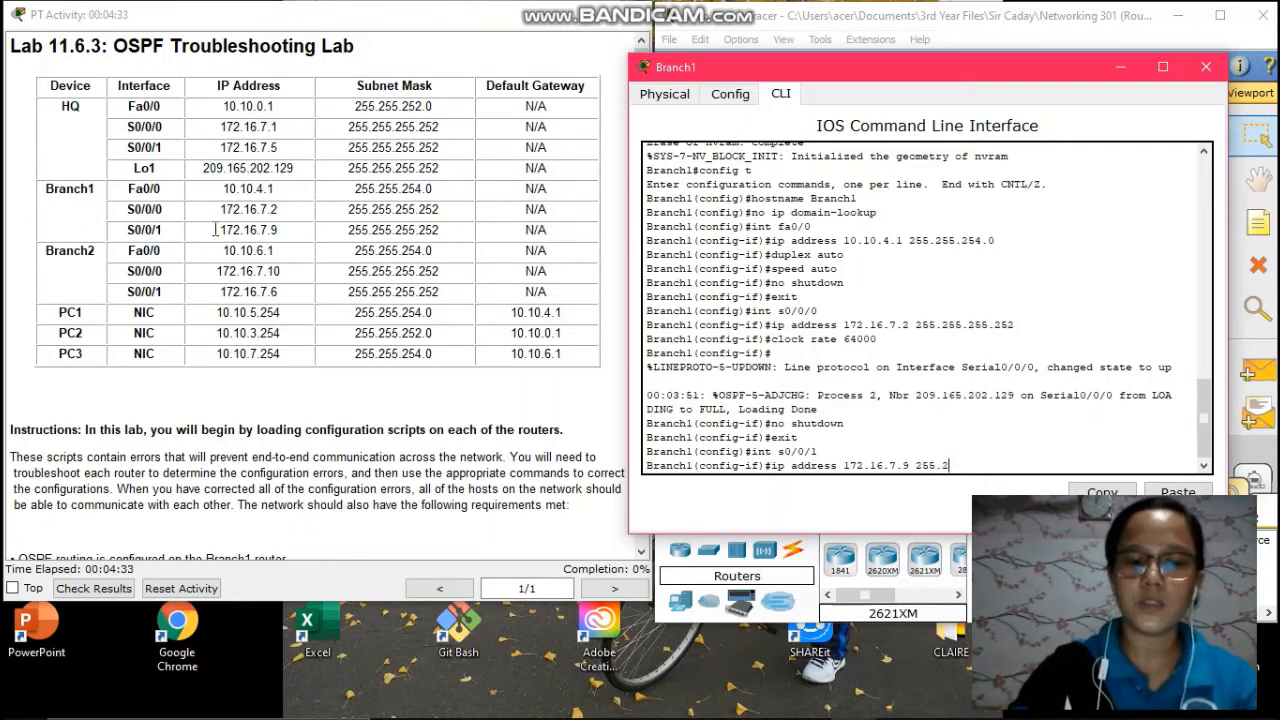
type("55.25")
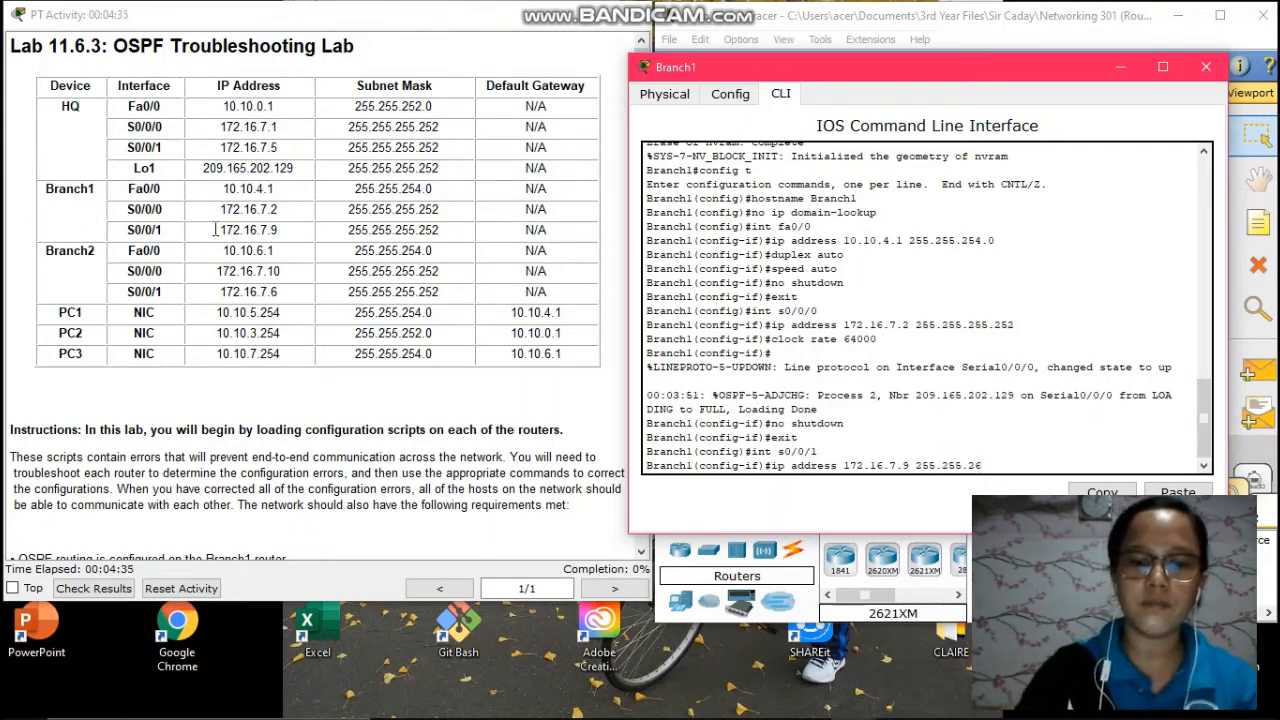
type("5.252")
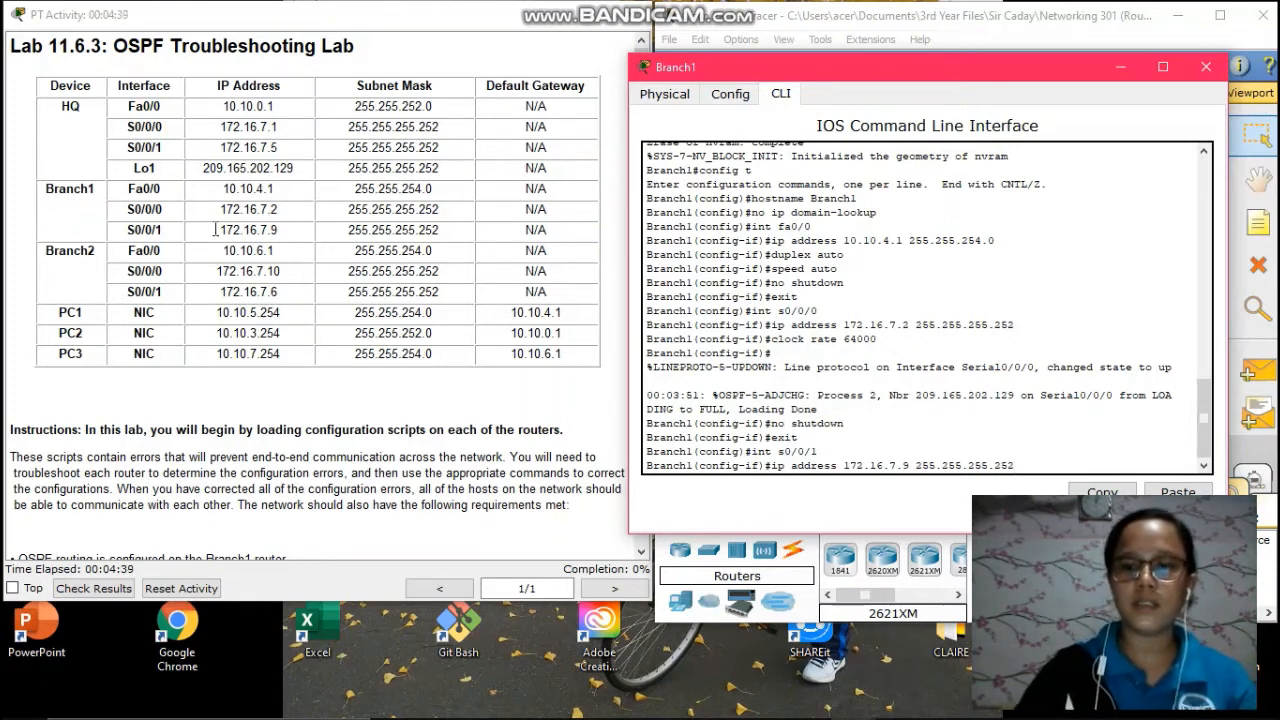
key("Return")
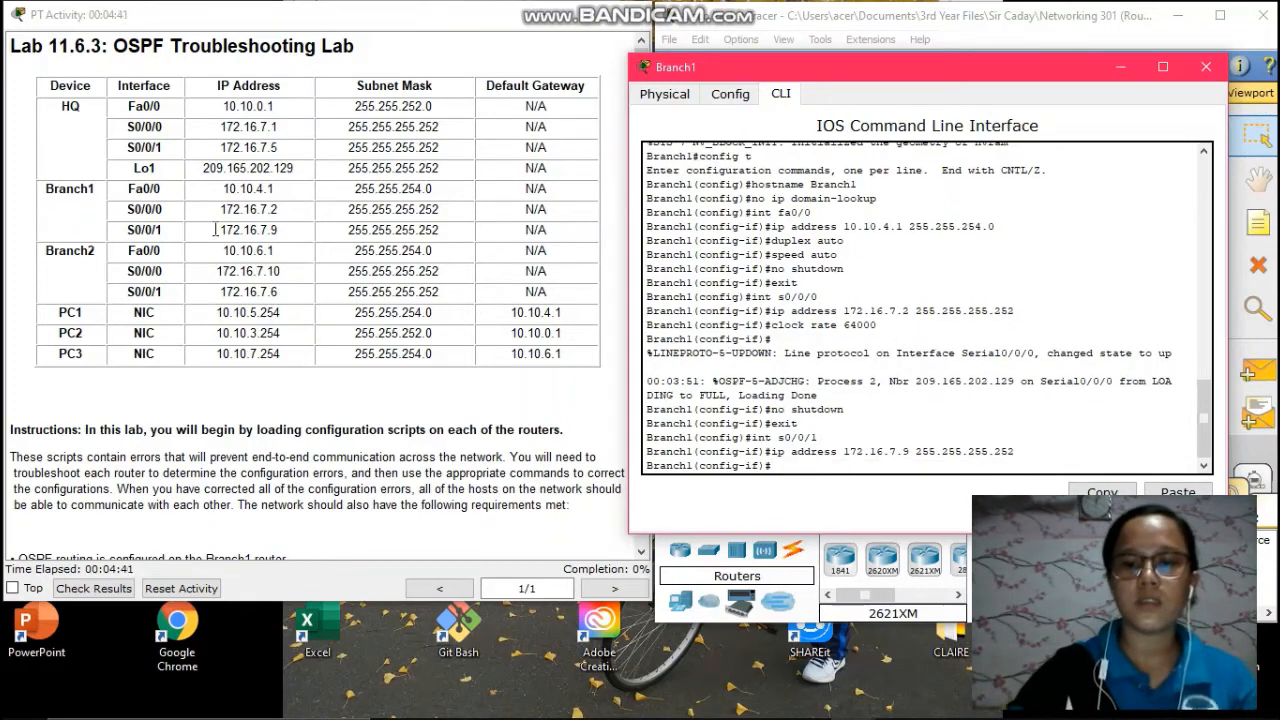
- Enable Branch1's s0/0/1 interface with no shutdown and exit to global configuration mode
type("no")
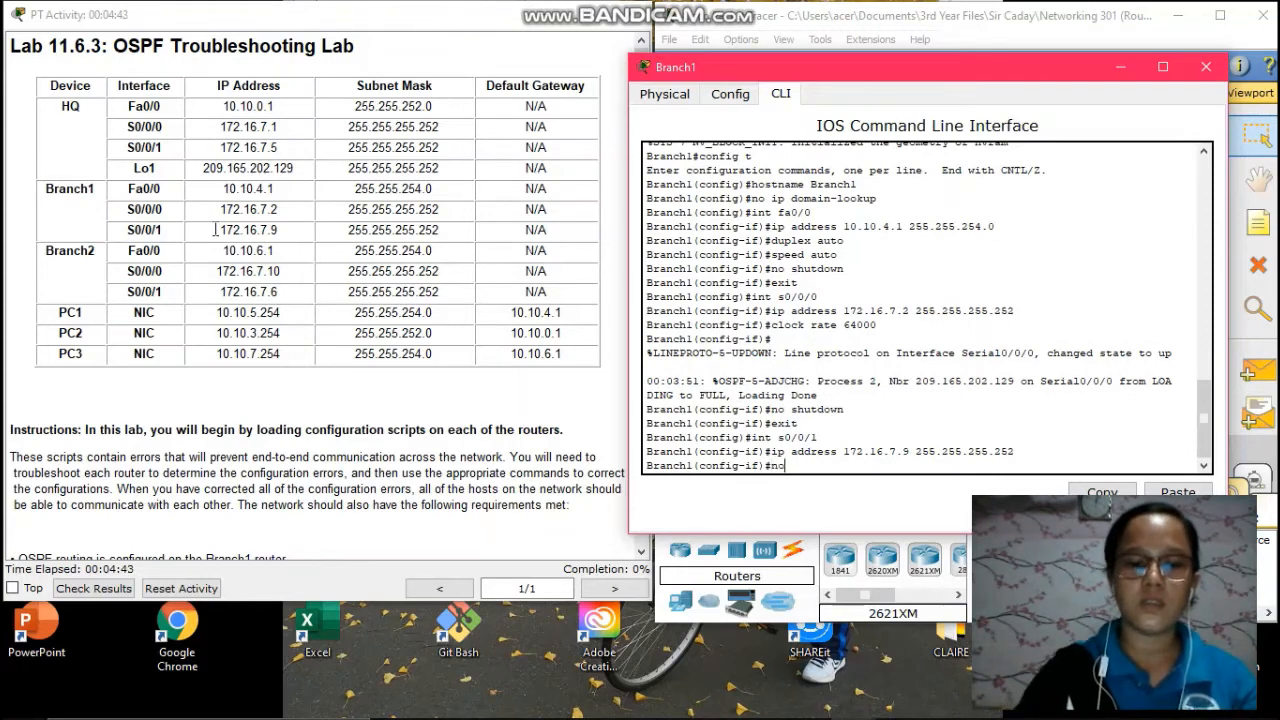
type(" shutdown")
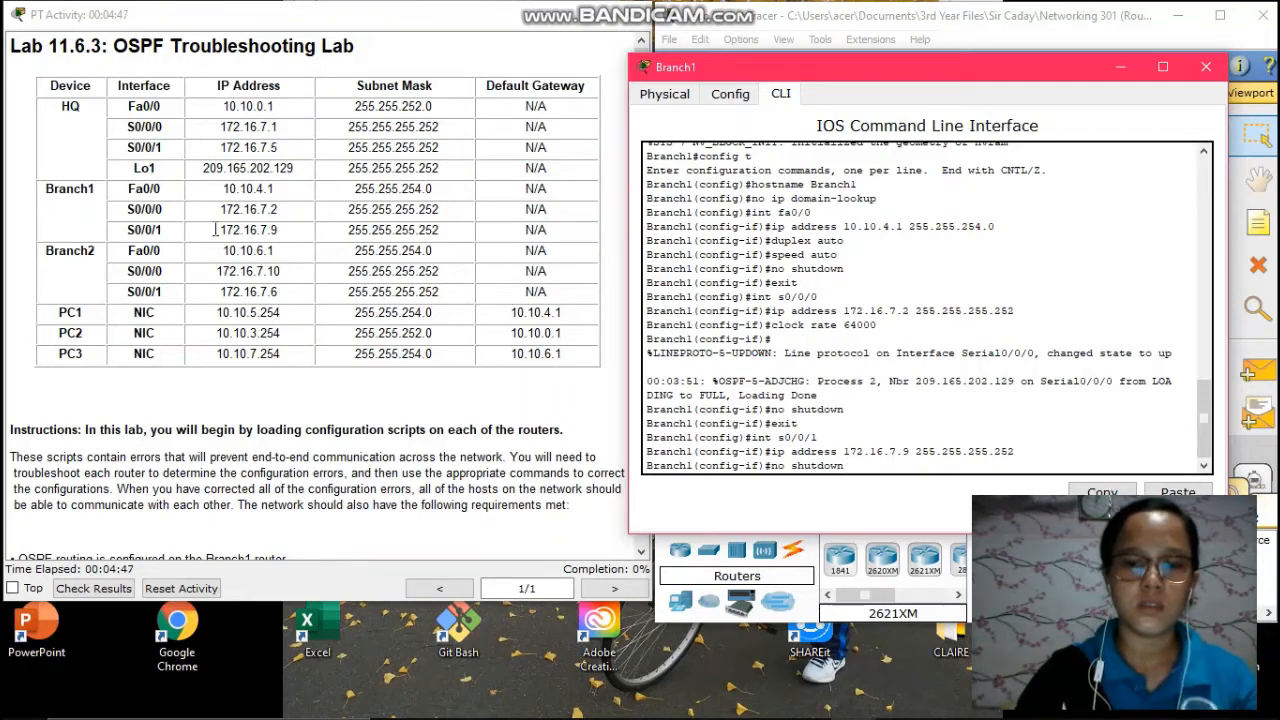
key("Return")
type("e")
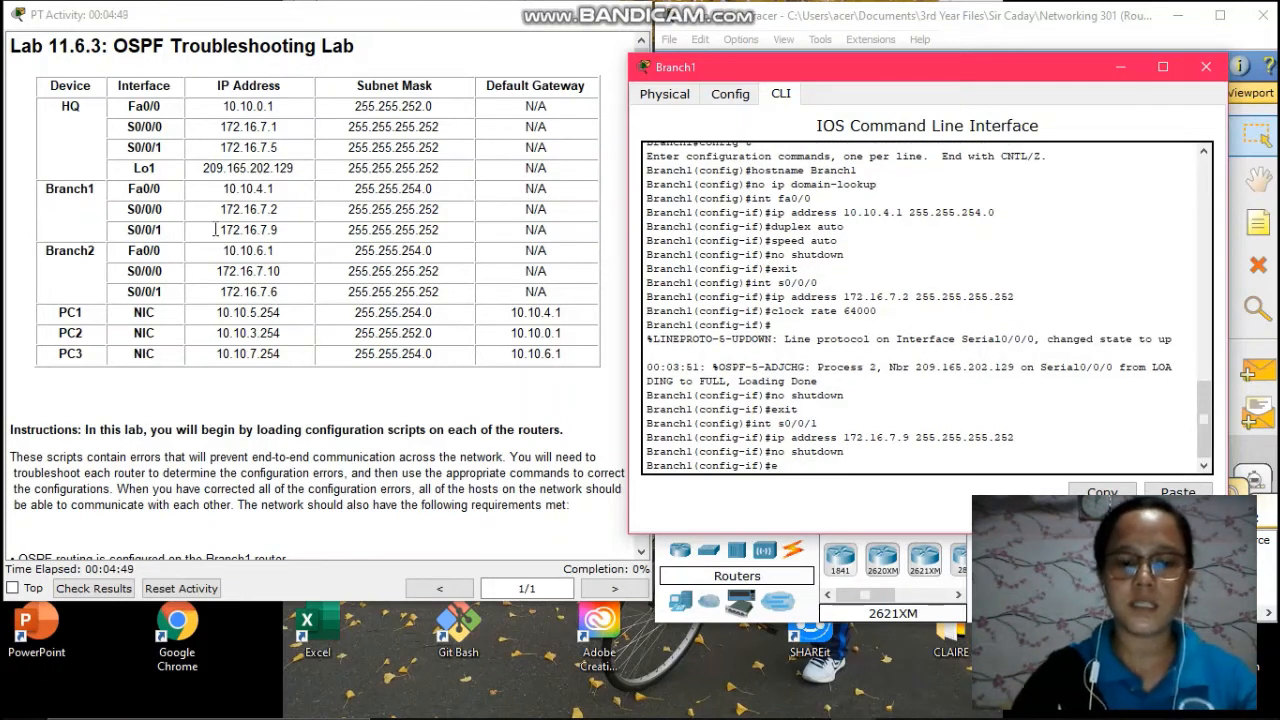
type("xit")
key("Return")
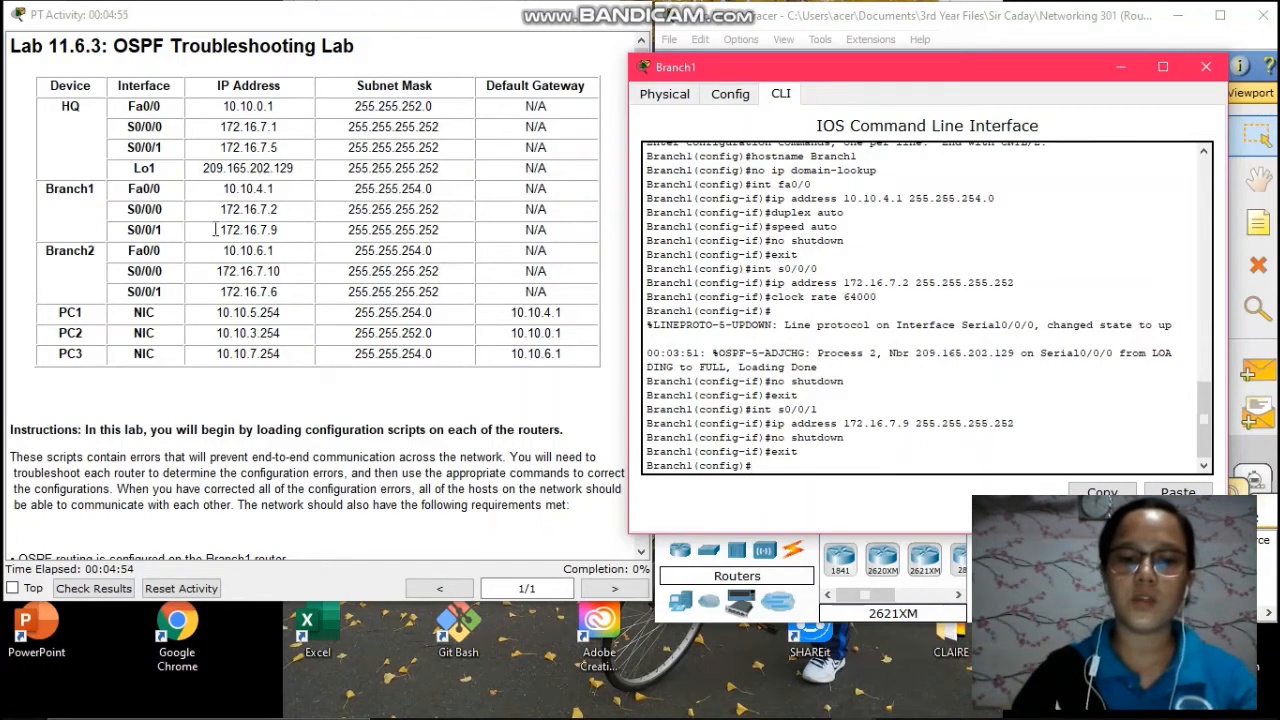
- Enter OSPF process 1 configuration on Branch1 and set fa0/0 as a passive interface
type("router")
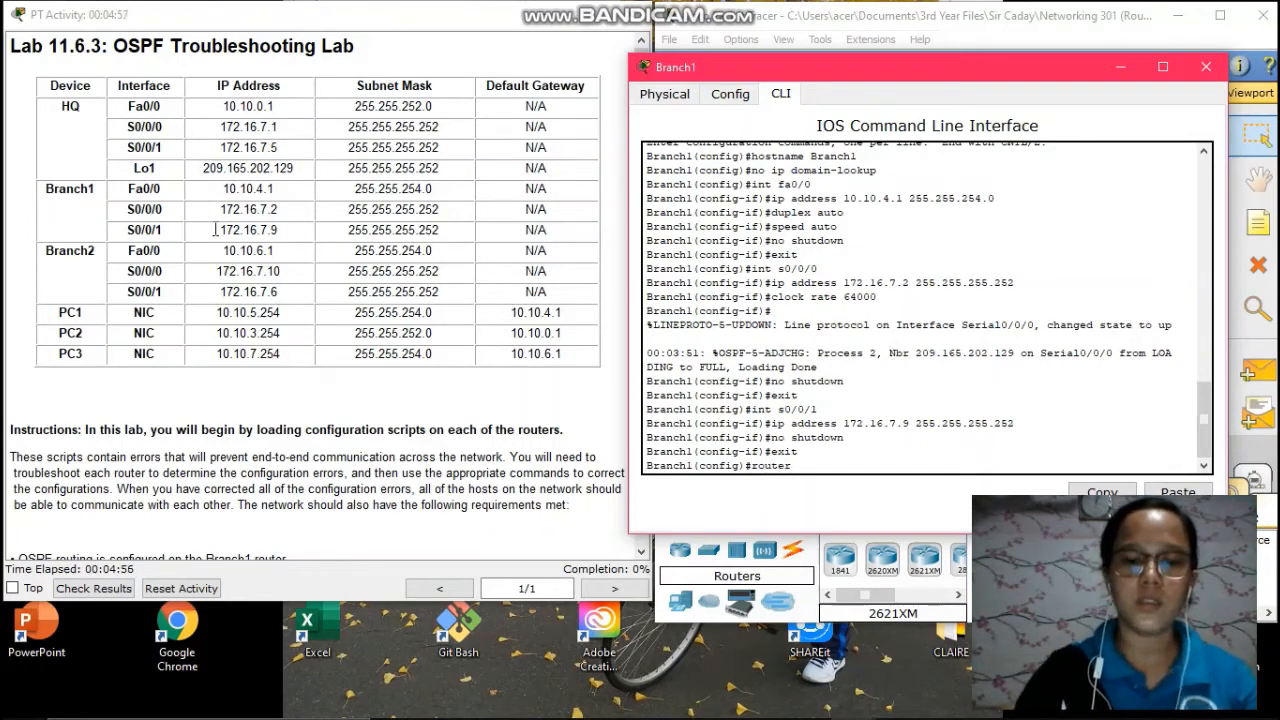
type(" ospf 1")
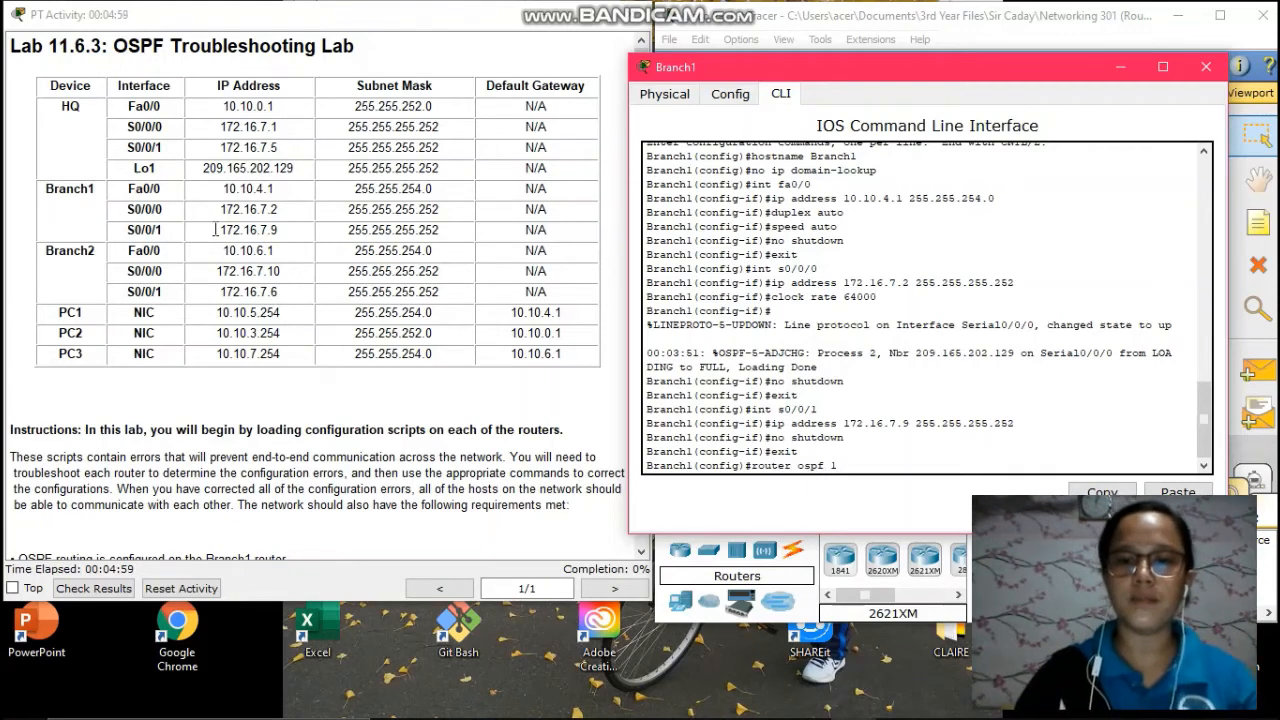
key("Return")
type("pa")
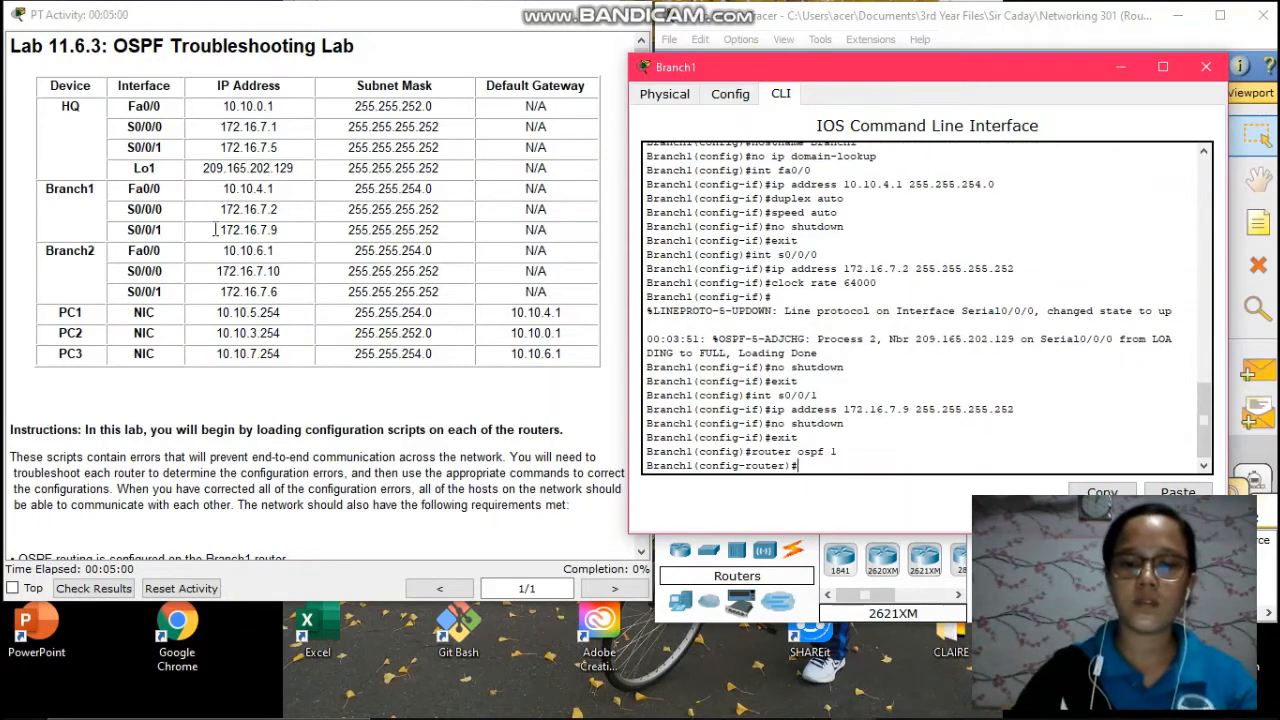
type("ssive")
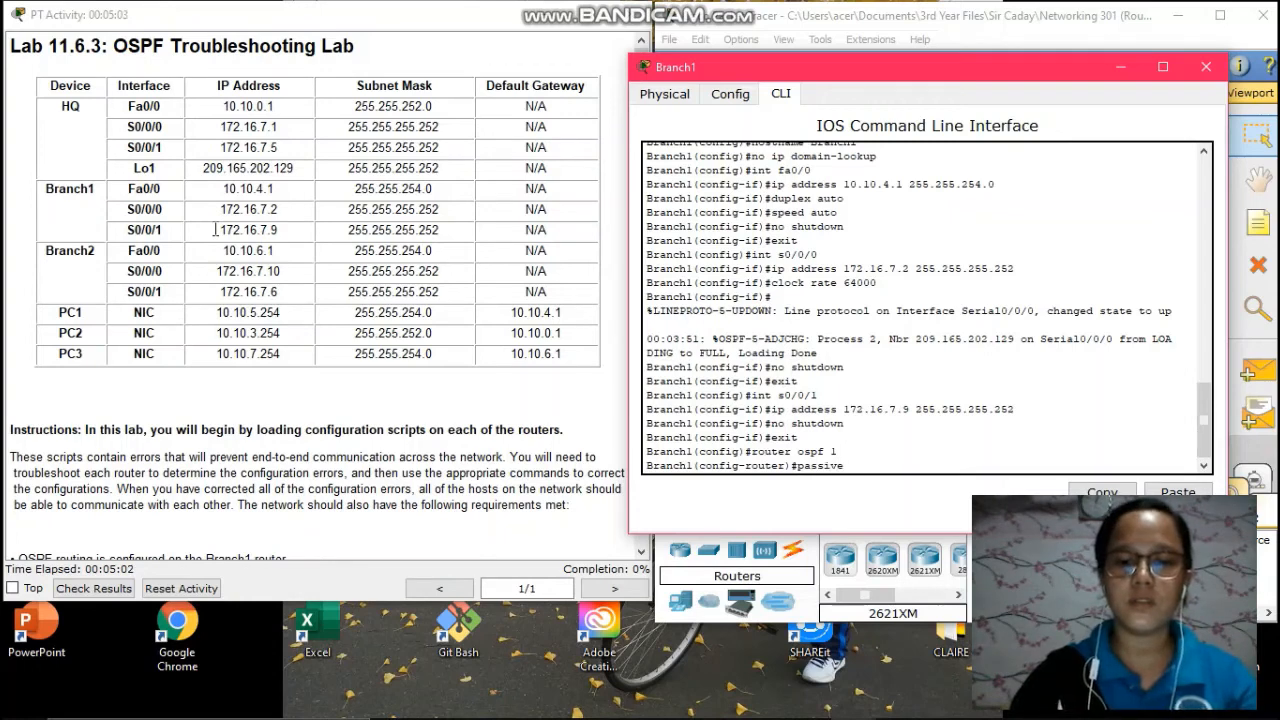
type("-interfa")
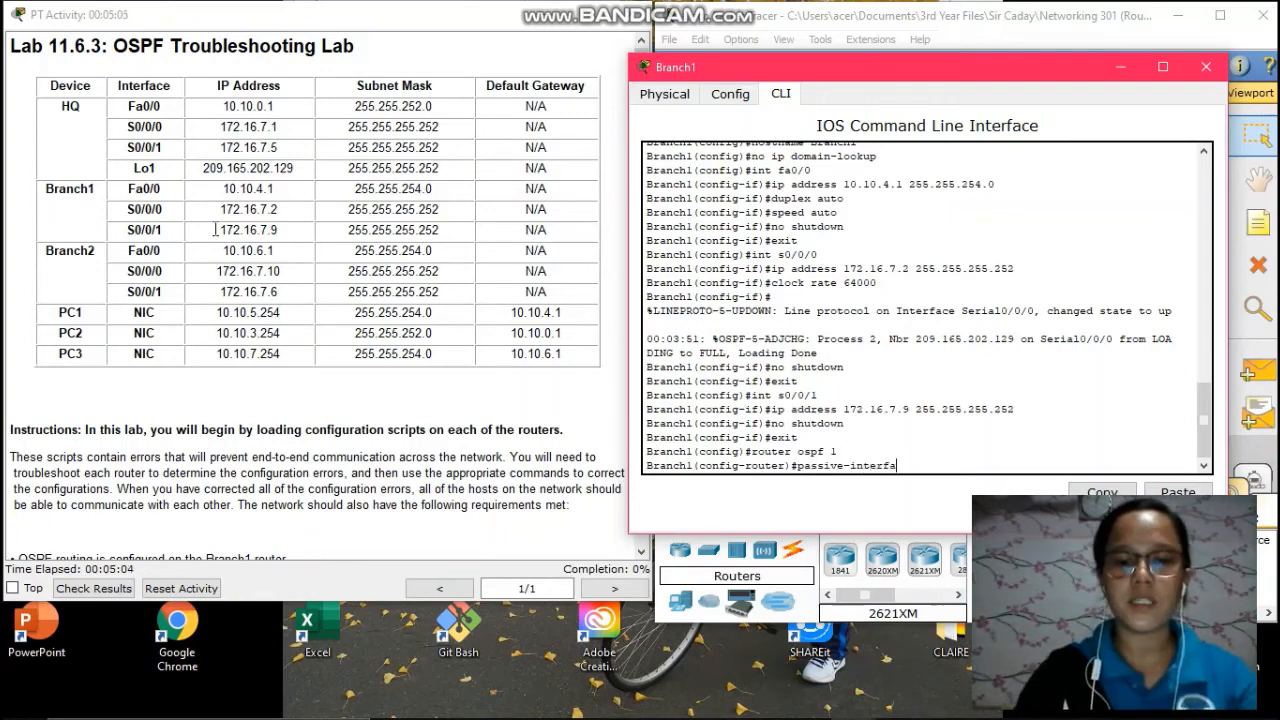
type("ce fa")
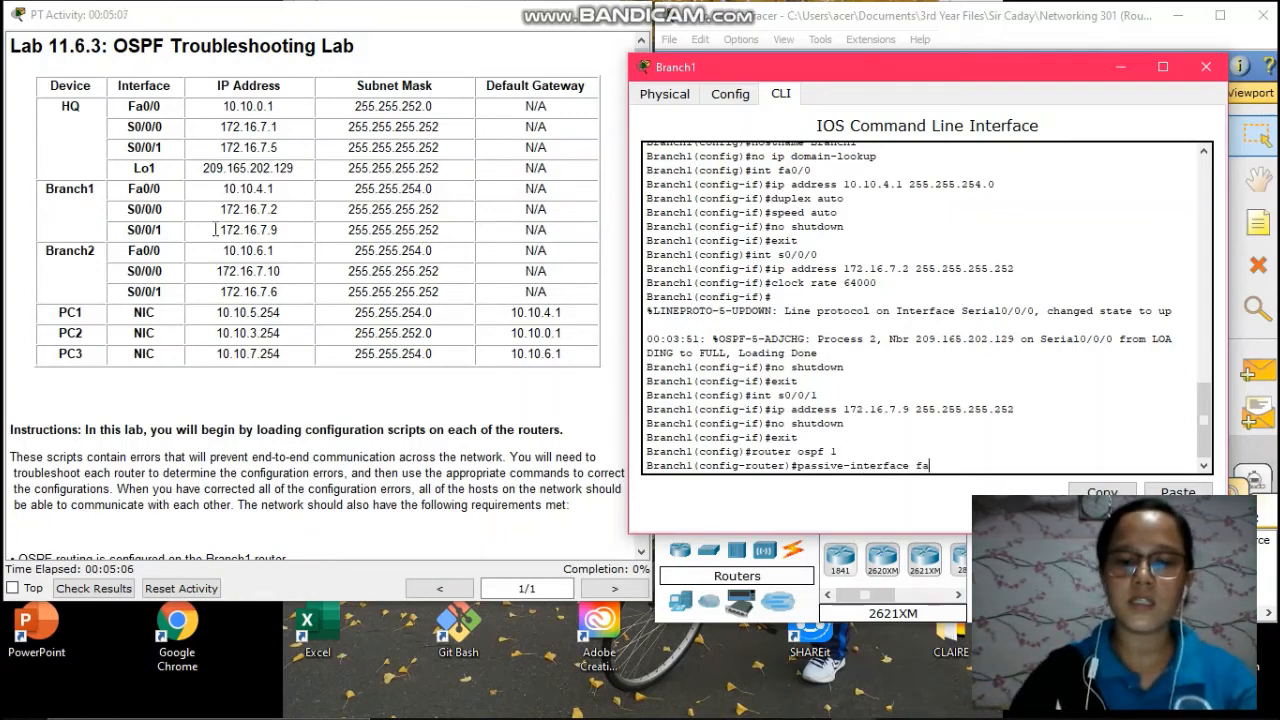
type("0/0")
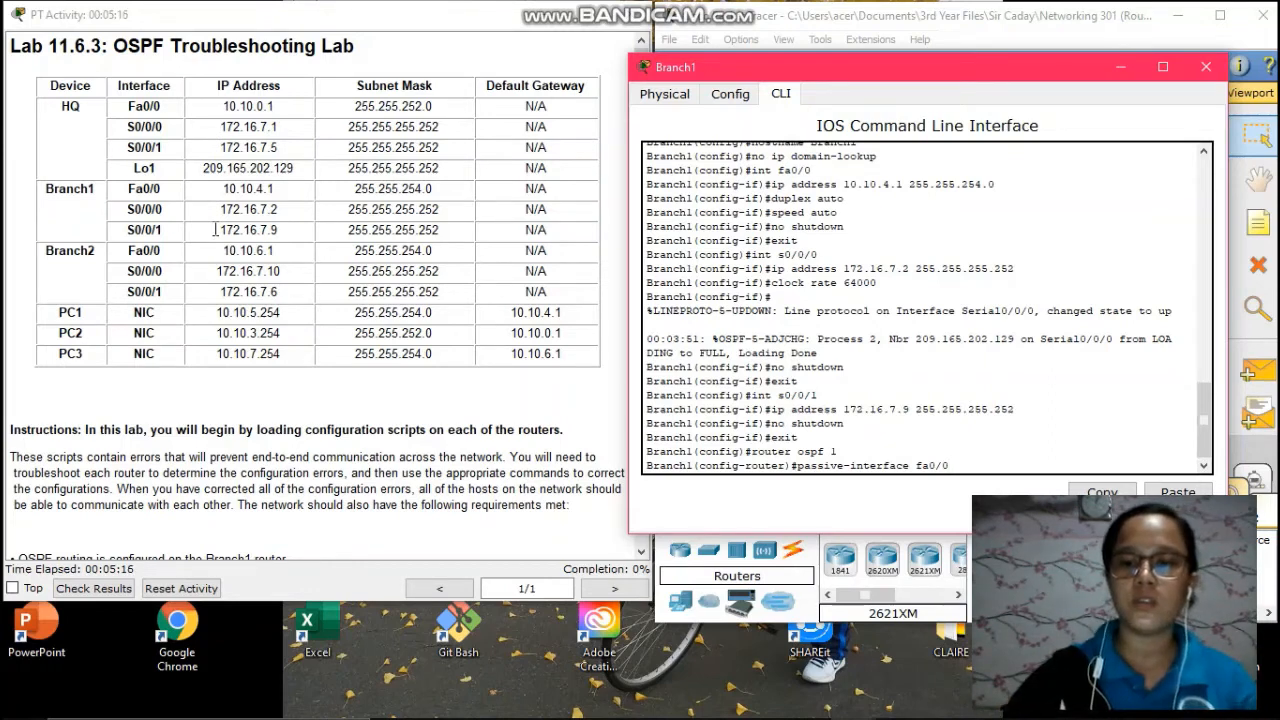
key("Return")
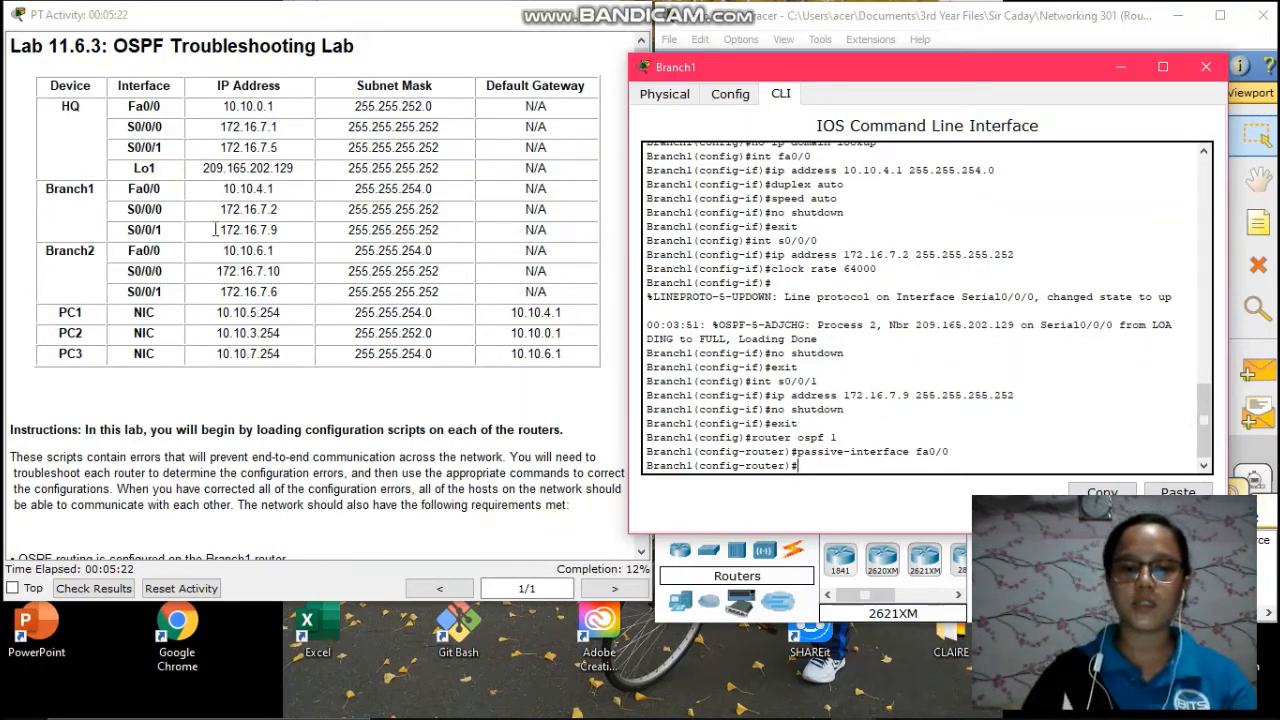
- Add the fa0/0 network 10.10.4.0 with wildcard mask 0.0.1.255 to OSPF area 0 on Branch1
type("network")
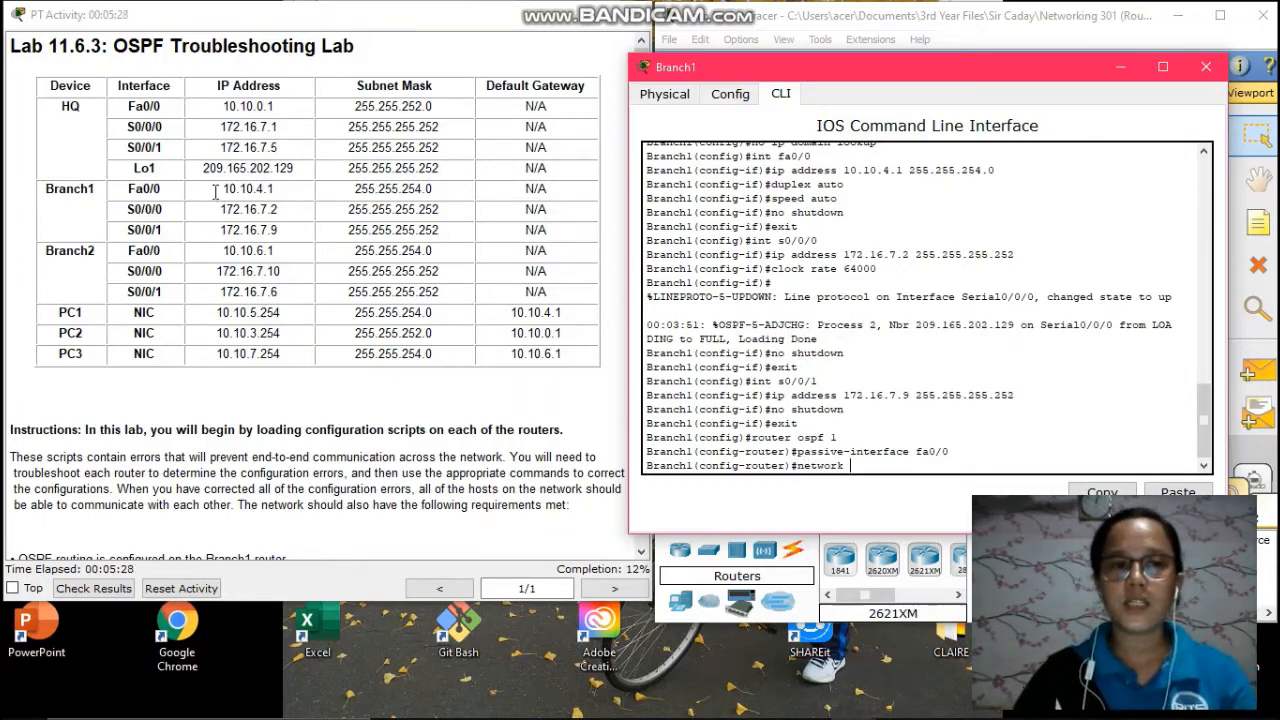
type("1")
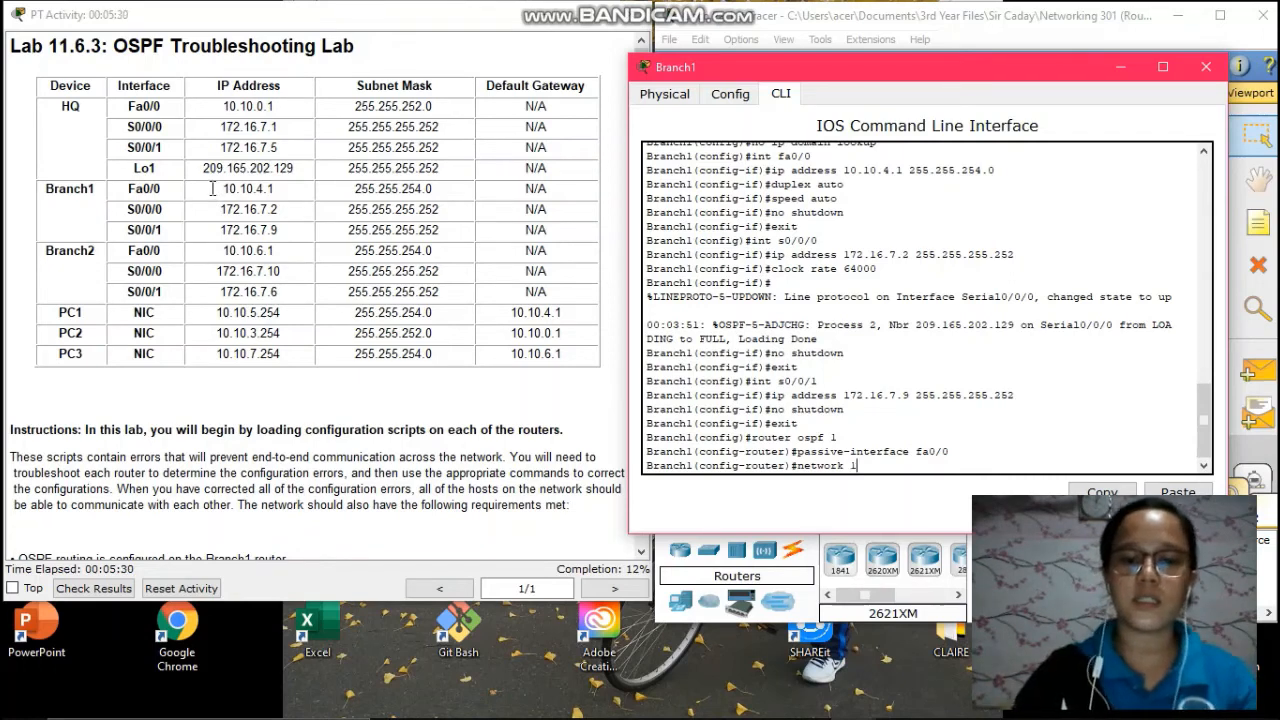
type("0.10.4.0")
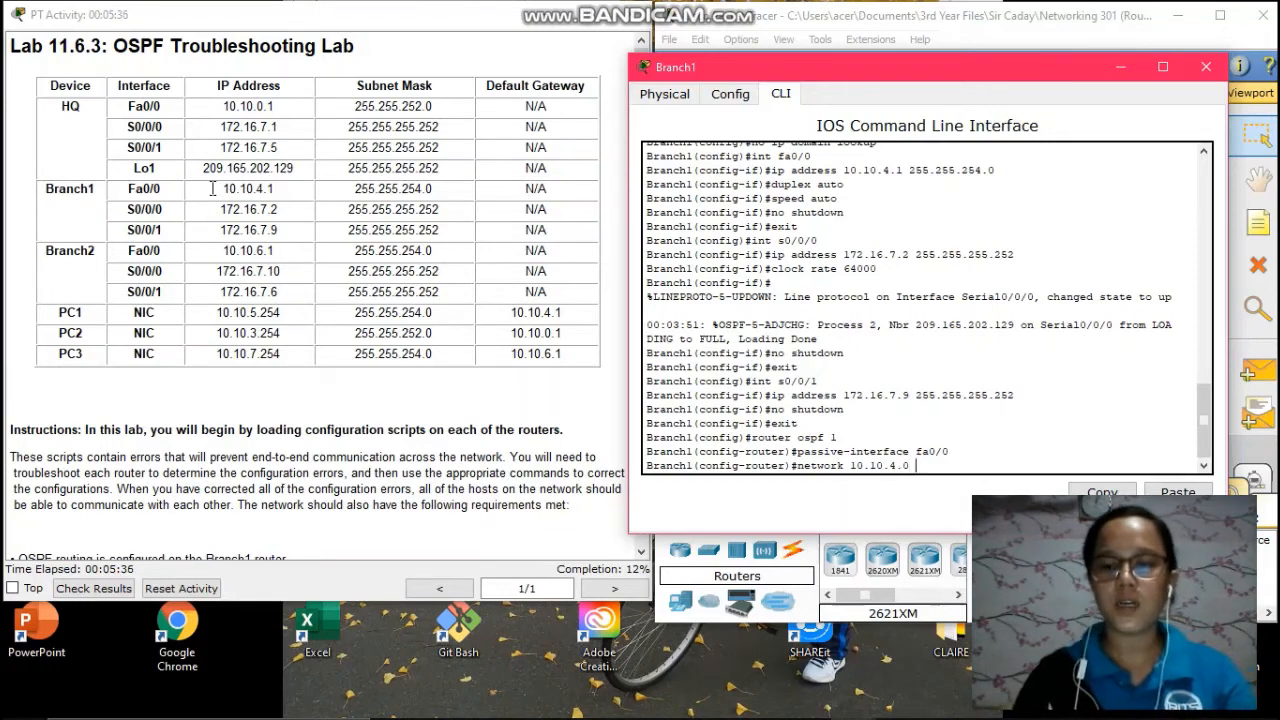
type(" 0.0")
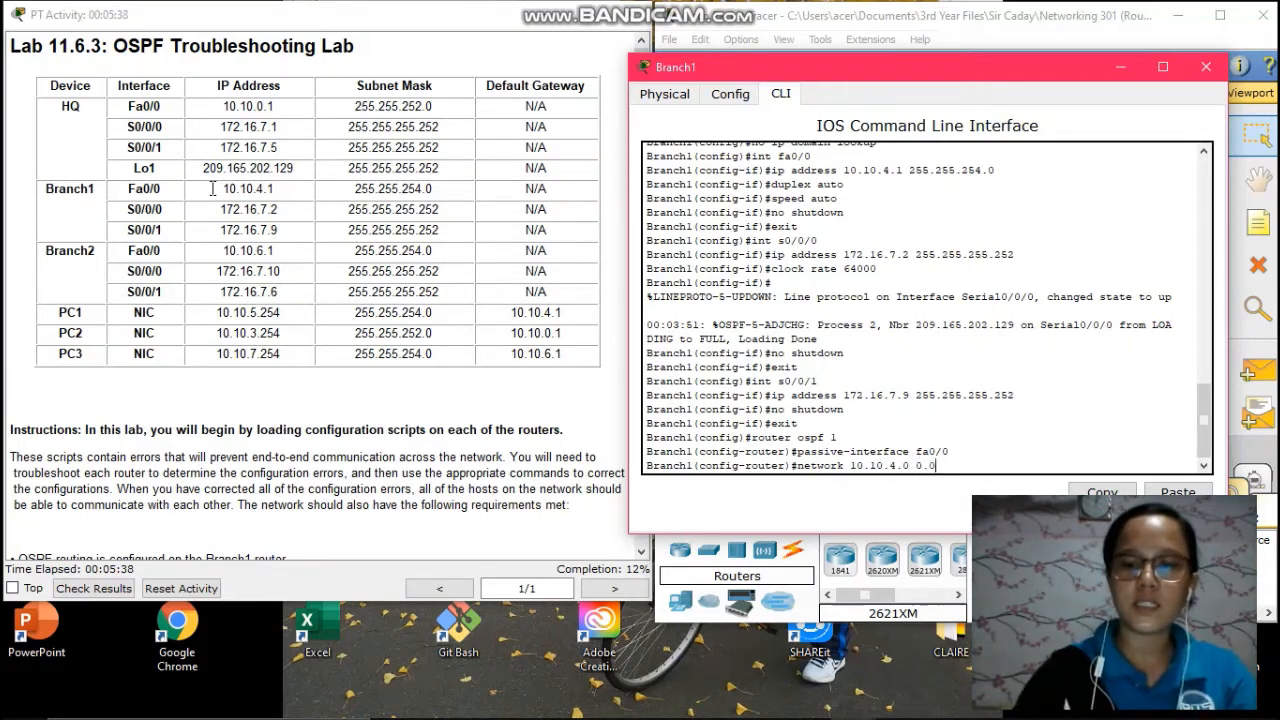
type(".1.")
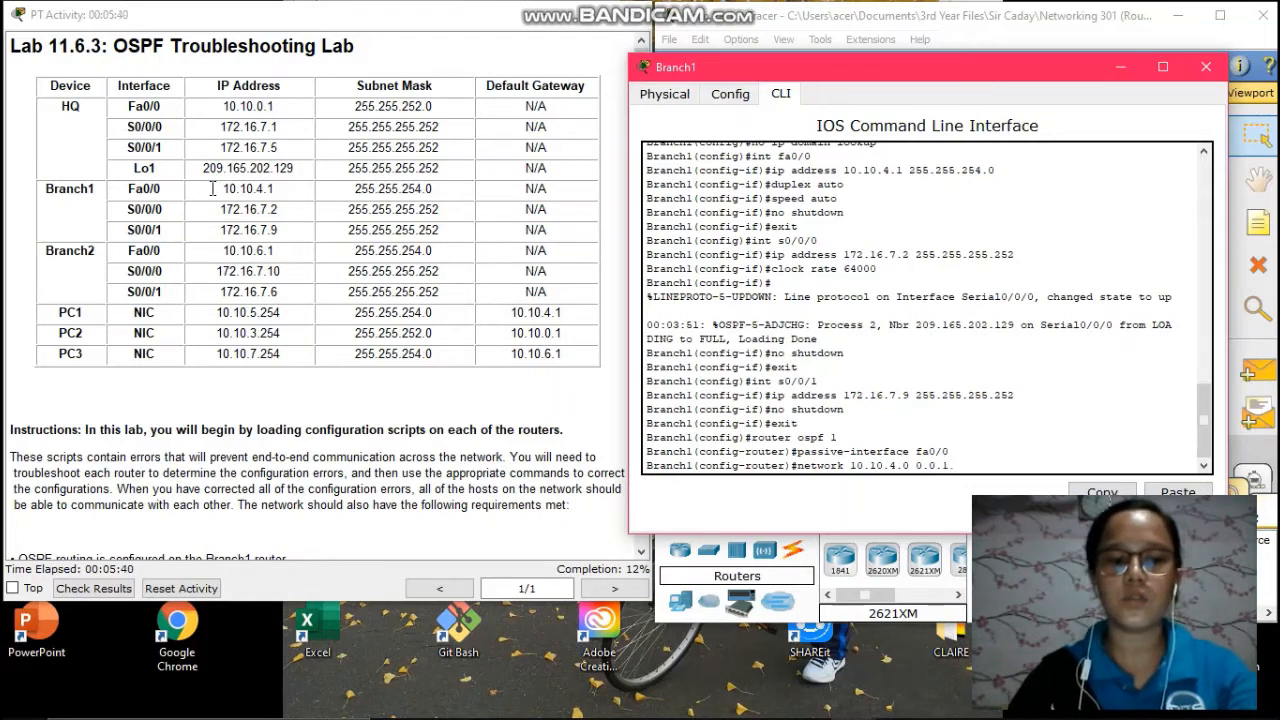
type("255")
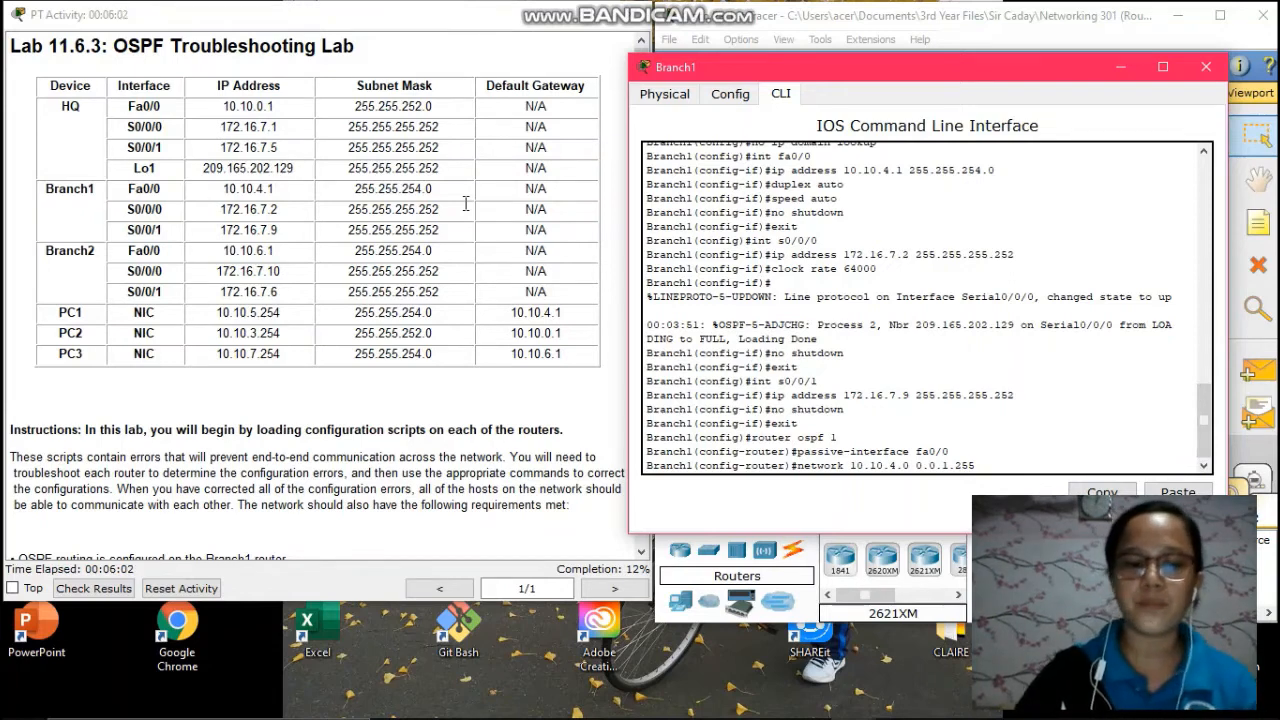
type("area")
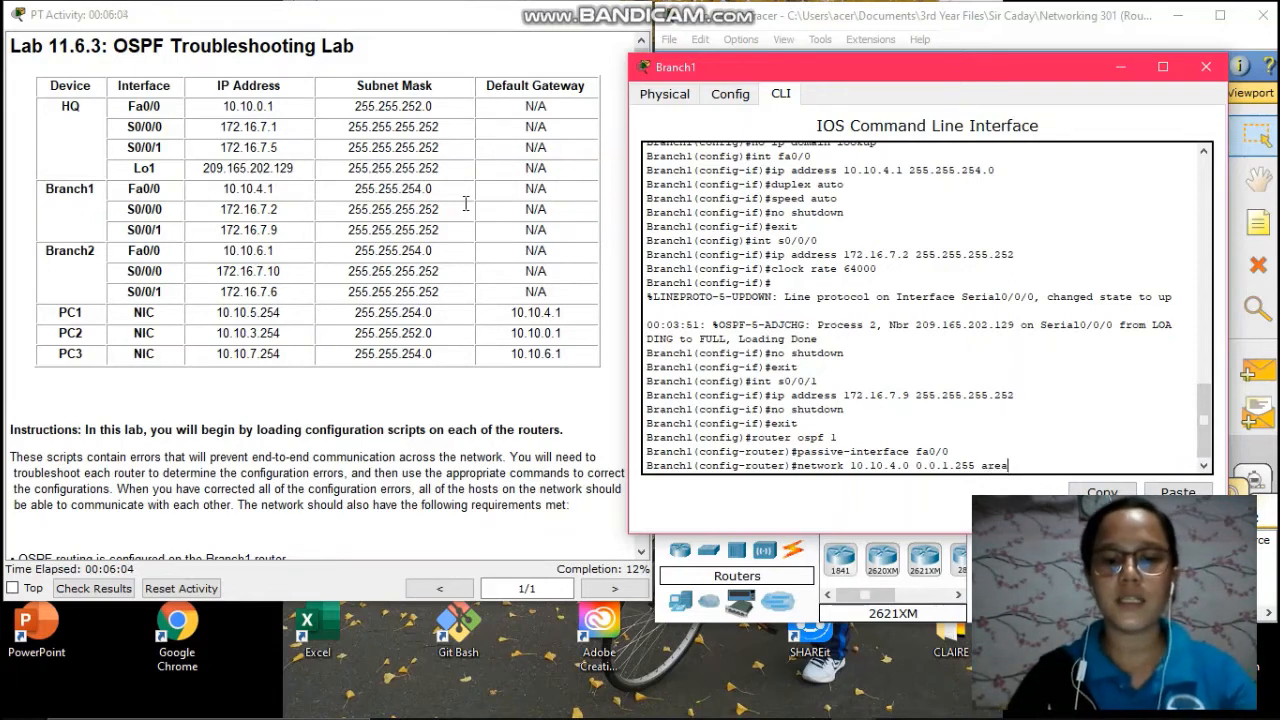
type(" 0")
key("Return")
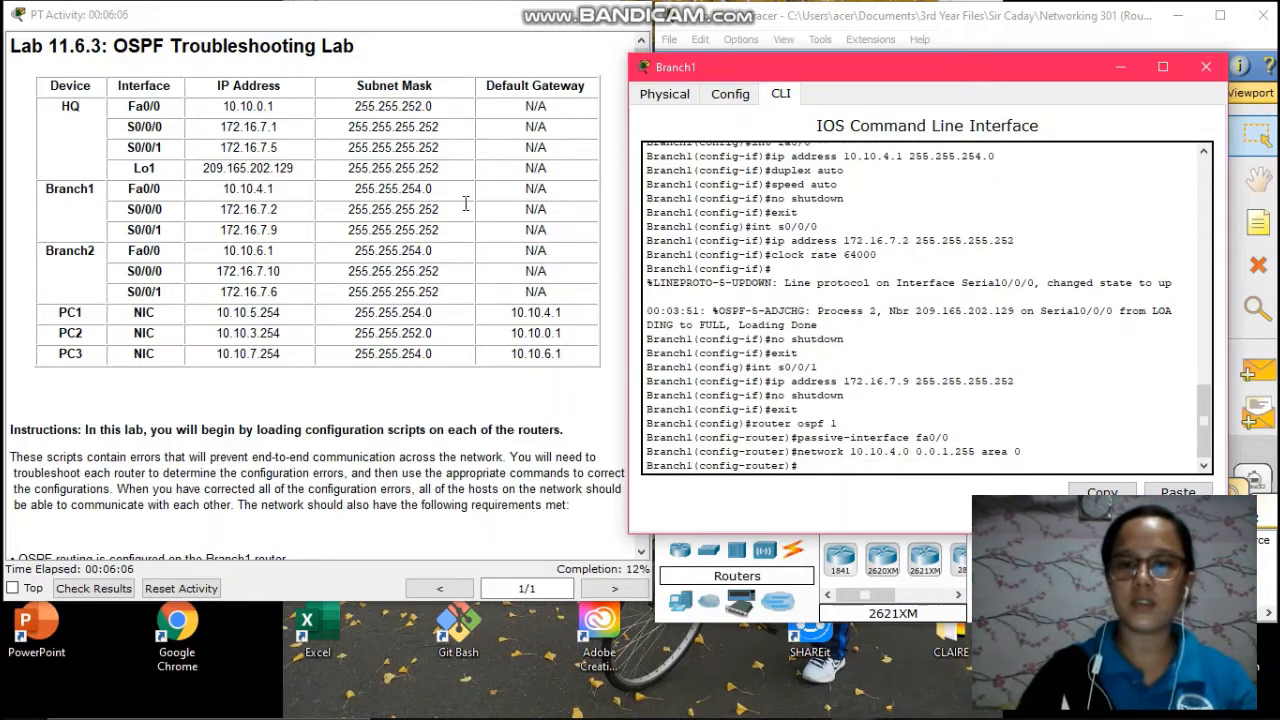
- Add the s0/0/0 network 172.16.7.0 with wildcard mask 0.0.0.3 to OSPF area 0 on Branch1
type("ne")
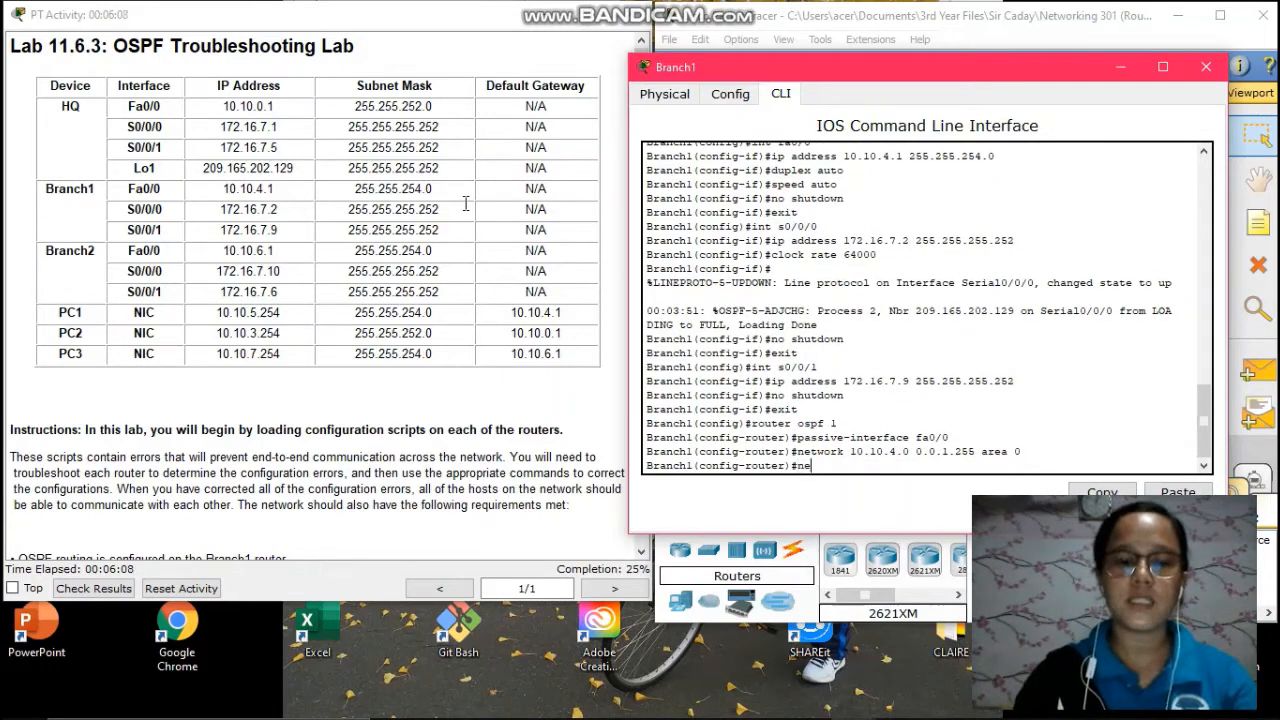
type("twork ")
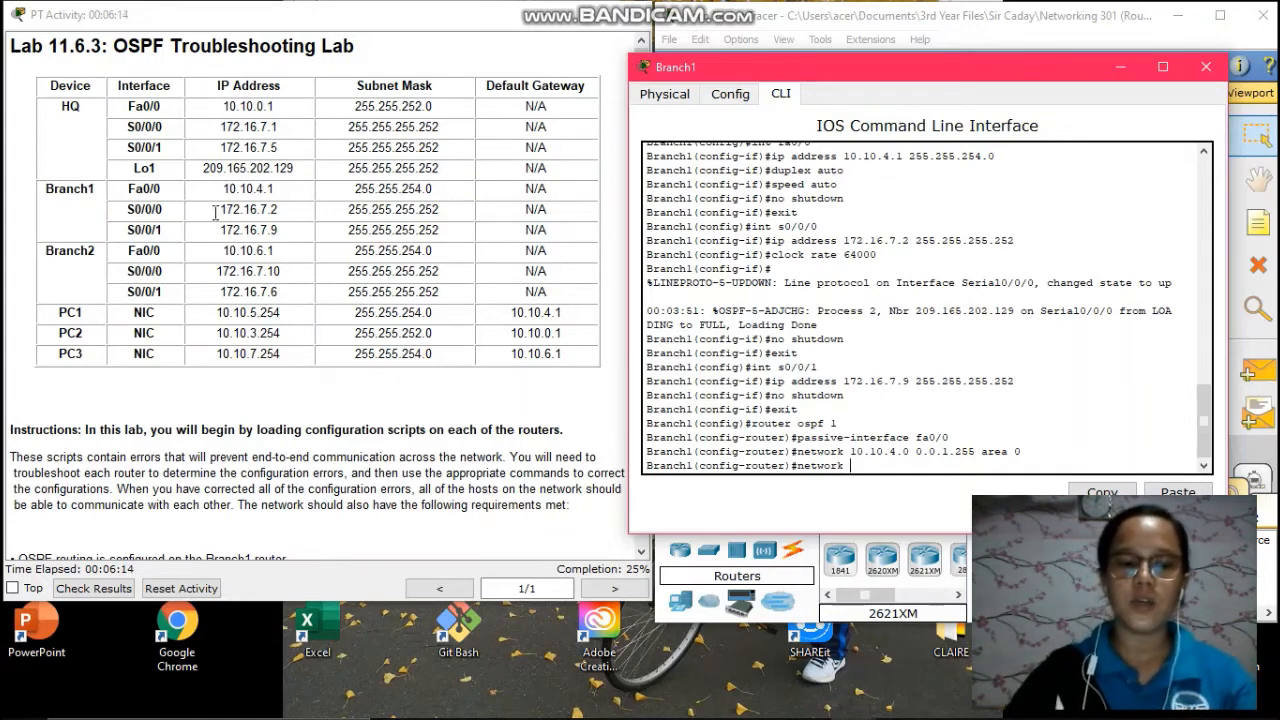
type("172.16.7")
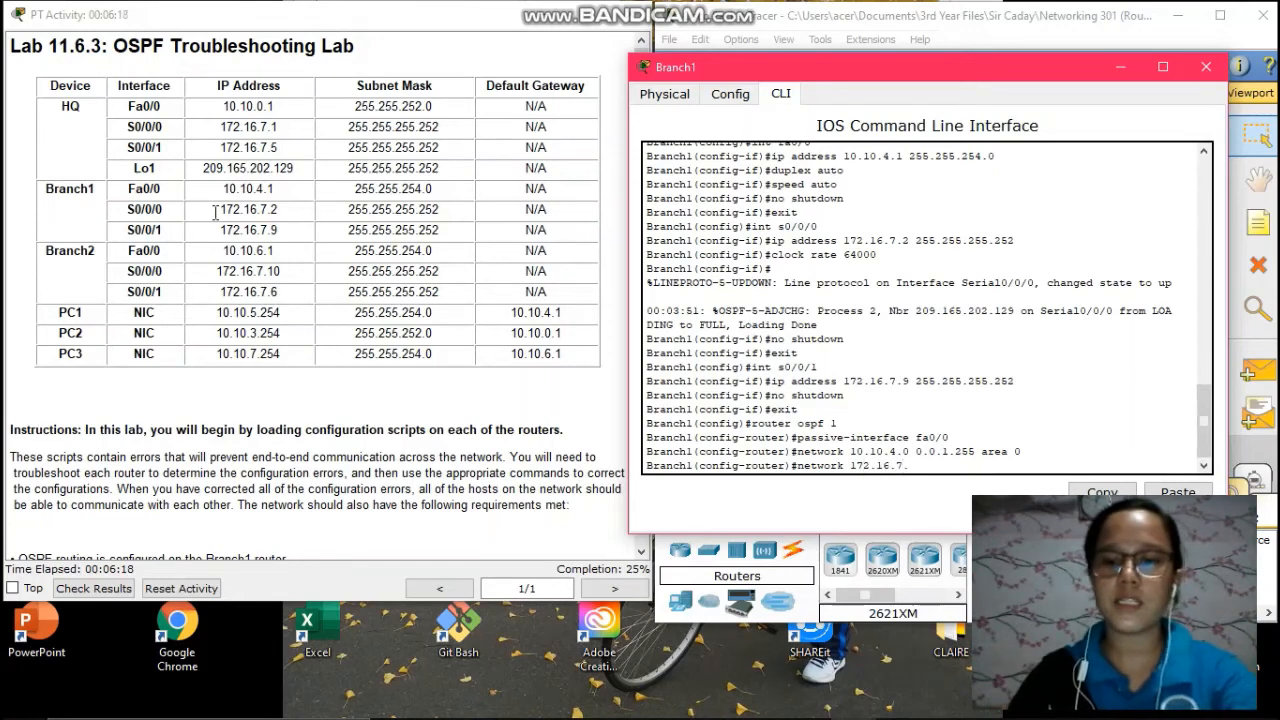
type(".")
key("BackSpace")
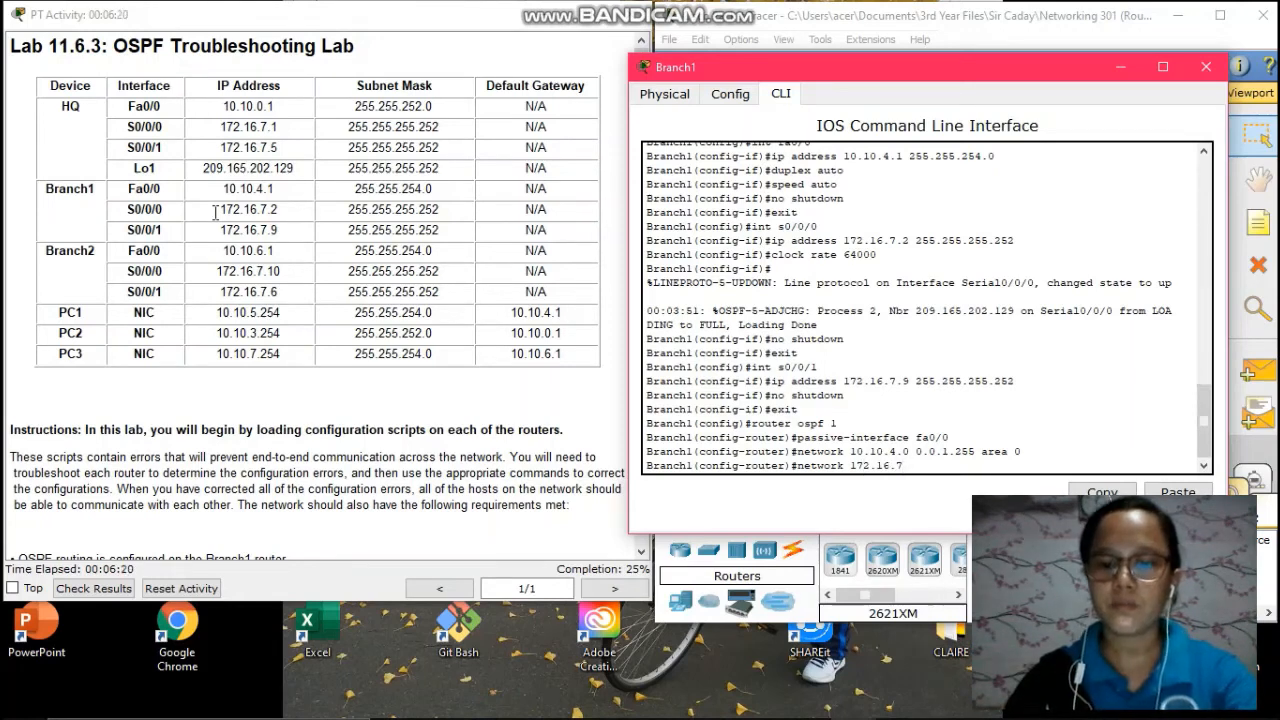
type(".0")
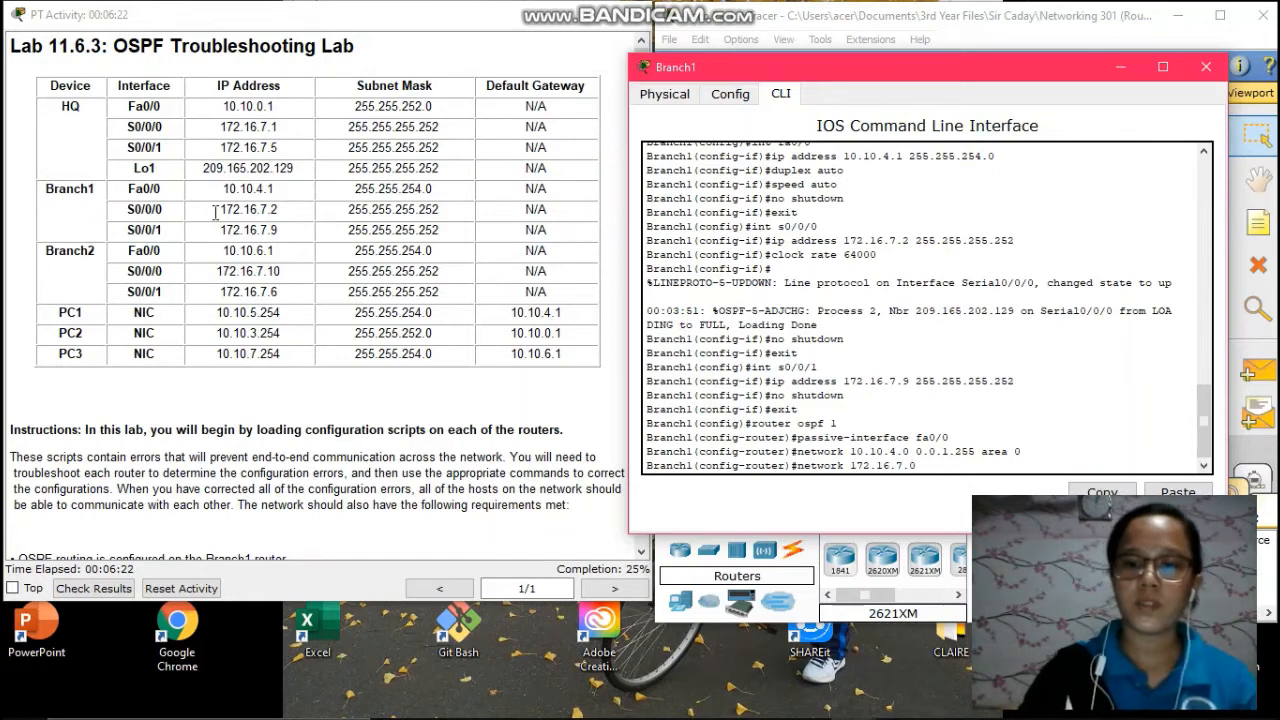
type(" 0.0.0")
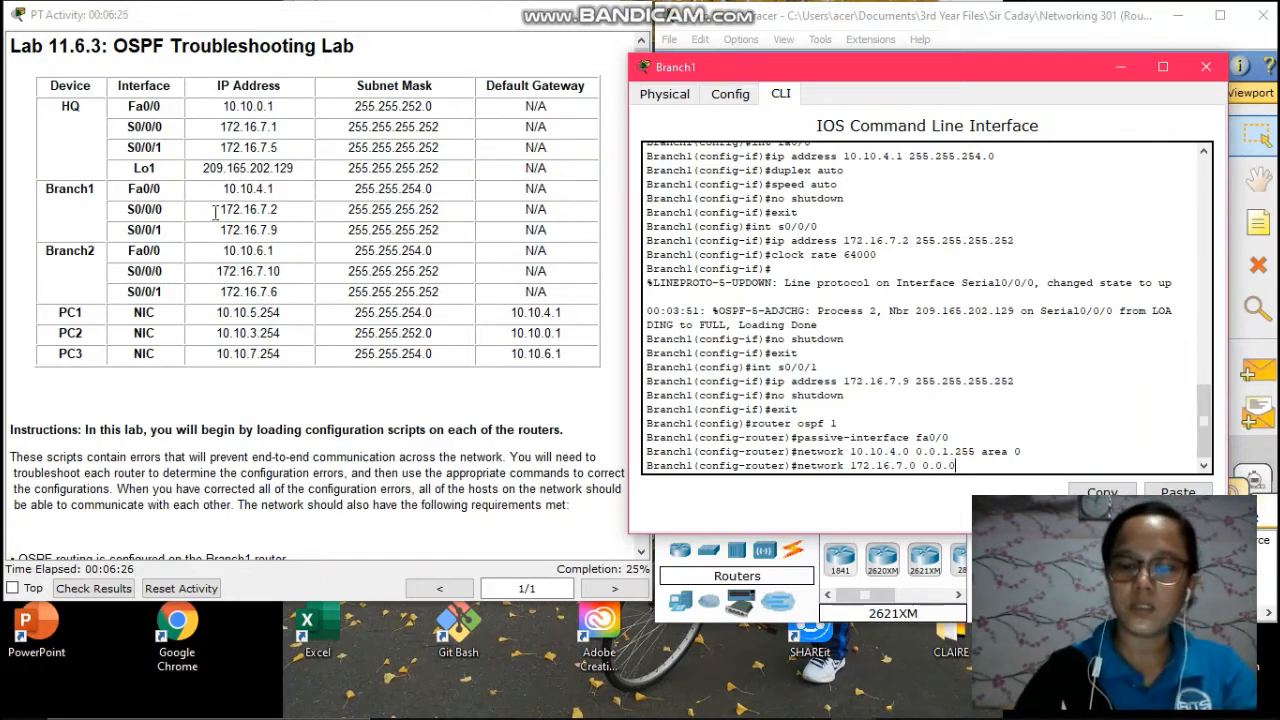
type(".3 a")
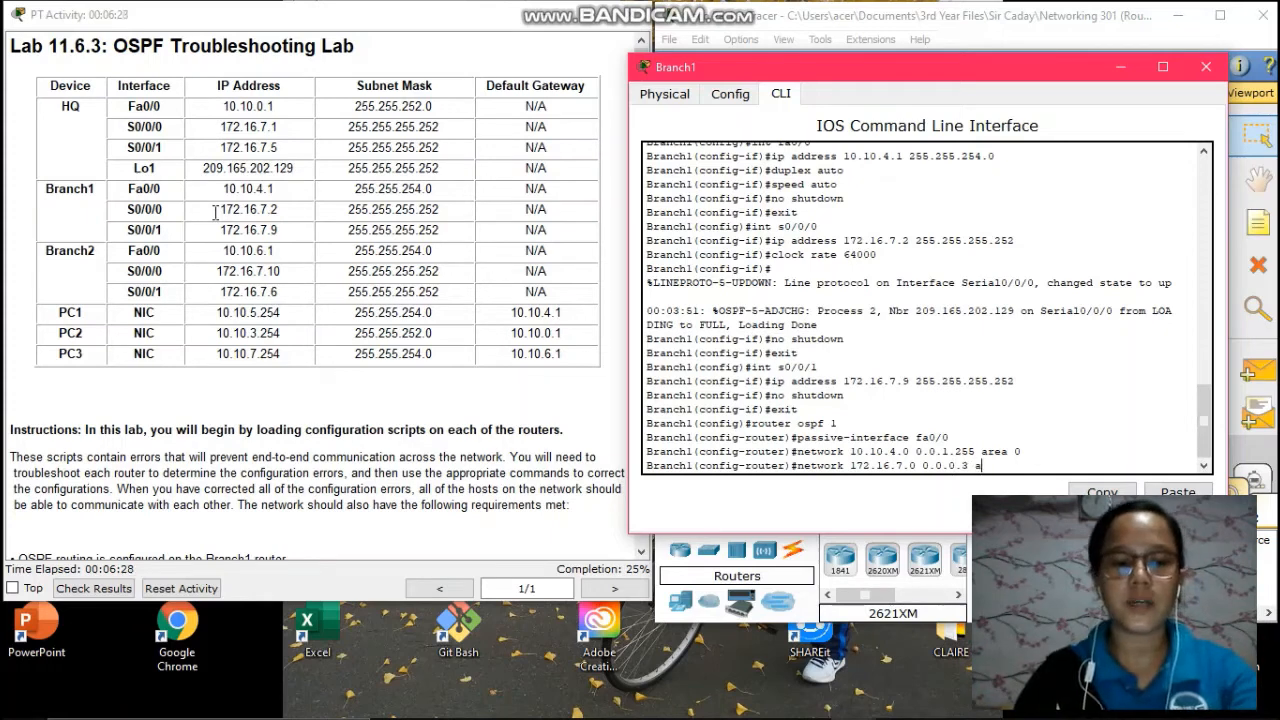
type("rea 0")
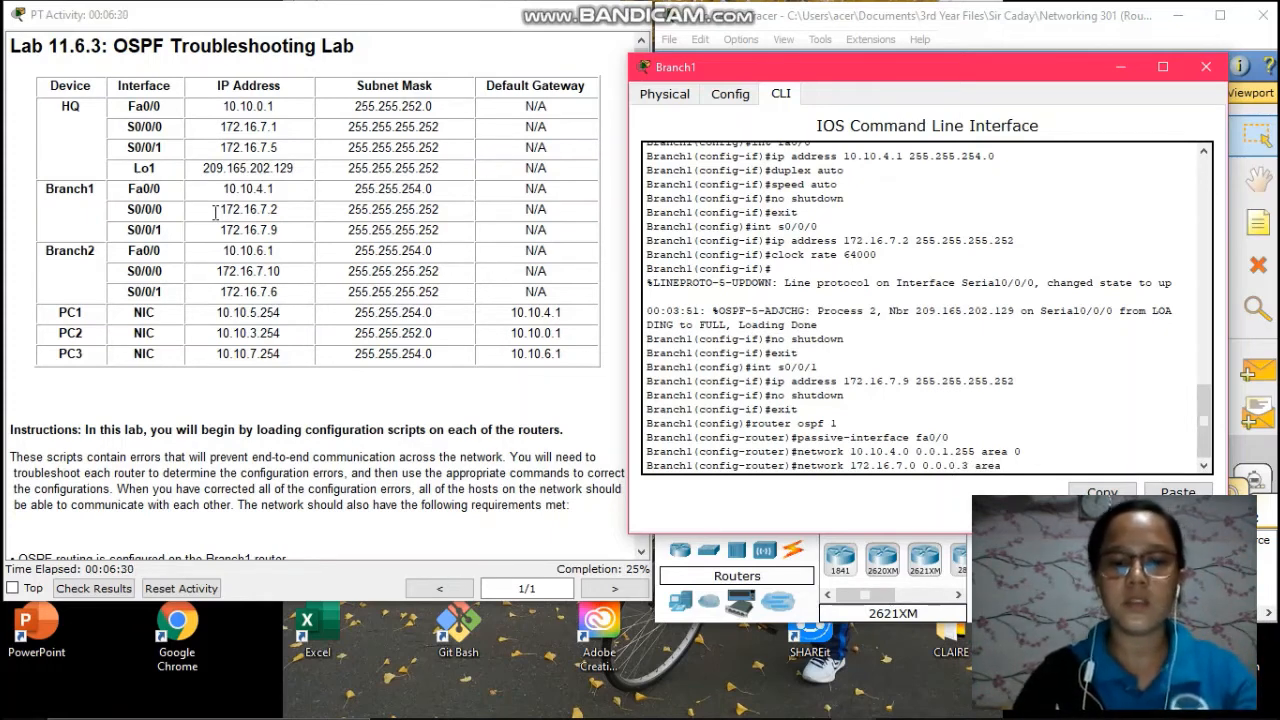
key("Return")
- Add the s0/0/1 network 172.16.7.8 with wildcard mask 0.0.0.3 to OSPF area 0 on Branch1 and exit to global configuration mode
type("nch1(config-router)#n")
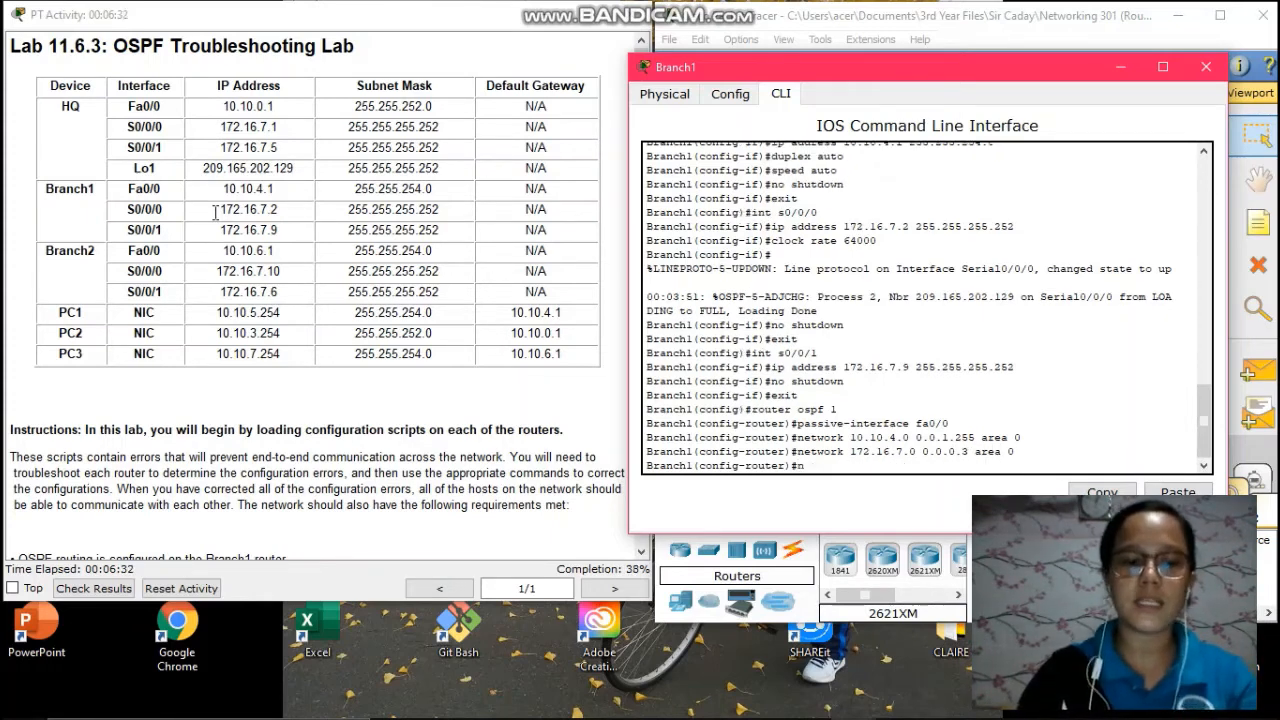
type("etwork")
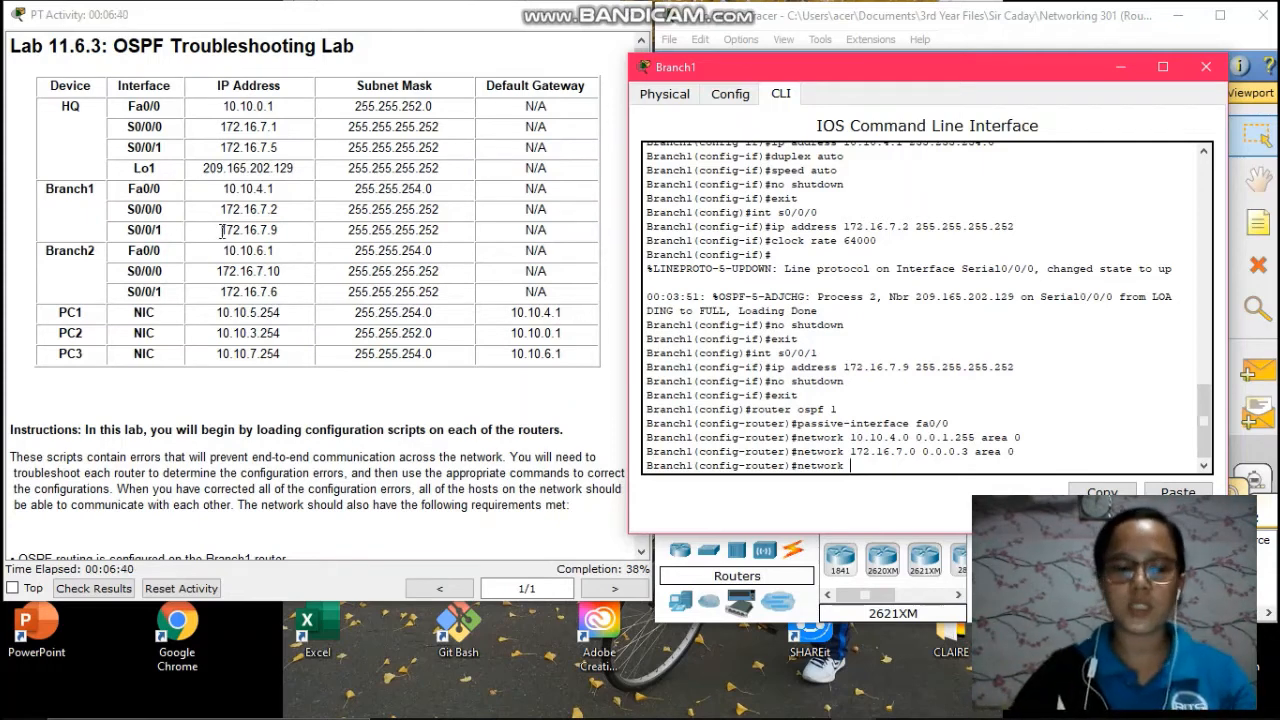
type("172.1")
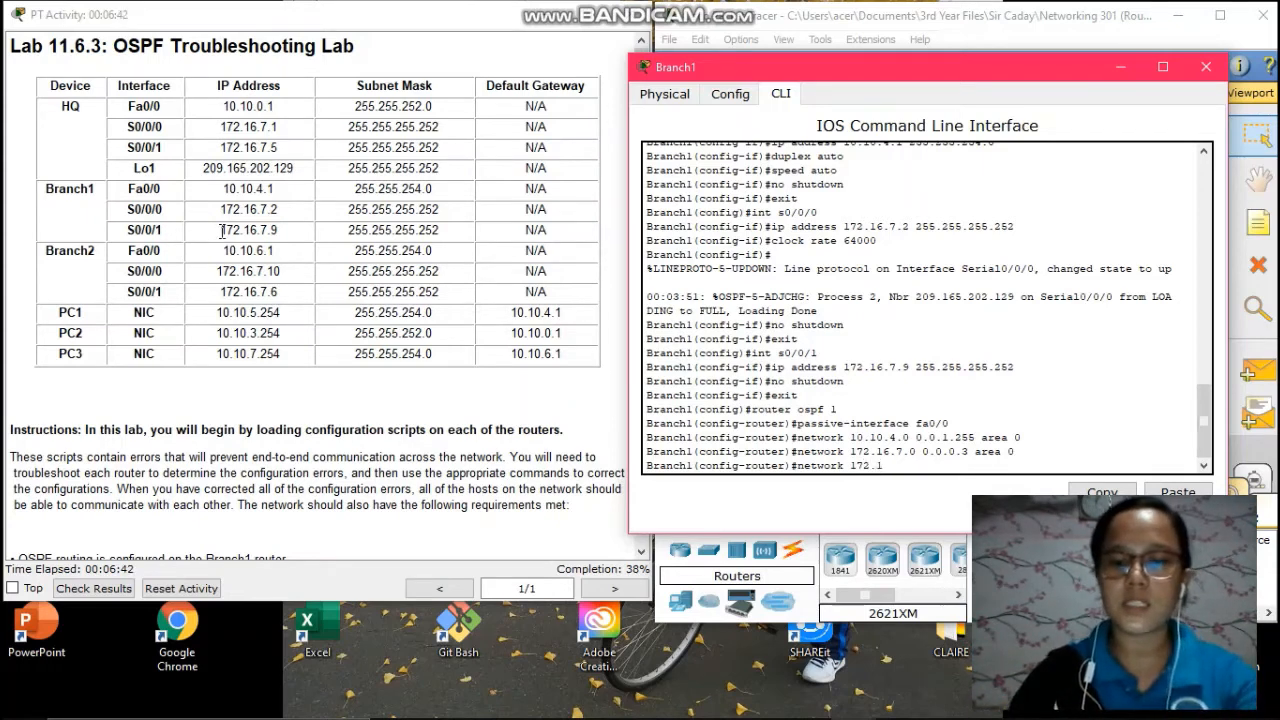
type("6.7.8")
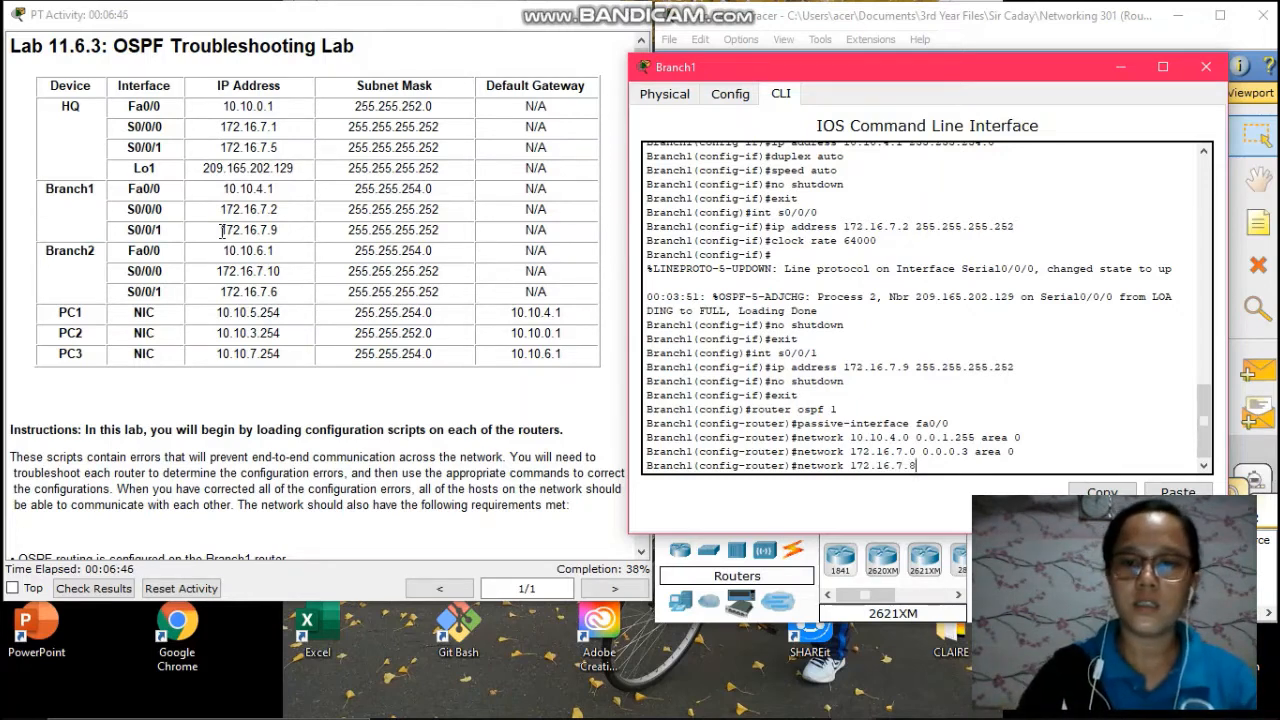
type(" 0")
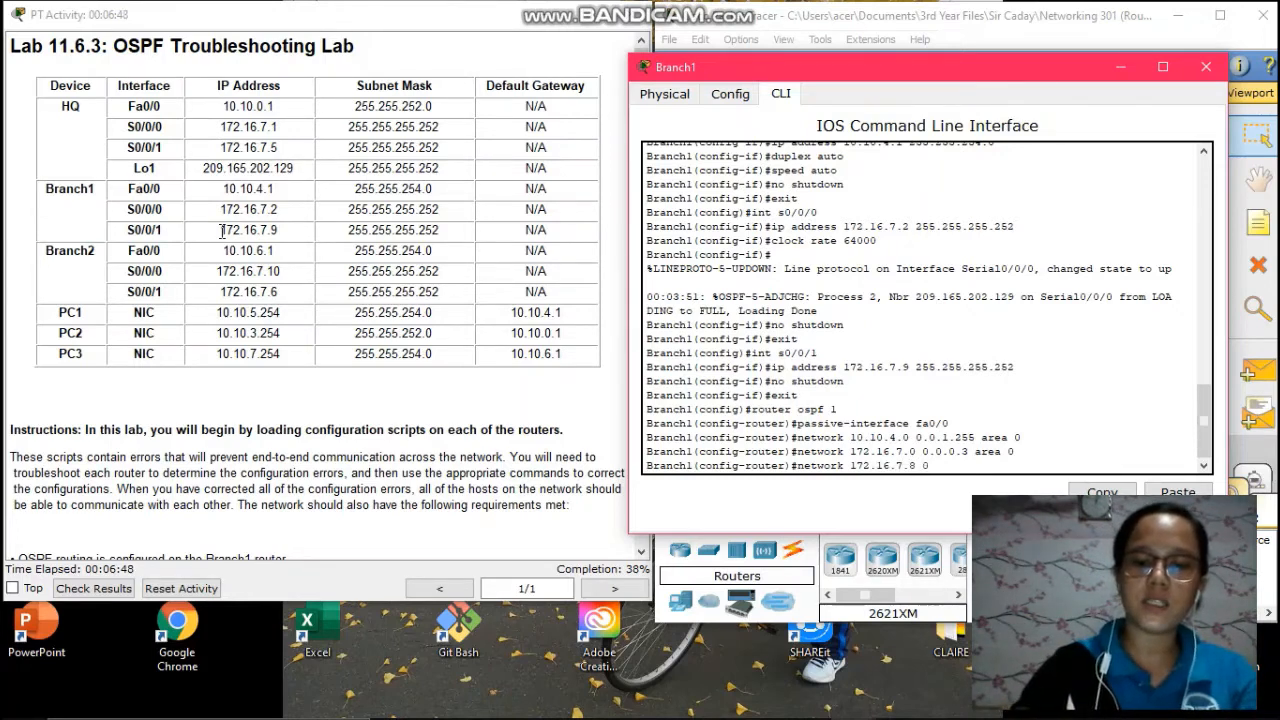
type(".0.0.")
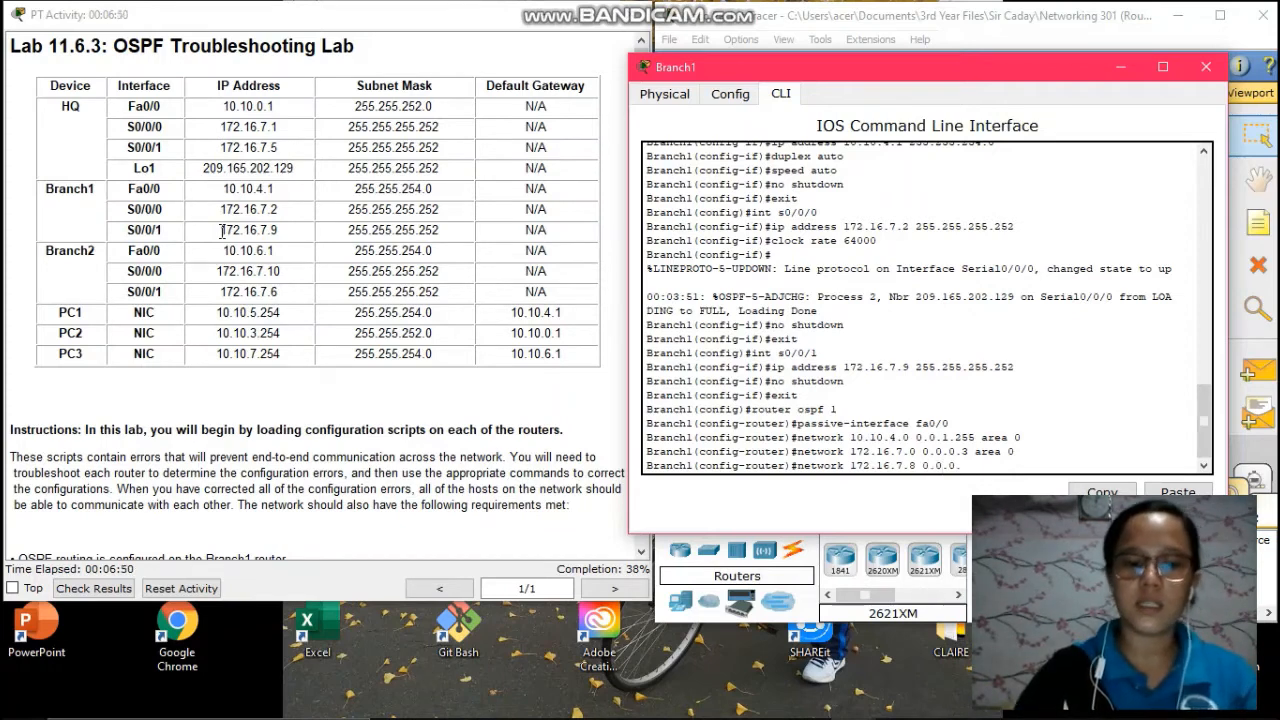
type("3 are")
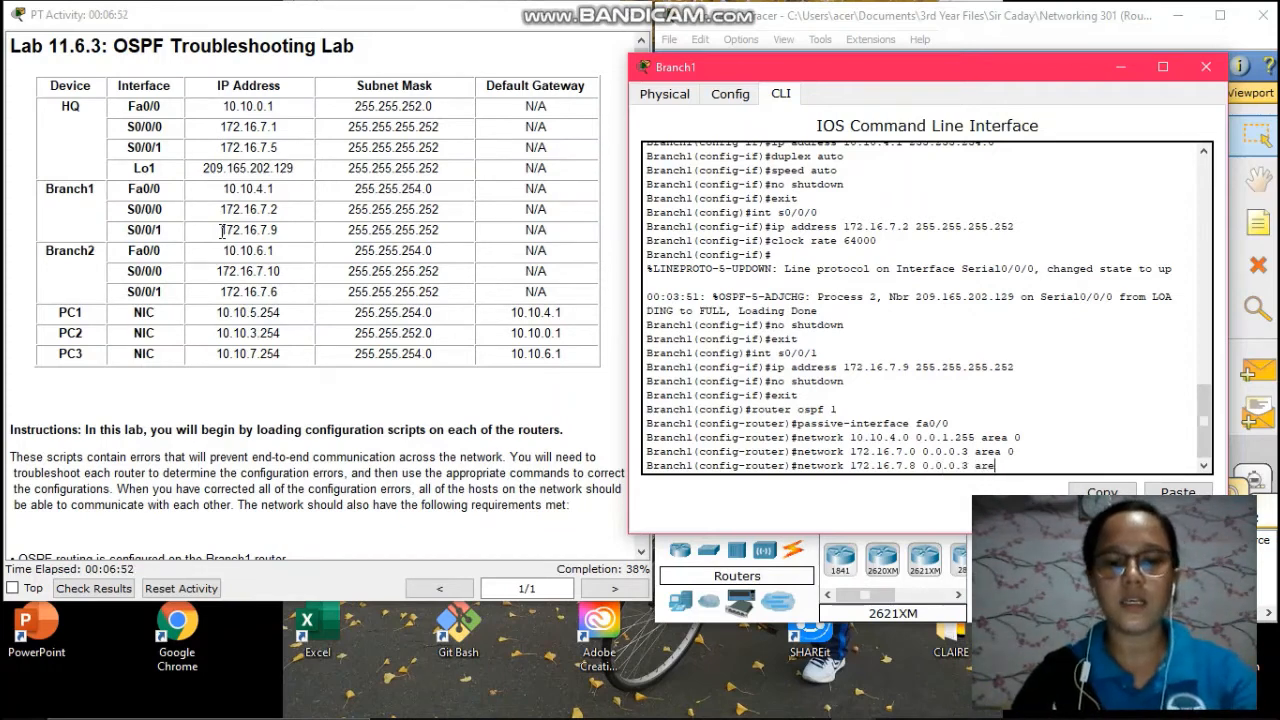
type("a 0")
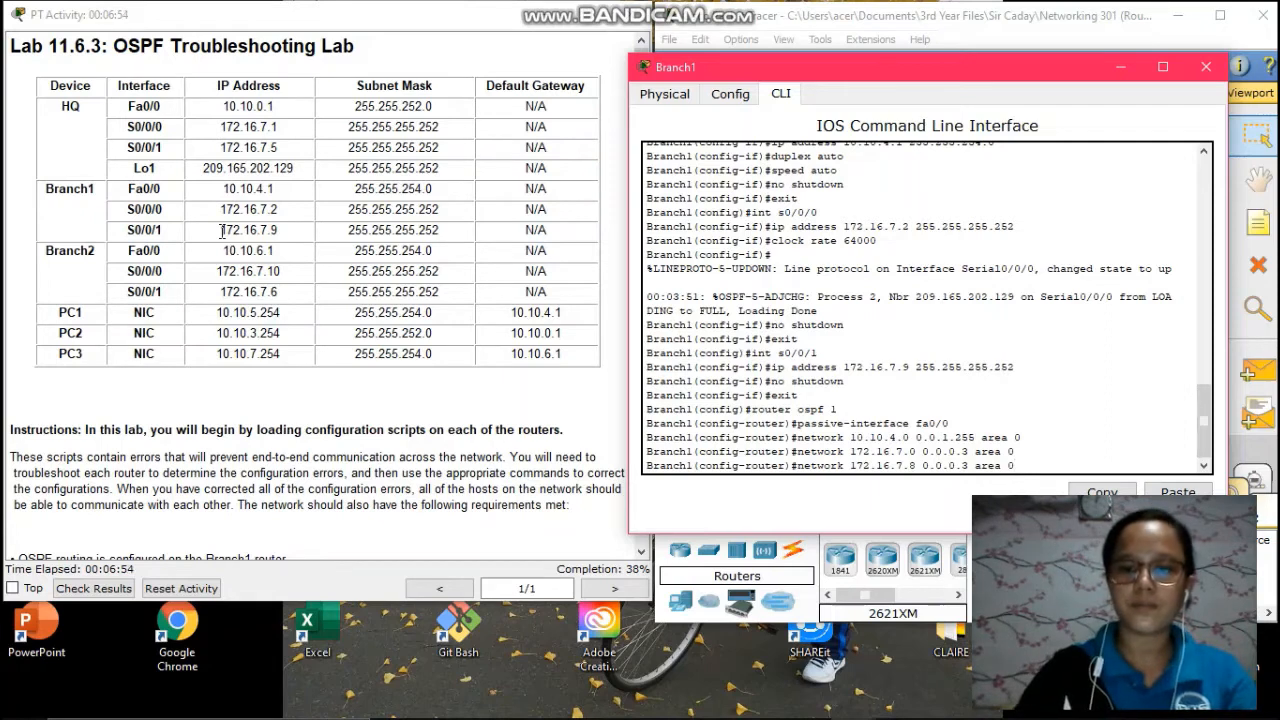
key("Return")
type("exit")
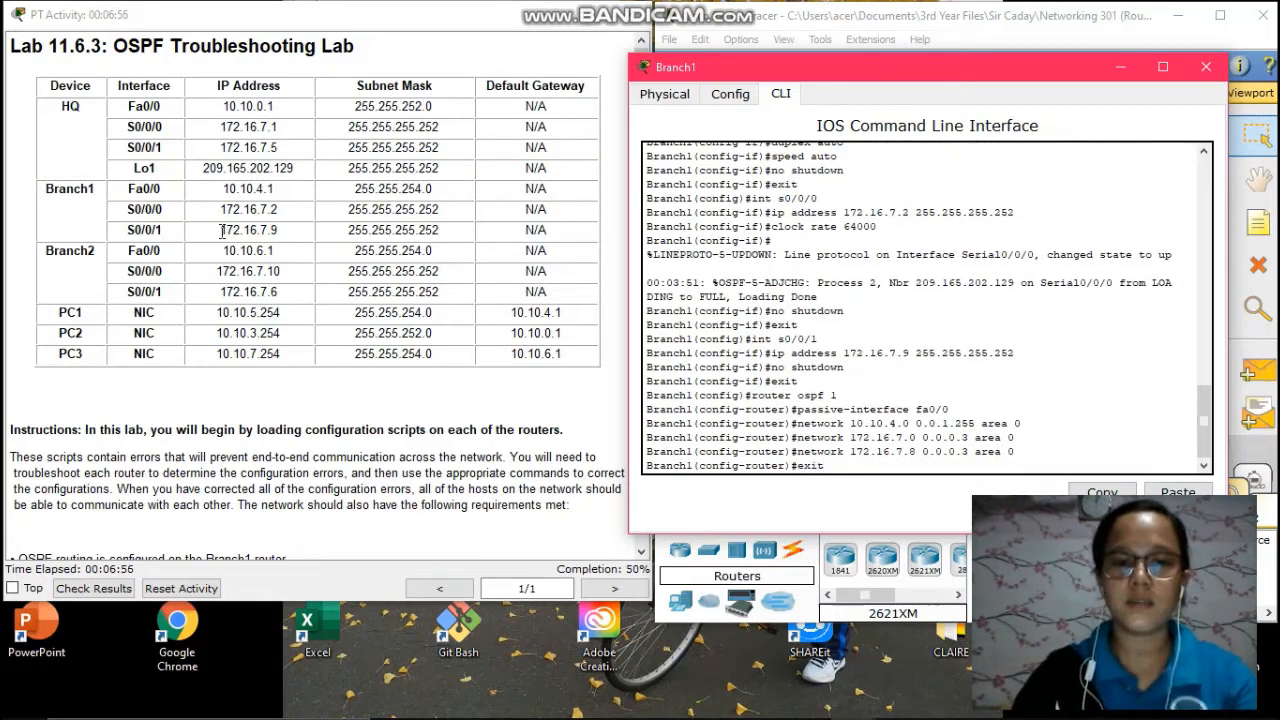
key("Return")
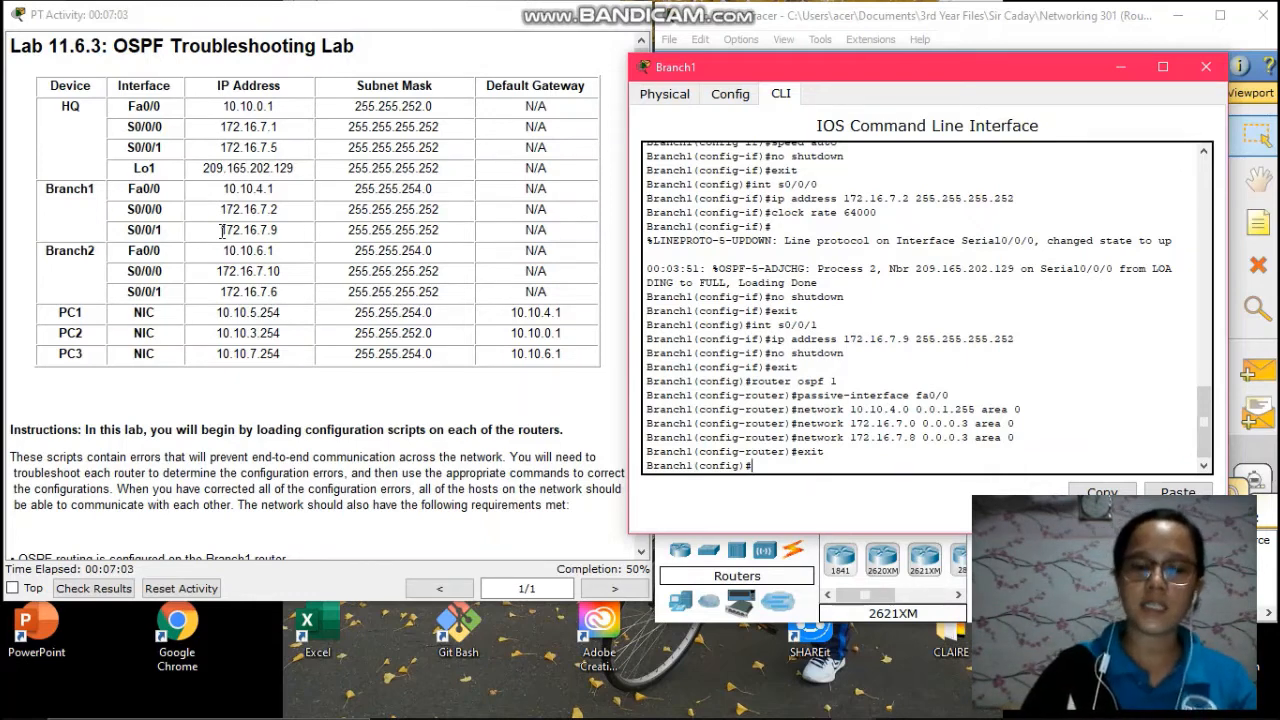
- Enter line configuration for console 0 on Branch1
type("line")
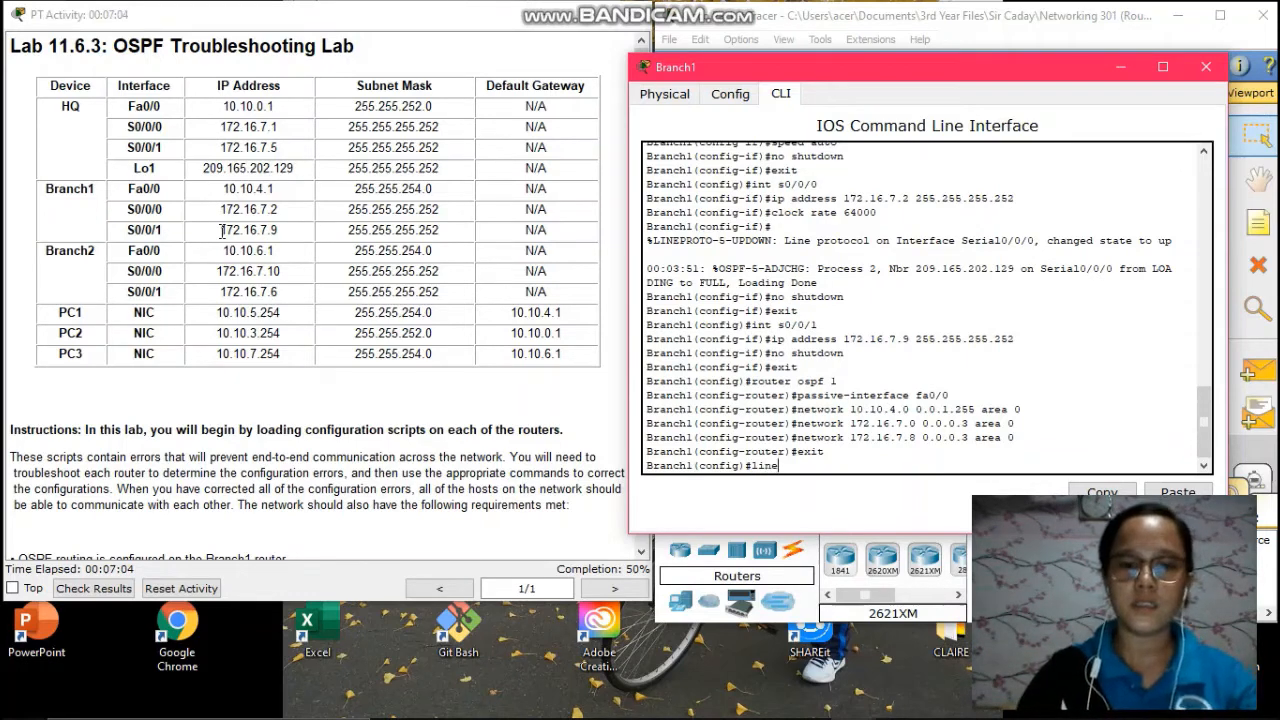
type(" consol")
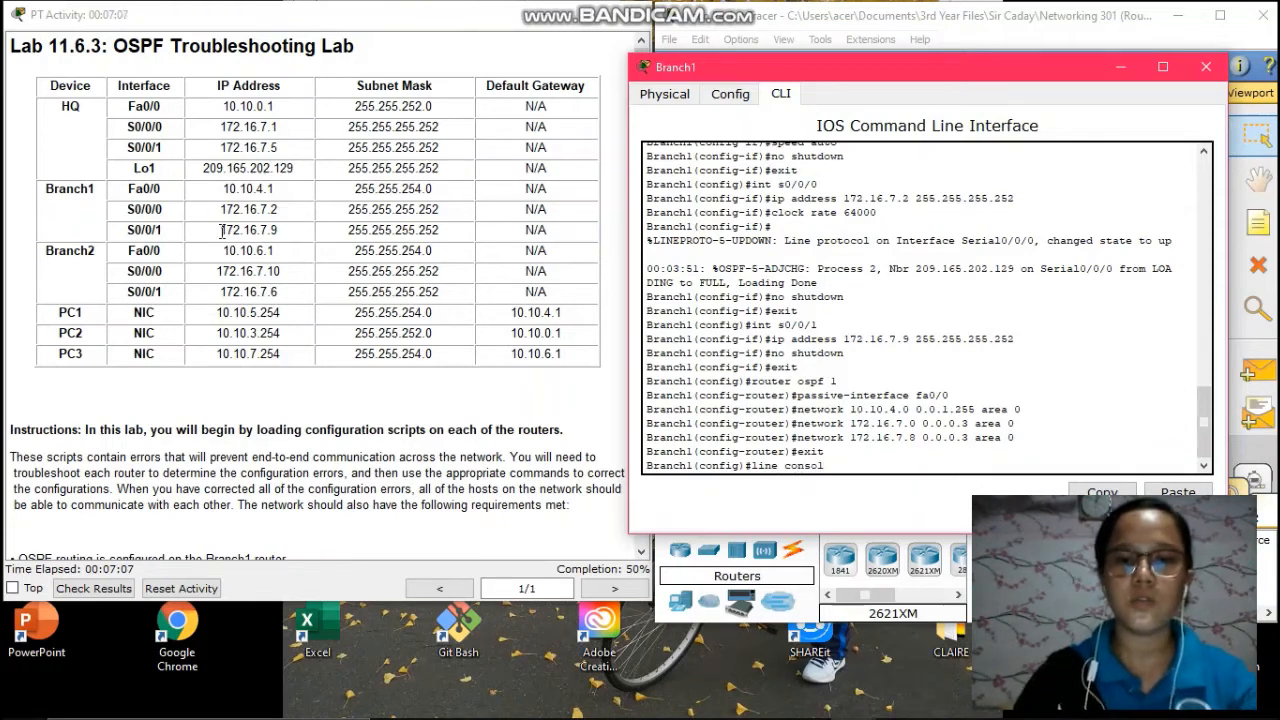
type("e 0")
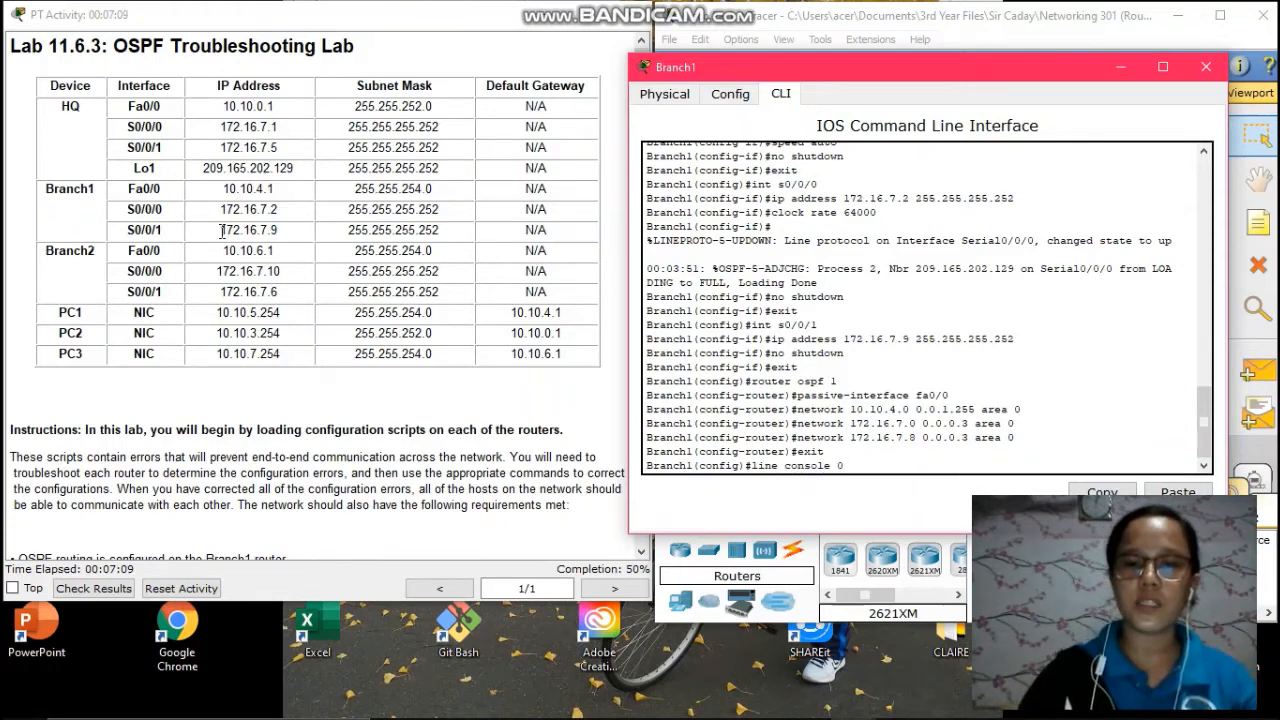
key("Return")
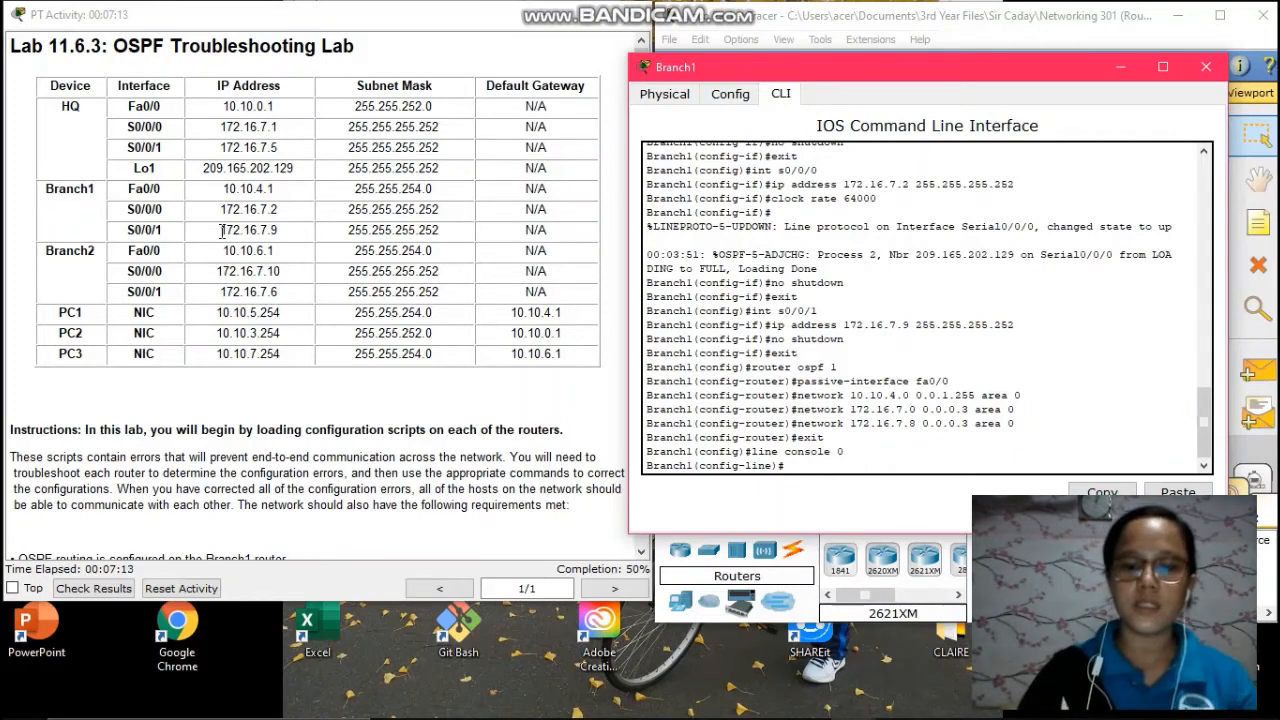
- Enable login on Branch1's vty lines 0 4 and end the configuration session
type("li")
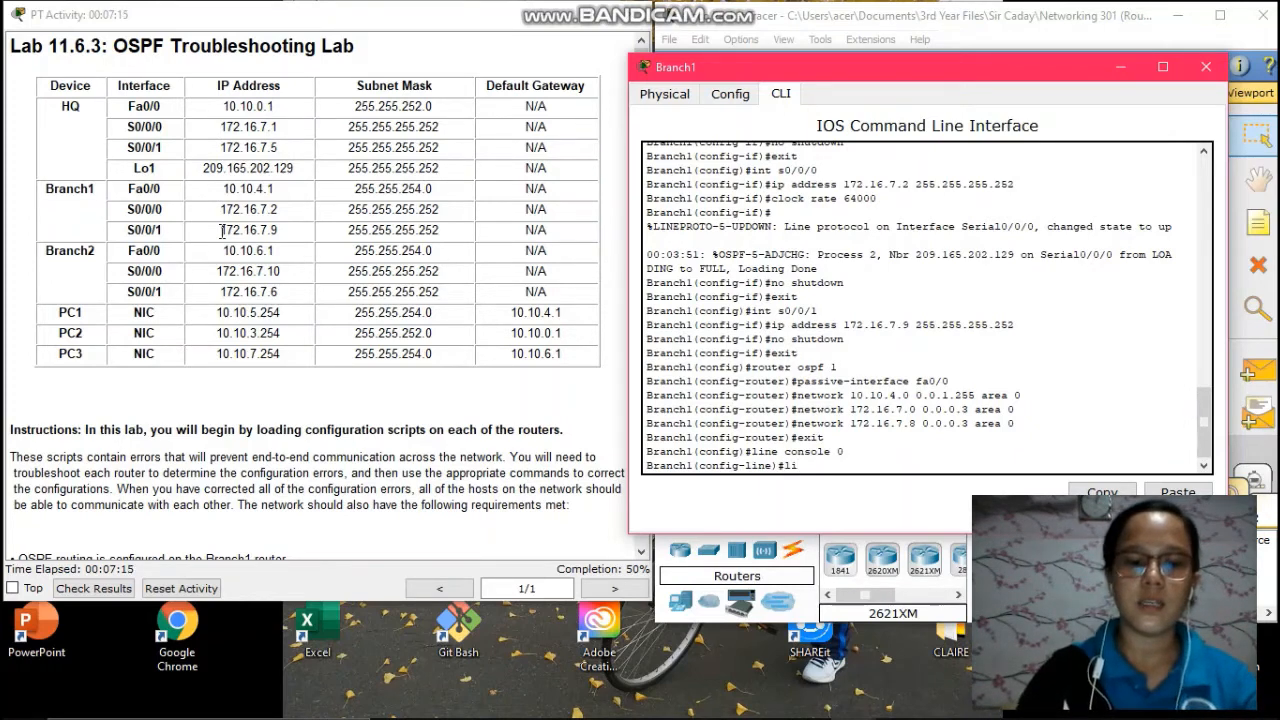
type("ne vty 0 4")
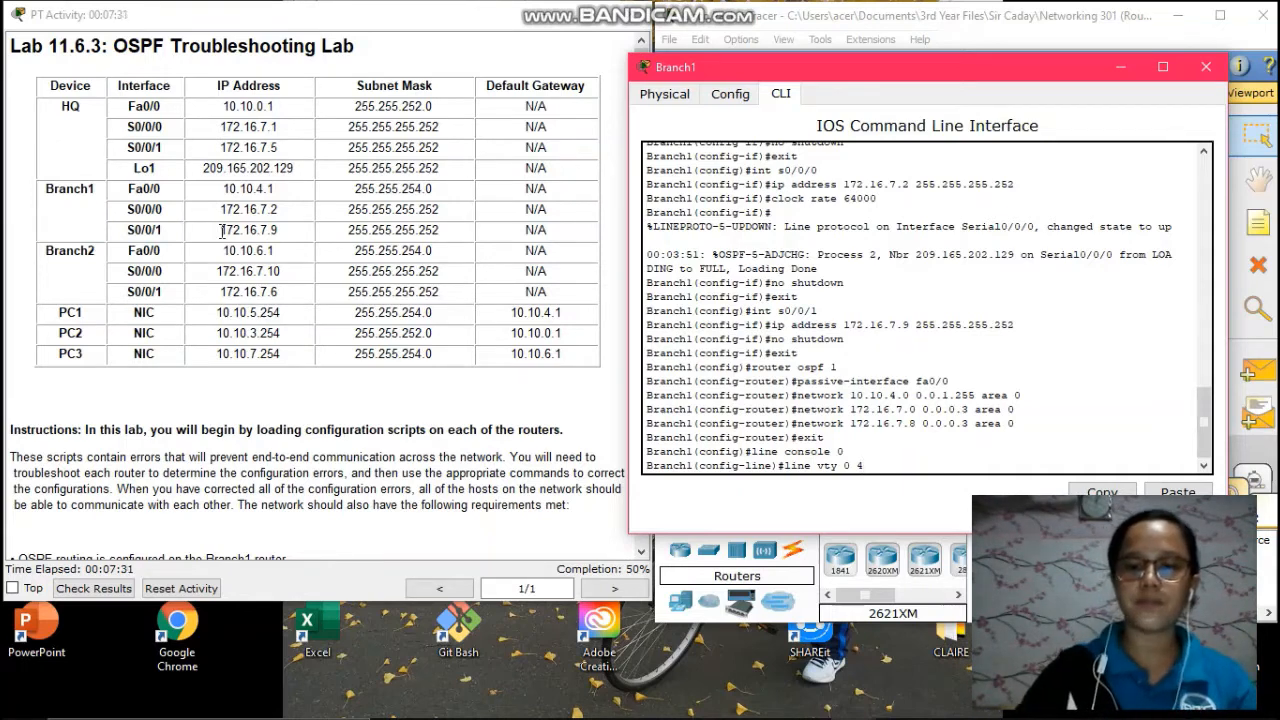
key("Return")
type("login")
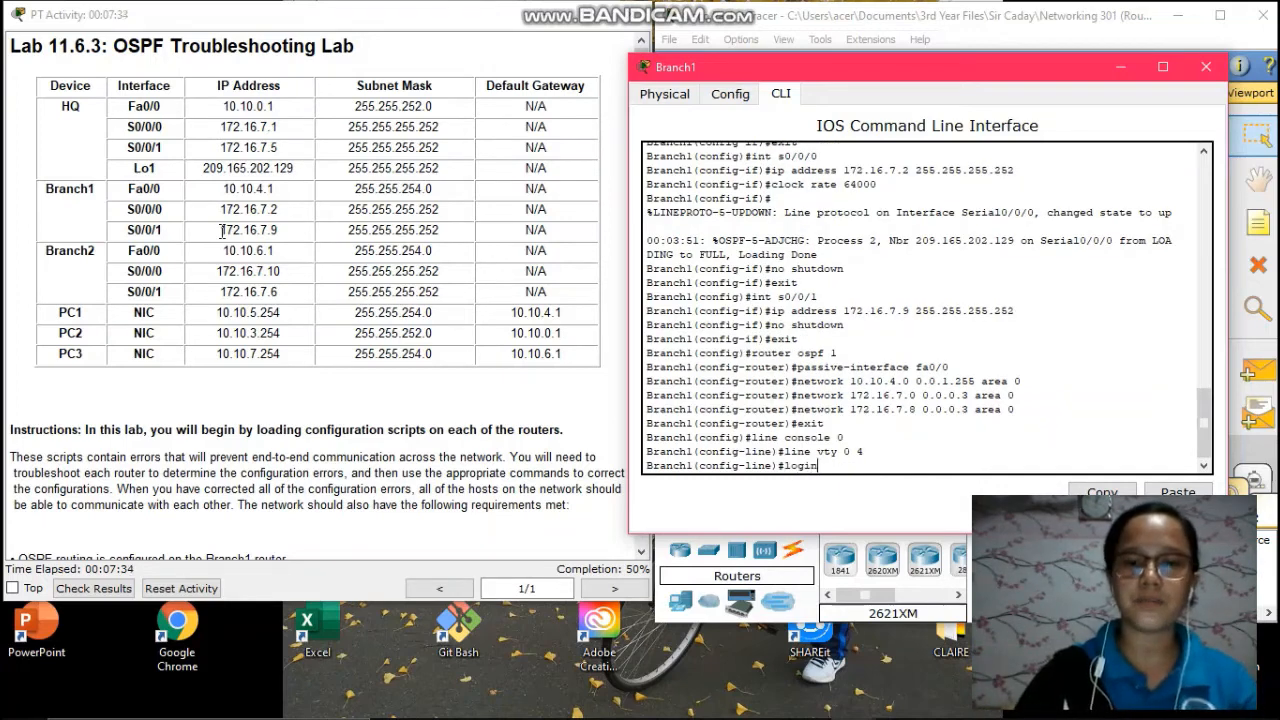
key("Return")
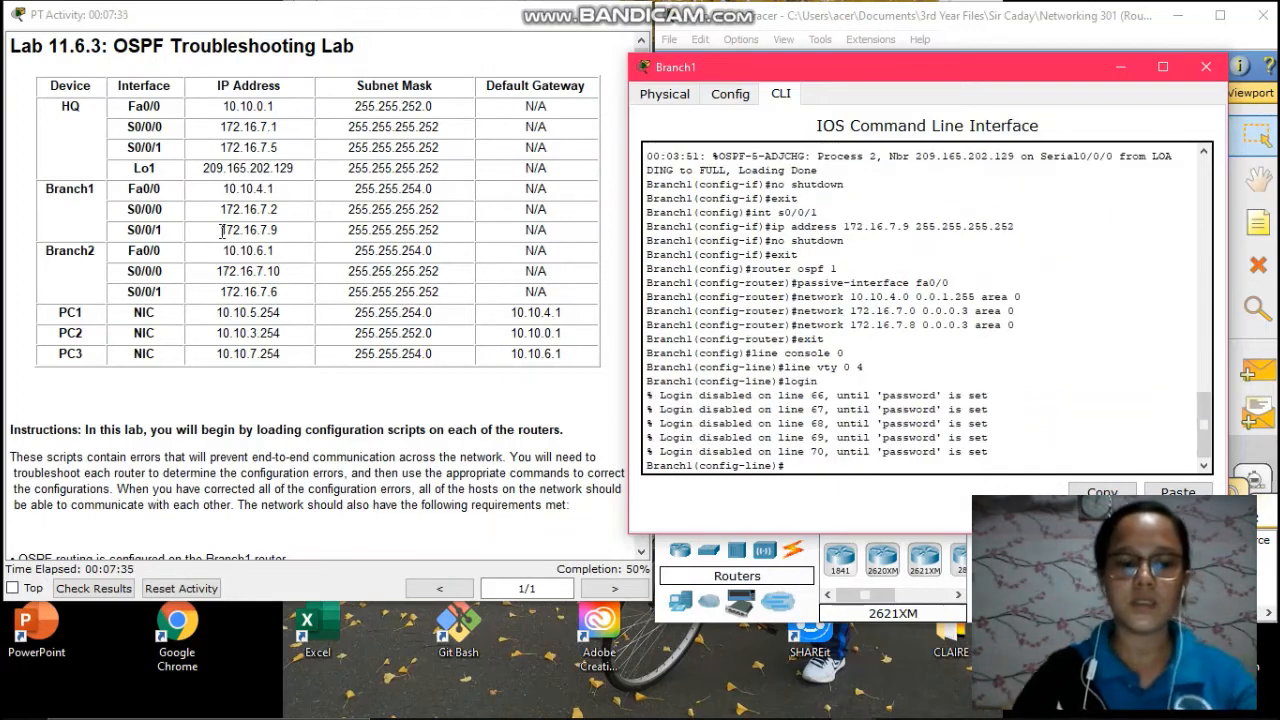
type("end")
key("Return")
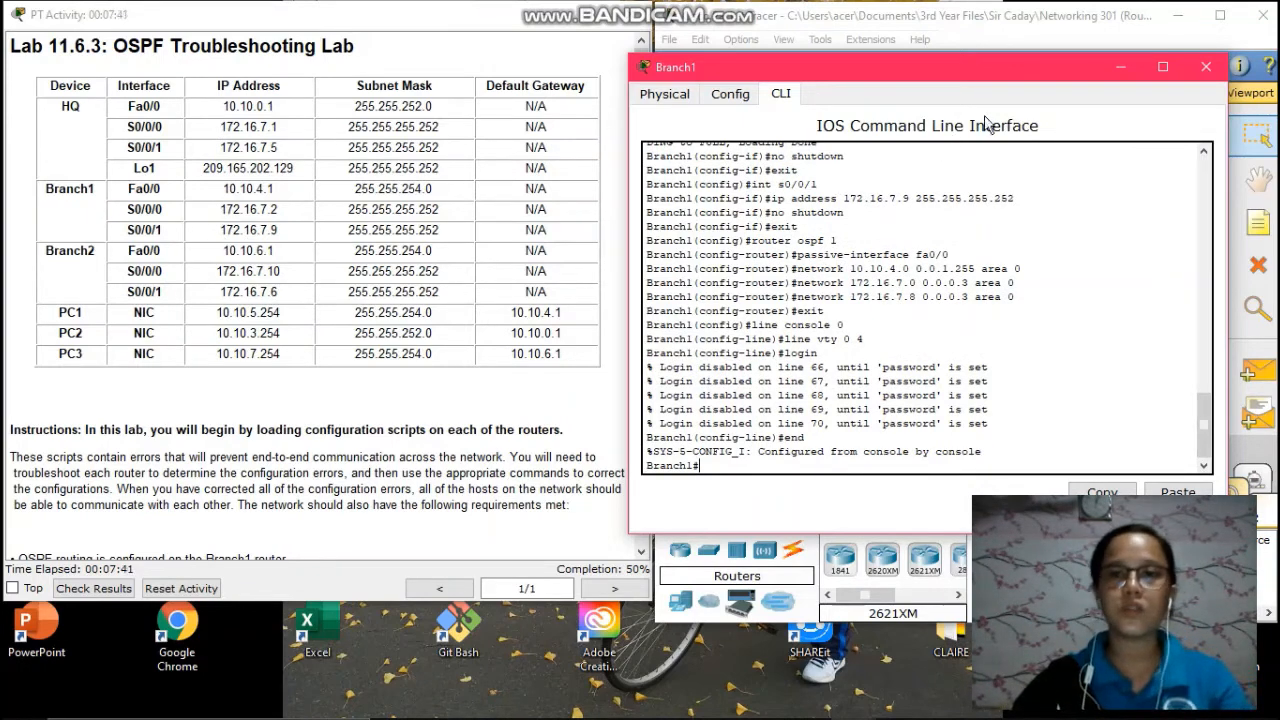
- Minimize the Branch1 window, open the Branch2 router's command line and enter privileged EXEC mode
left_click(1120, 67)
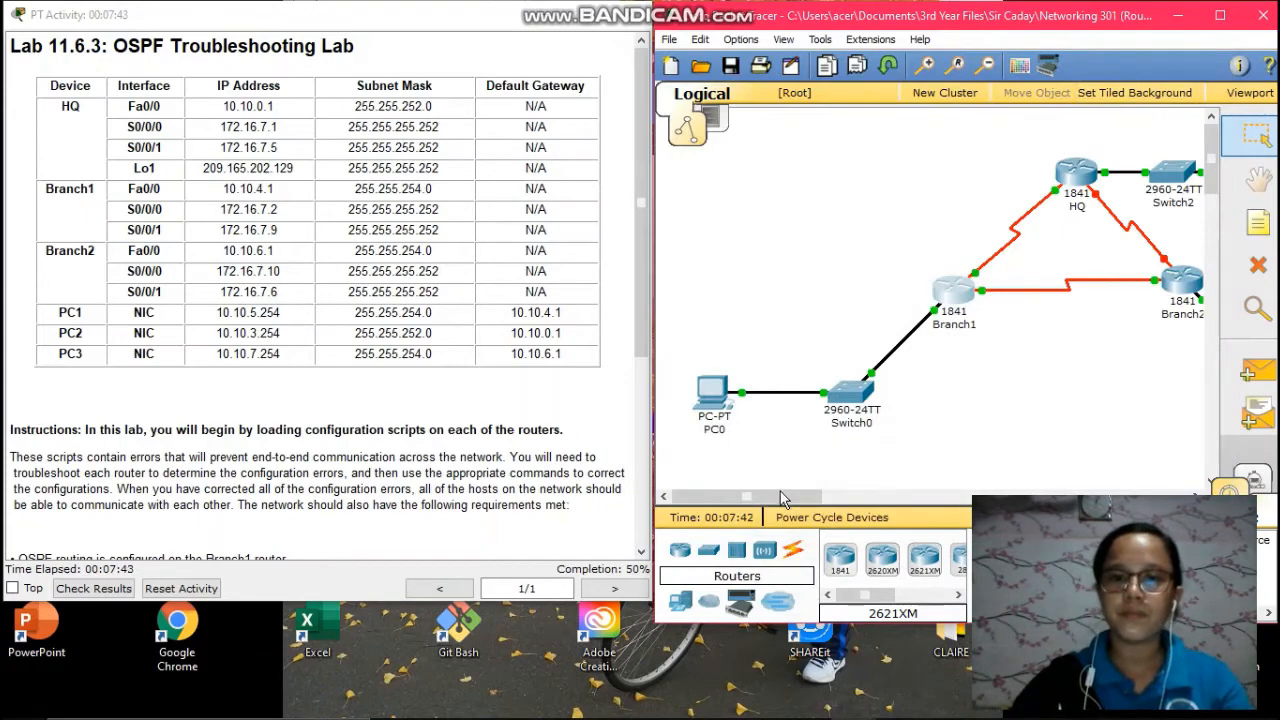
left_click_drag(809, 493, 864, 492)
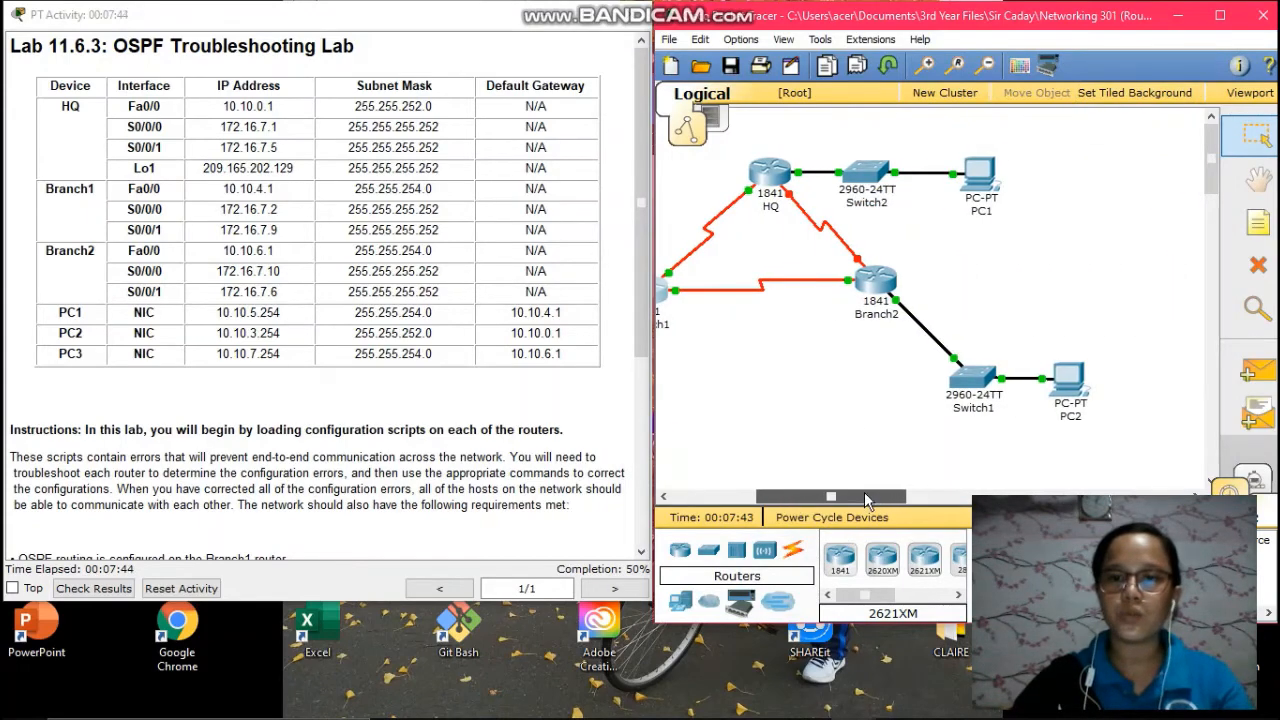
left_click(880, 284)
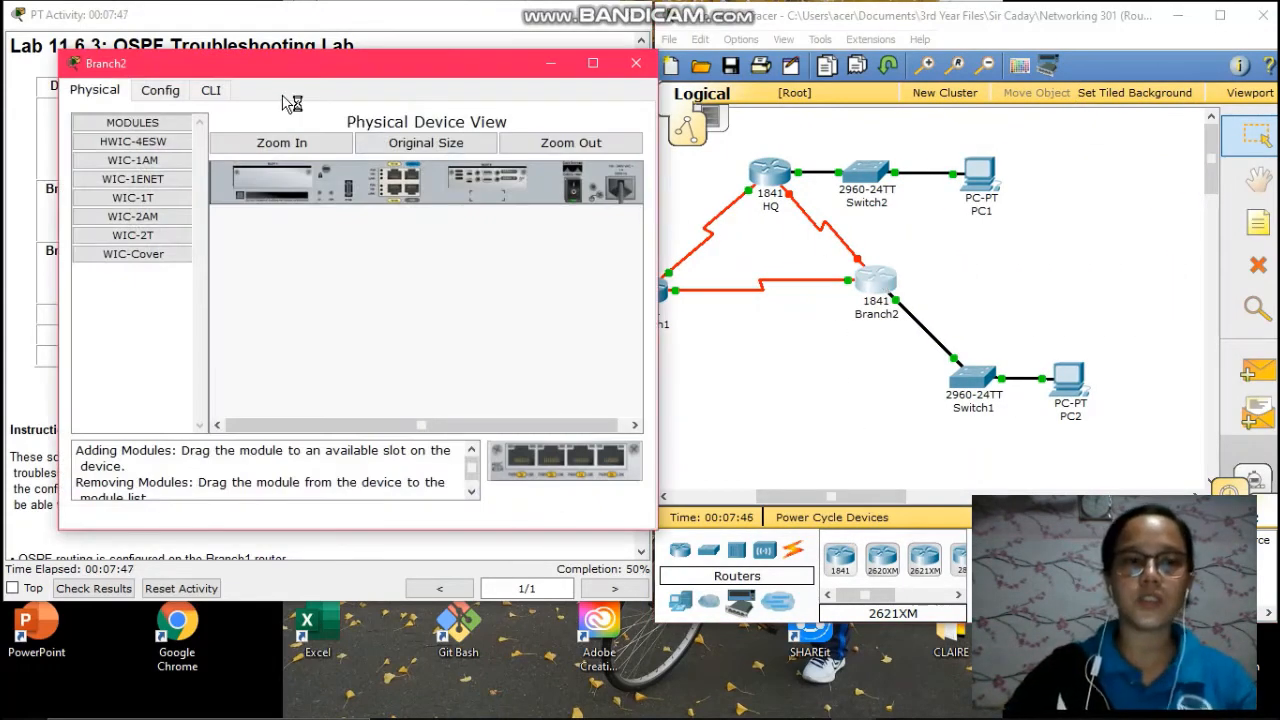
left_click(212, 90)
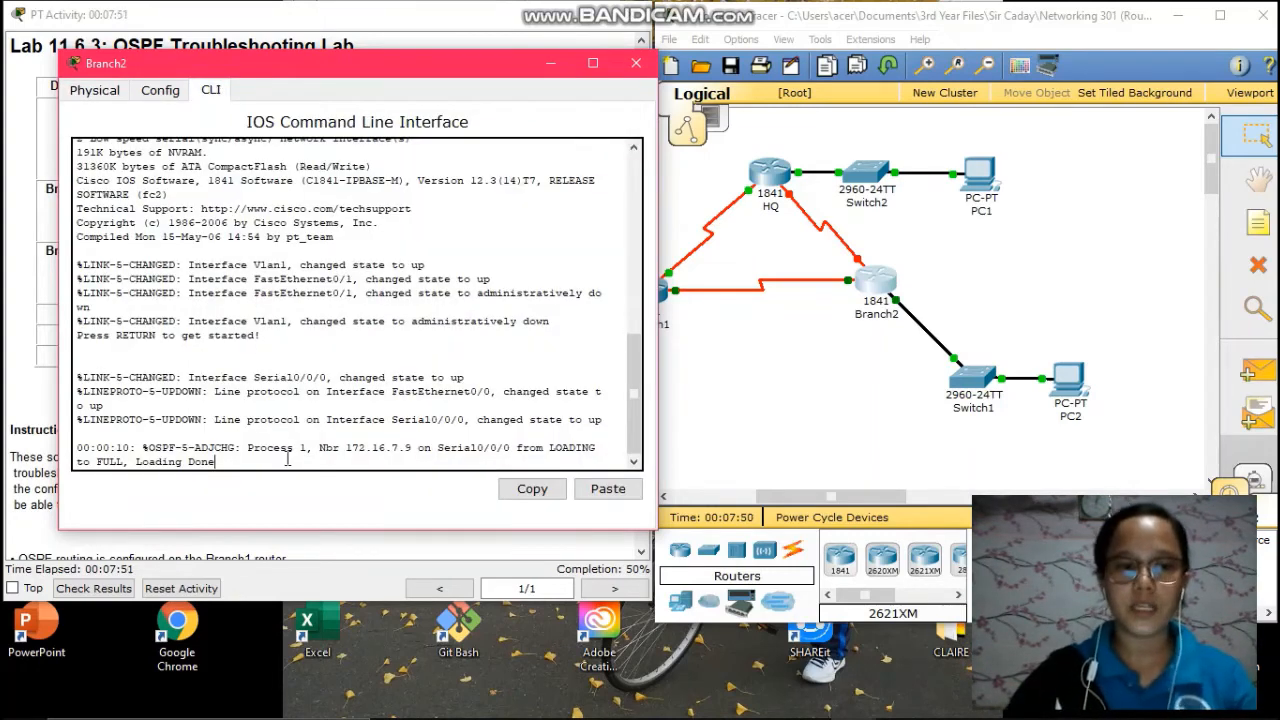
key("Return")
type("enable")
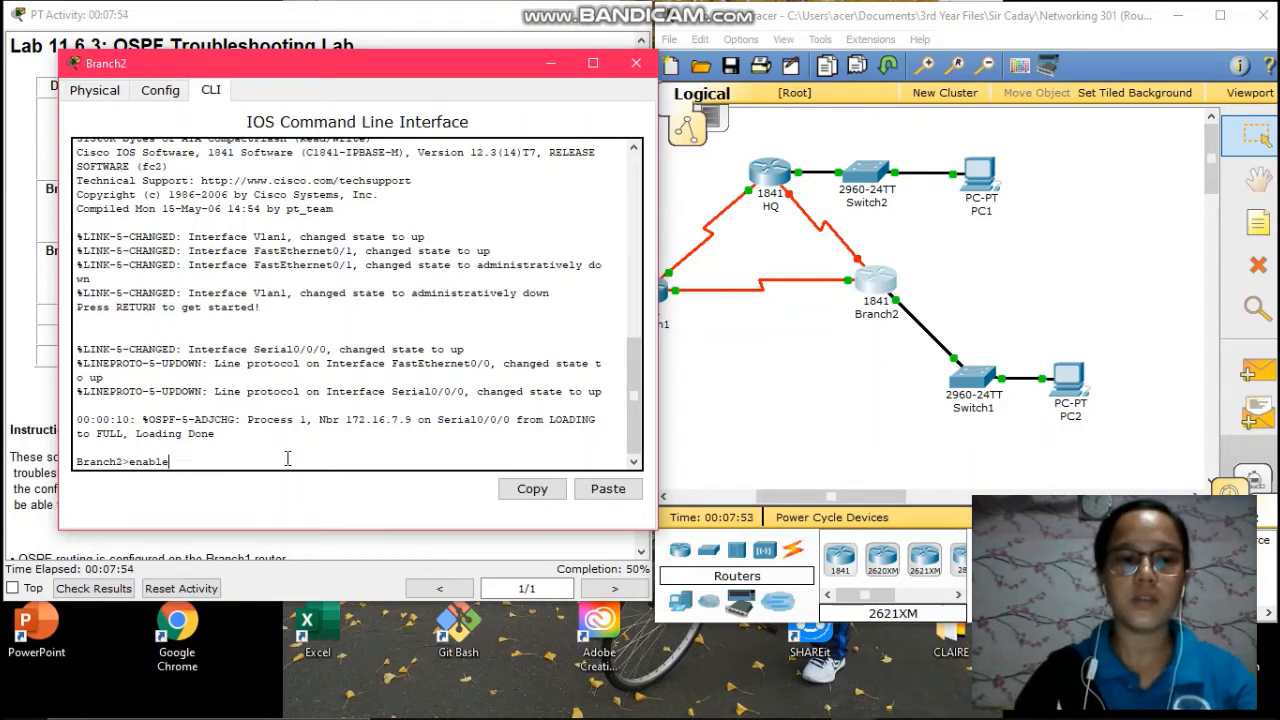
key("Return")
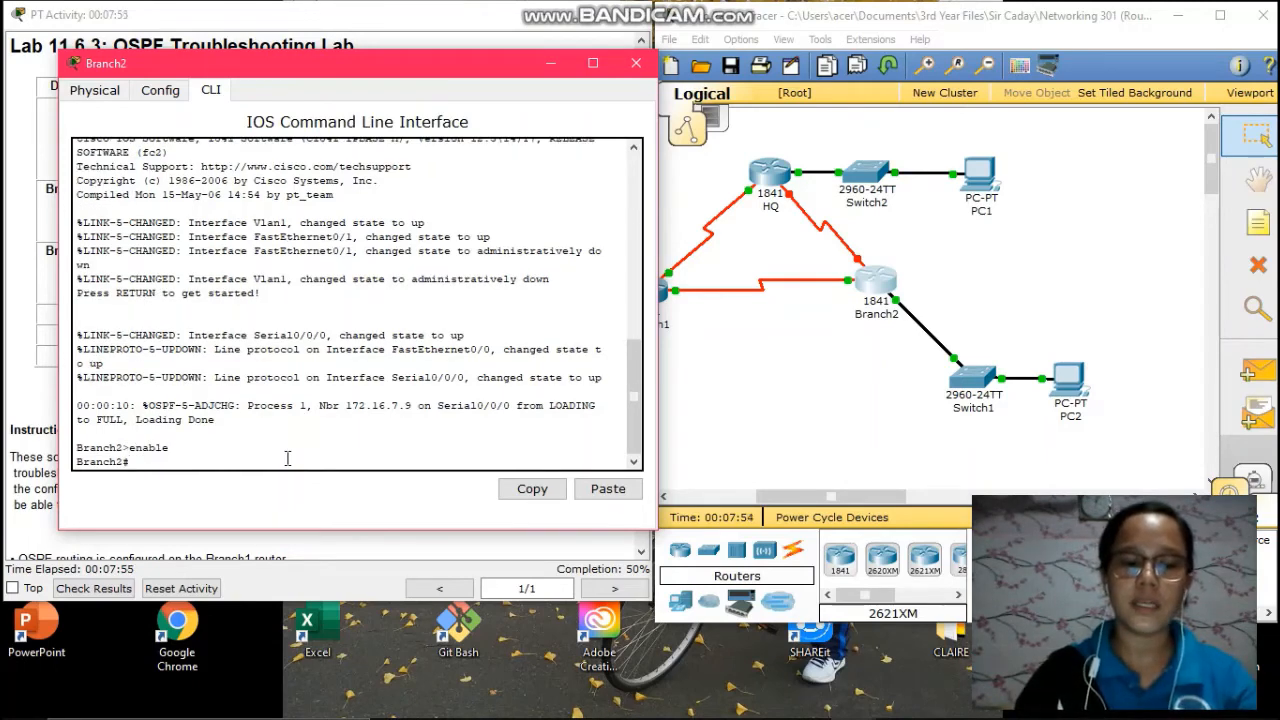
- Erase the startup-config on Branch2 and confirm the erasure
type("erase ")
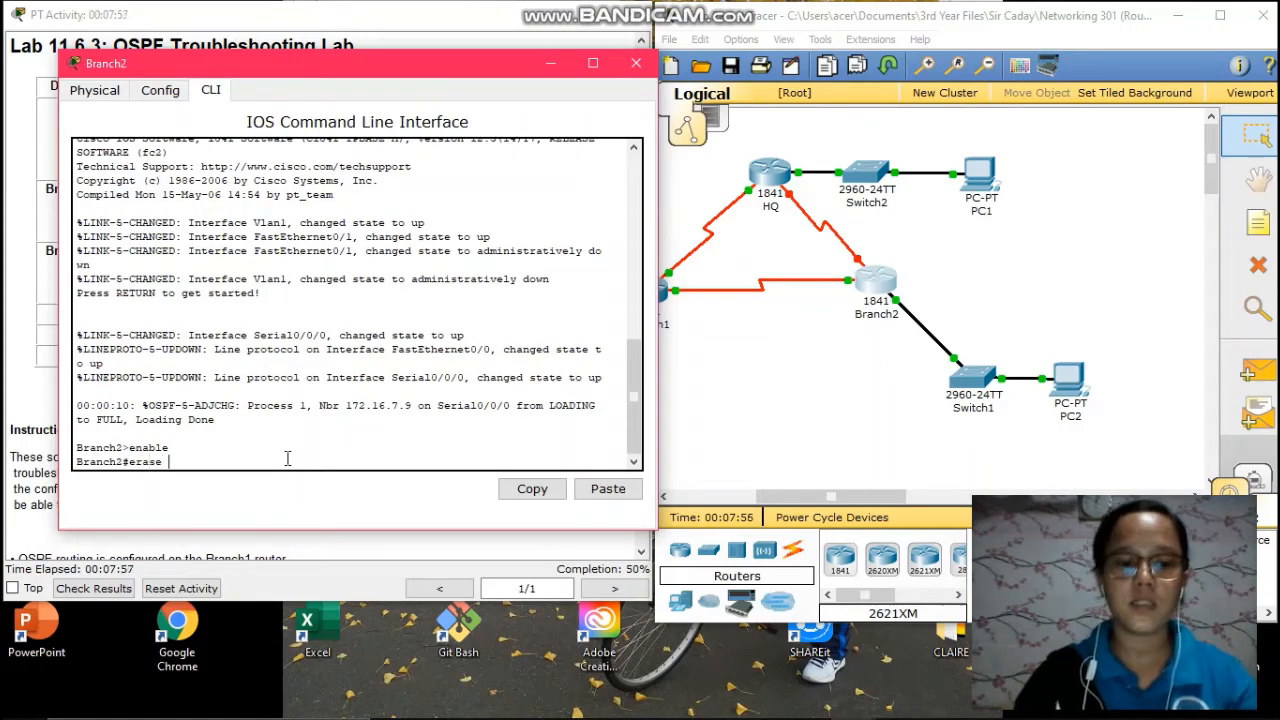
type("start")
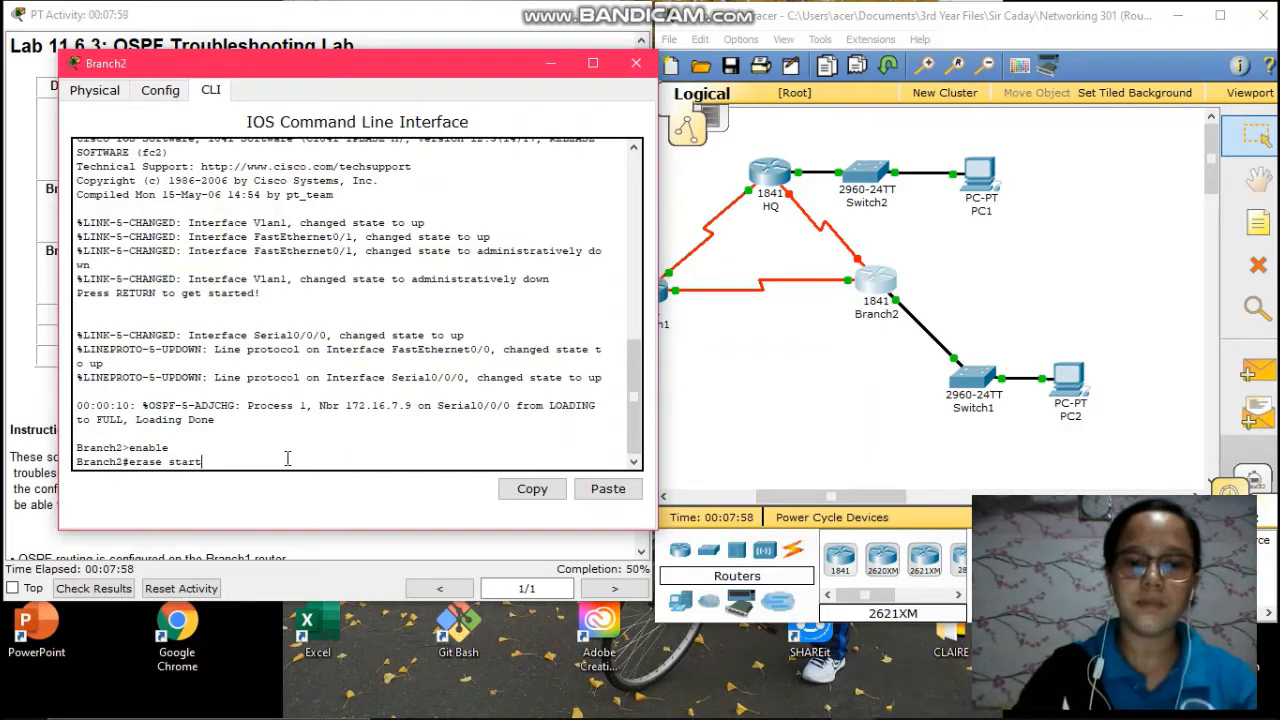
type("up-co")
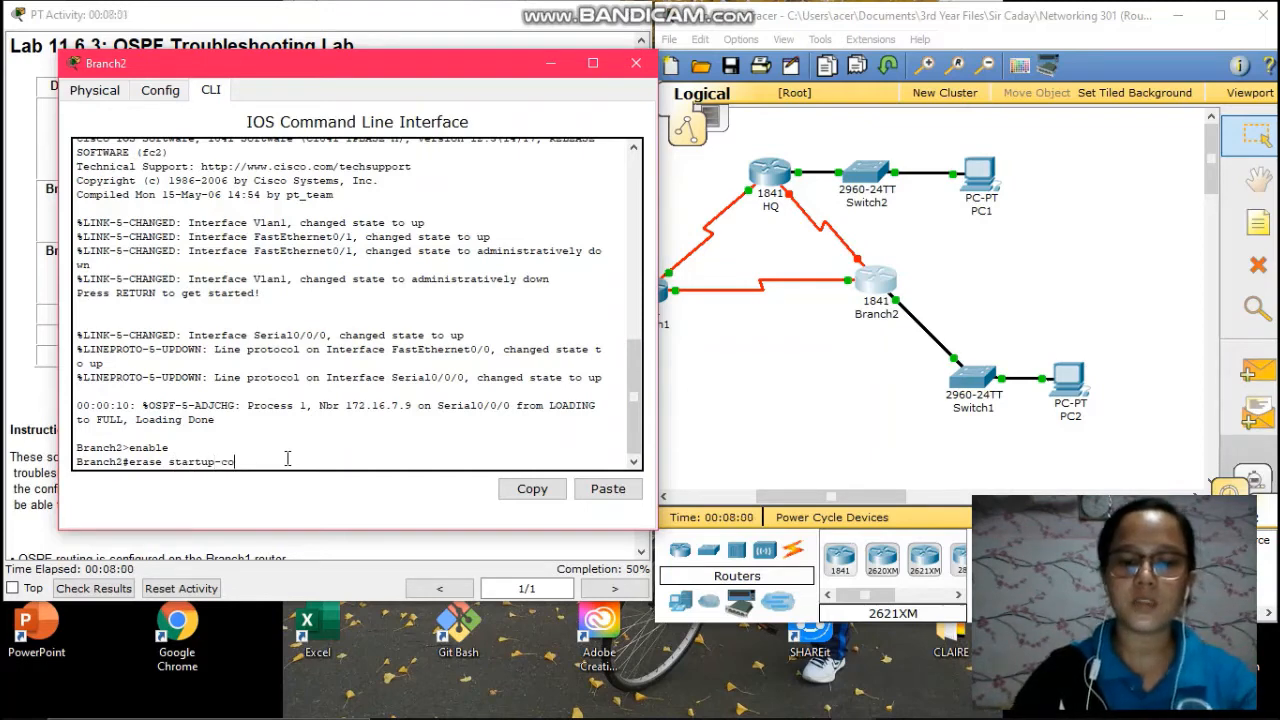
type("nfig")
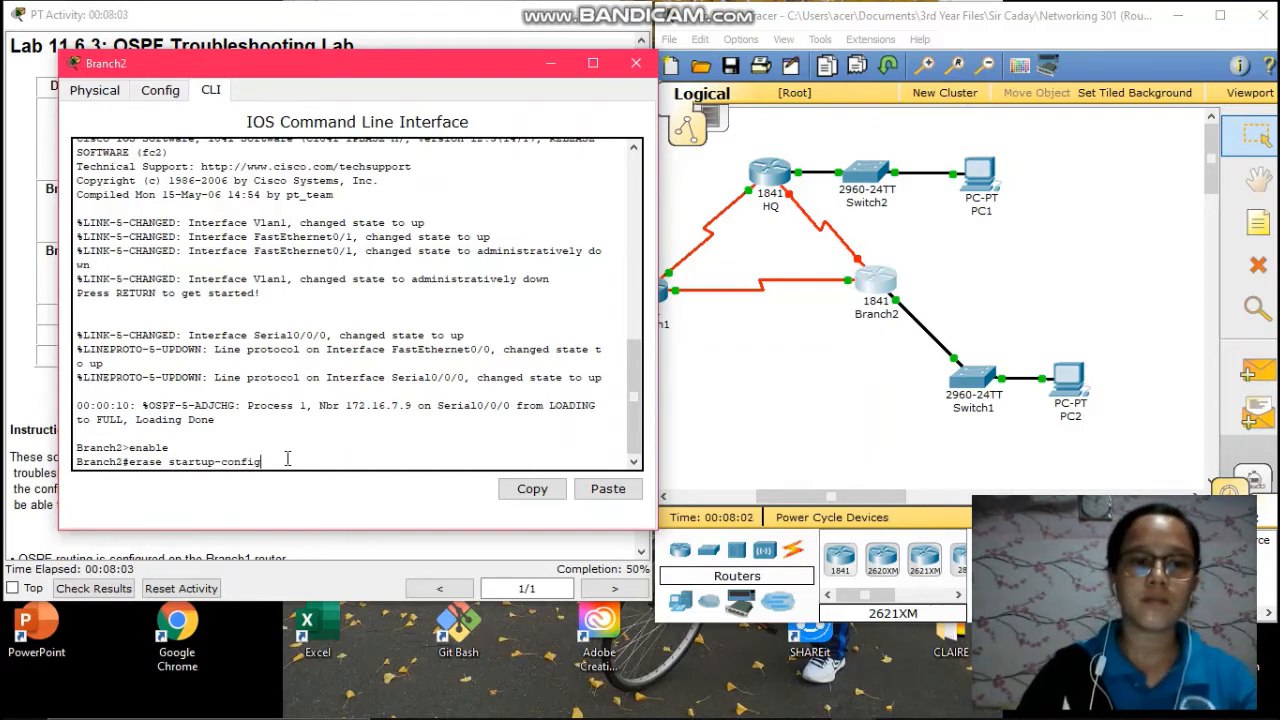
key("Return")
key("Return")
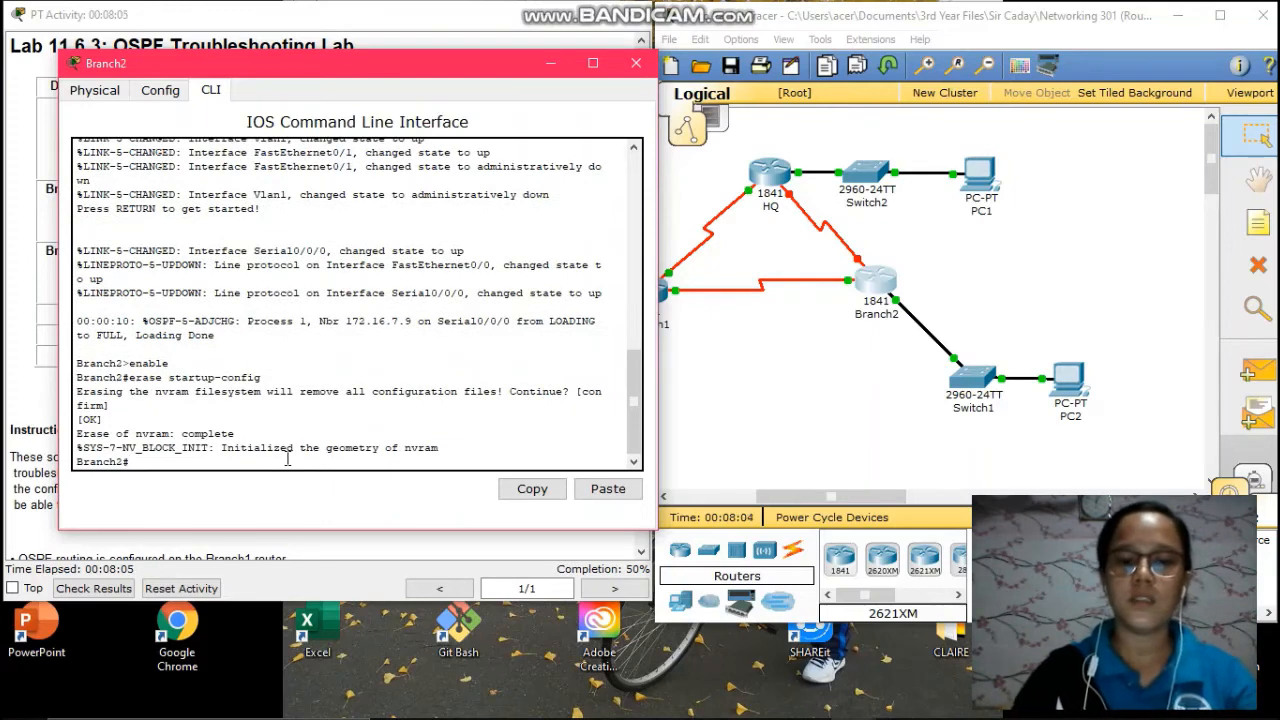
- Enter global configuration mode on Branch2 and set the router's hostname to Branch2
type("config")
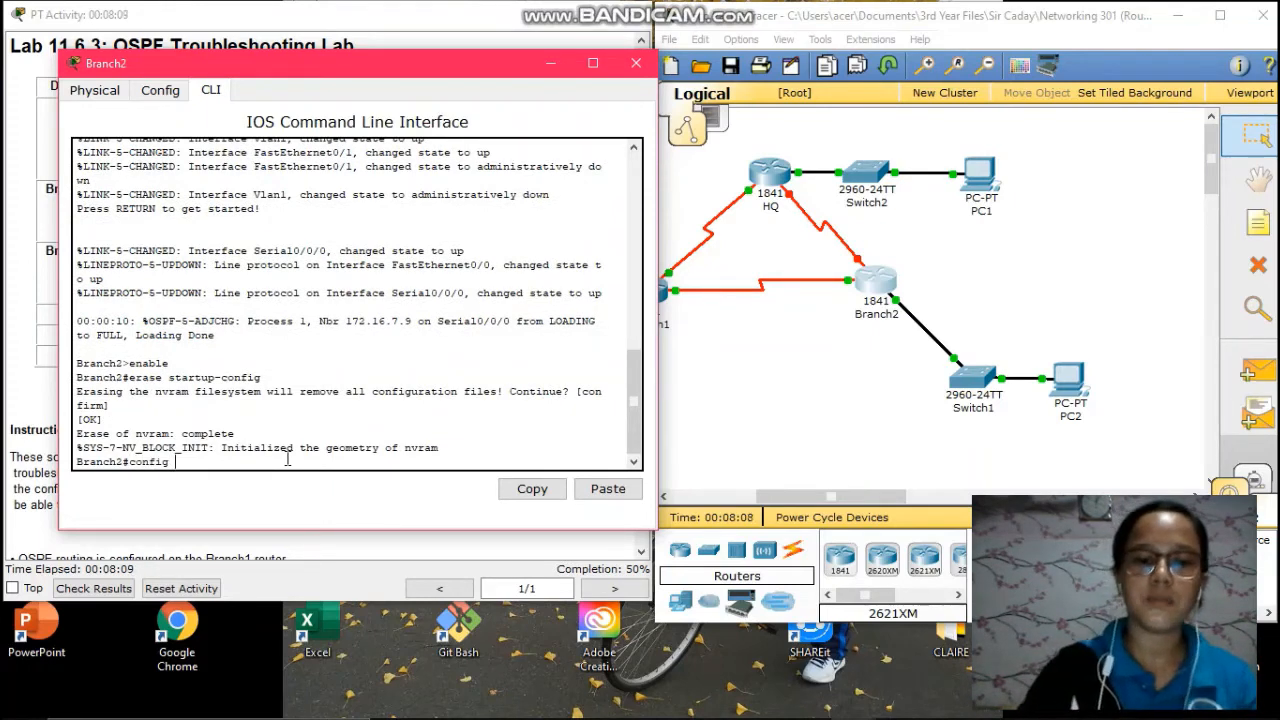
type(" t")
key("Return")
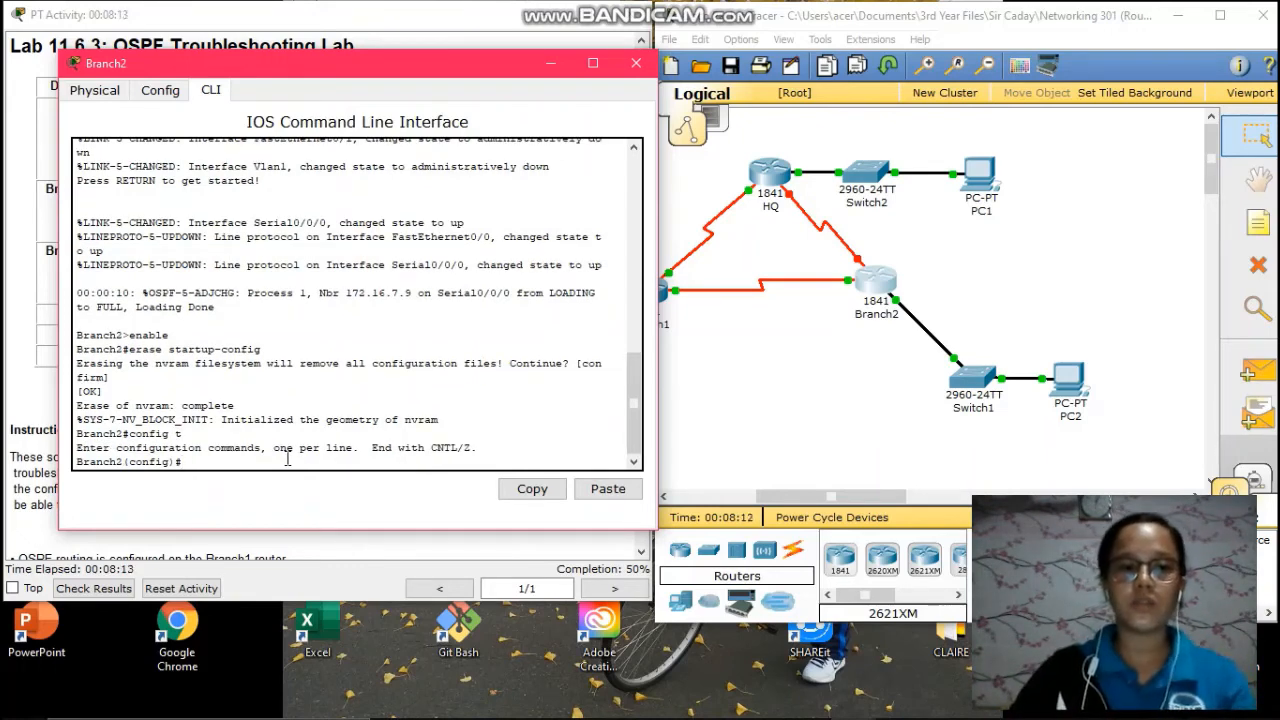
type("ho")
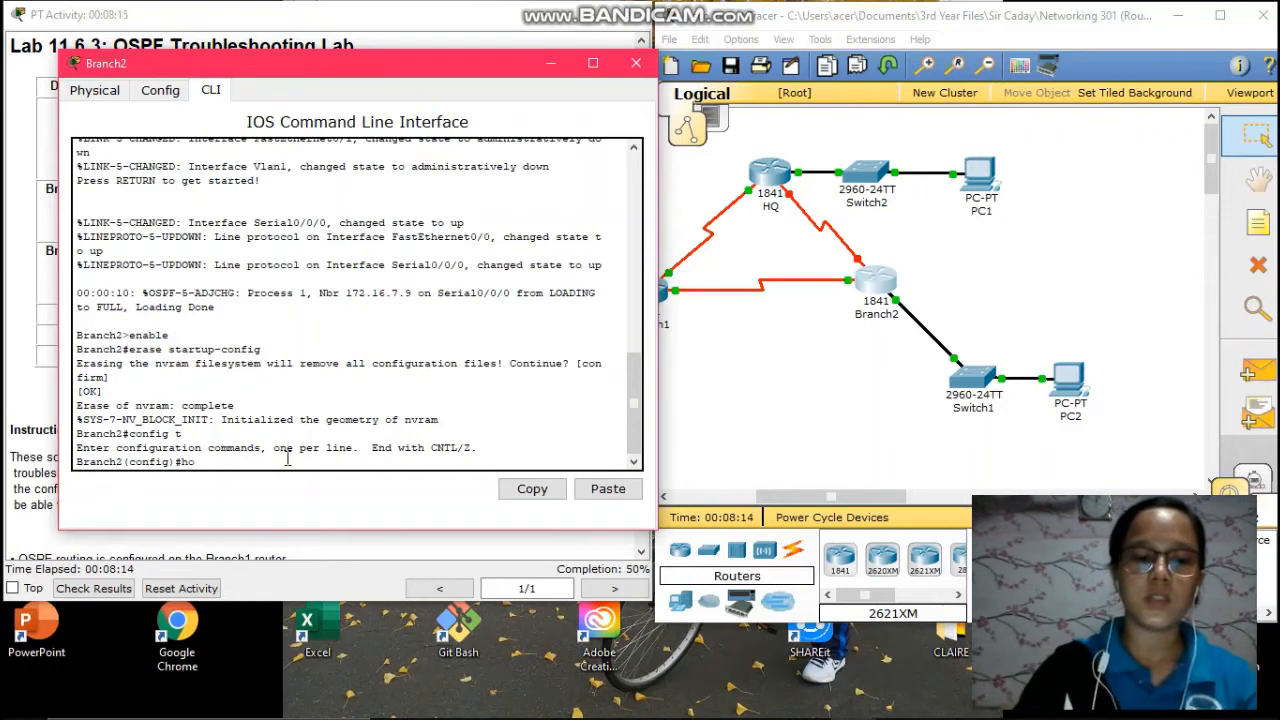
type("stname ")
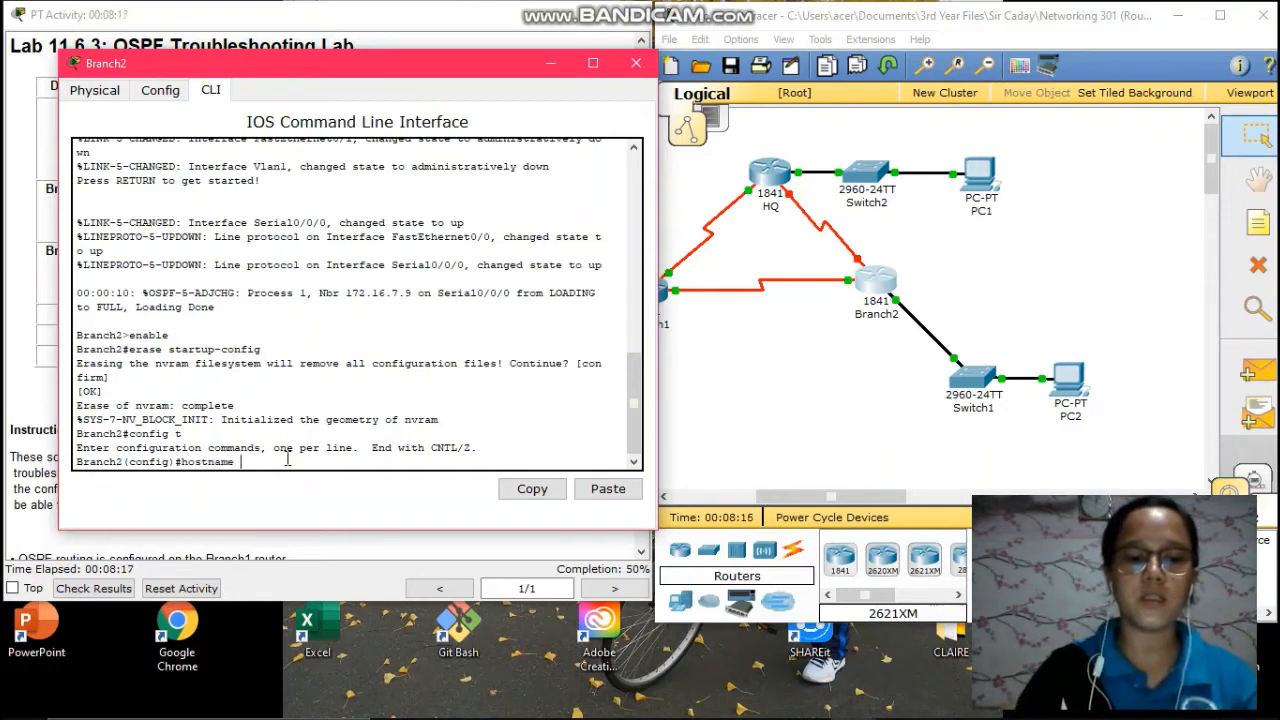
type("Branch")
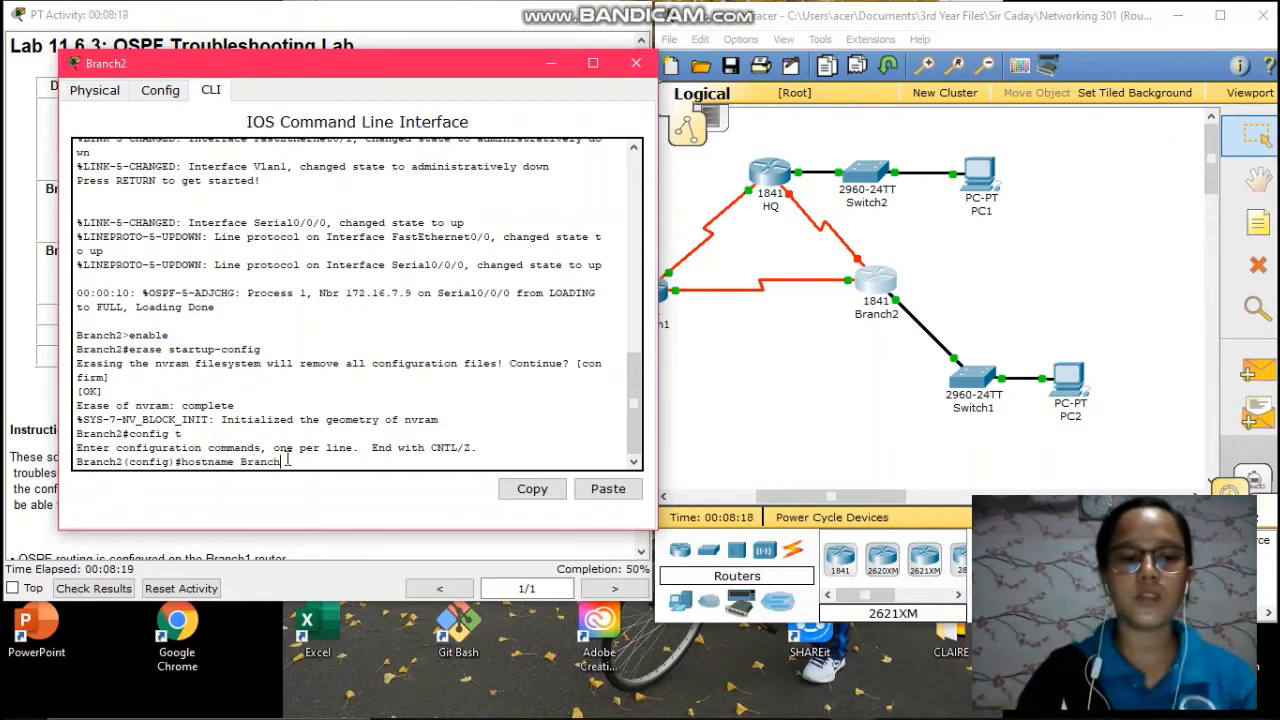
type("2")
key("Return")
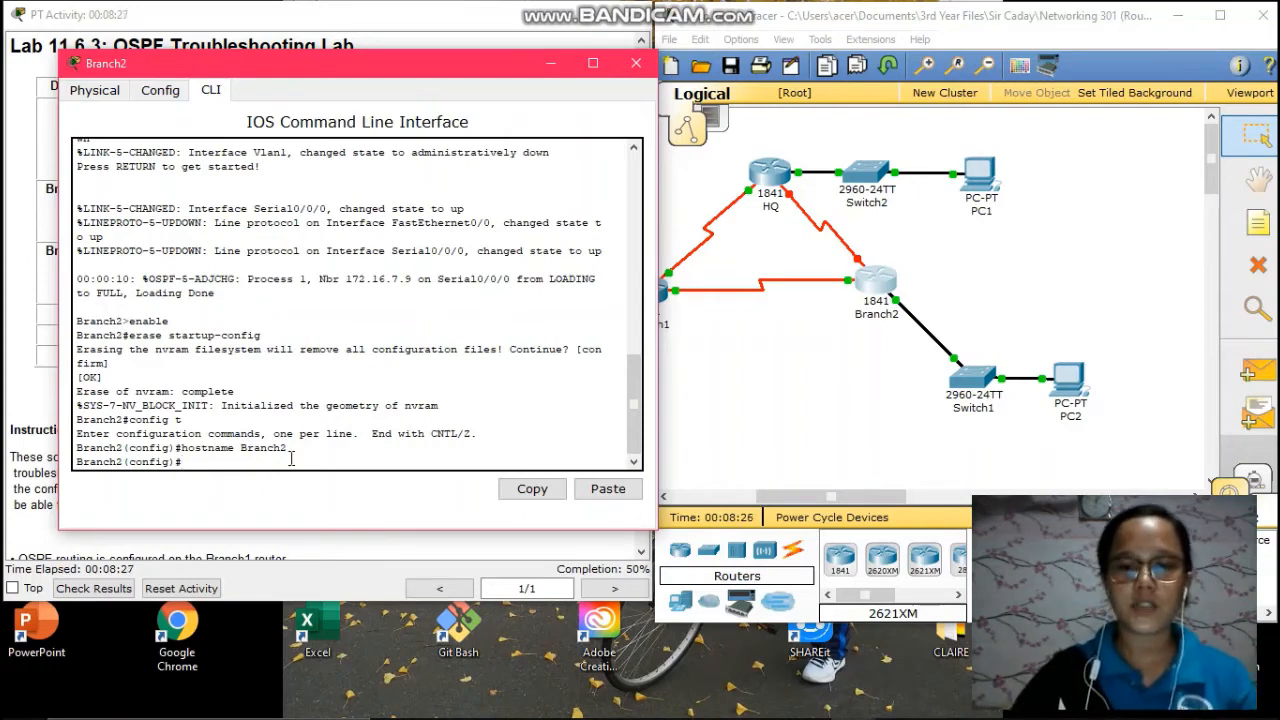
- Assign IP address 10.10.6.1 with subnet mask 255.255.254.0 to Branch2's interface fa0/0, moving the router window off the addressing table
type("i")
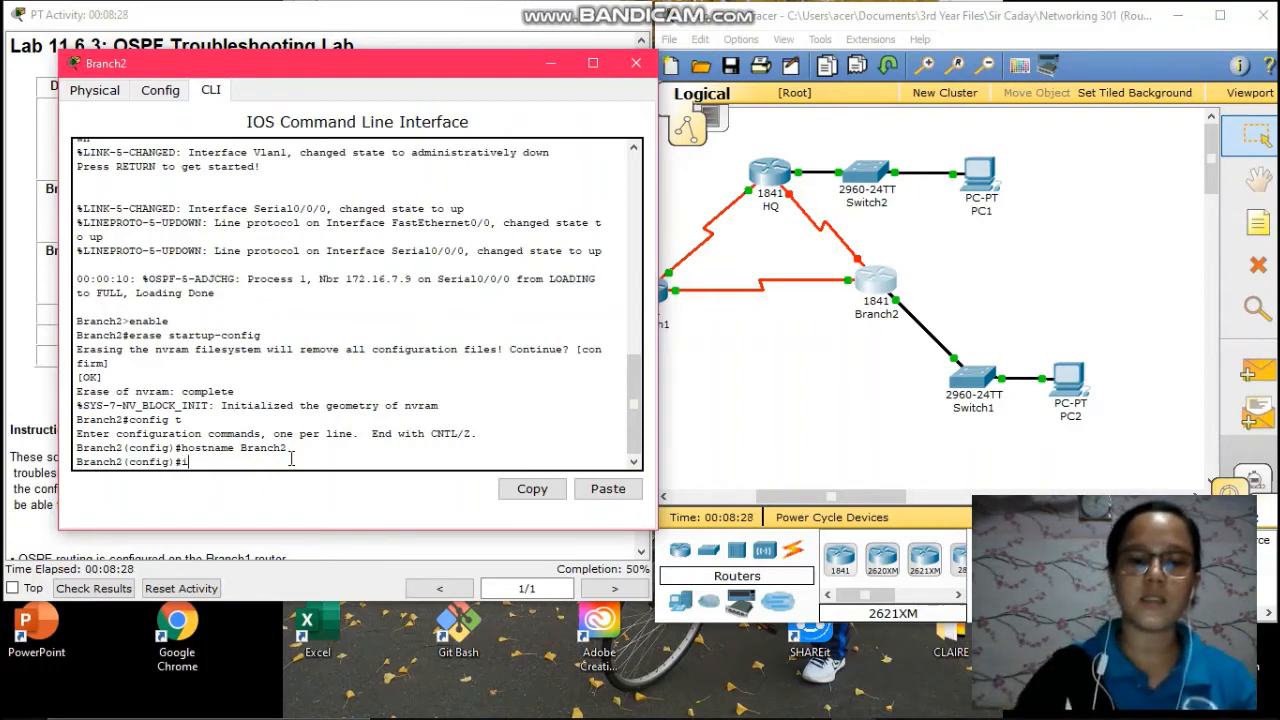
type("nt fa0/0")
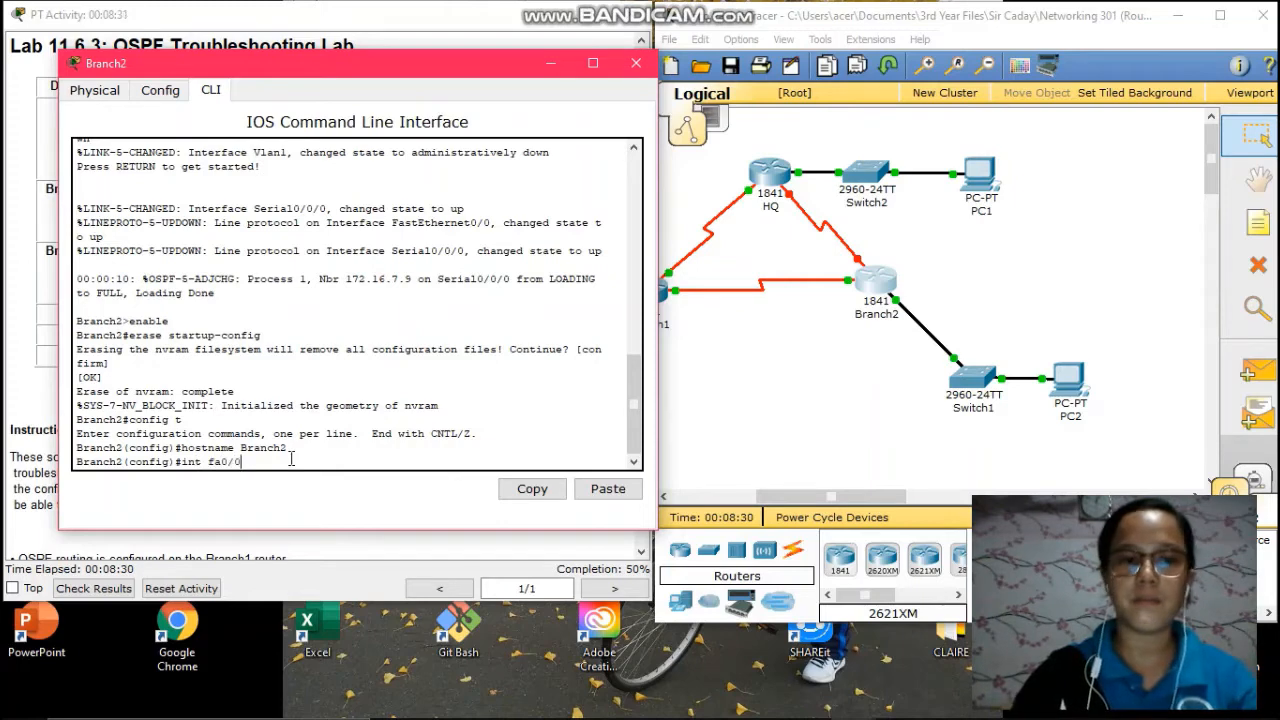
key("Return")
type("ip af")
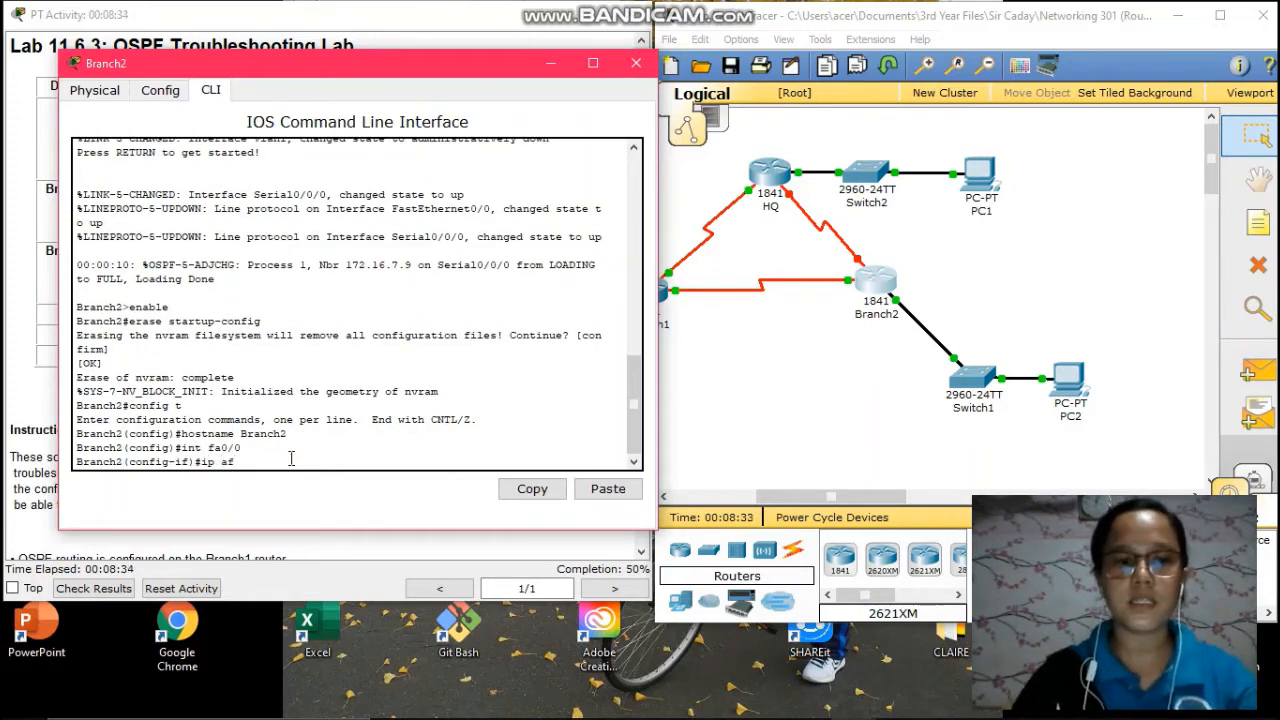
key("BackSpace")
type("d")
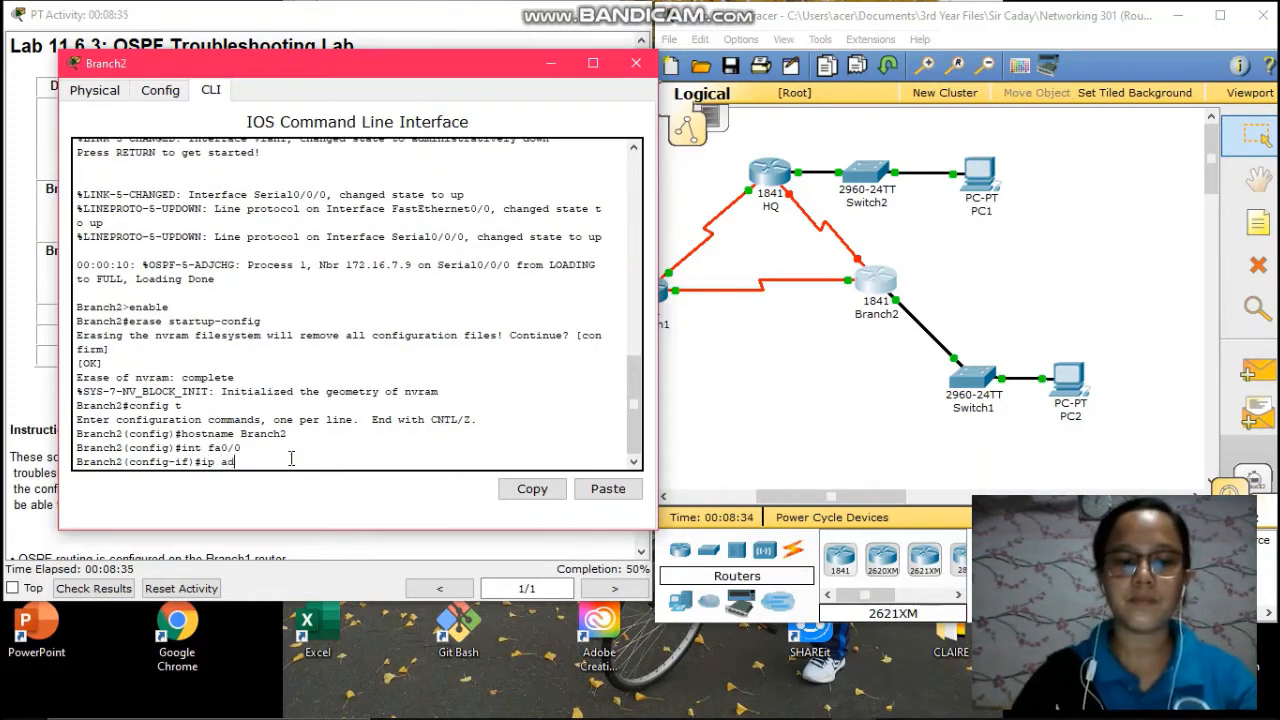
type("dress")
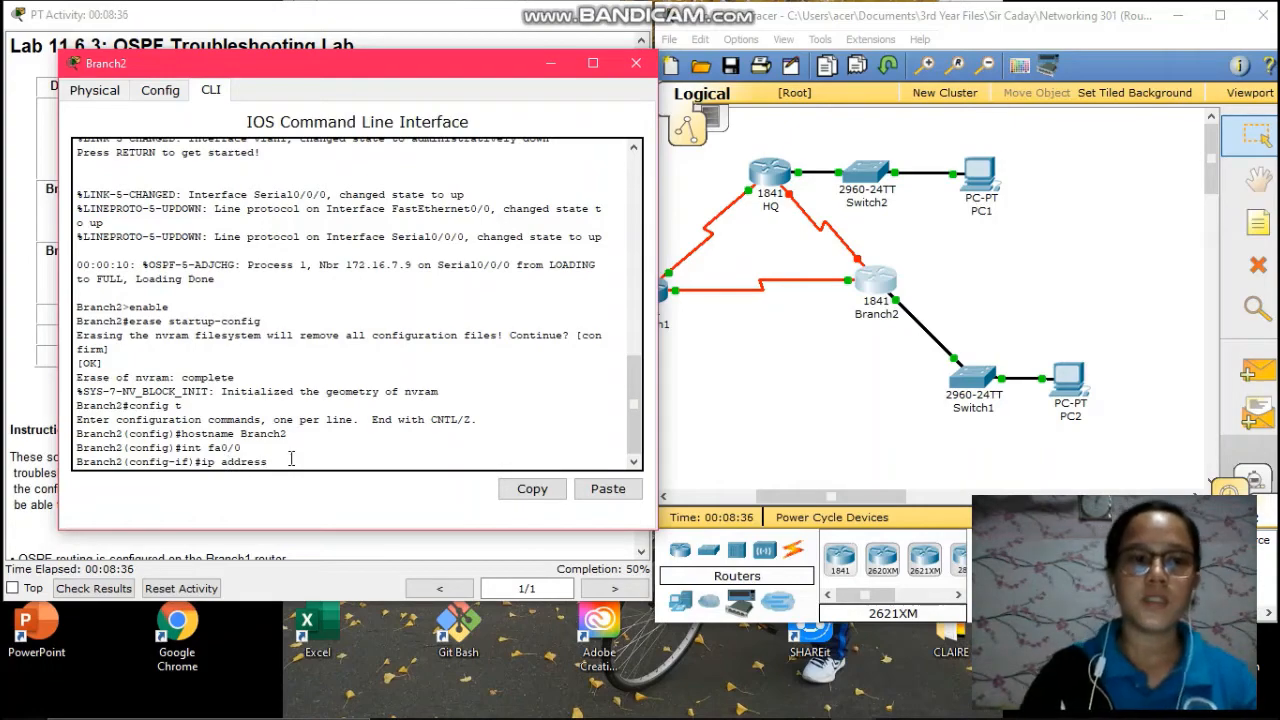
left_click_drag(380, 67, 923, 81)
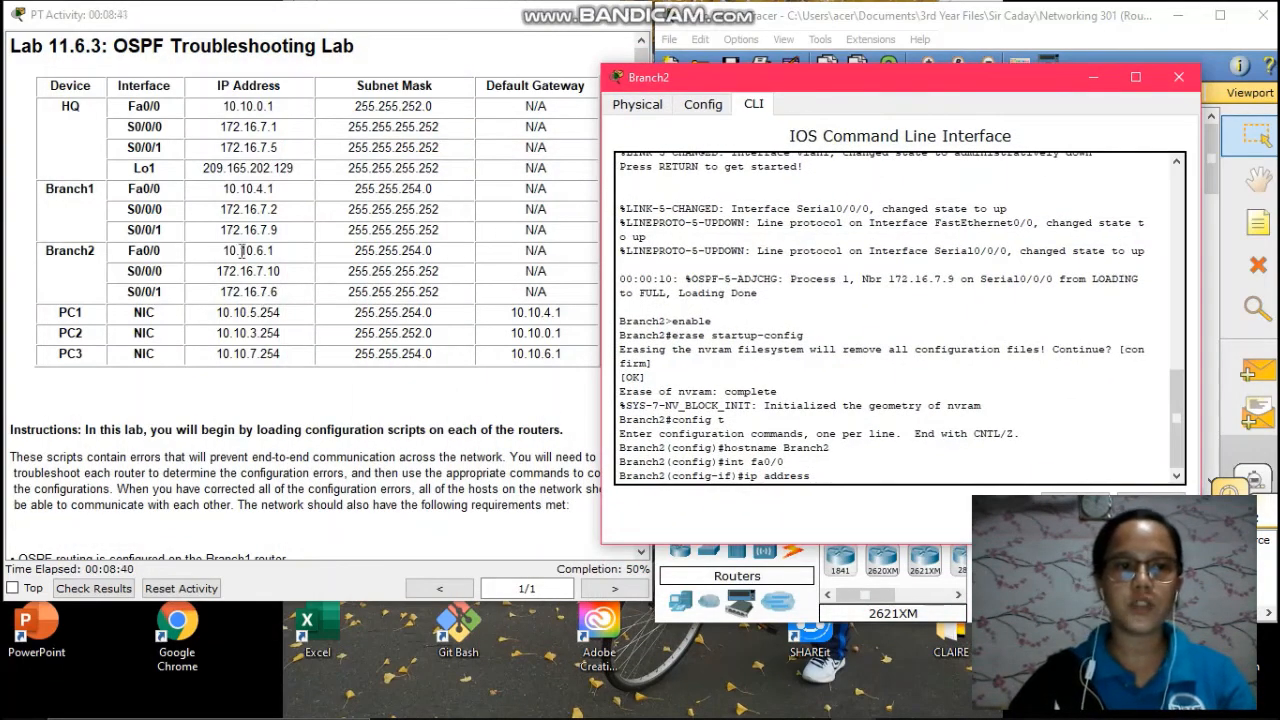
type("10.10.")
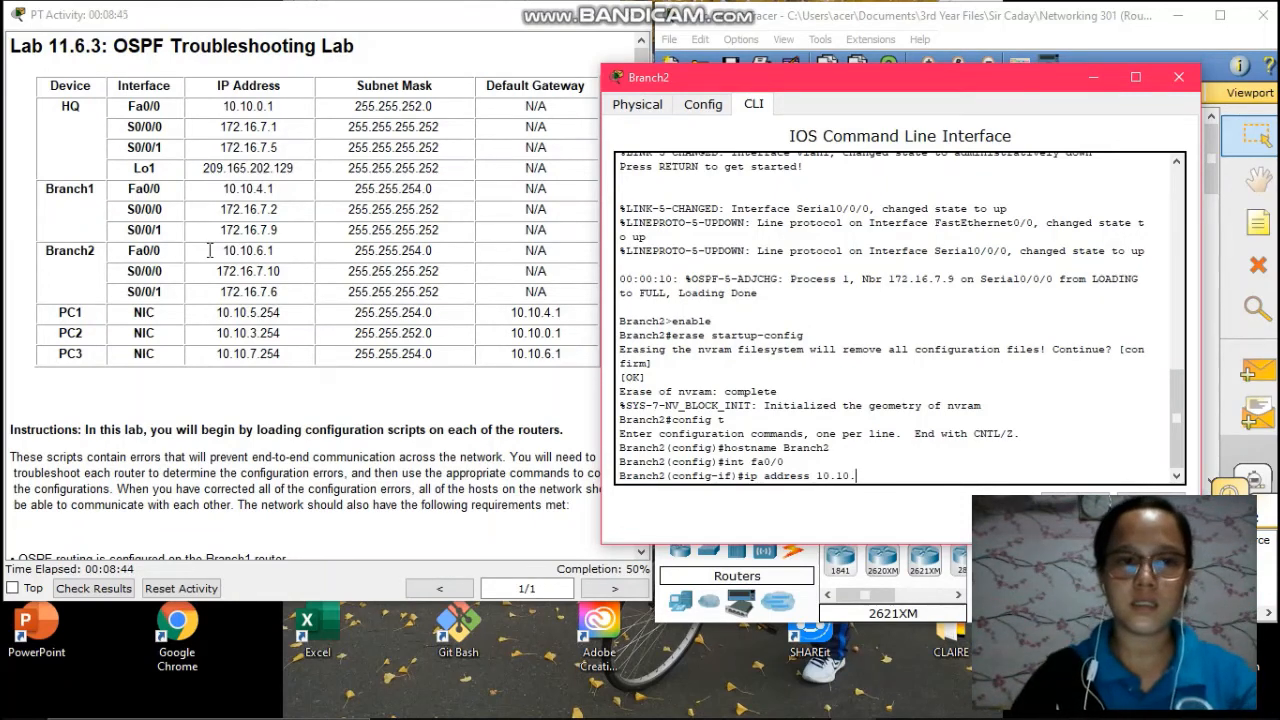
type("6.1")
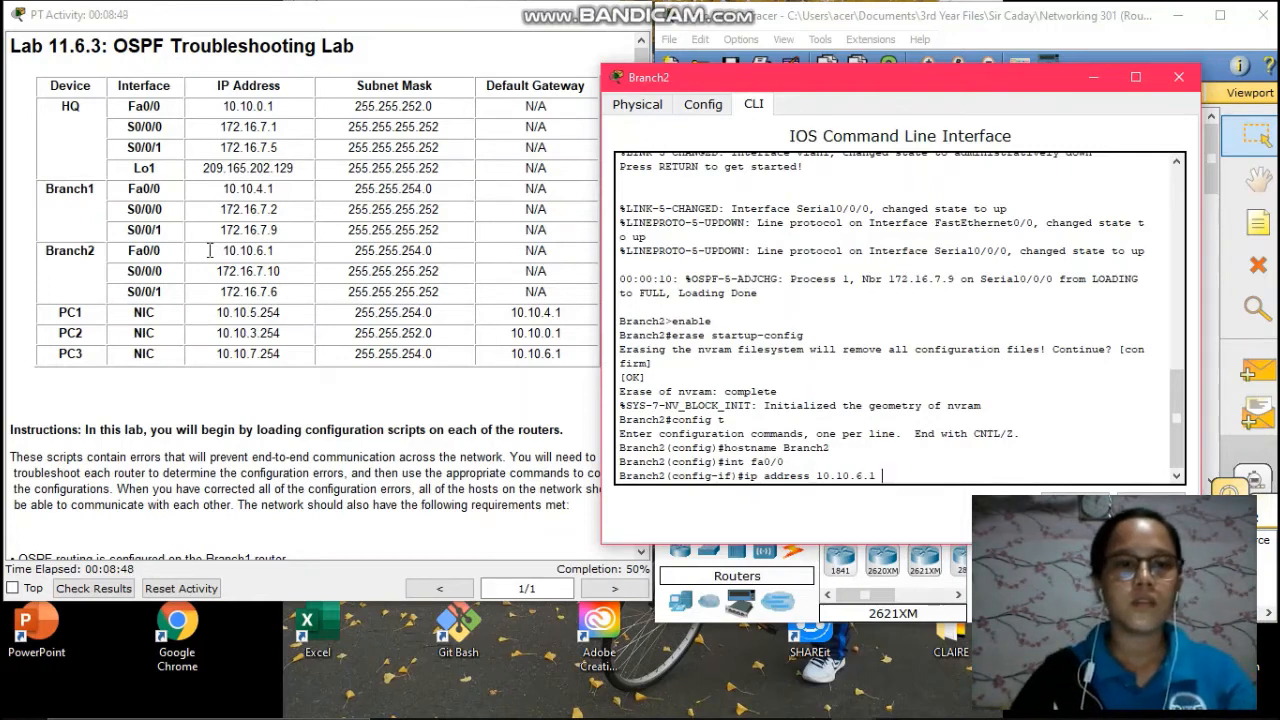
type(" 25")
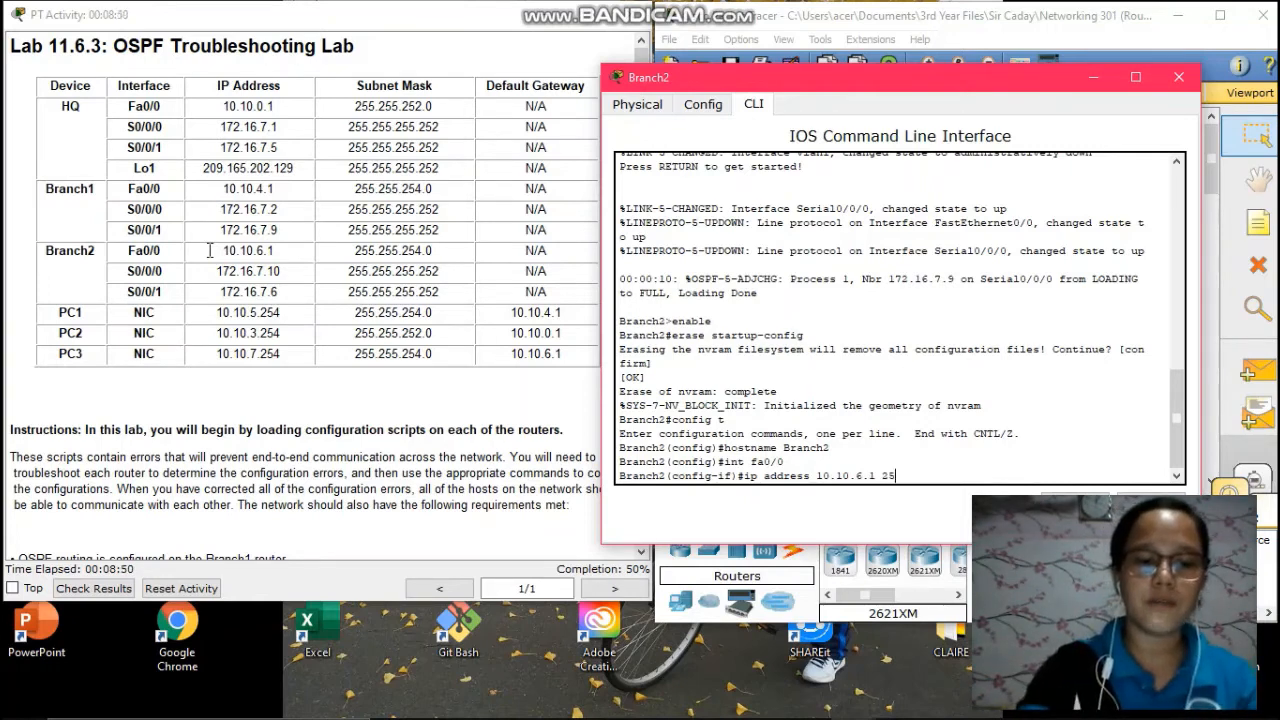
type("5.25")
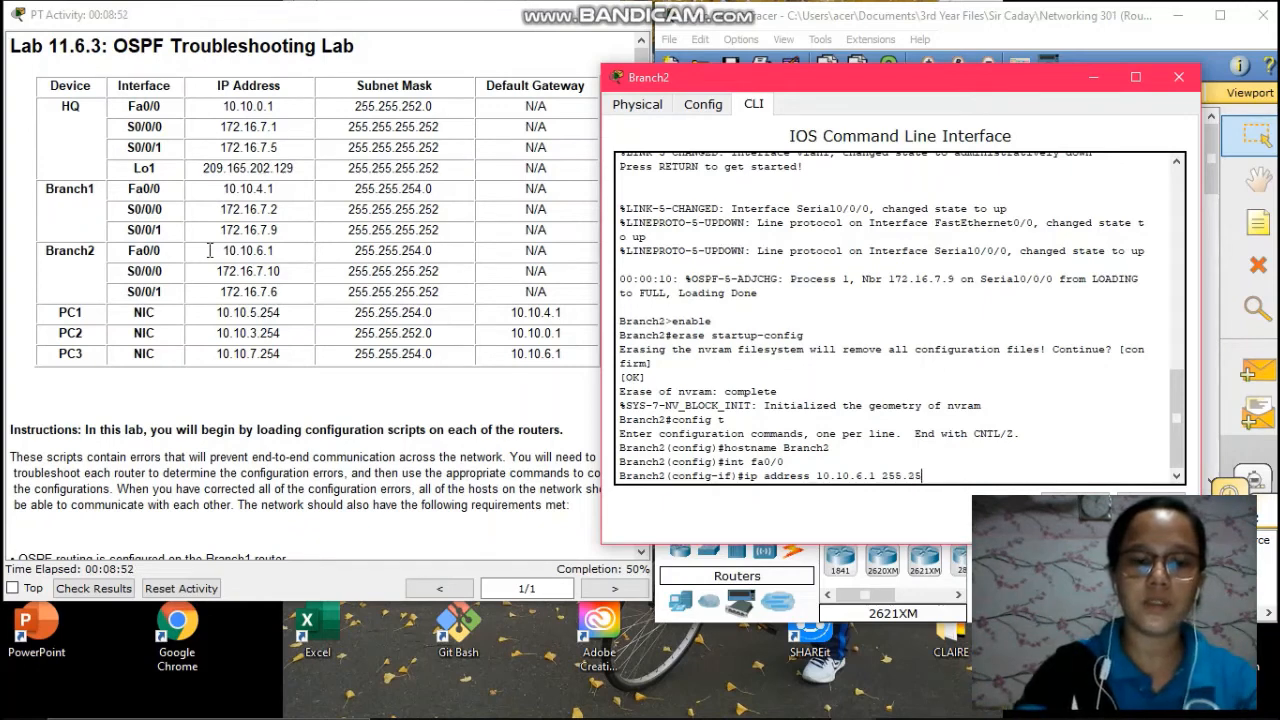
type("5.254")
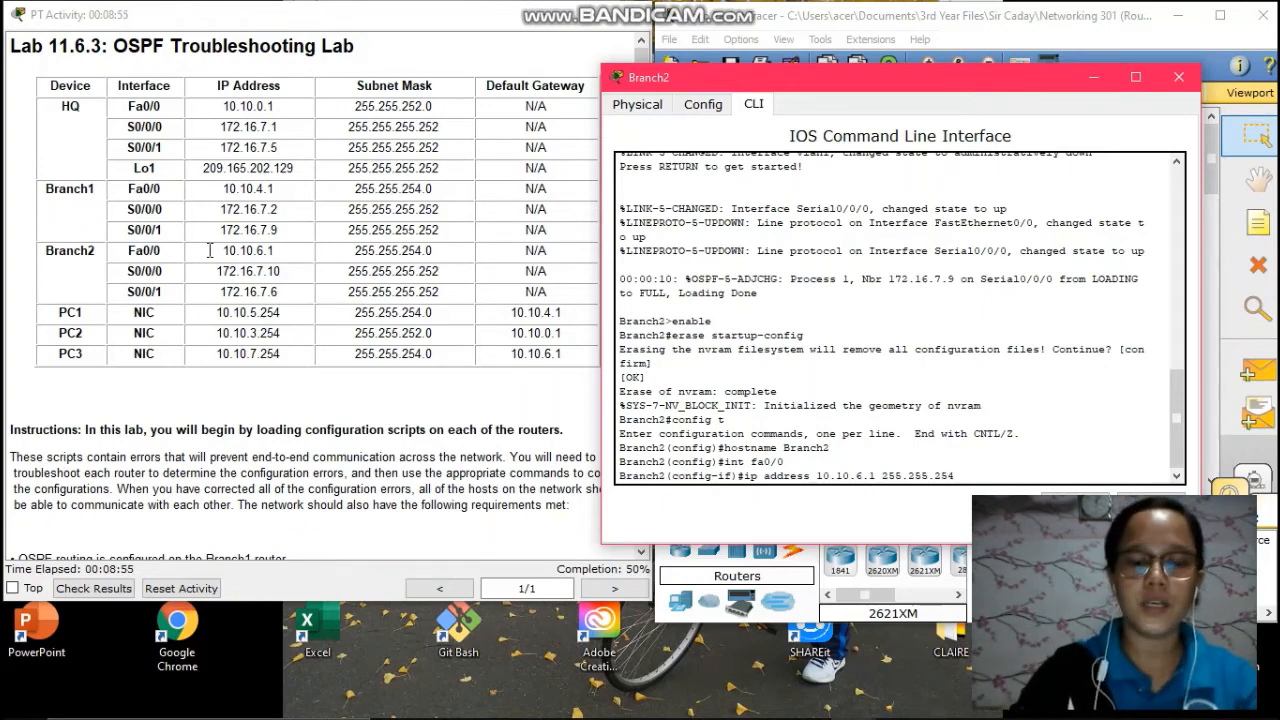
type(".0")
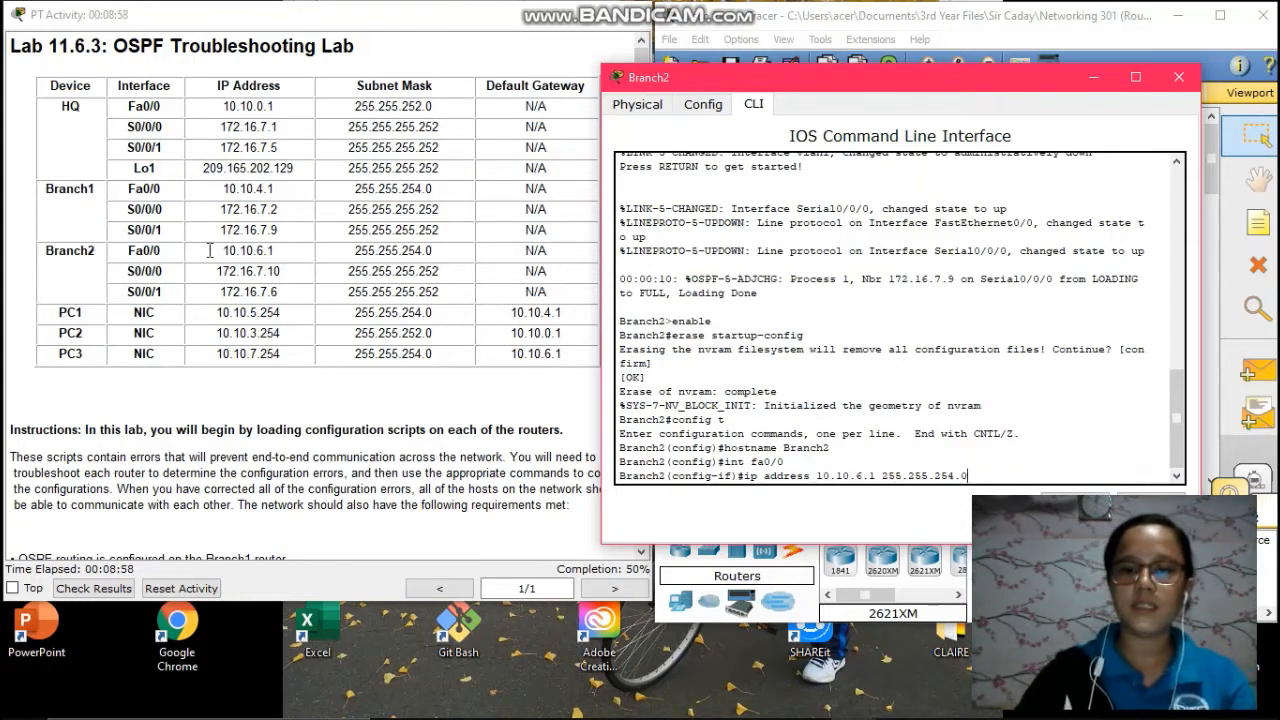
key("Return")
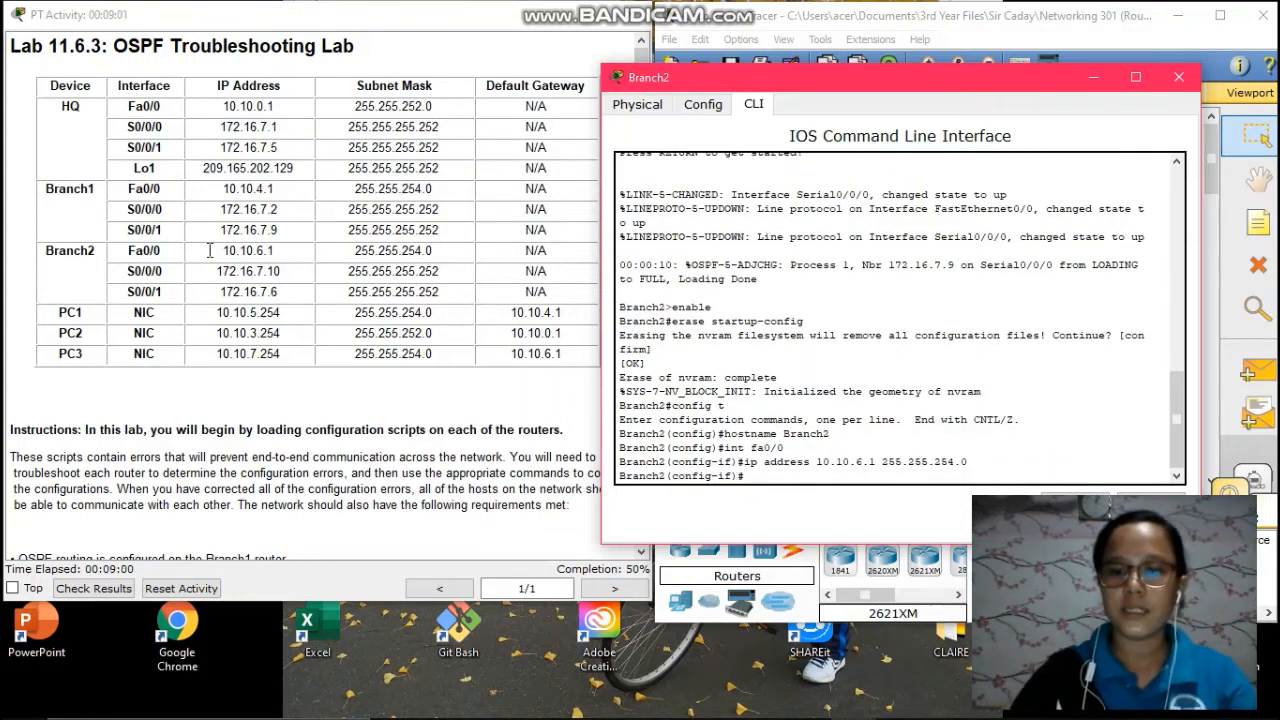
- Set both duplex and speed to auto on Branch2's interface fa0/0
type("duple")
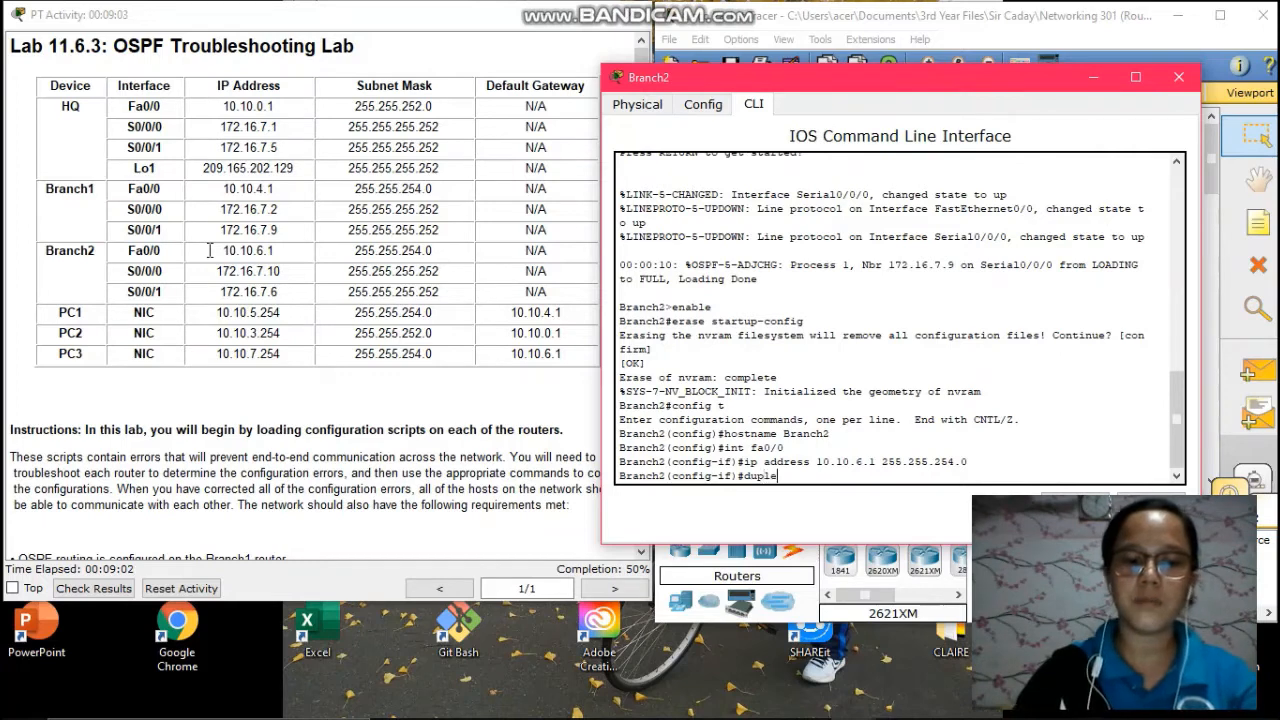
type("x aut")
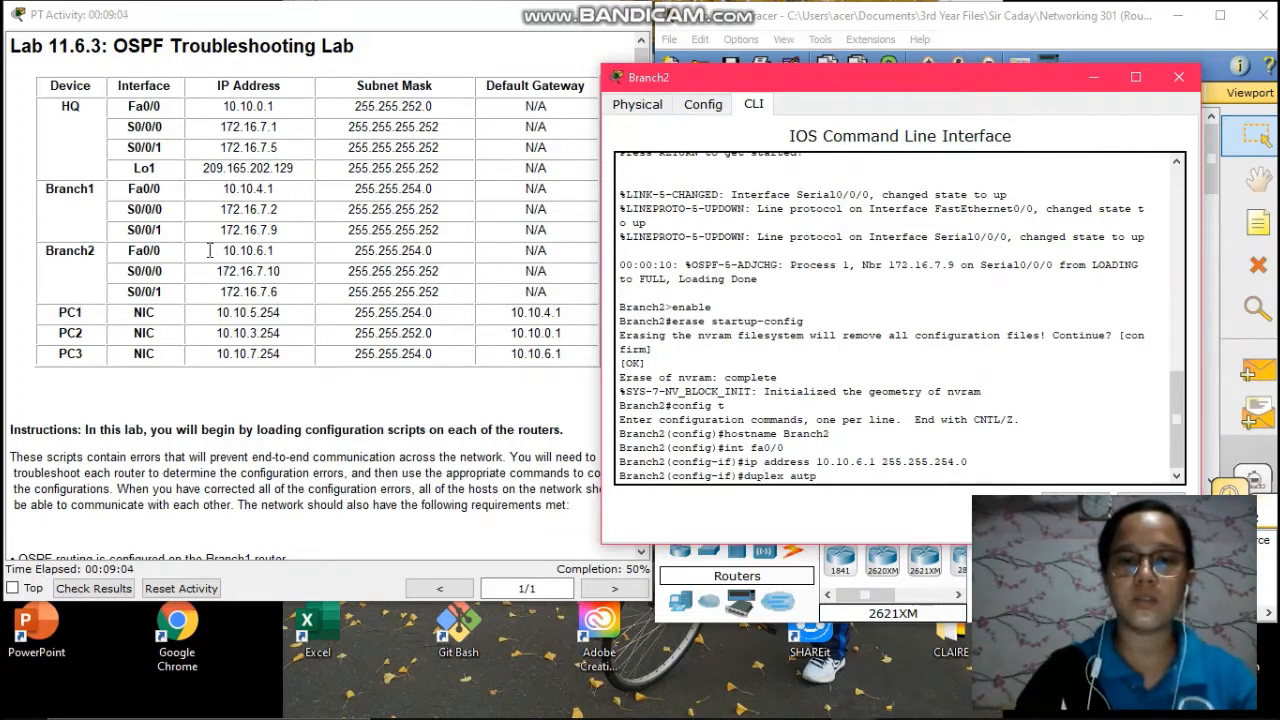
type("o")
key("Return")
type("s")
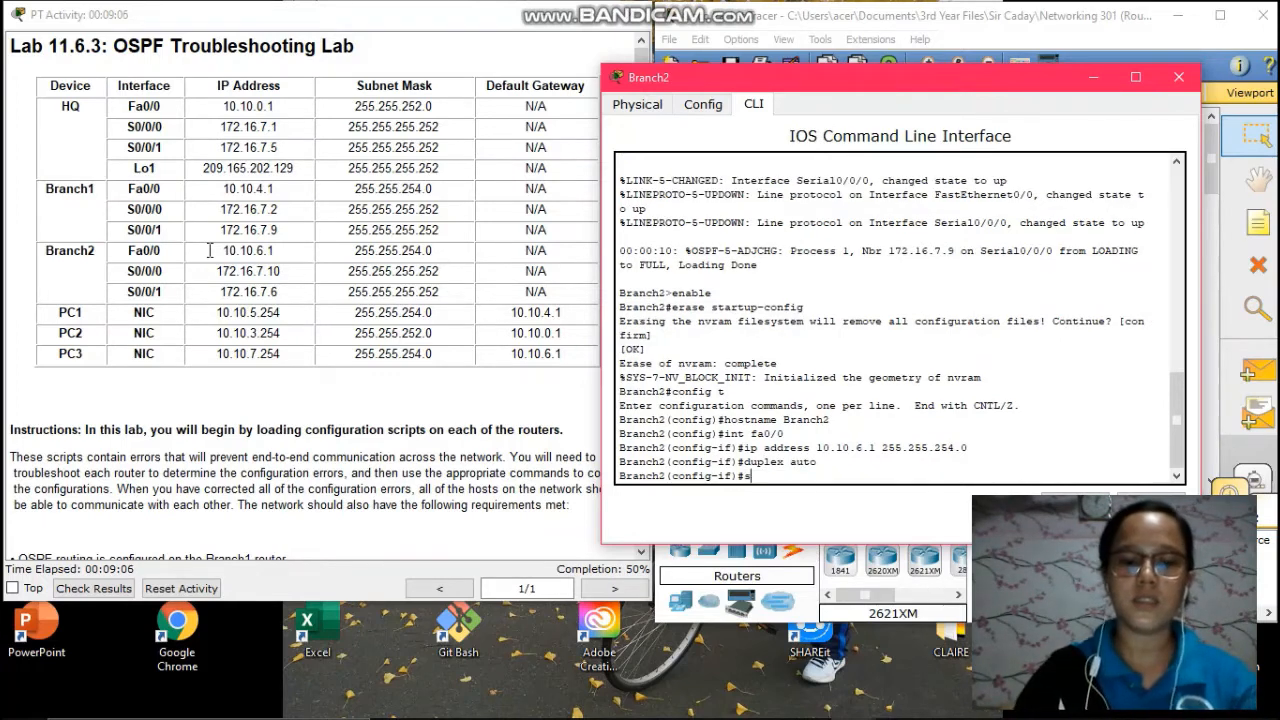
type("peed")
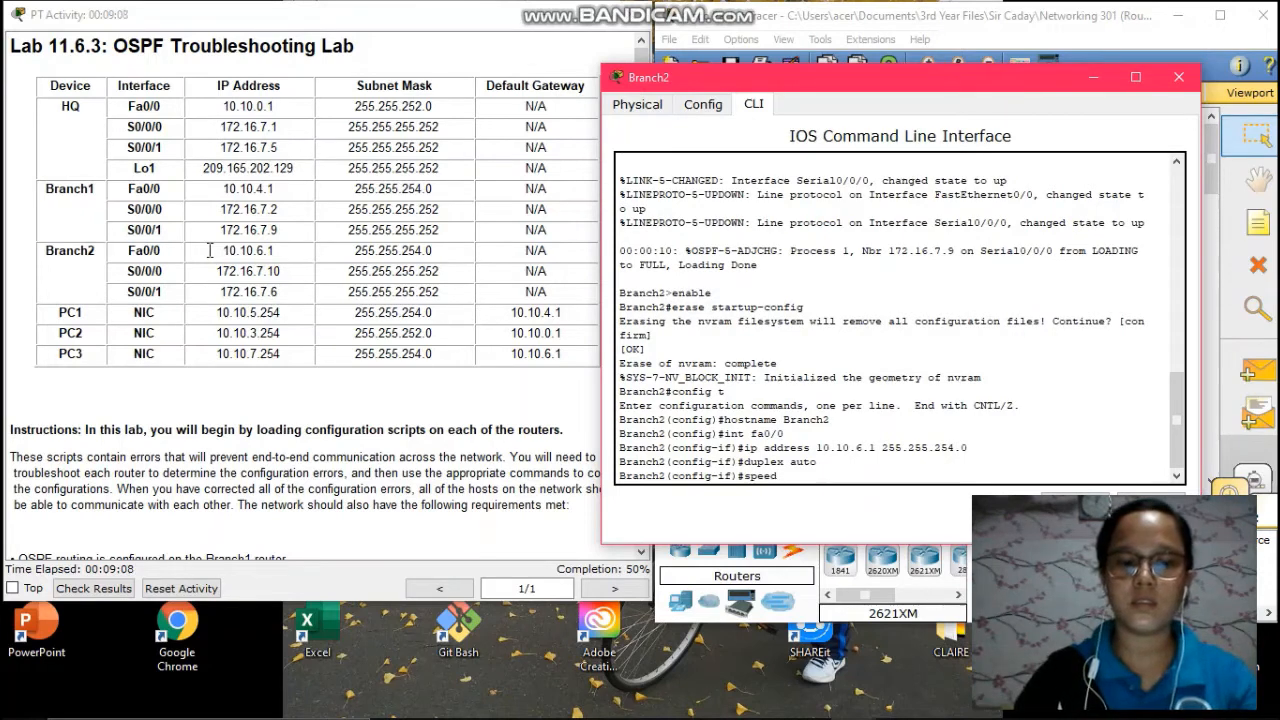
type(" auto")
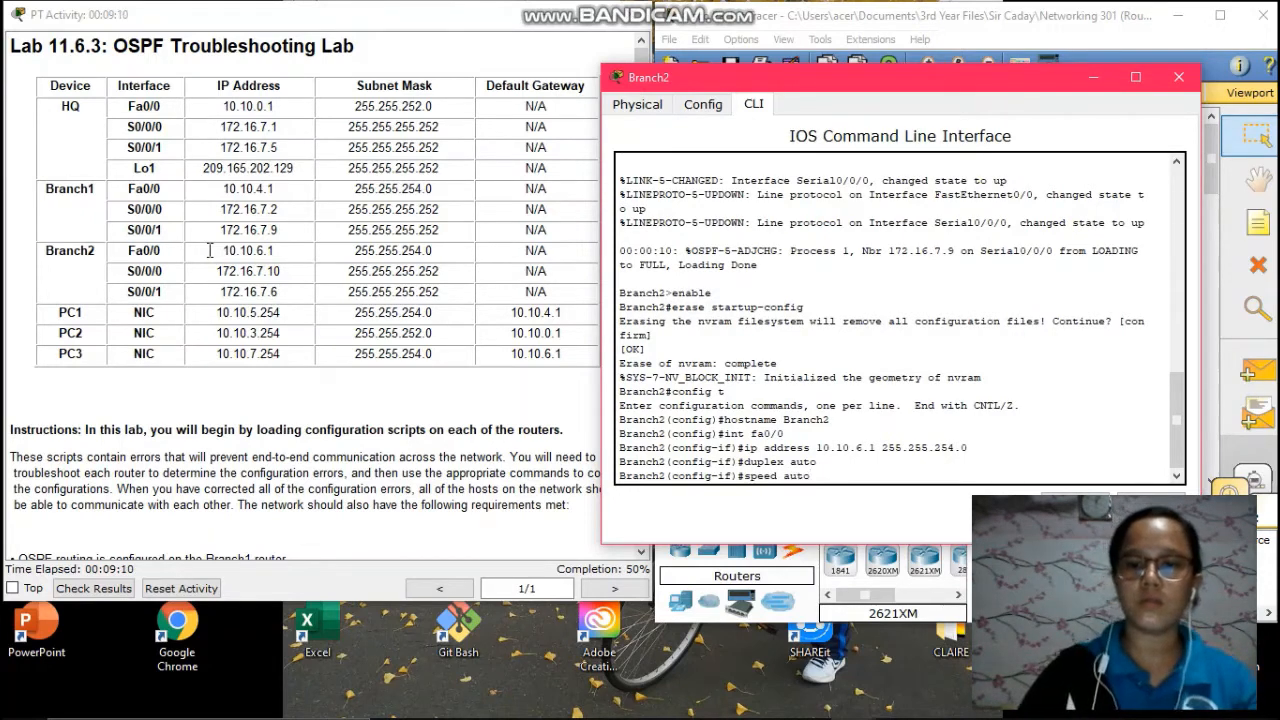
key("Return")
- Enable Branch2's interface fa0/0 with no shutdown and exit its interface configuration
type("no")
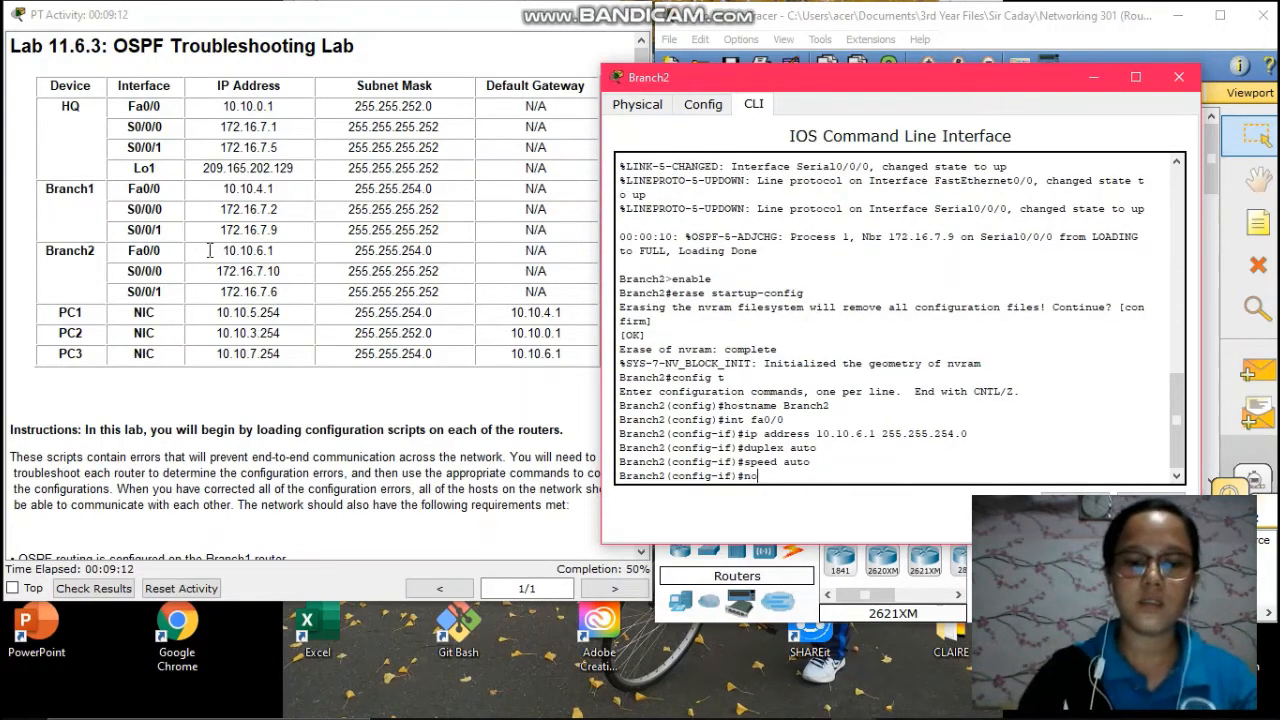
type(" shutdown")
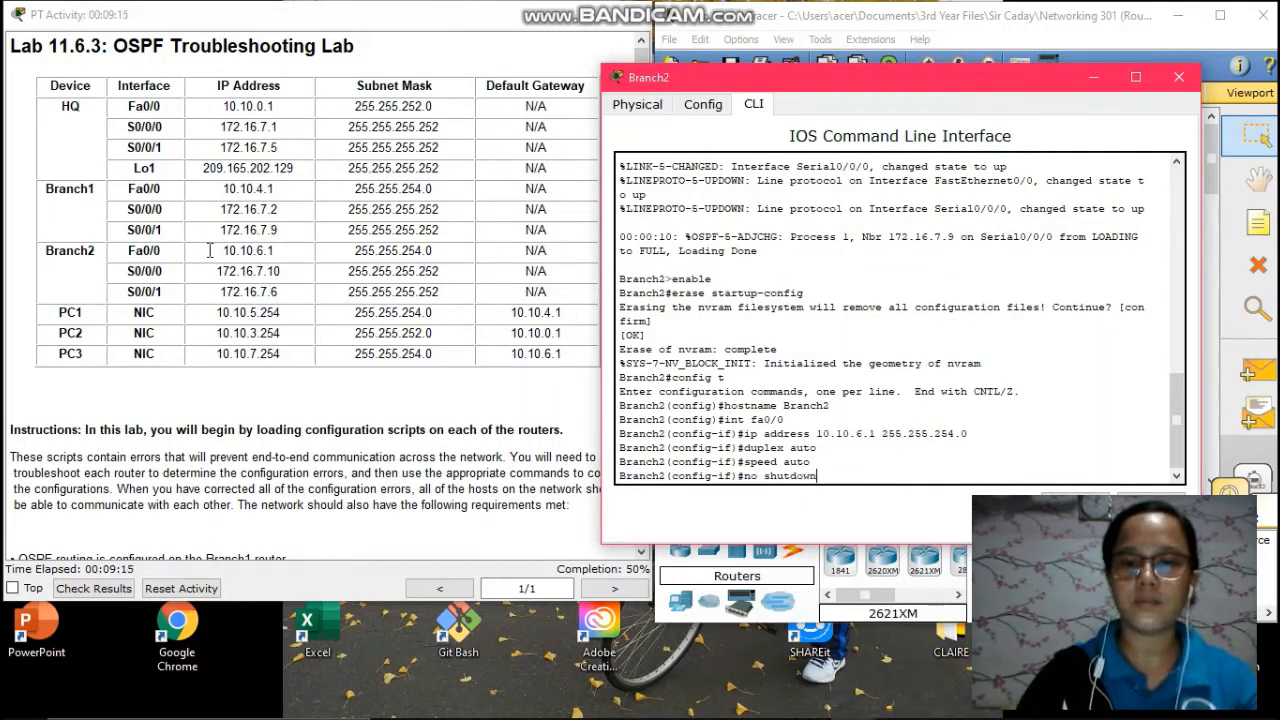
key("Return")
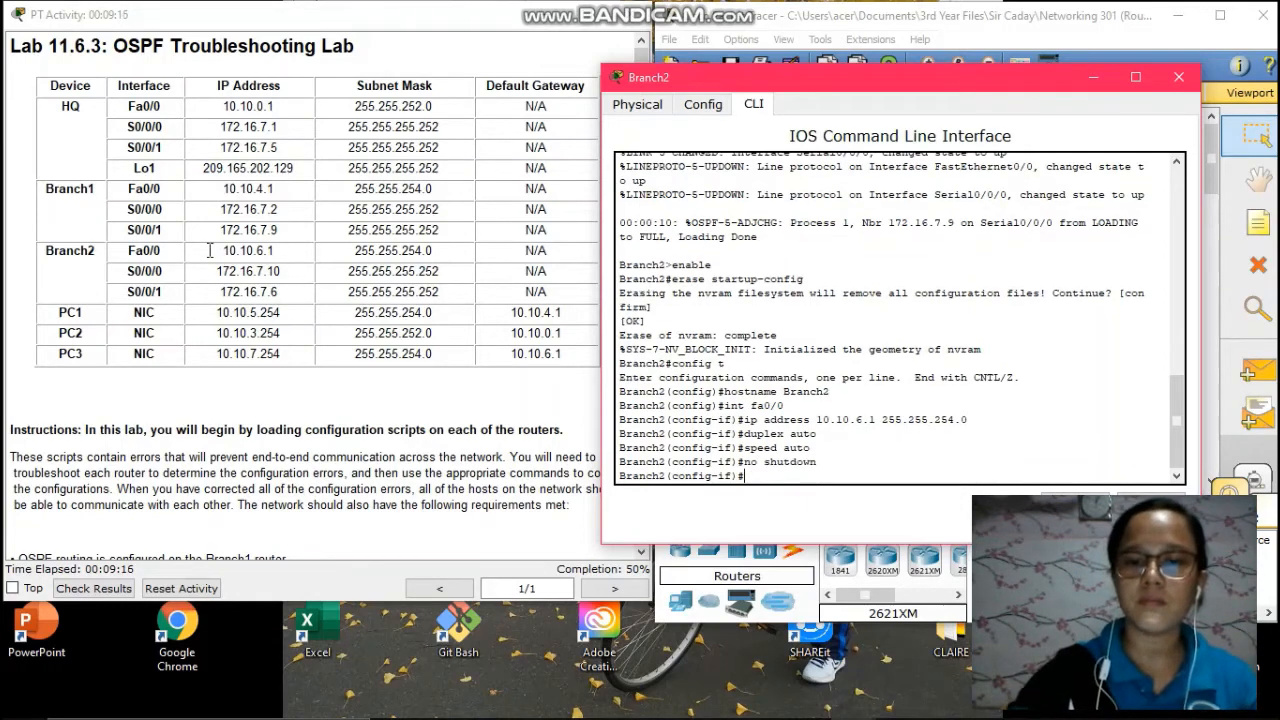
type("exit")
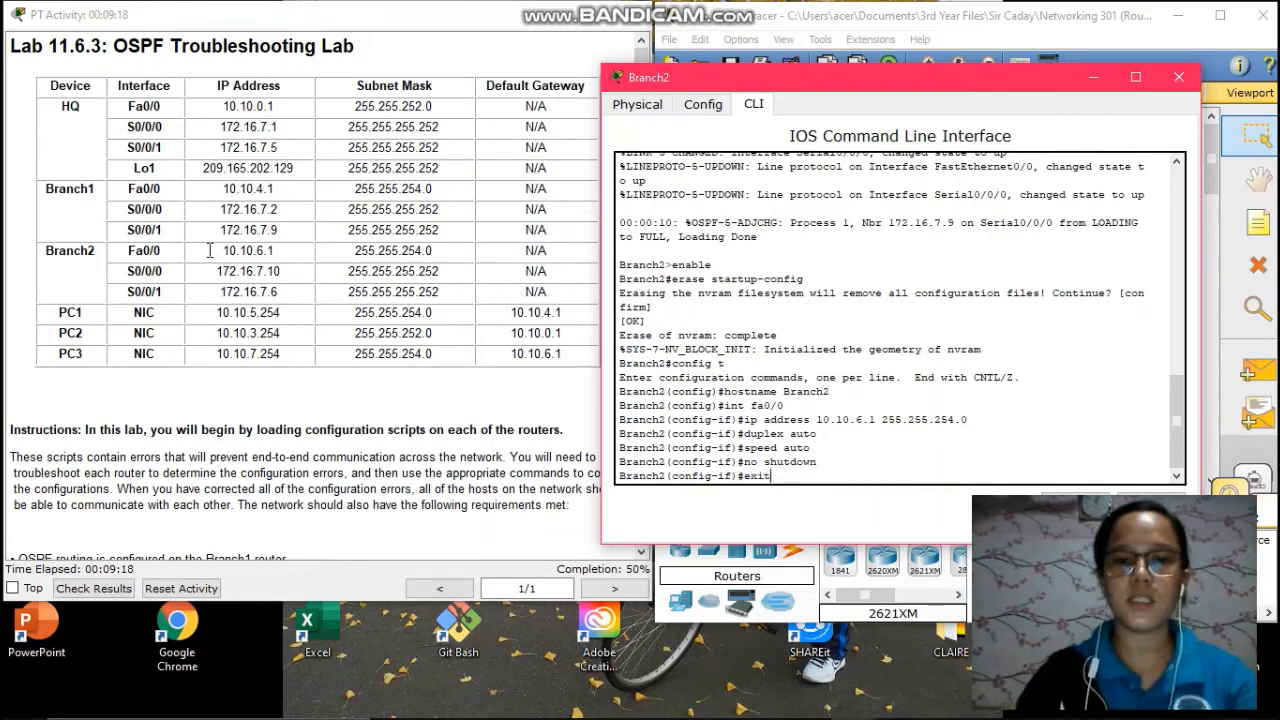
key("Return")
- Assign IP address 172.16.7.10 with subnet mask 255.255.255.252 to Branch2's interface s0/0/0
type("int")
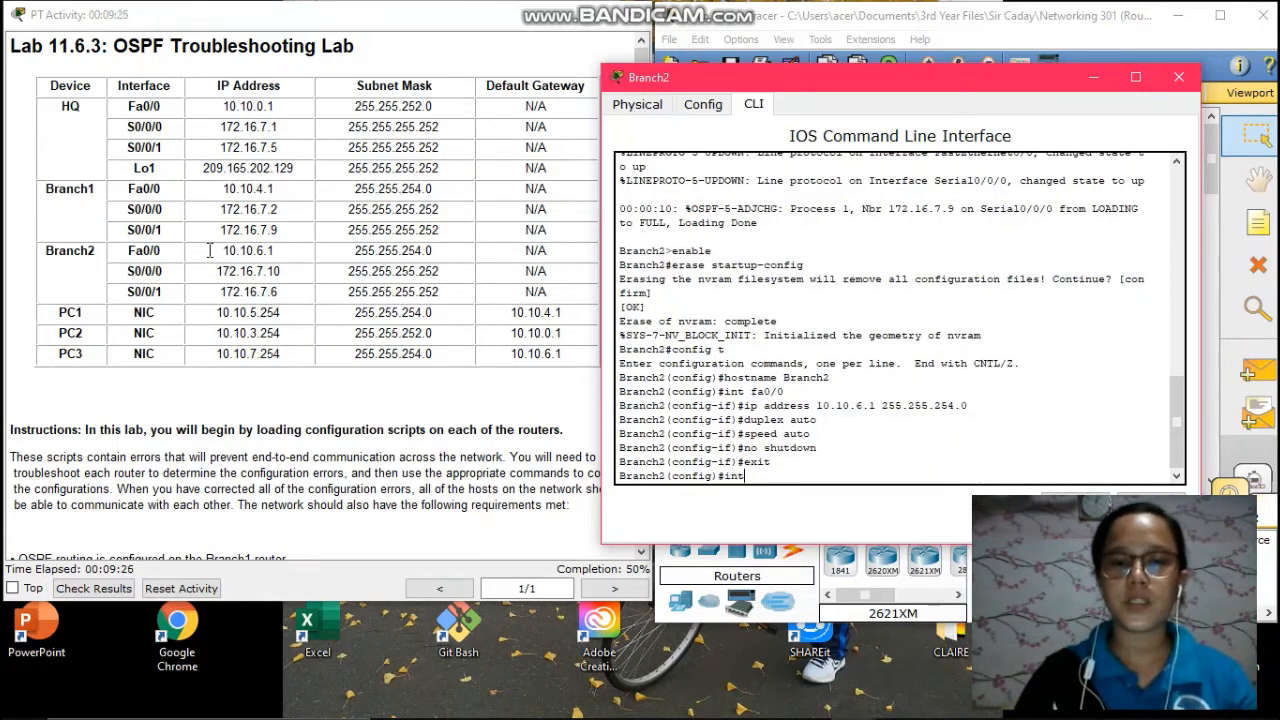
type(" s0")
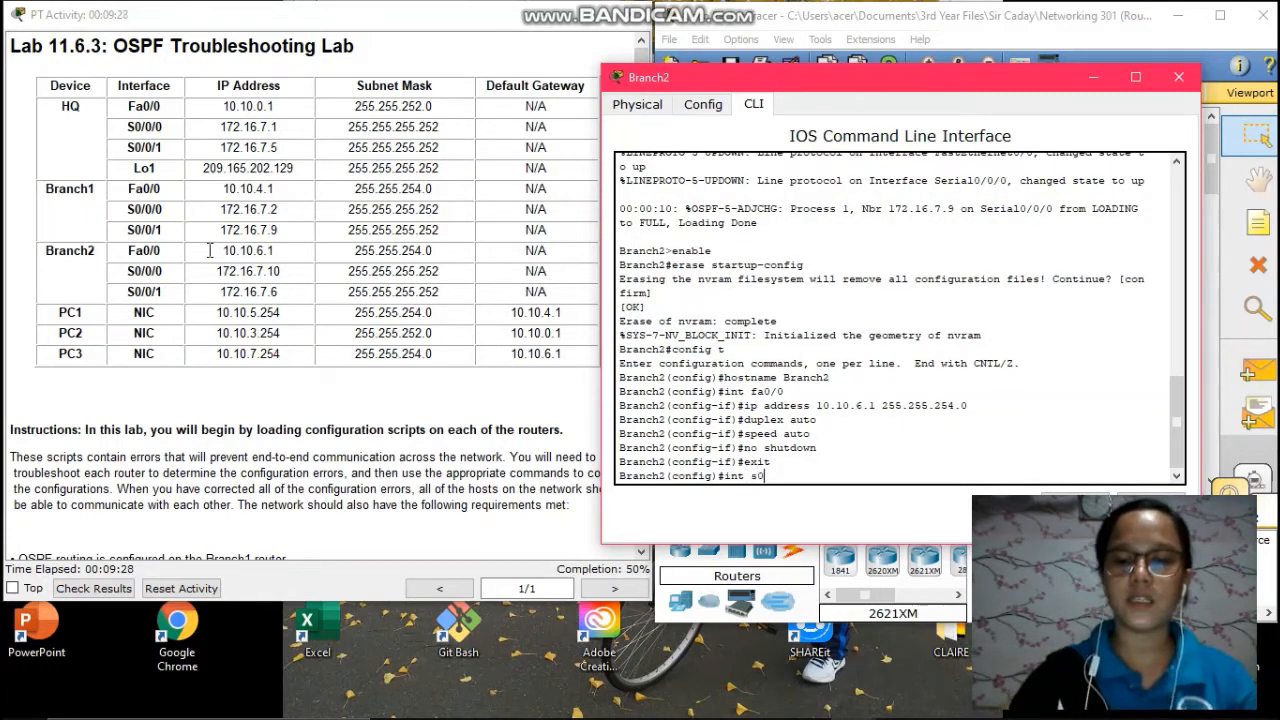
type("/0/")
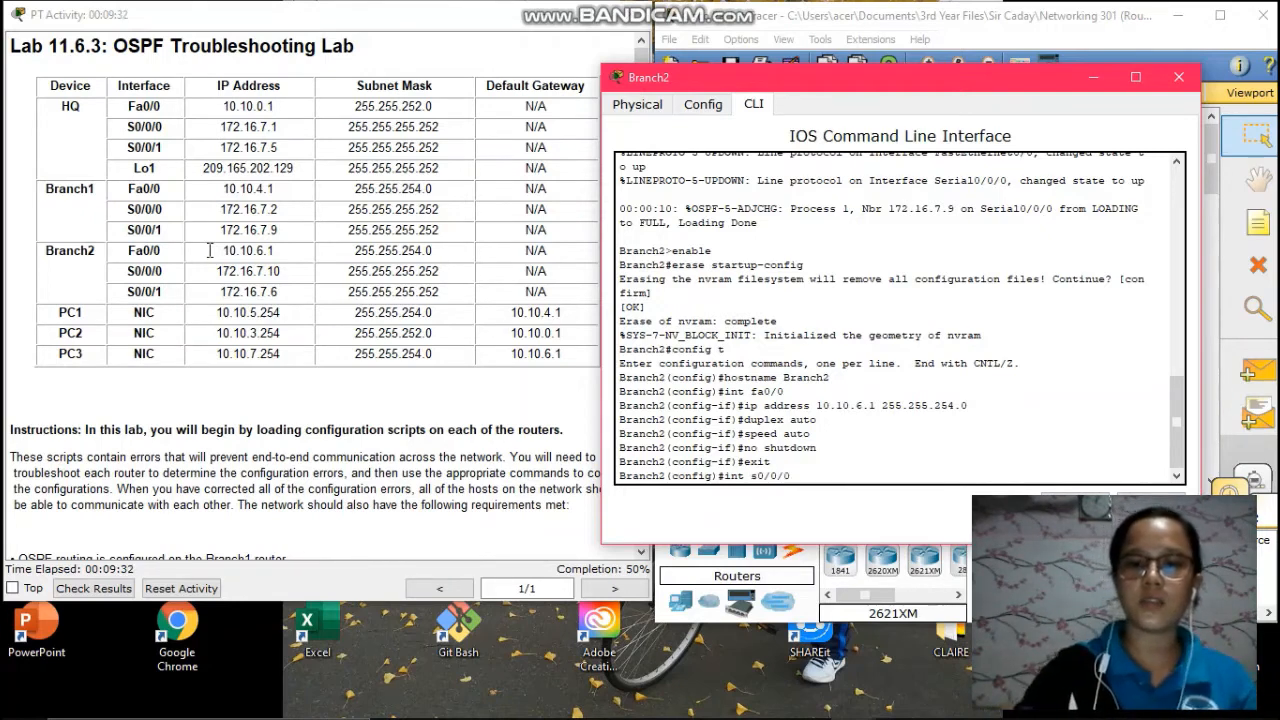
type("0")
key("Return")
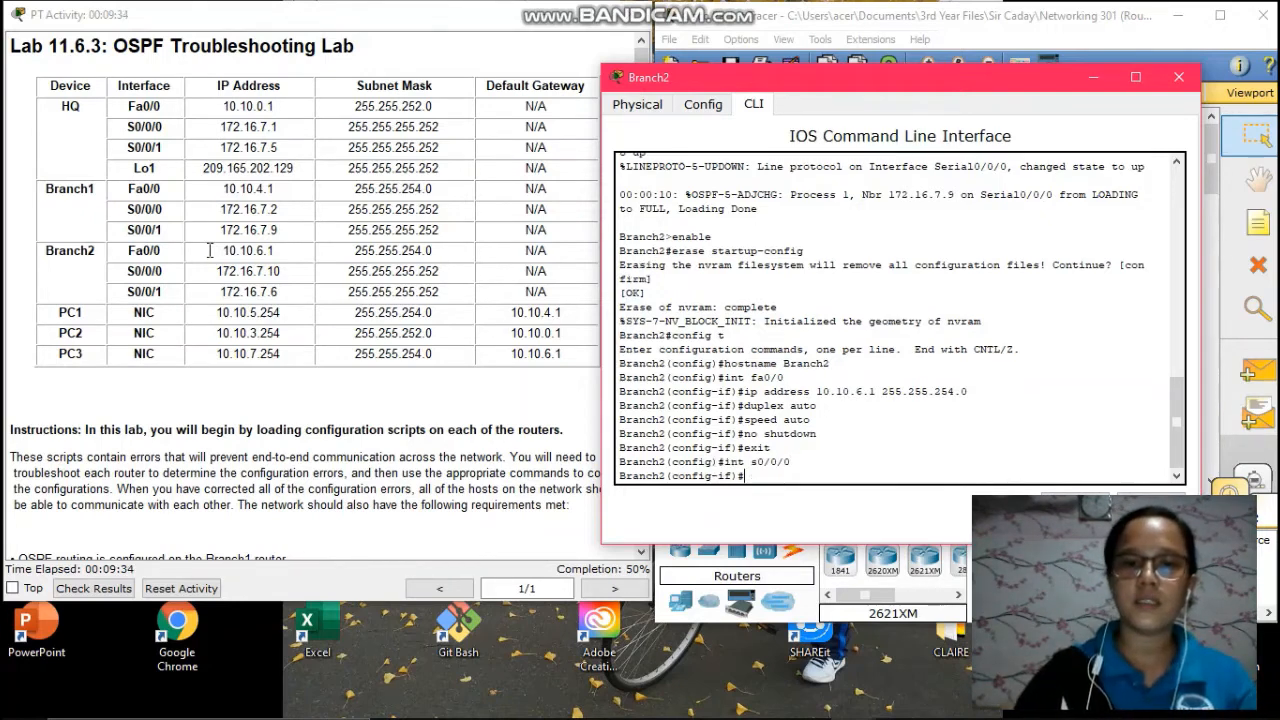
type("ip address ")
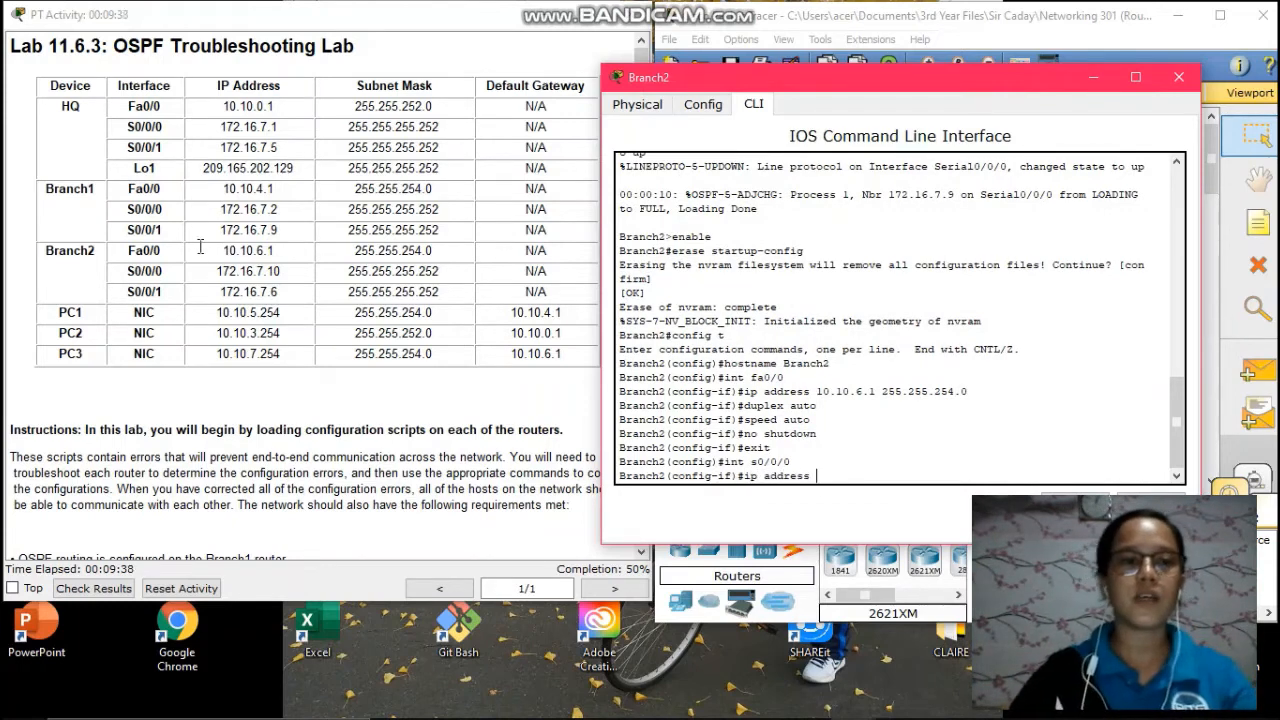
type("1")
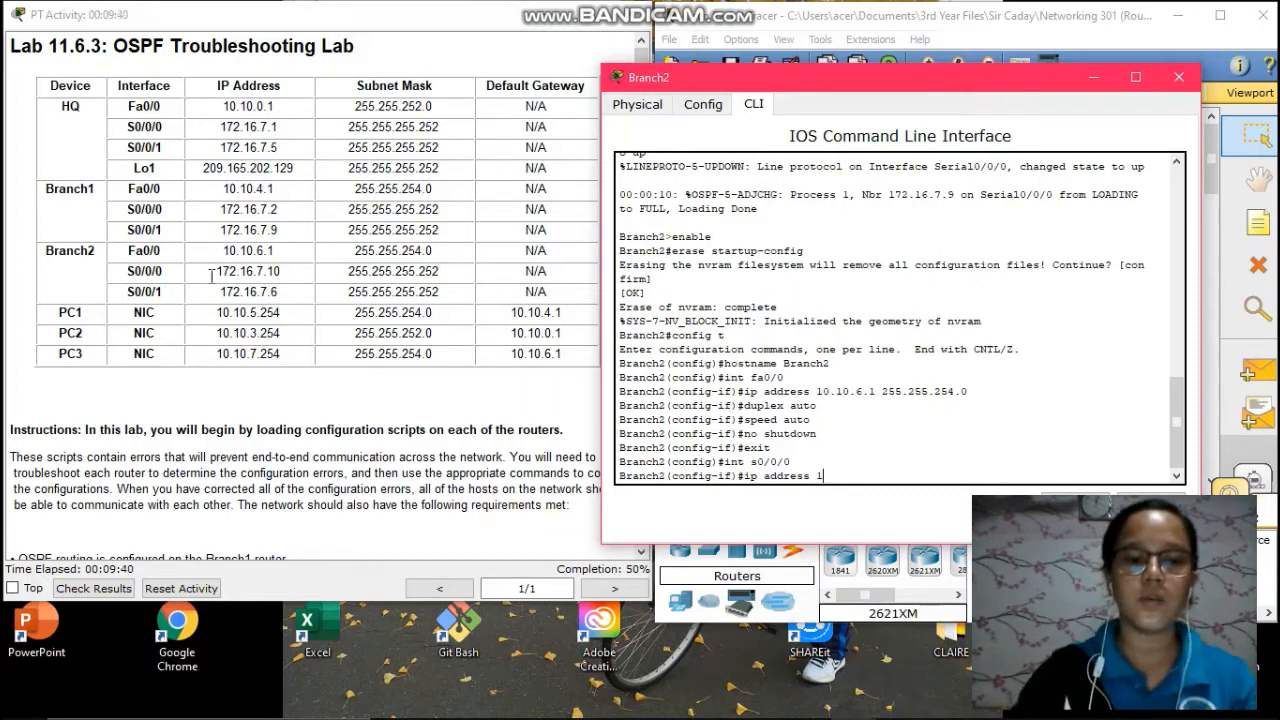
type("72.1")
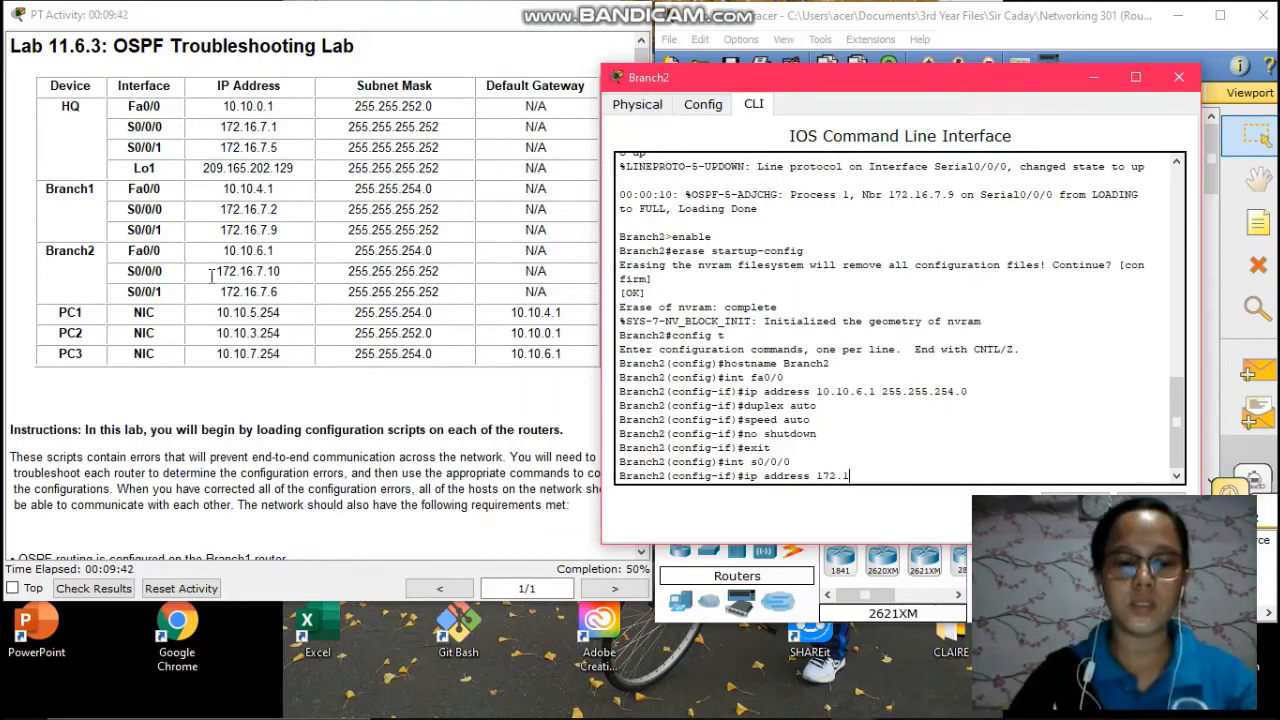
type("6.7")
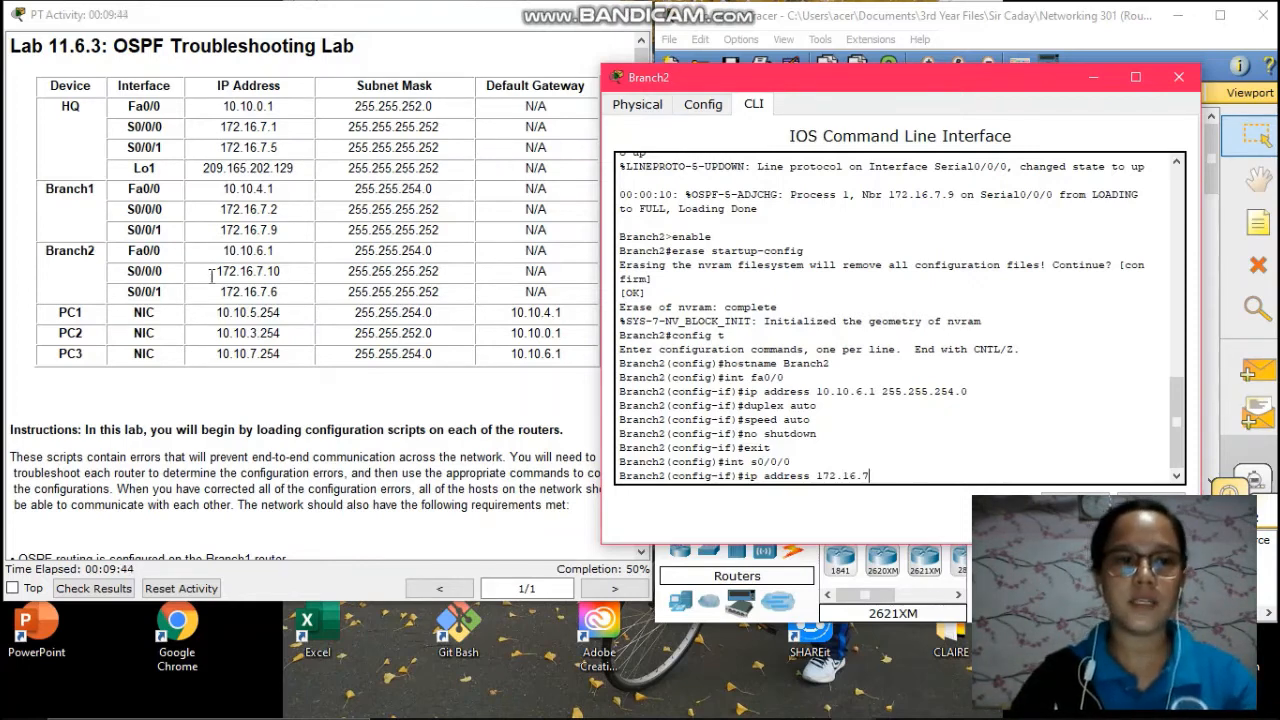
type(".10")
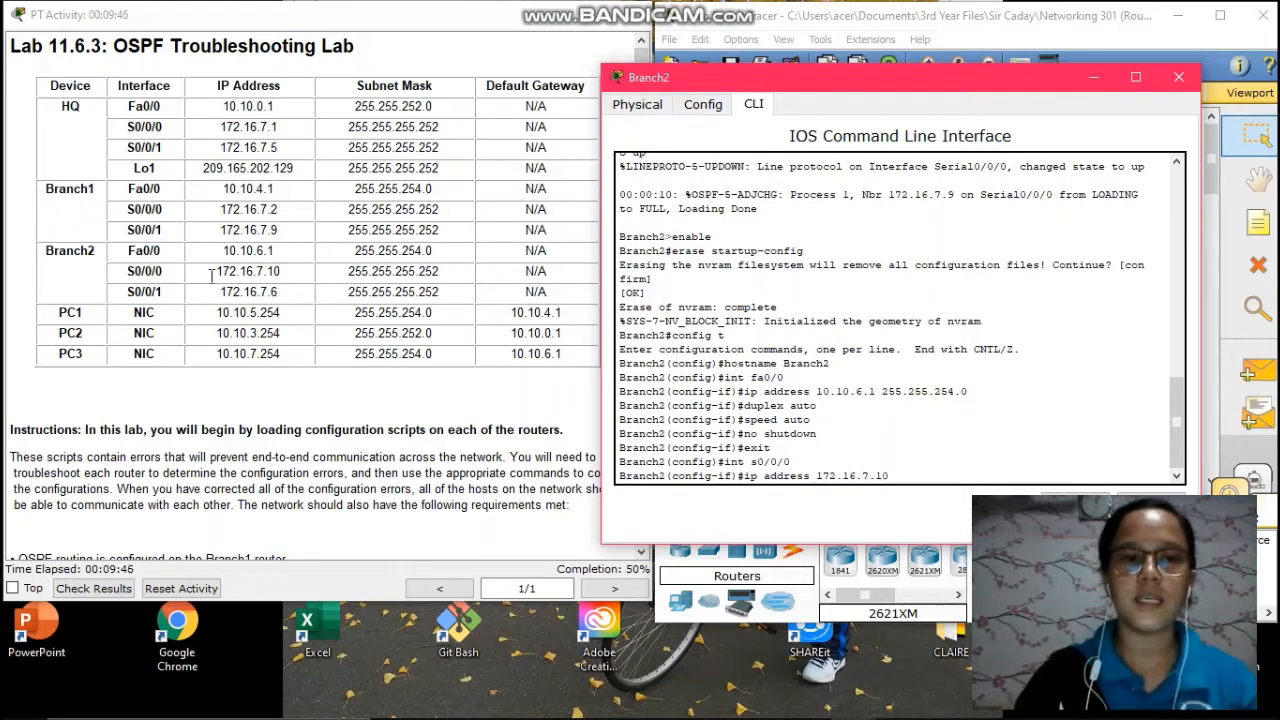
type(" 25")
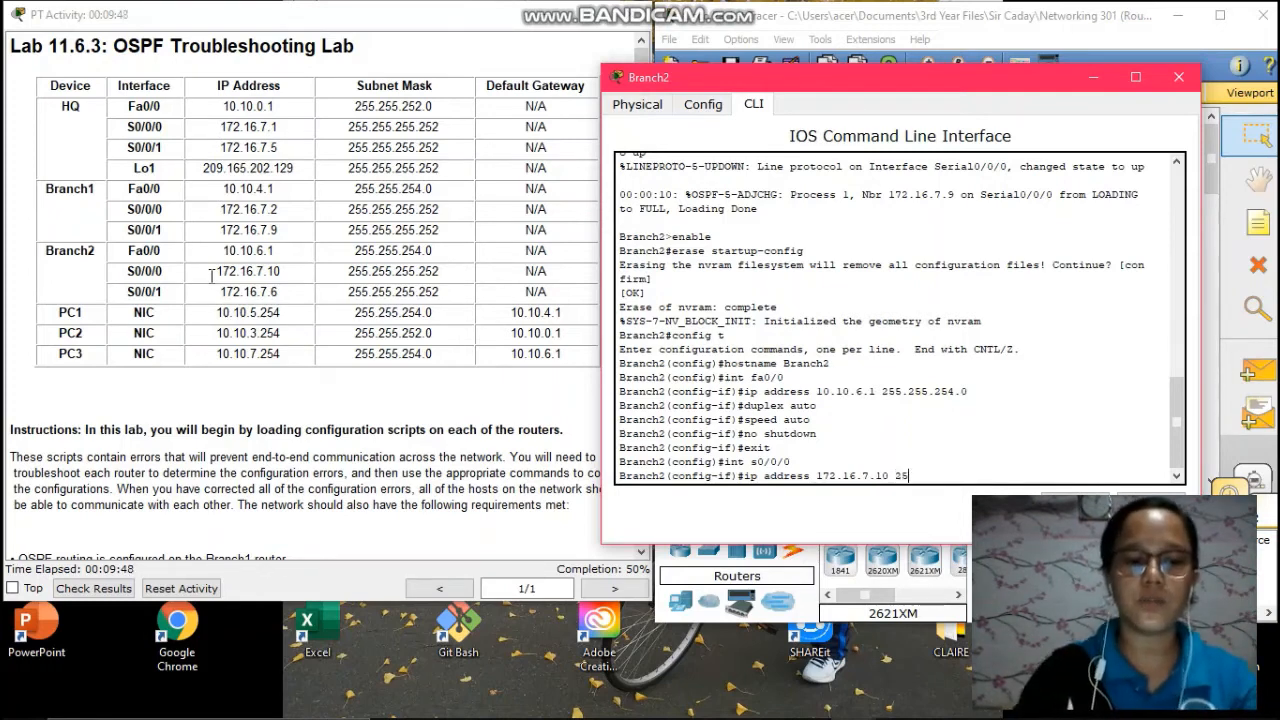
type("5.255.")
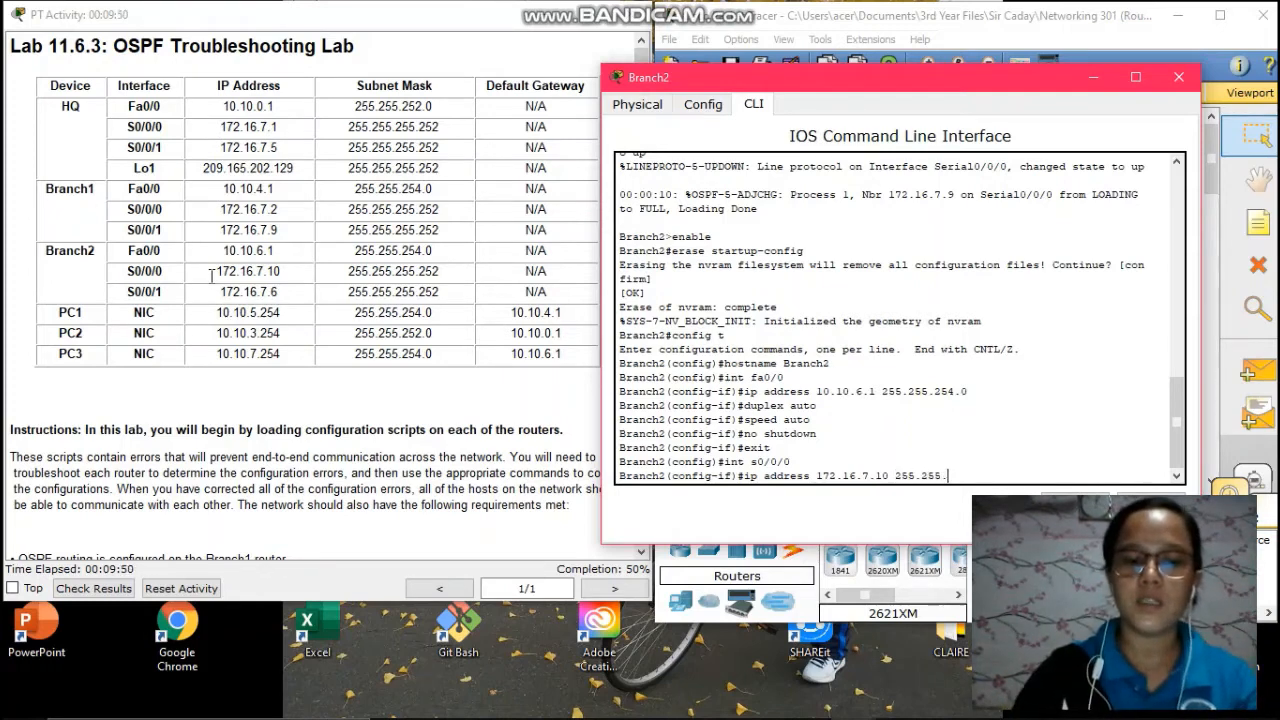
type("255.252")
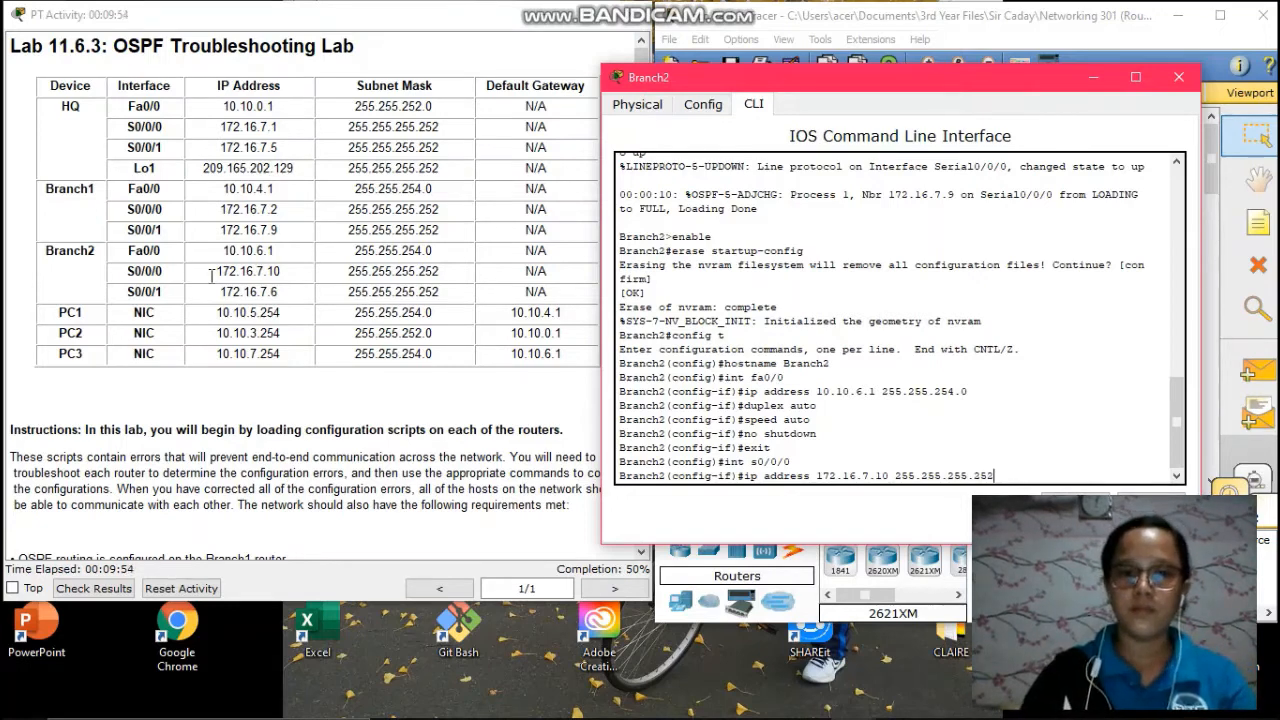
key("Return")
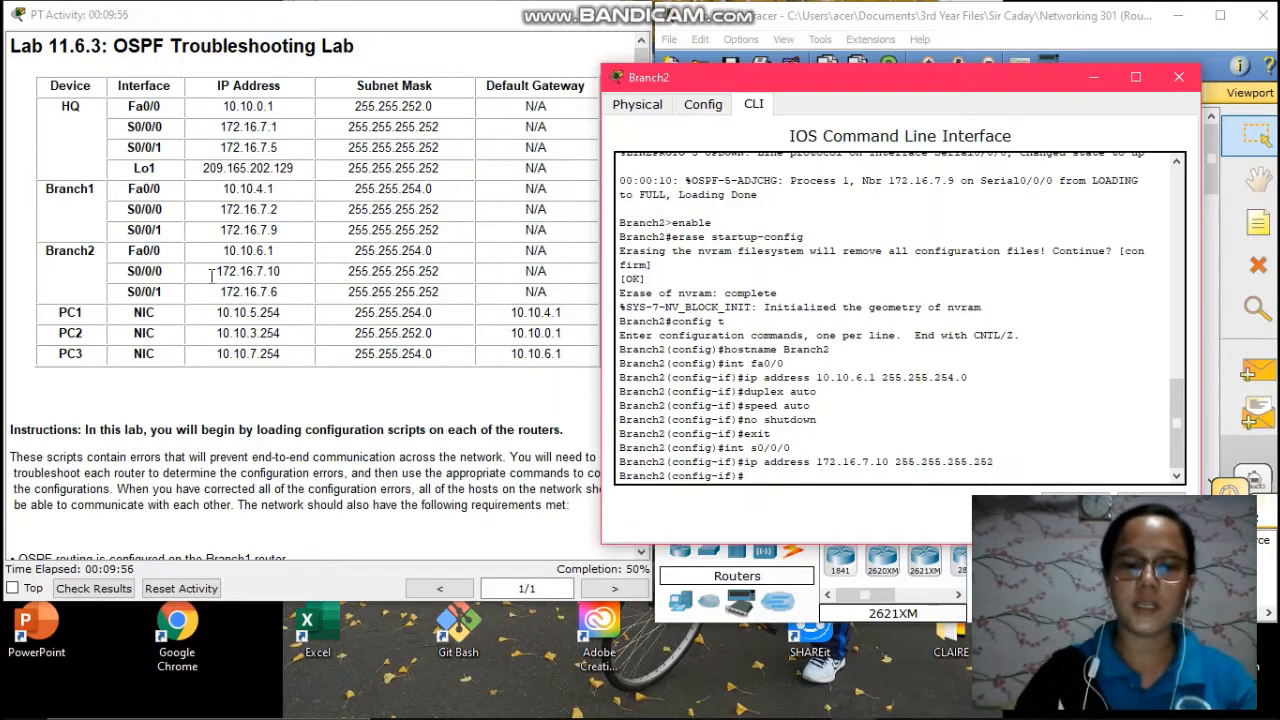
- Set the clock rate to 64000 on Branch2's interface s0/0/0
type("clock ra")
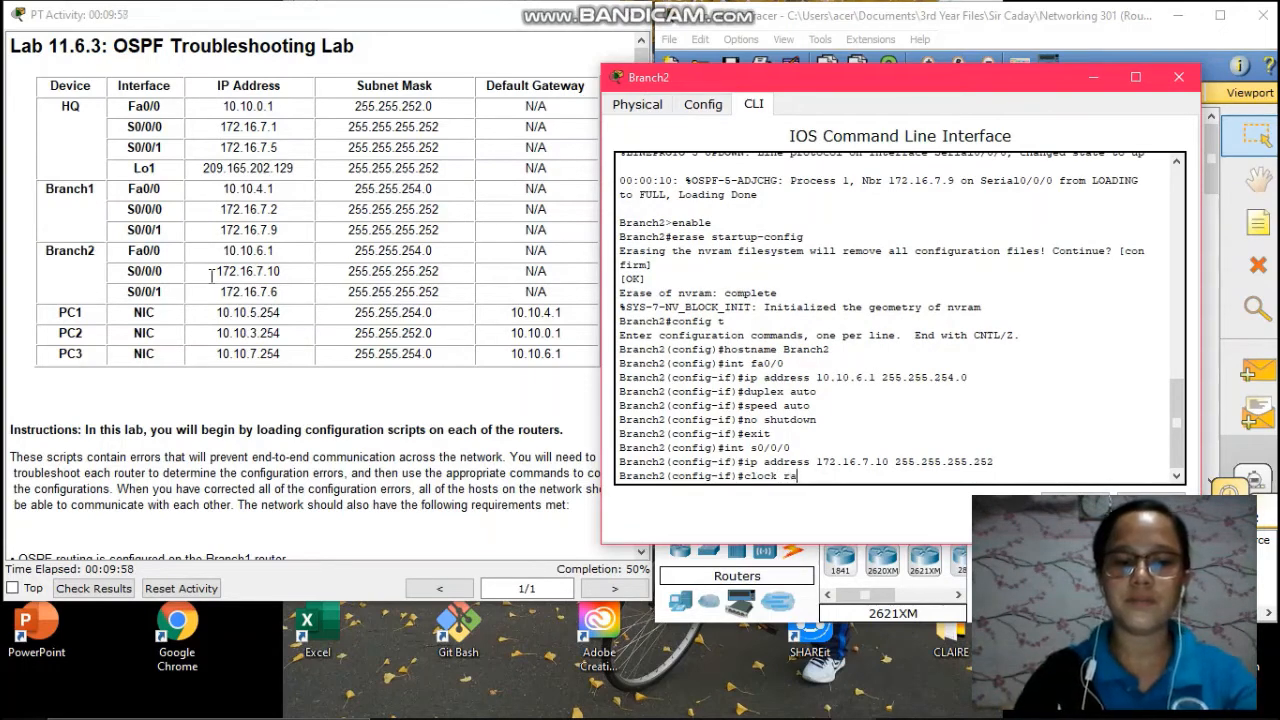
type("te 64000")
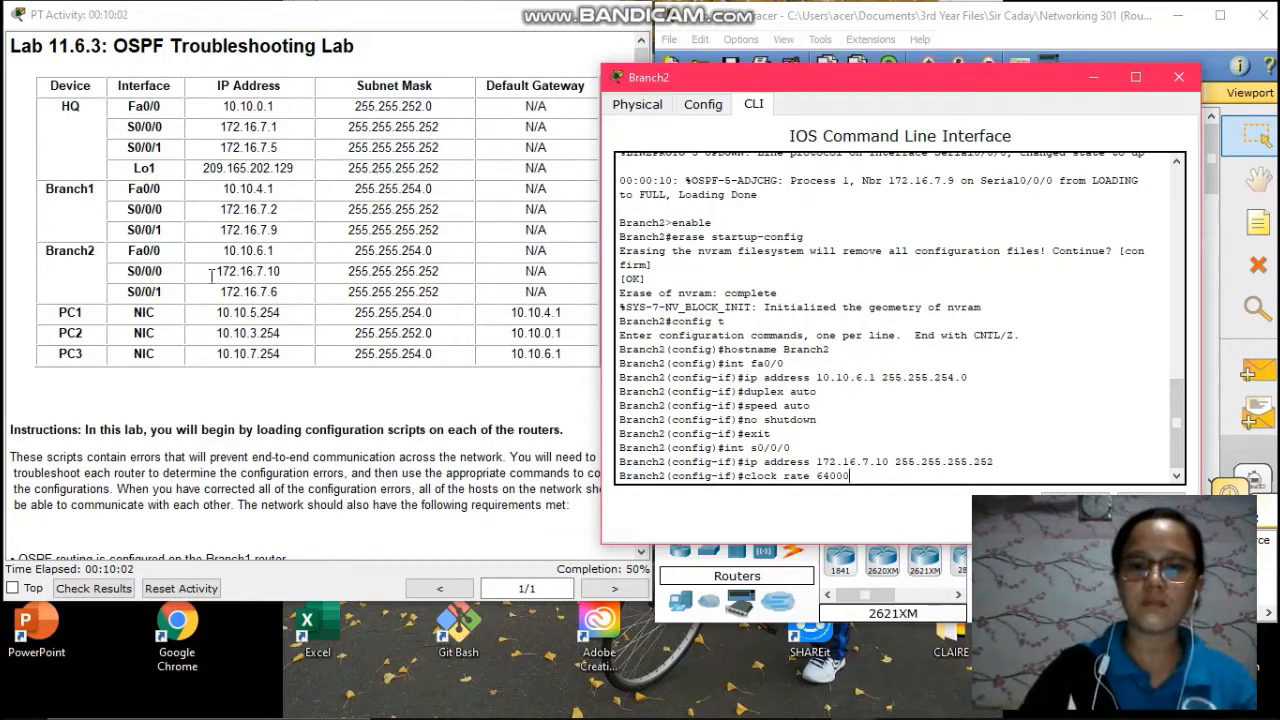
key("Return")
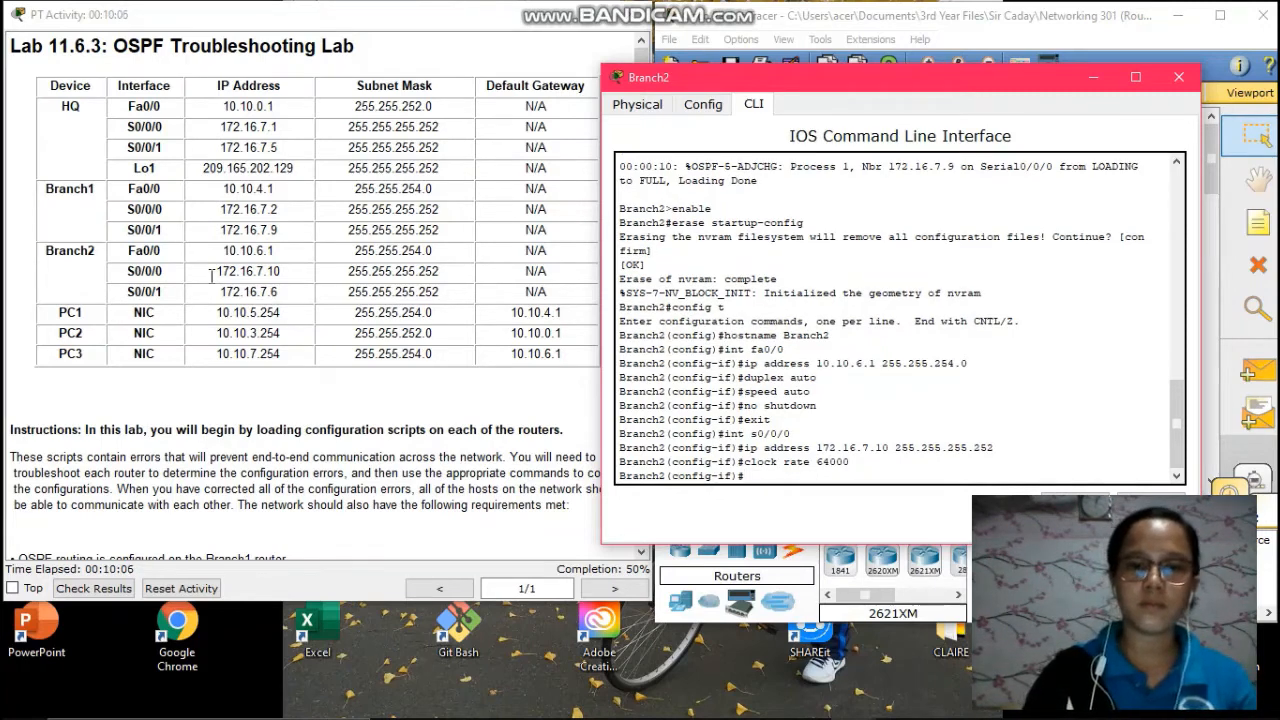
- Enable Branch2's interface s0/0/0 with no shutdown and exit its interface configuration
type("no shu")
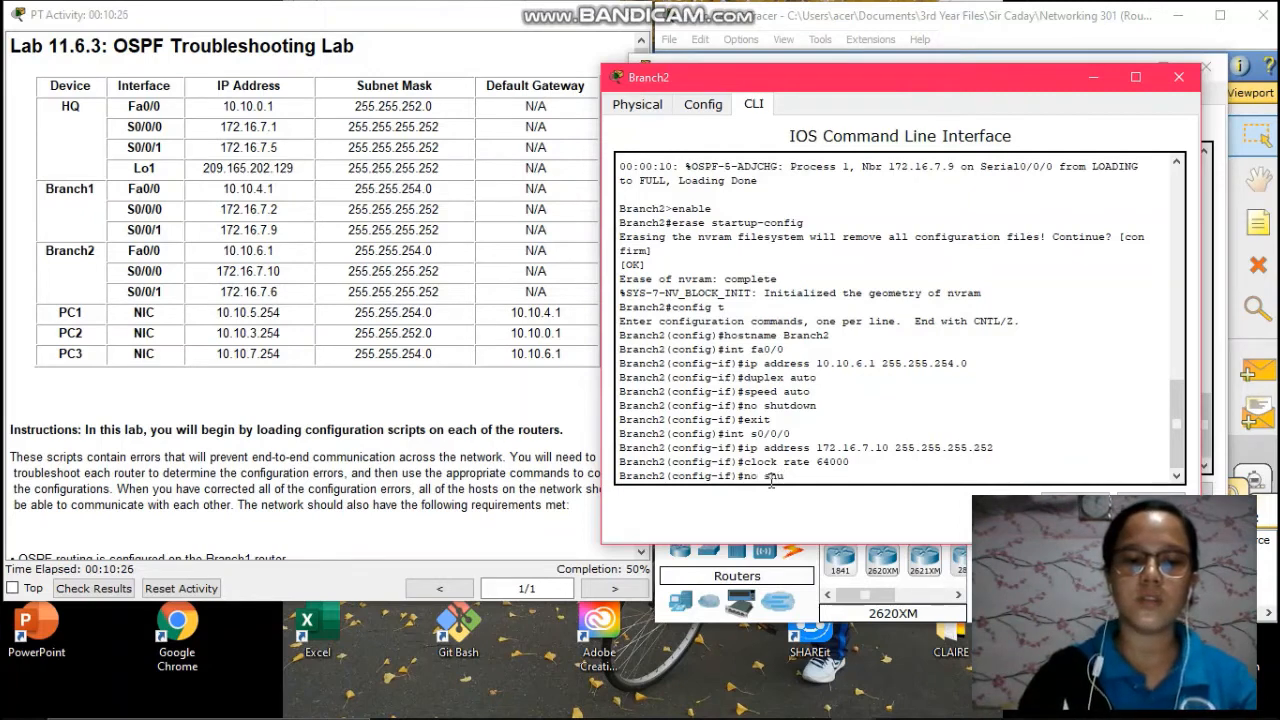
type("tdown")
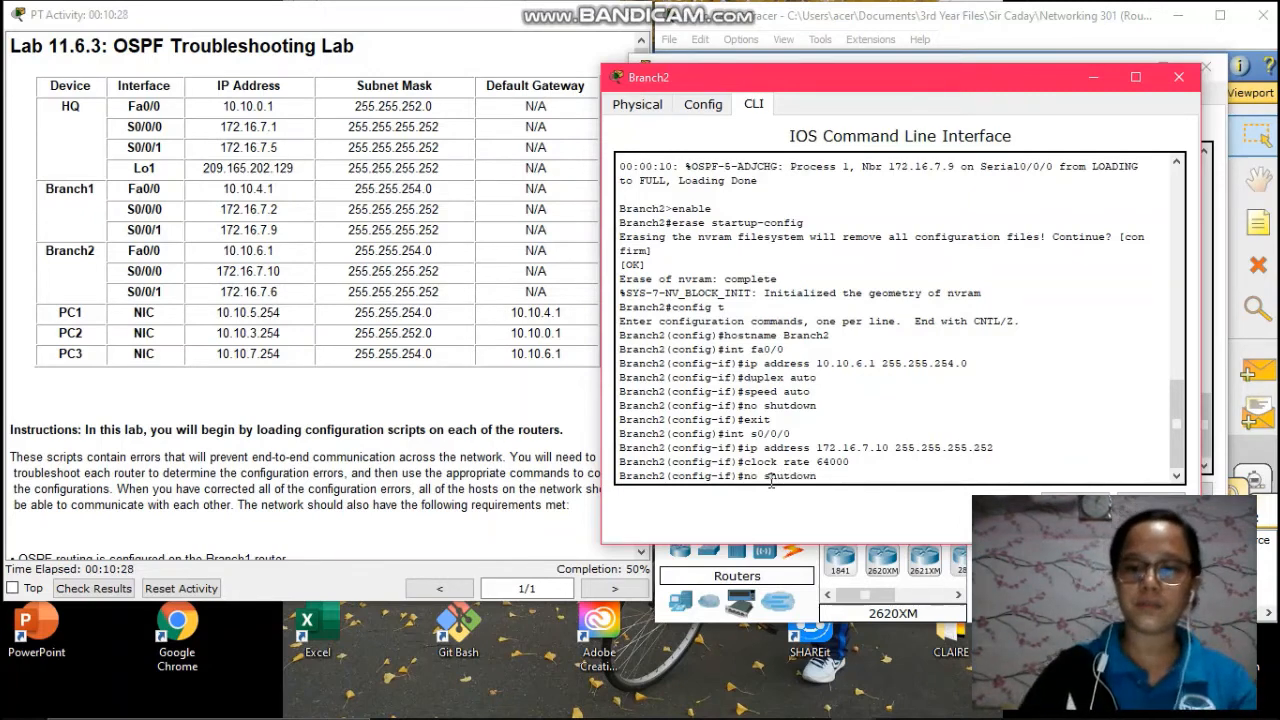
key("Return")
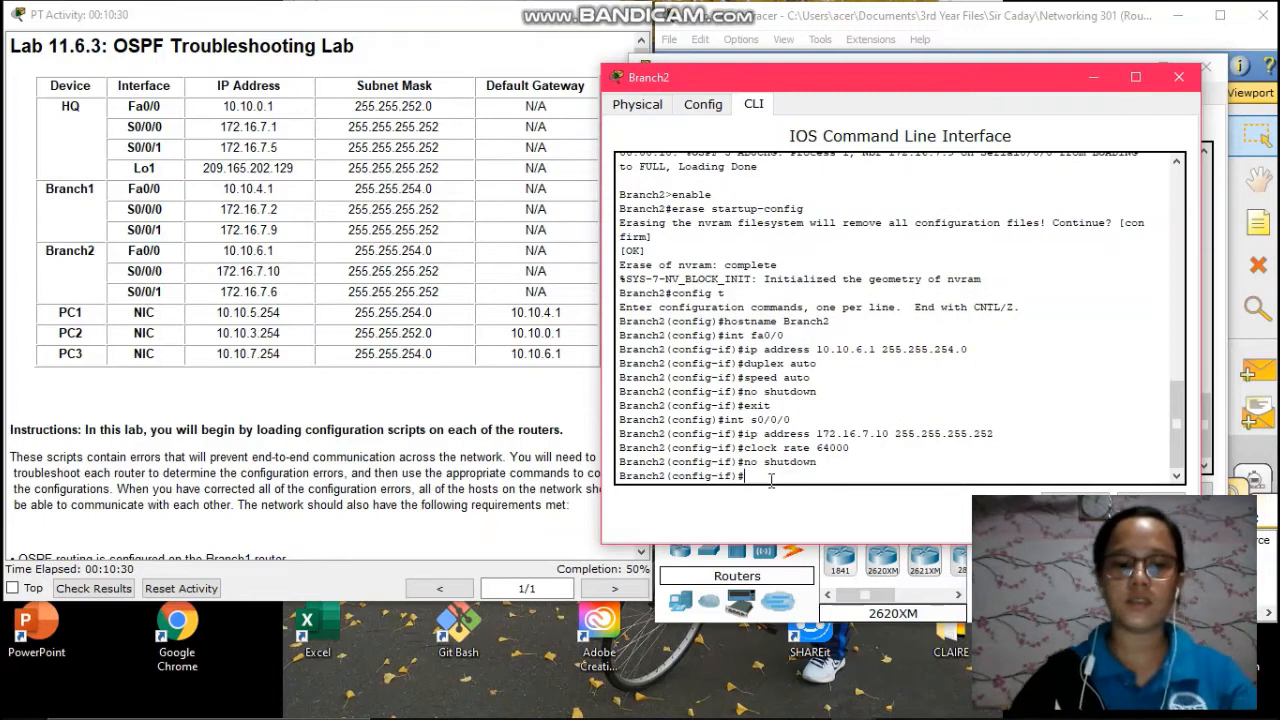
type("exit")
key("Return")
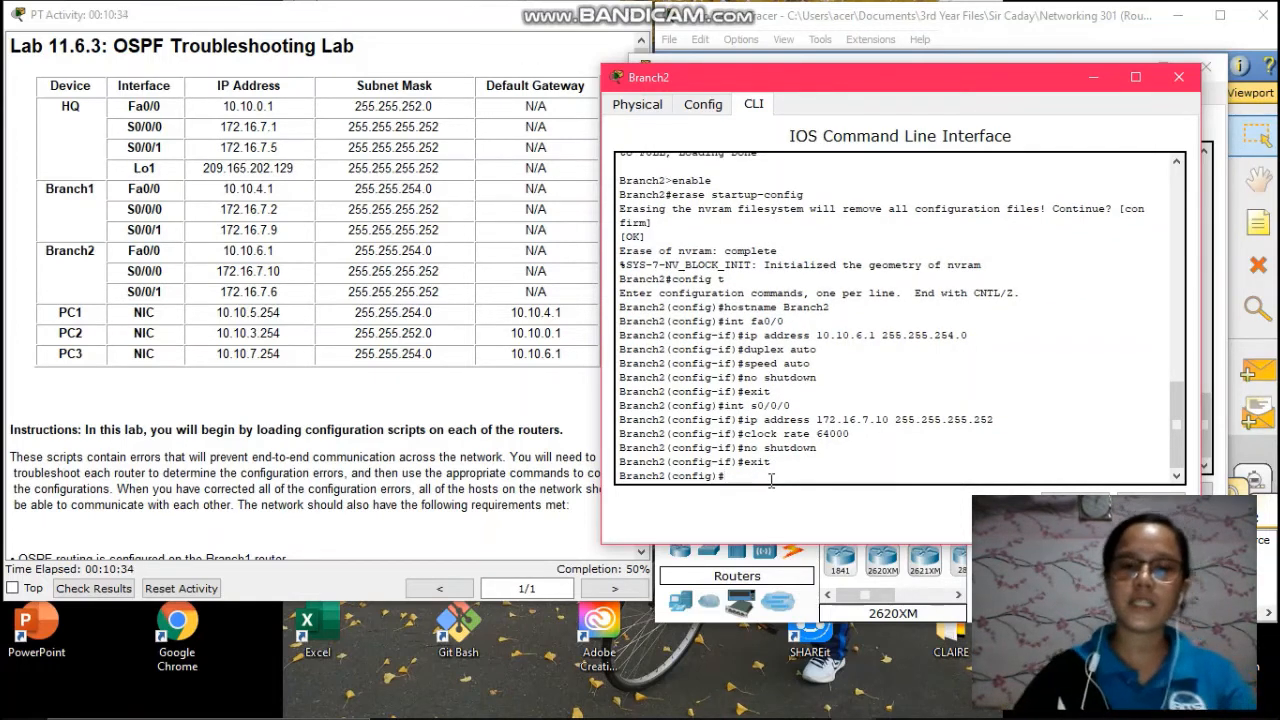
- Assign IP address 172.16.7.6 with subnet mask 255.255.255.252 to Branch2's interface s0/0/1
type("int s")
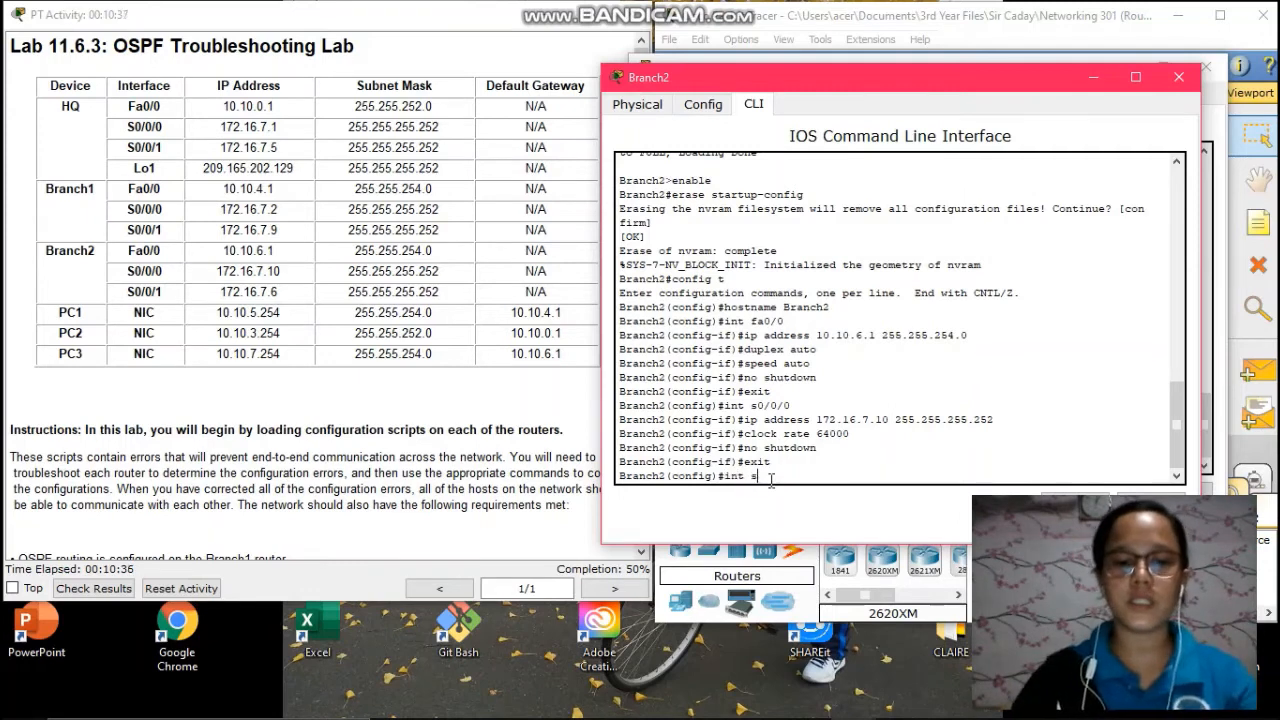
type("0/0/1")
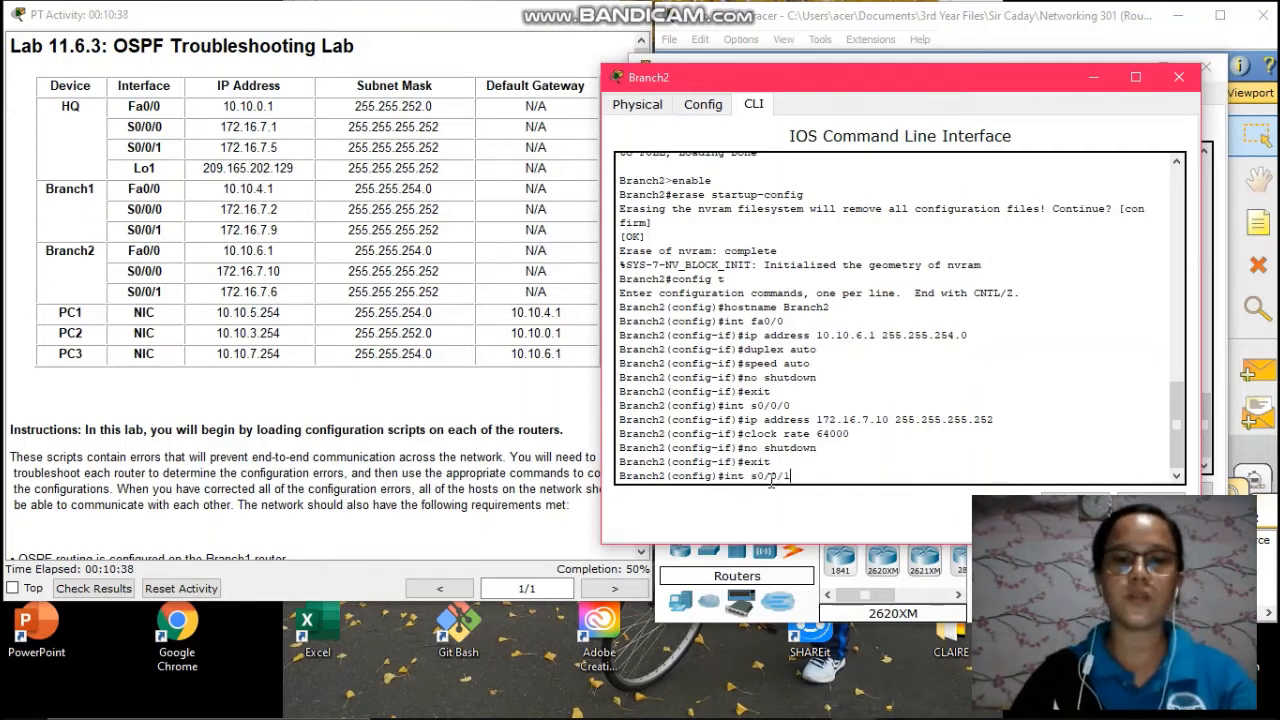
key("Return")
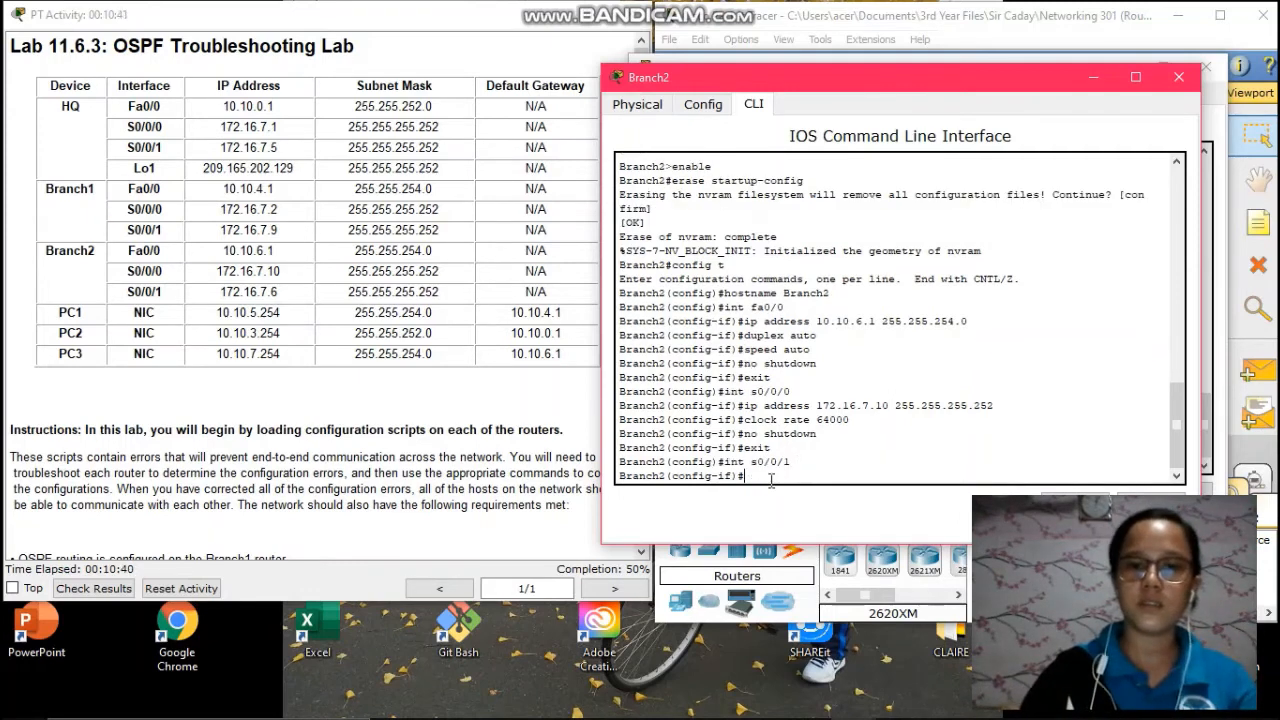
type("ip address")
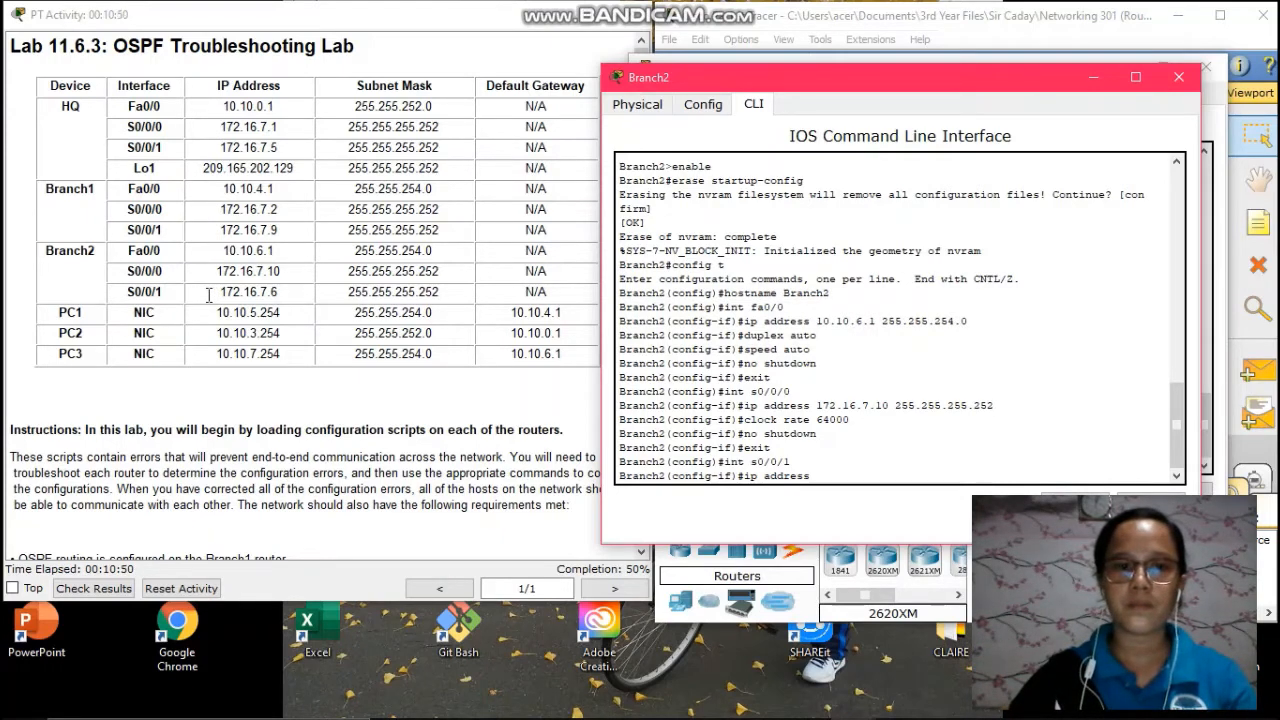
type("172.16.")
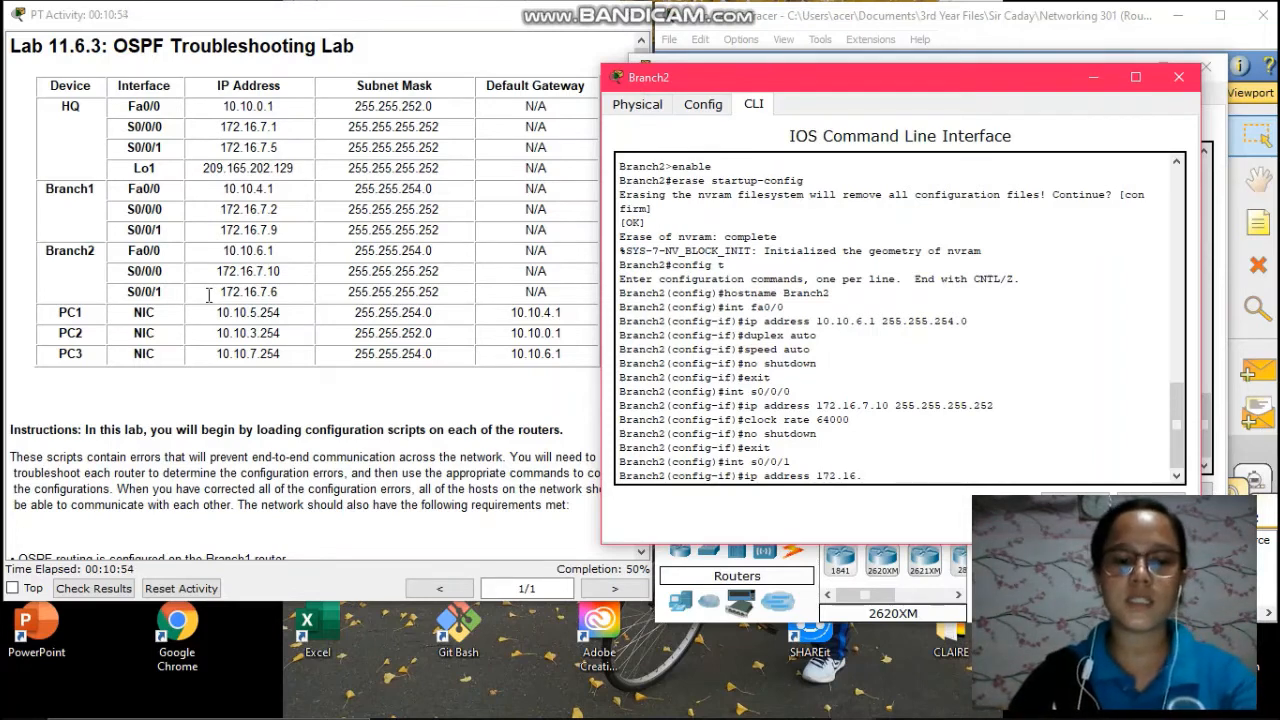
type("7.")
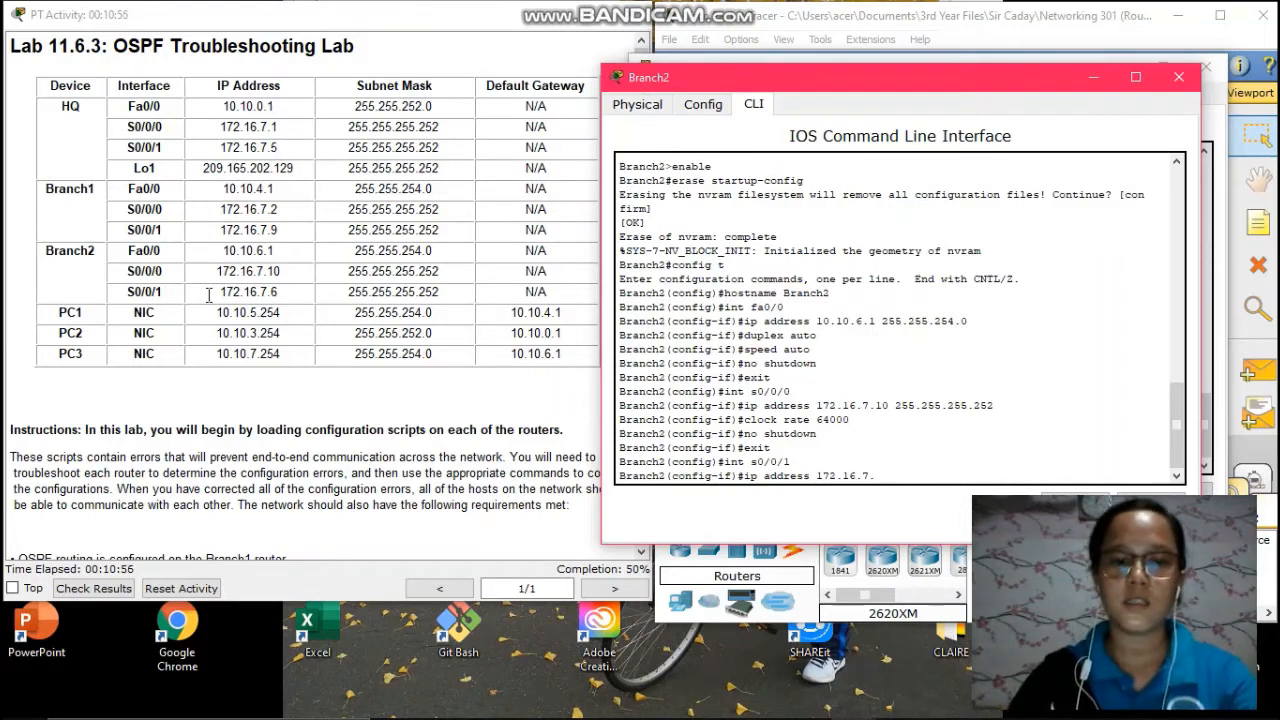
type("5")
key("BackSpace")
type("6")
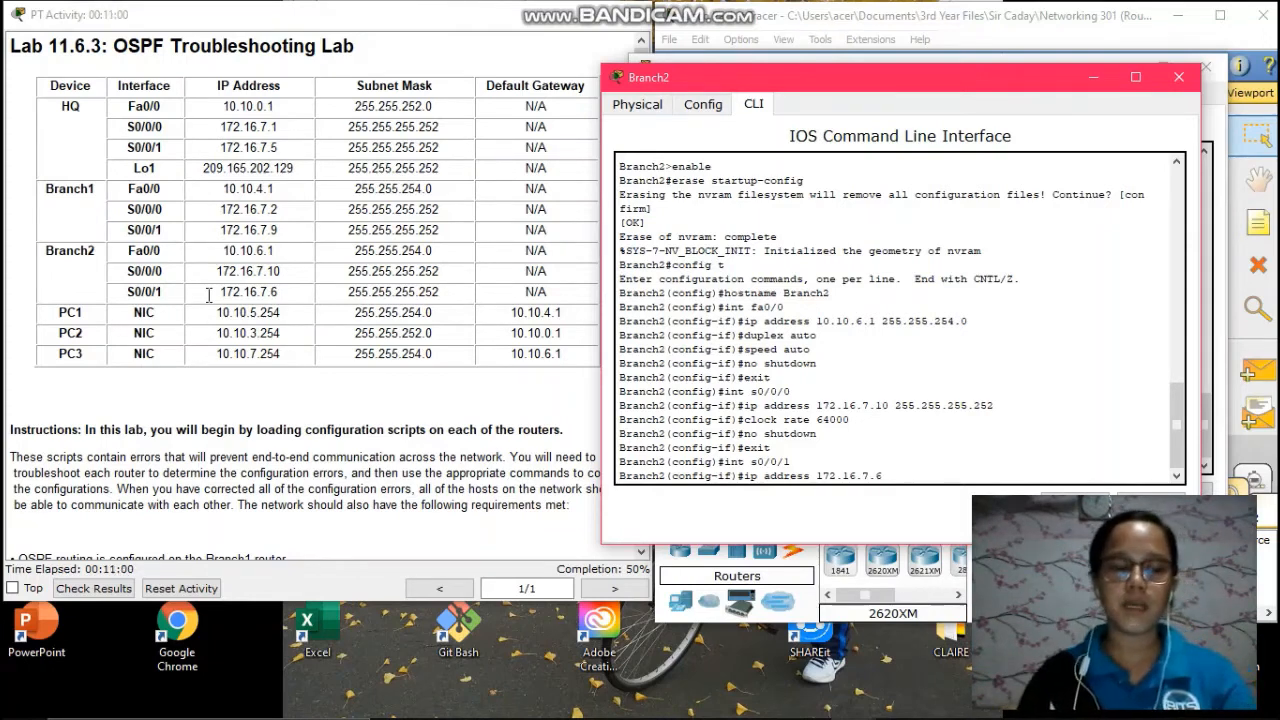
type(" 255.2")
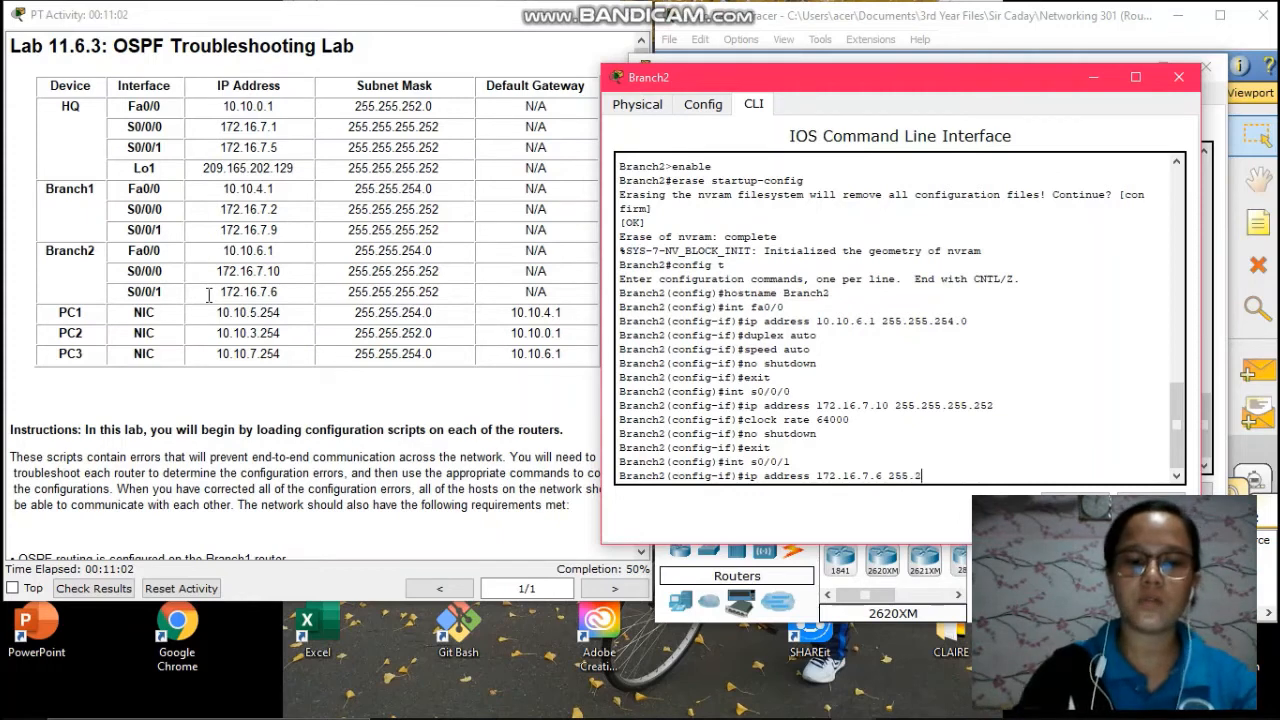
type("55.255")
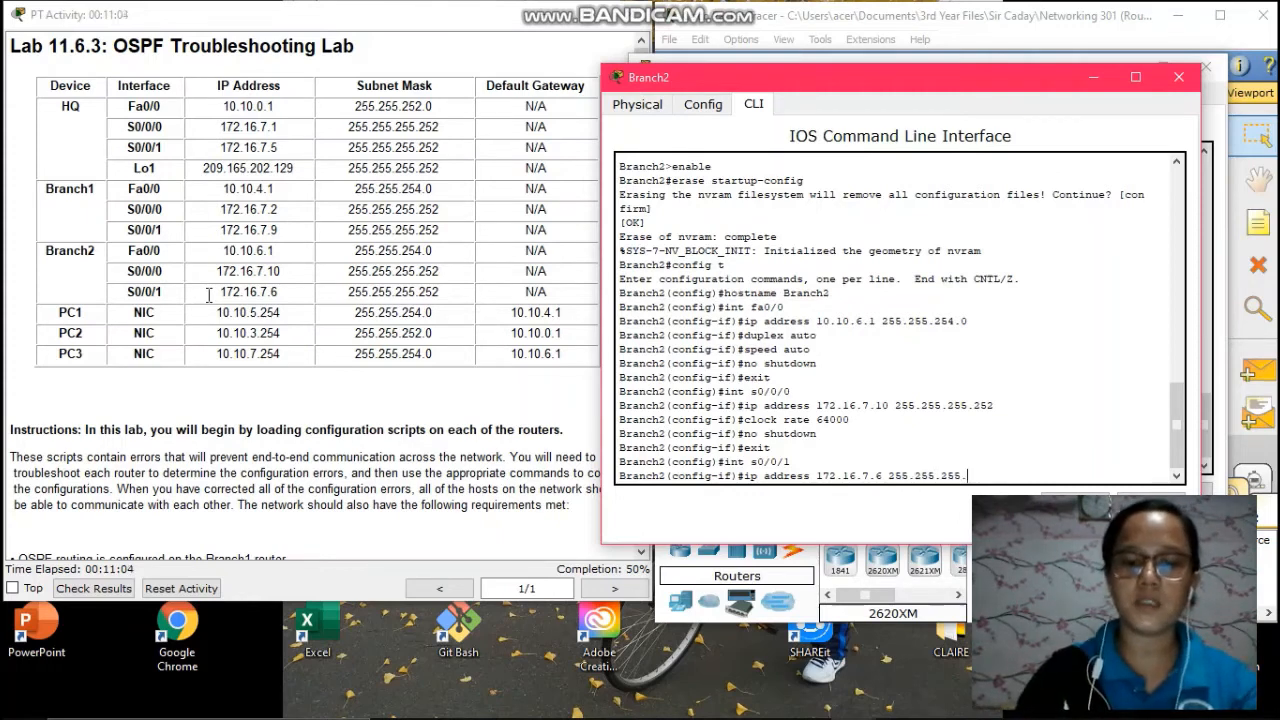
type(".252")
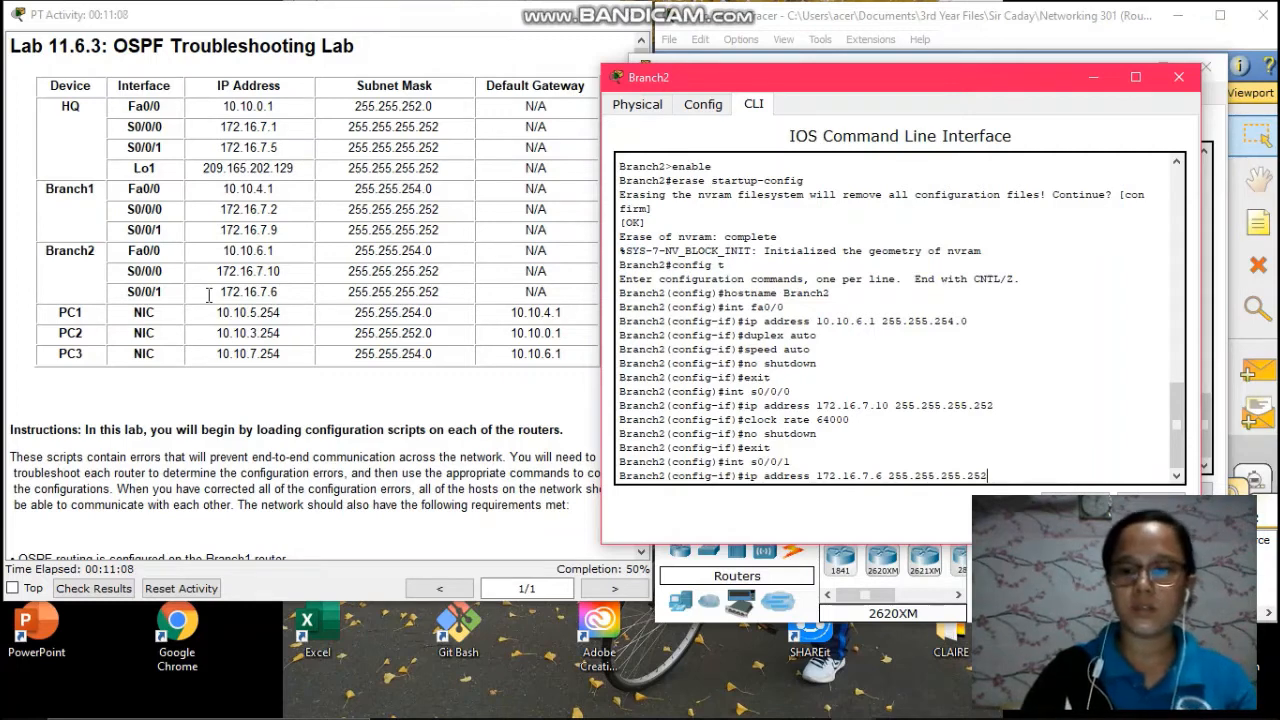
key("Return")
- Enable Branch2's interface s0/0/1 with no shutdown and return to global configuration mode
type("no ")
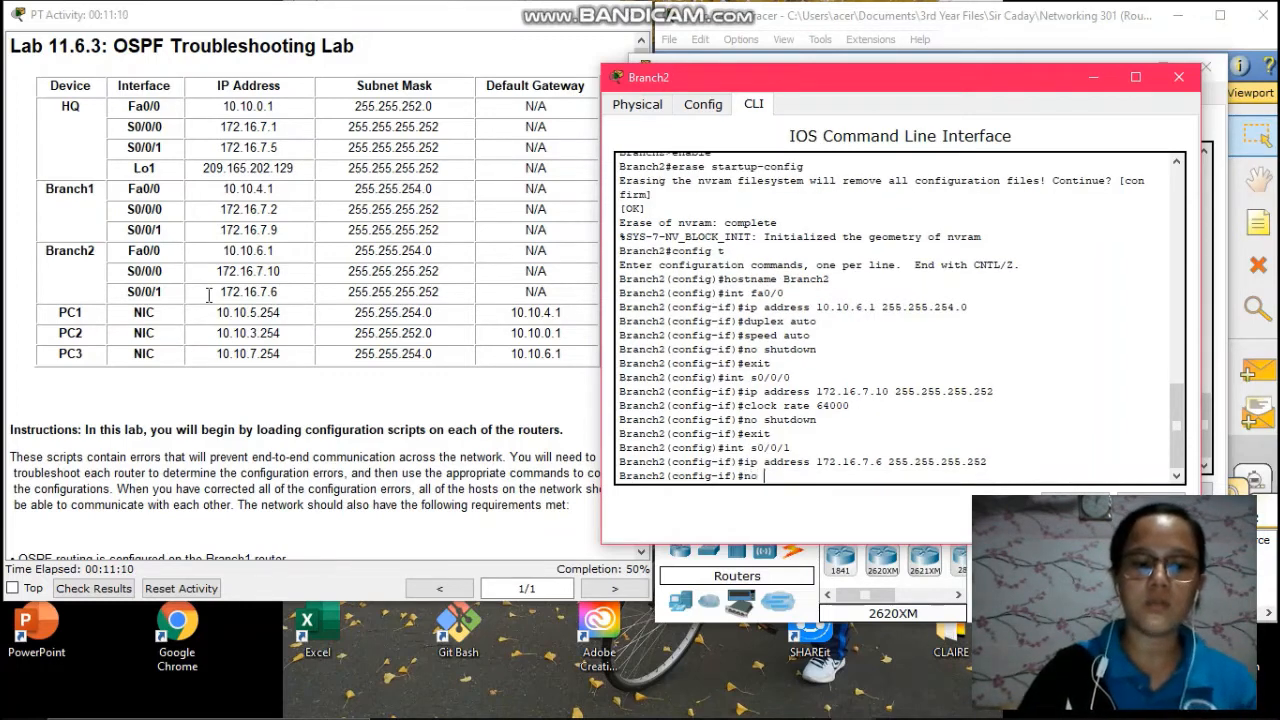
type("shutdown")
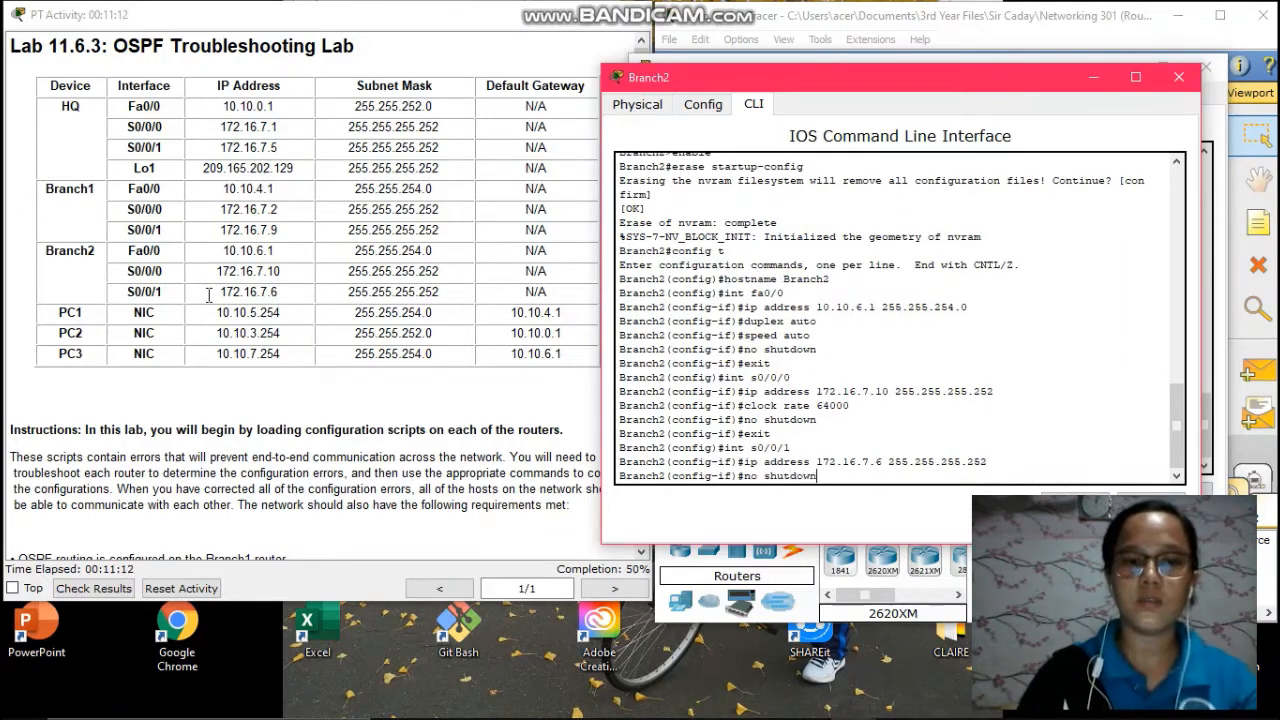
key("Return")
type("exit")
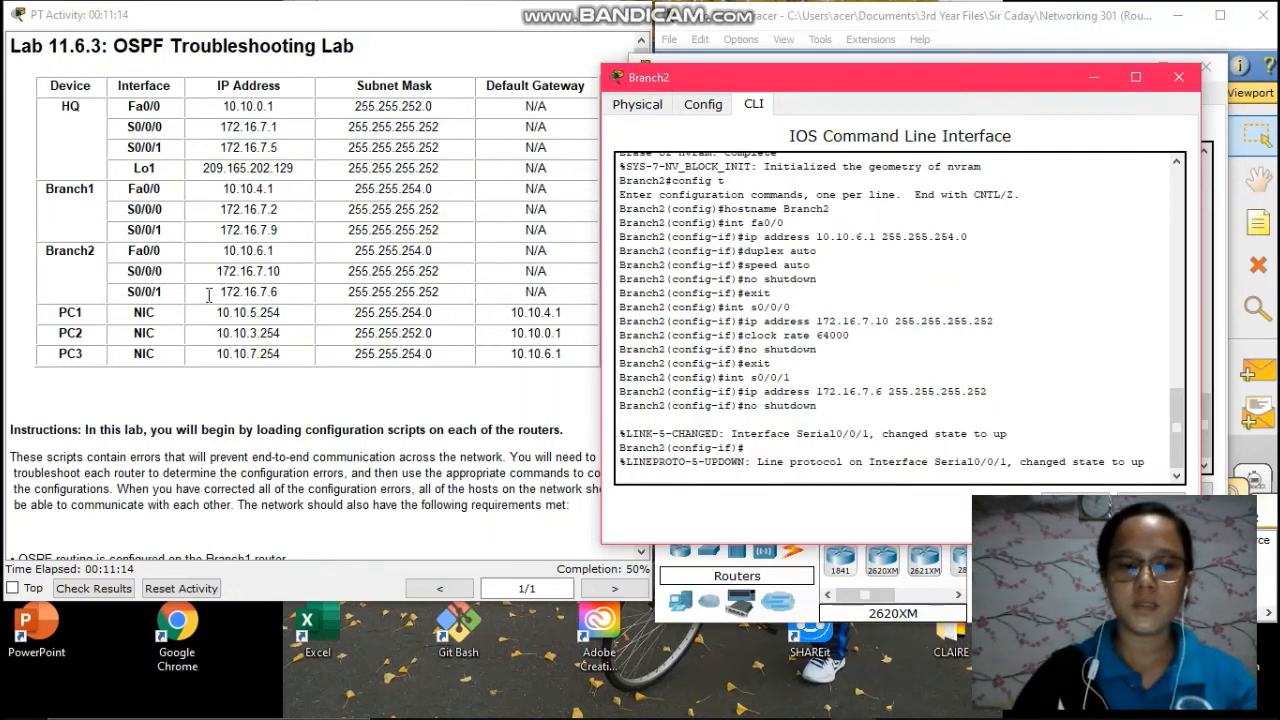
key("Return")
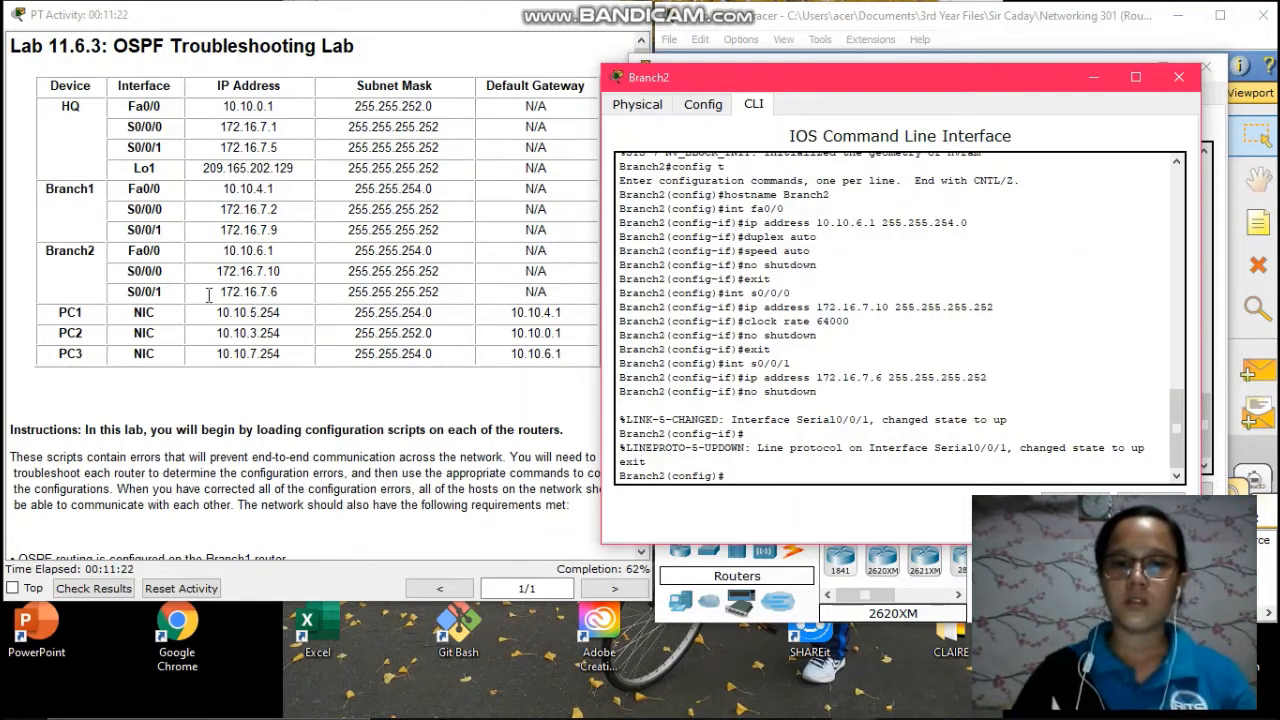
- Enter the router configuration command for OSPF process 1 on Branch2
type("router")
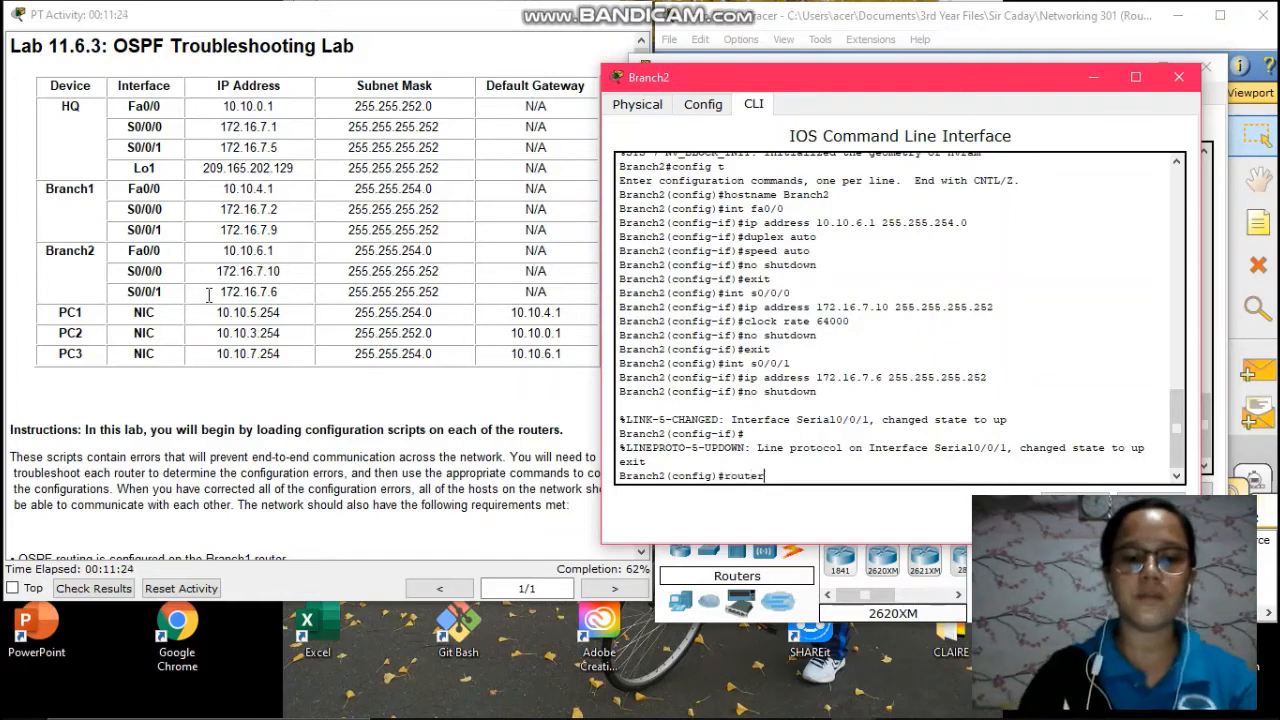
type(" ospf 1")
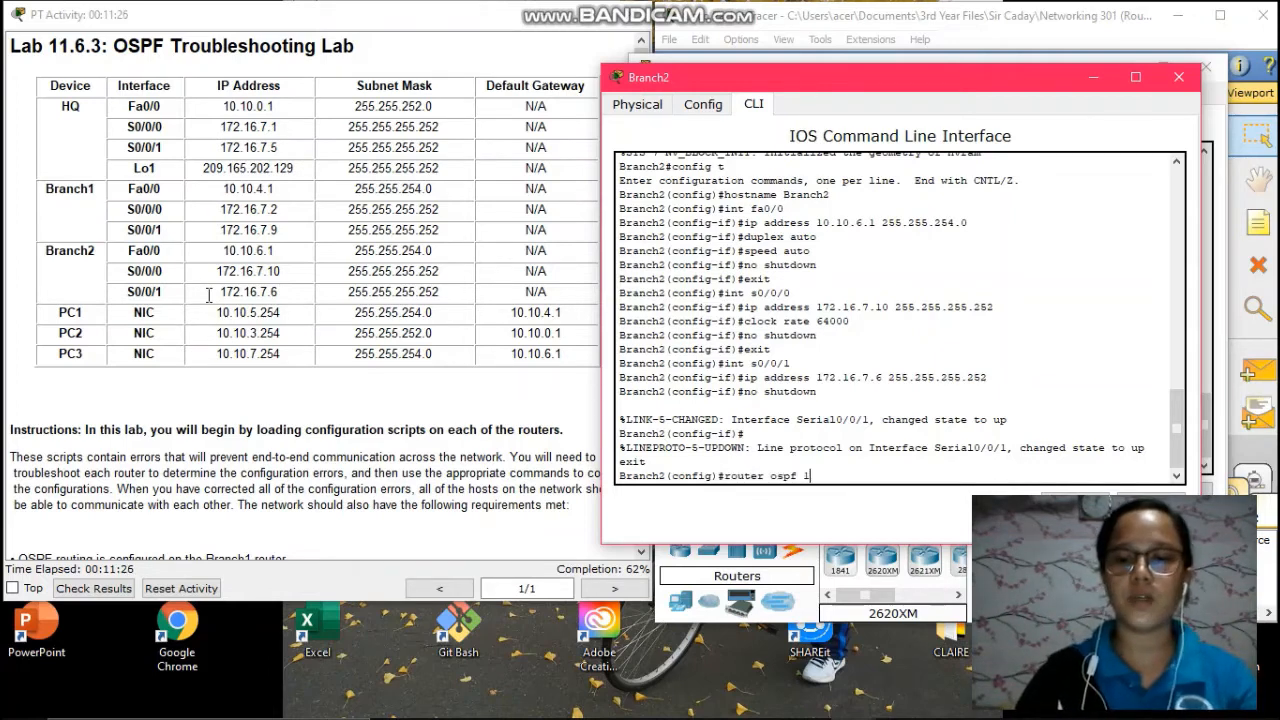
- Start OSPF process 1 on Branch2 and make interface fa0/0 passive with the hyphenated passive-interface command
key("Return")
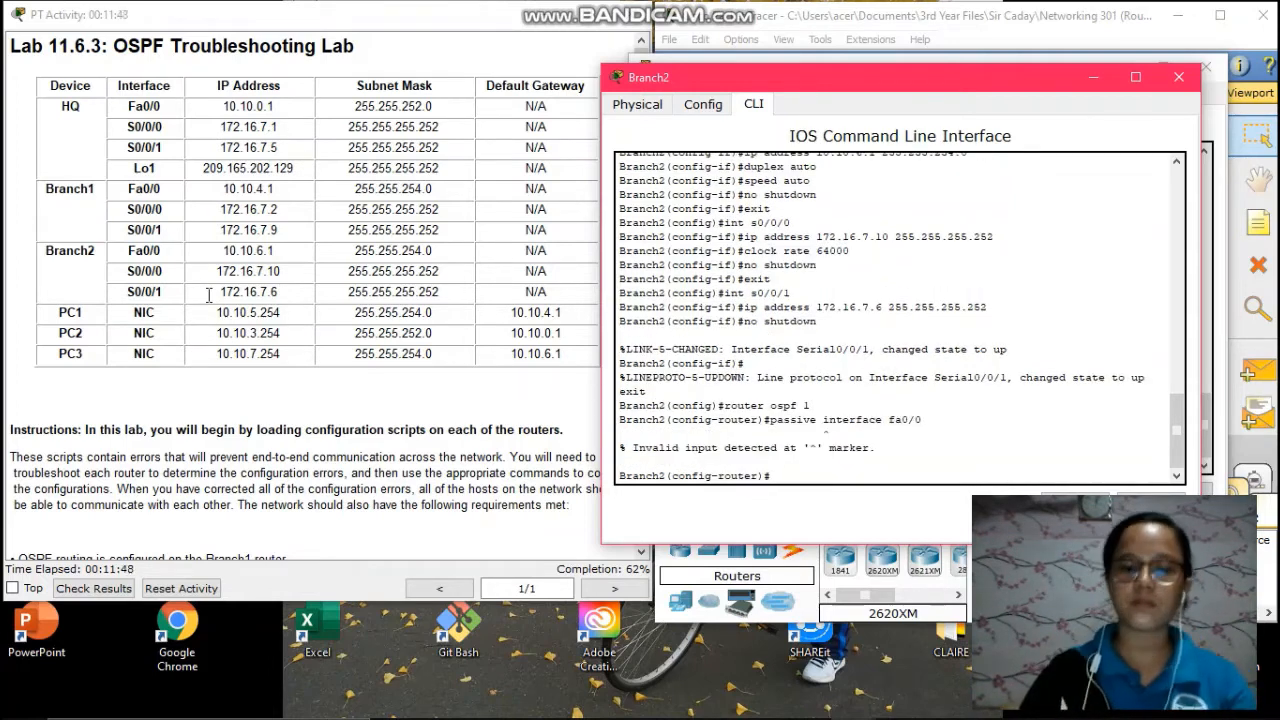
type("assiv")
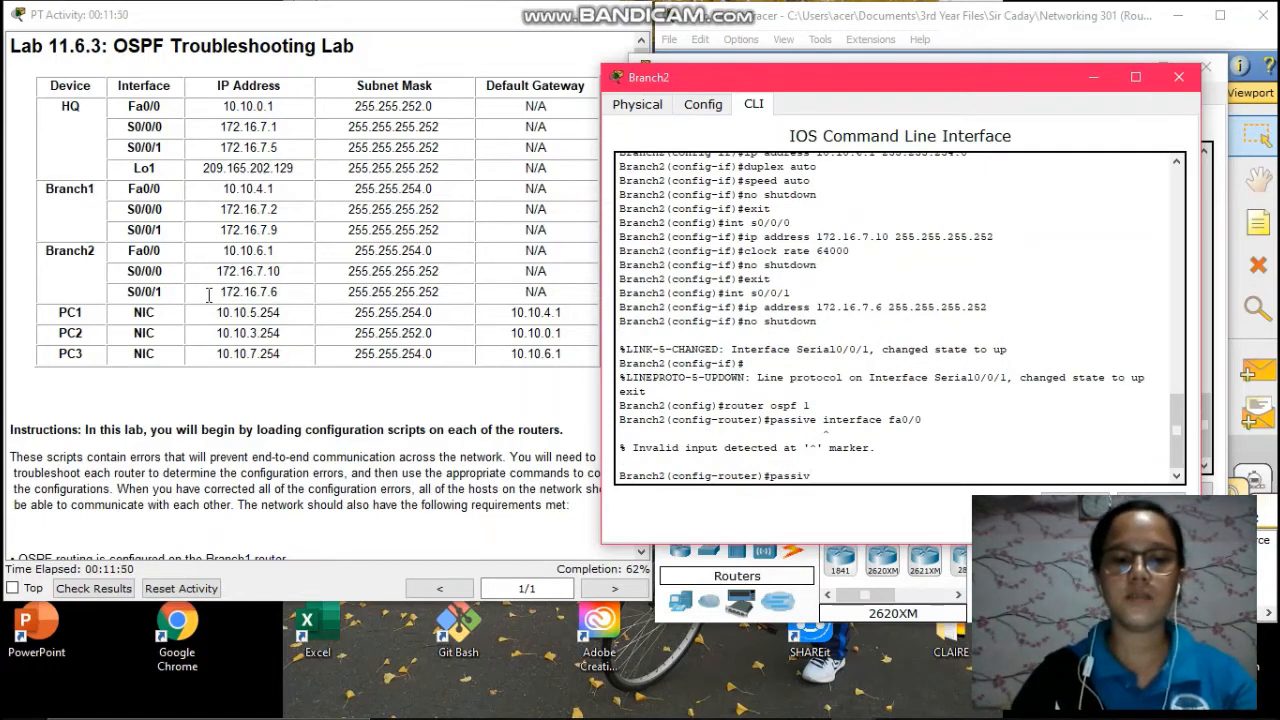
type("e-interf")
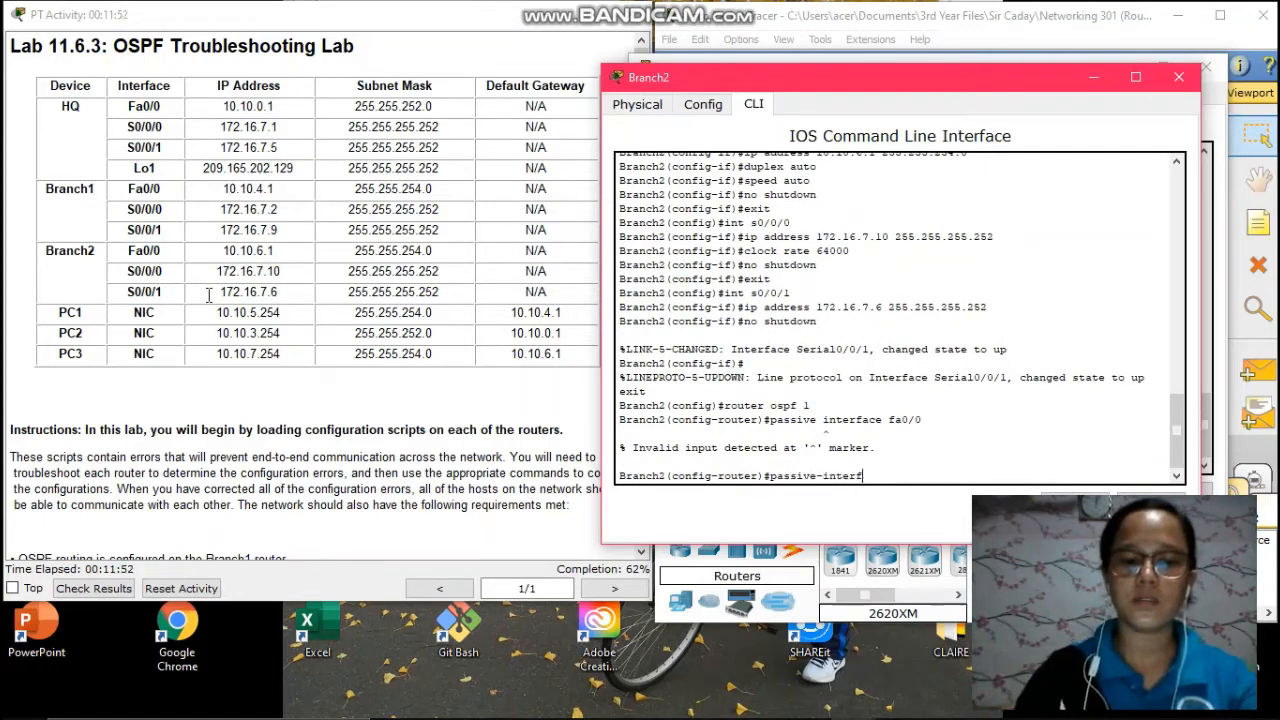
type("ace")
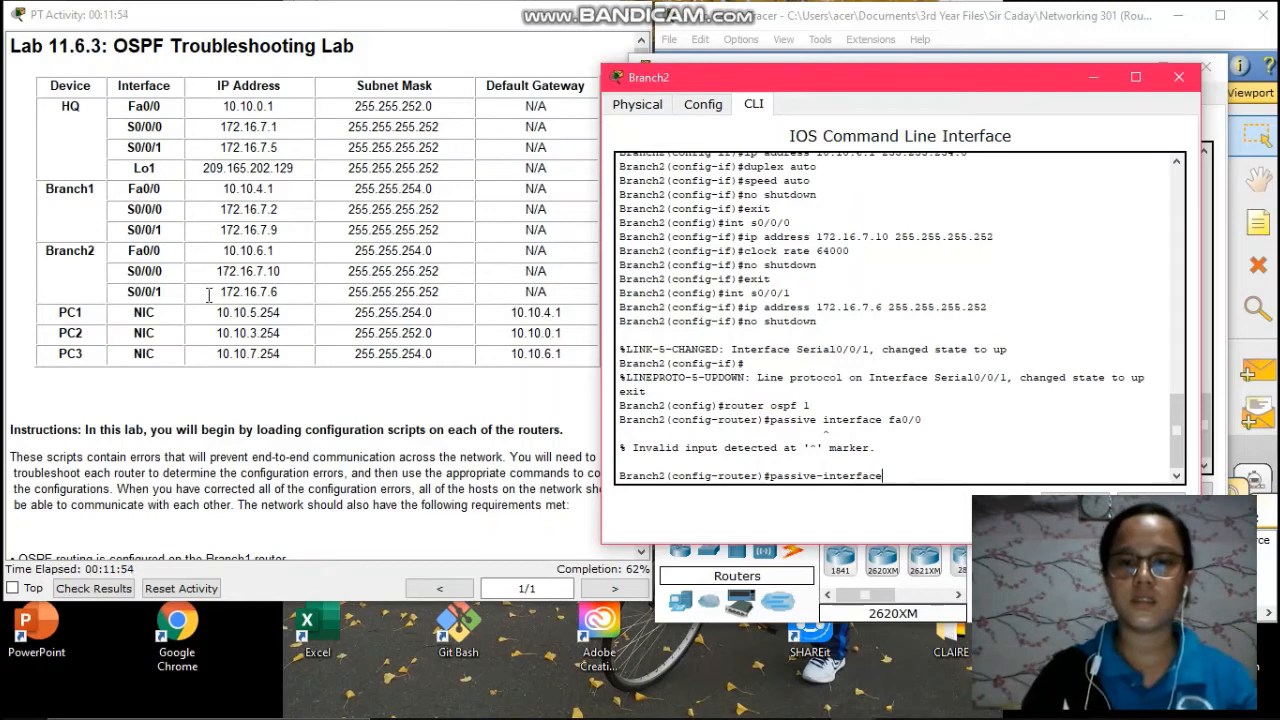
type(" f")
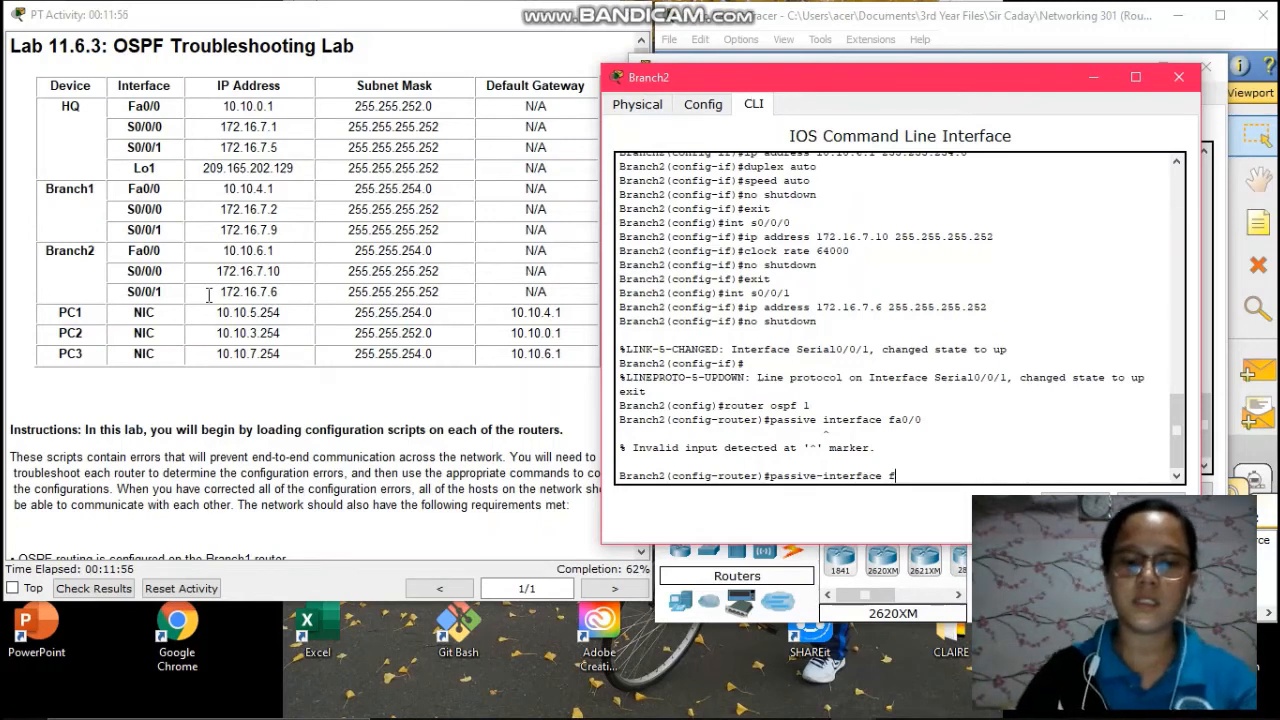
type("a0/0")
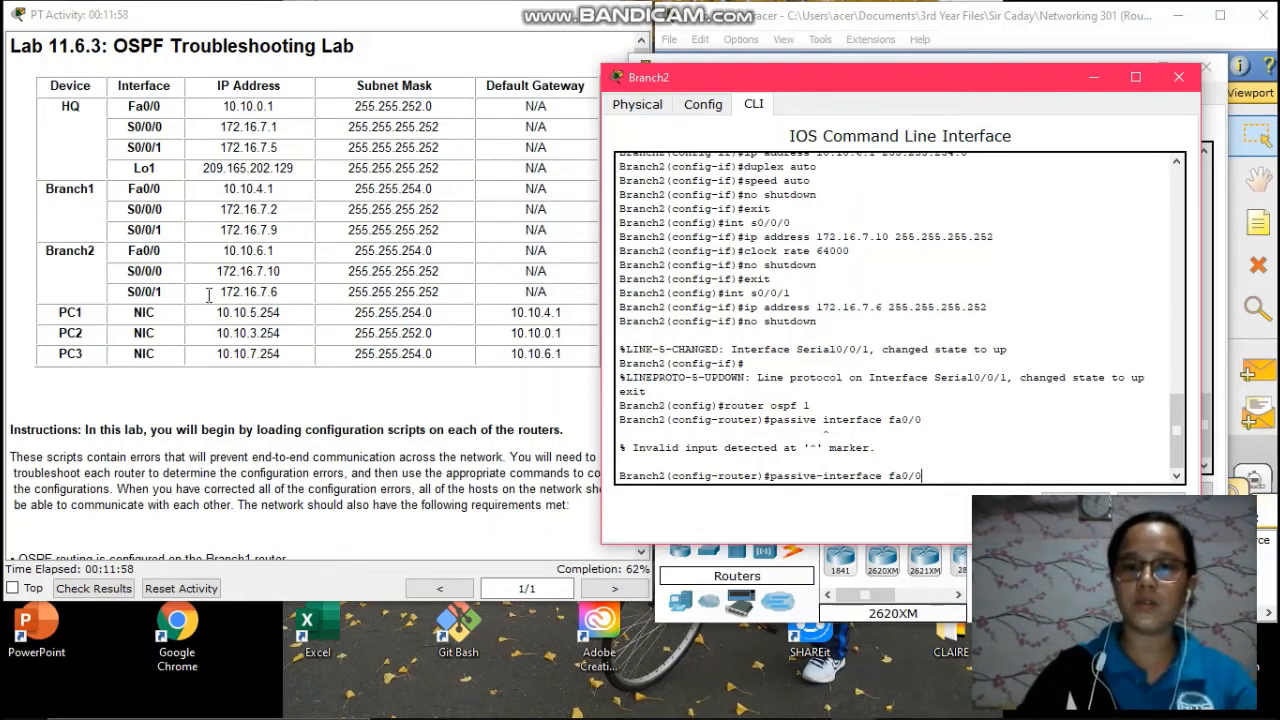
key("Return")
- Advertise network 10.10.6.0 with wildcard mask 0.0.1.255 in OSPF area 0 on Branch2
type("n")
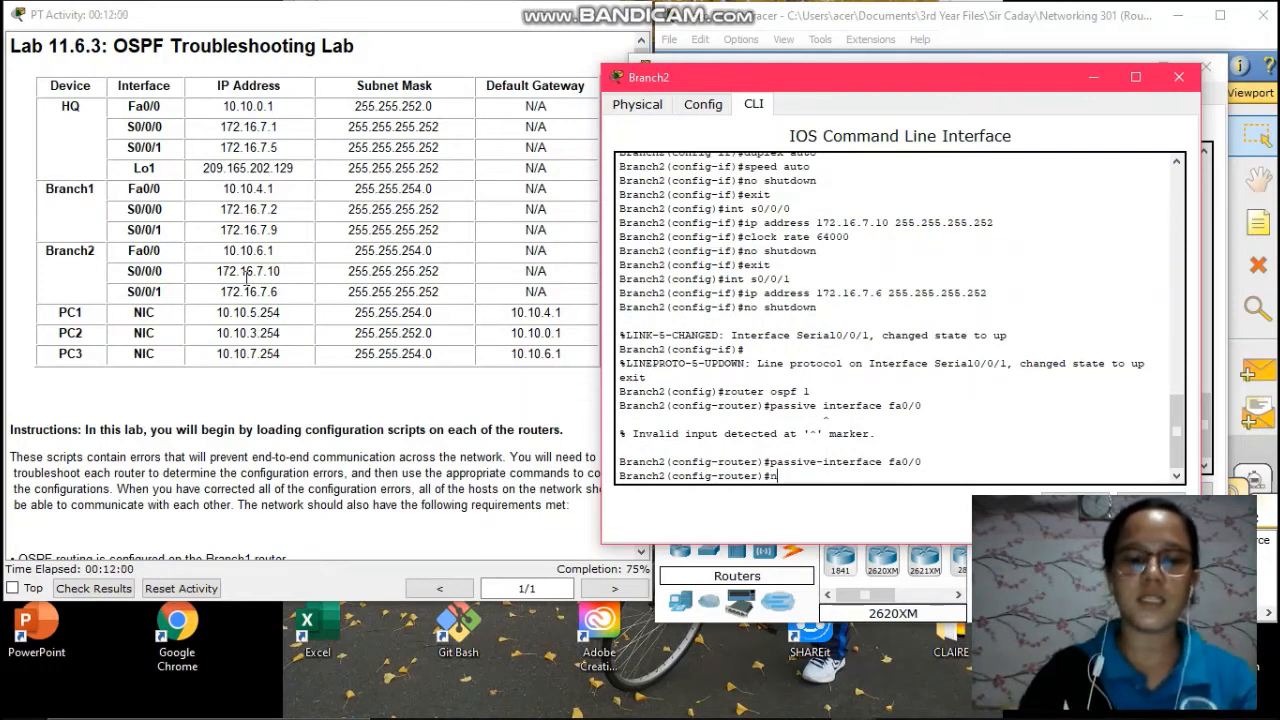
type("etwork")
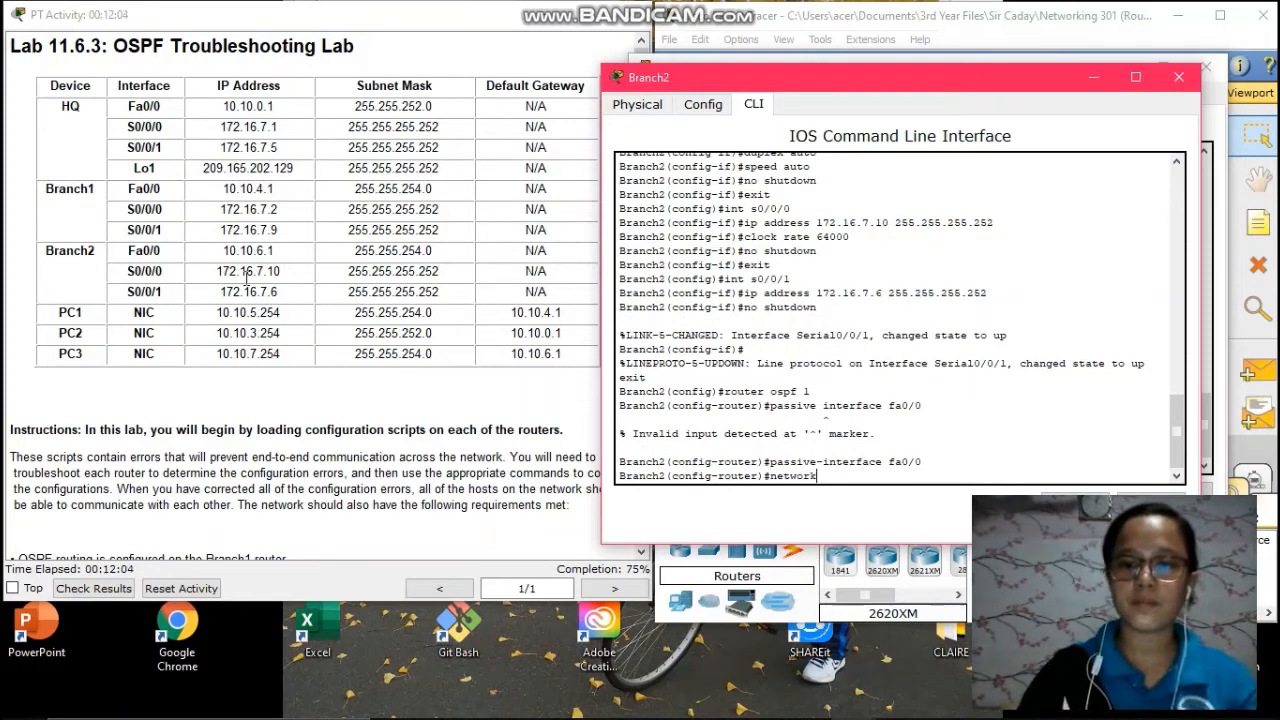
type(" 10.10")
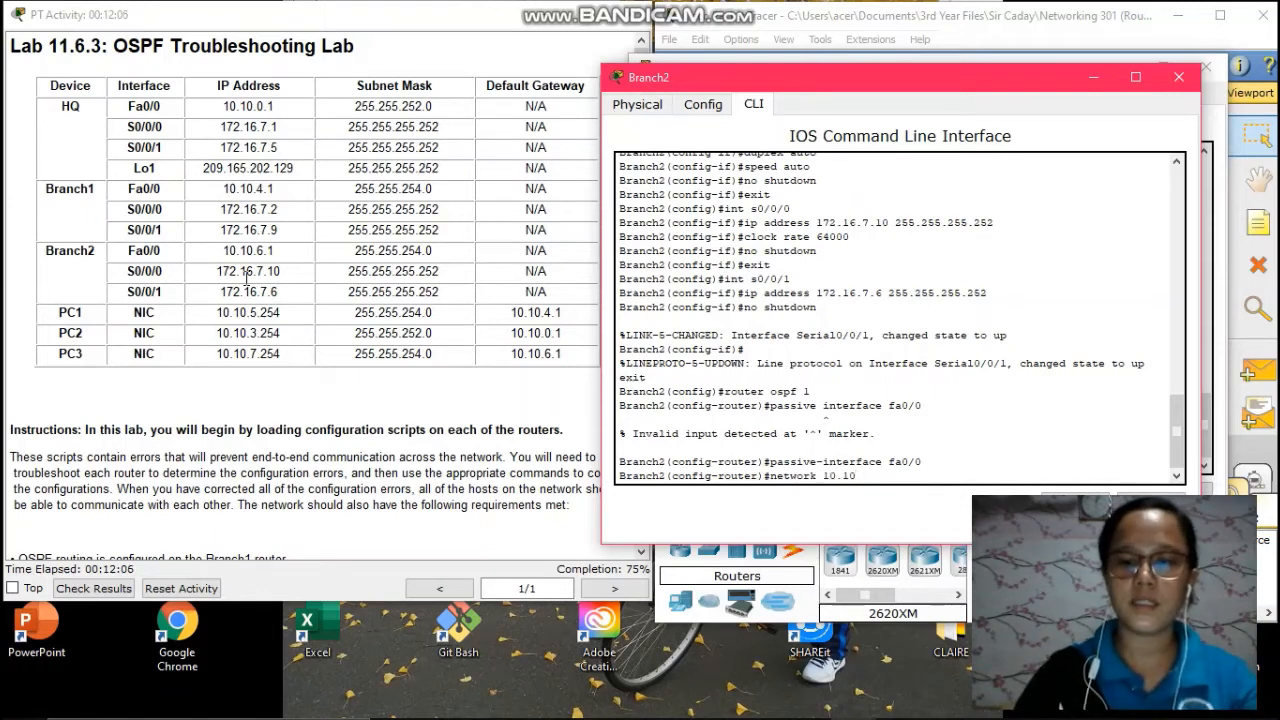
type(".6.0")
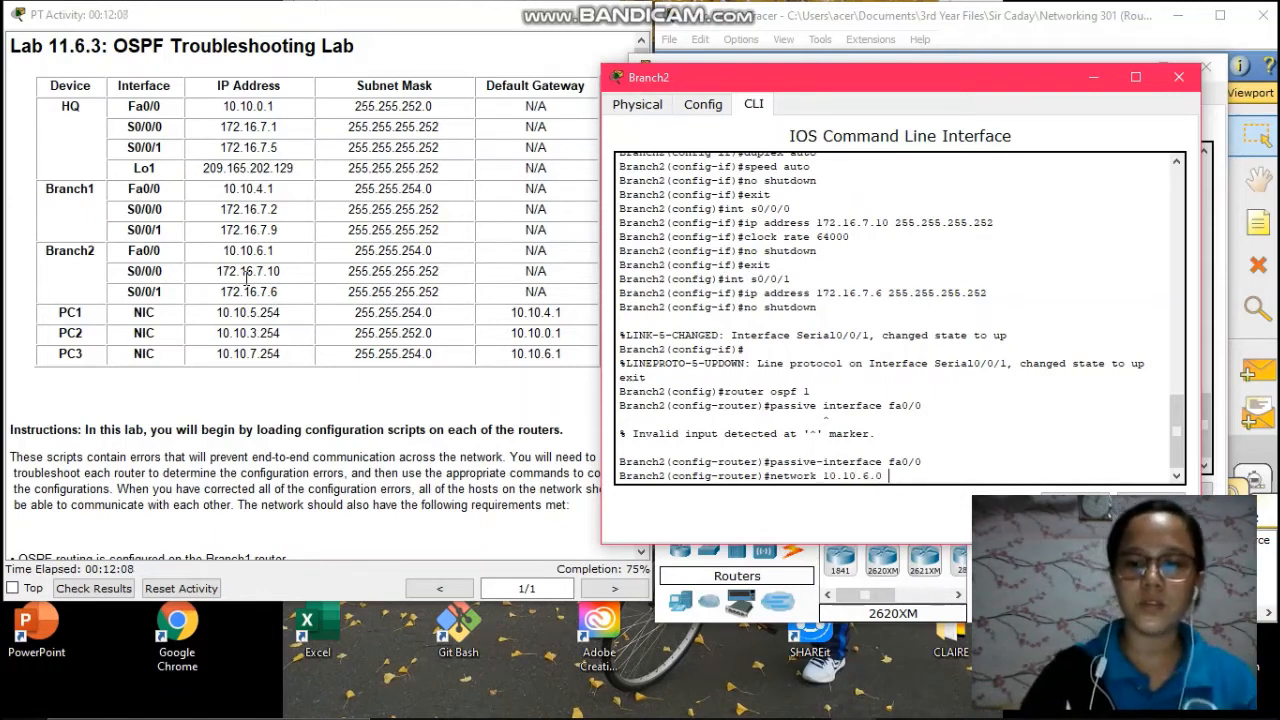
type(" 0.")
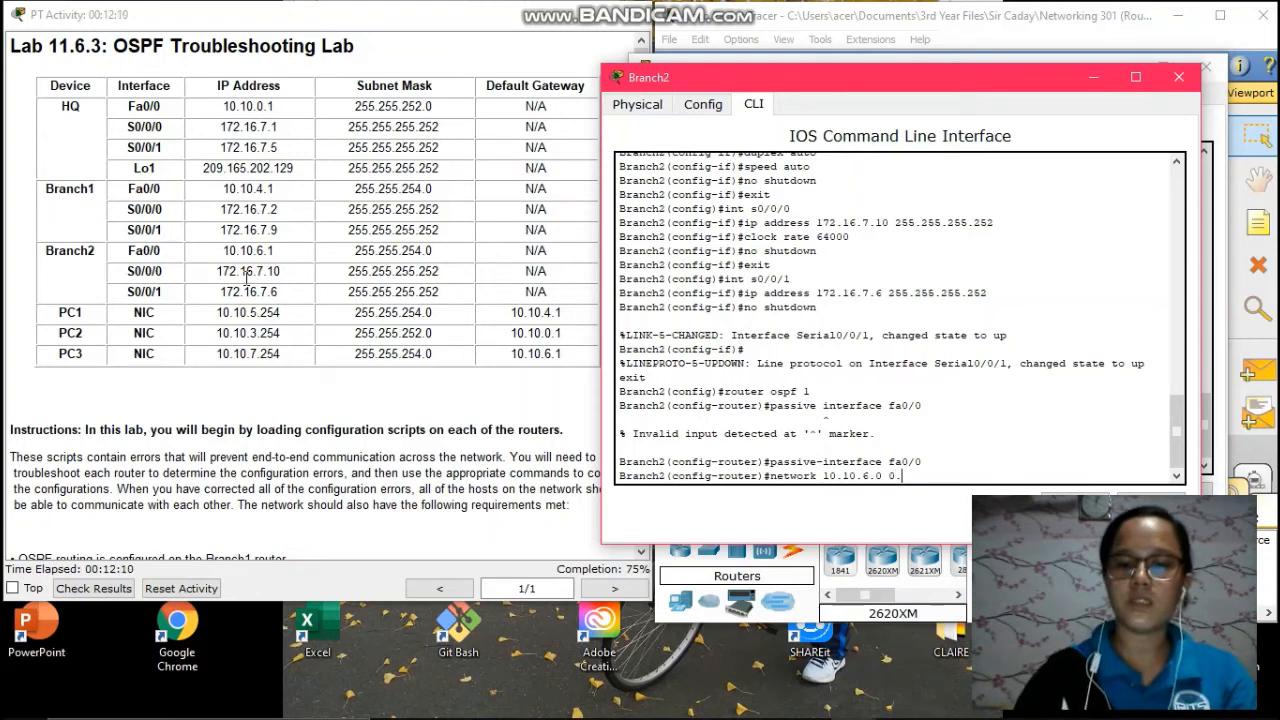
type("0.1.2")
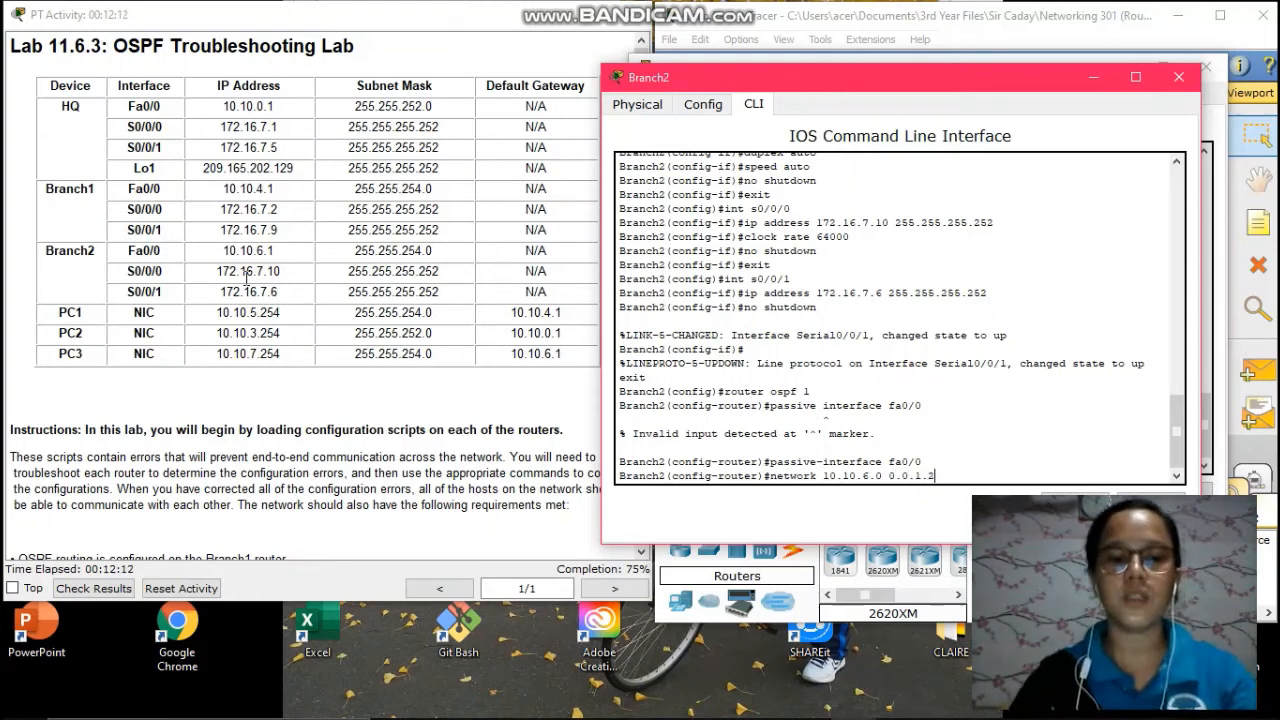
type("55 area 0")
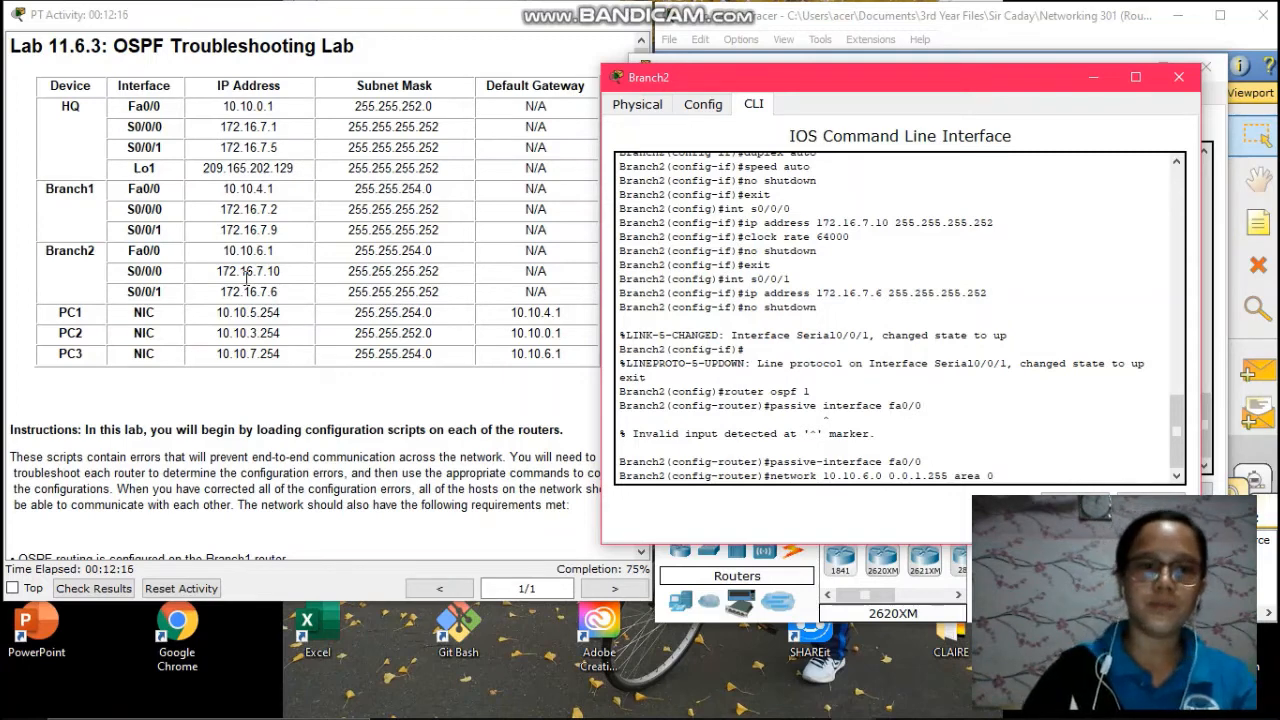
key("Return")
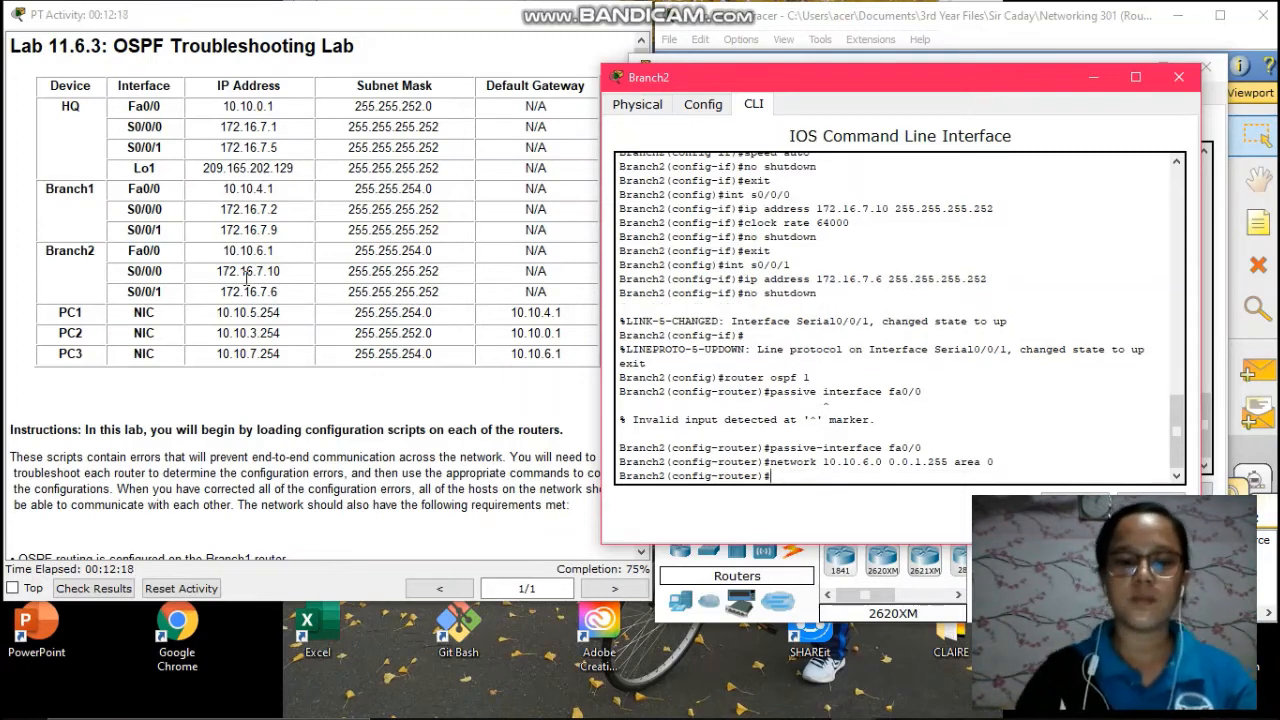
- Advertise network 172.16.7.4 with wildcard mask 0.0.0.3 in OSPF area 0 on Branch2
type("network")
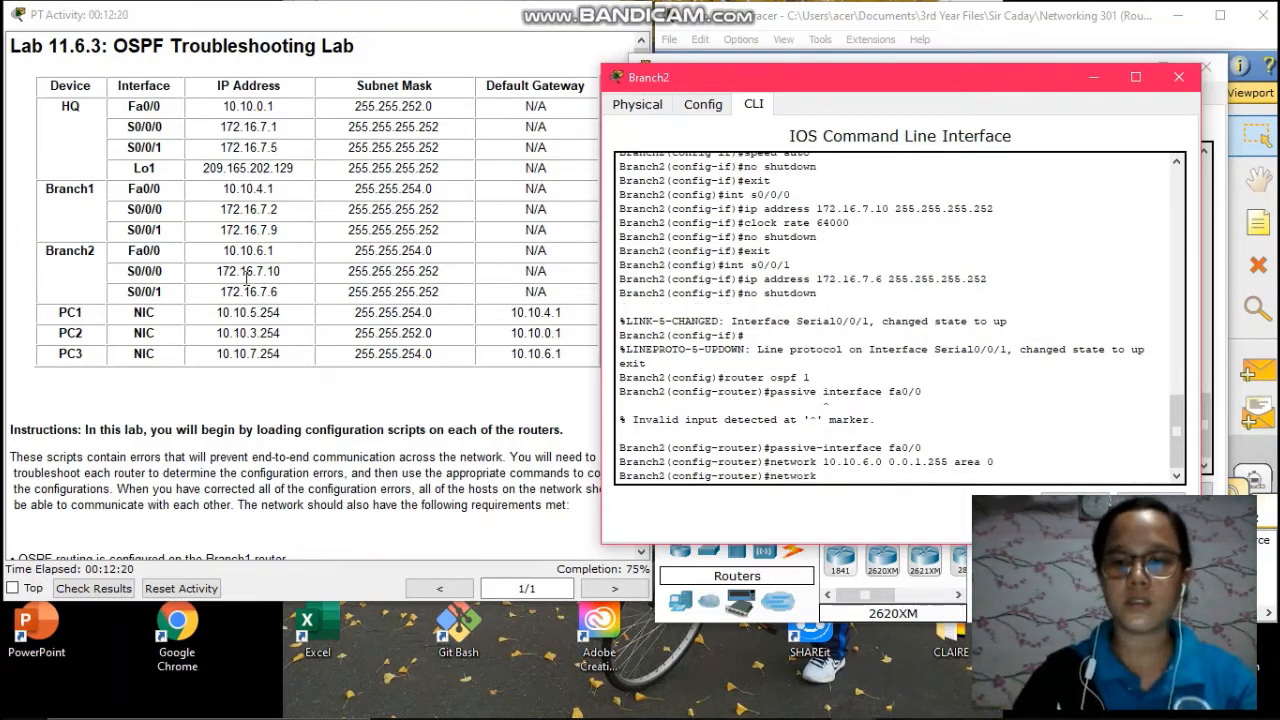
type(" 172.")
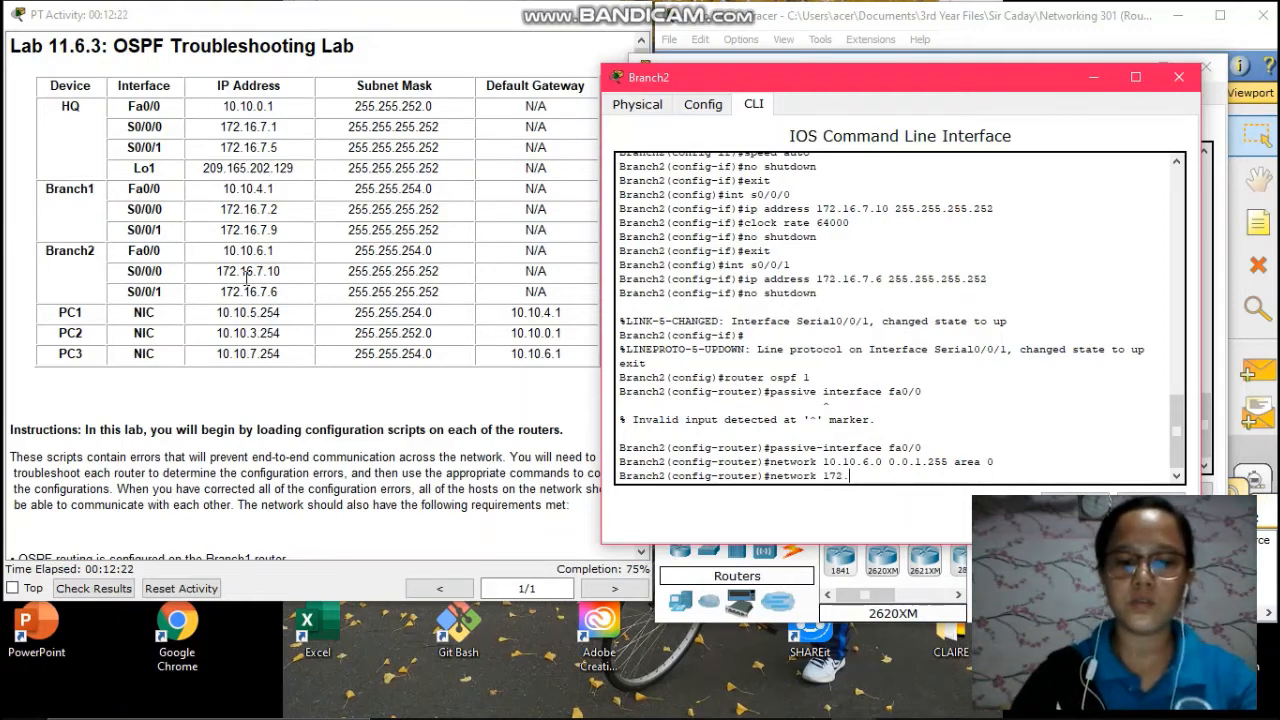
type("16.7.4")
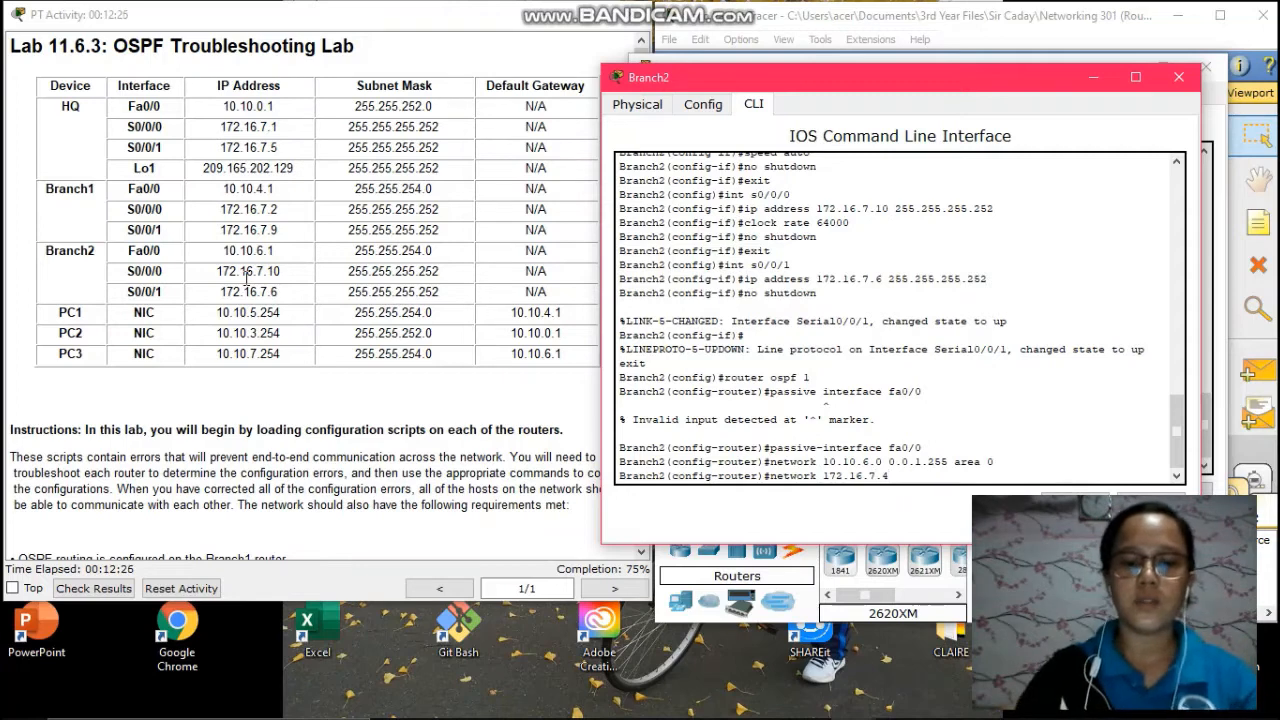
type(" 0.0.0")
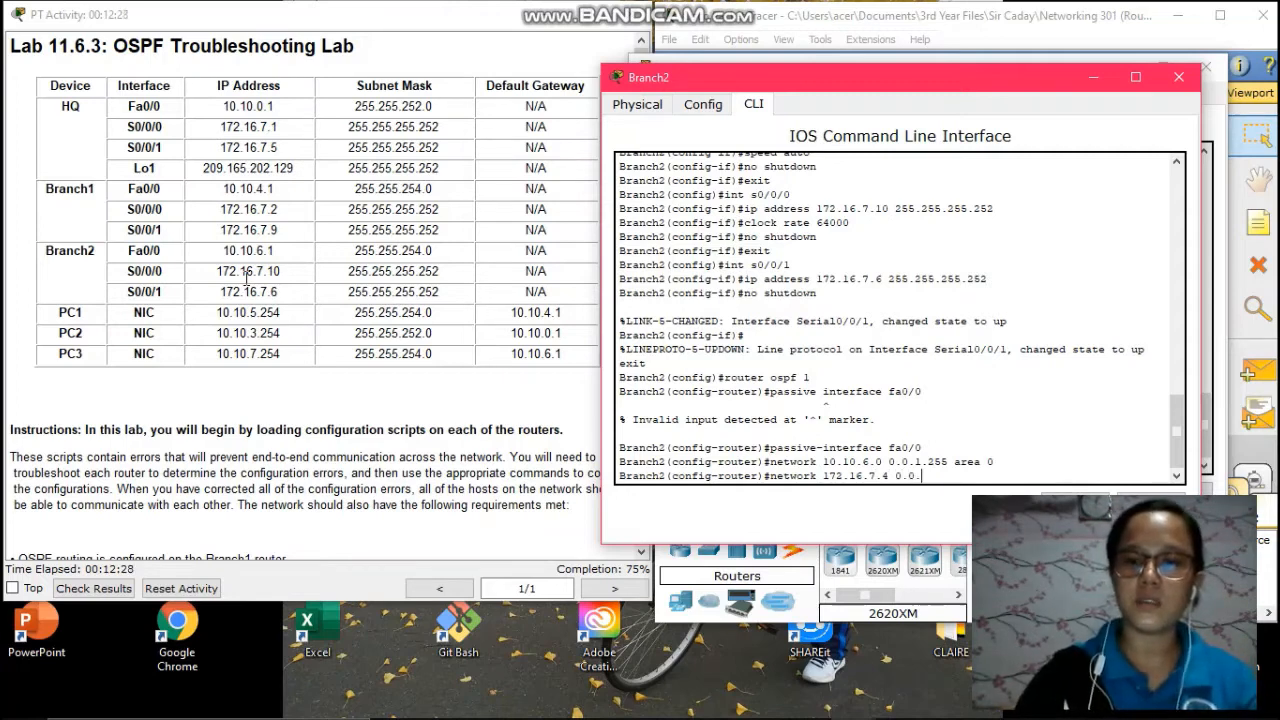
type(".")
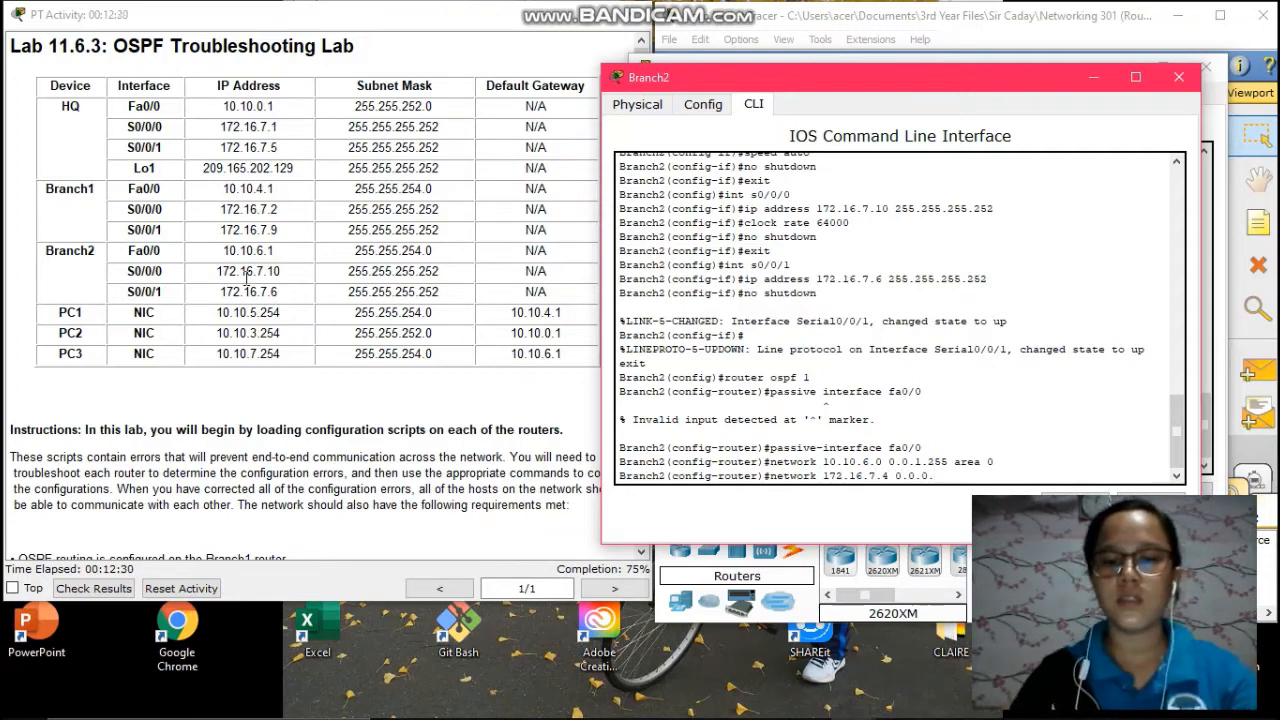
type("3 area")
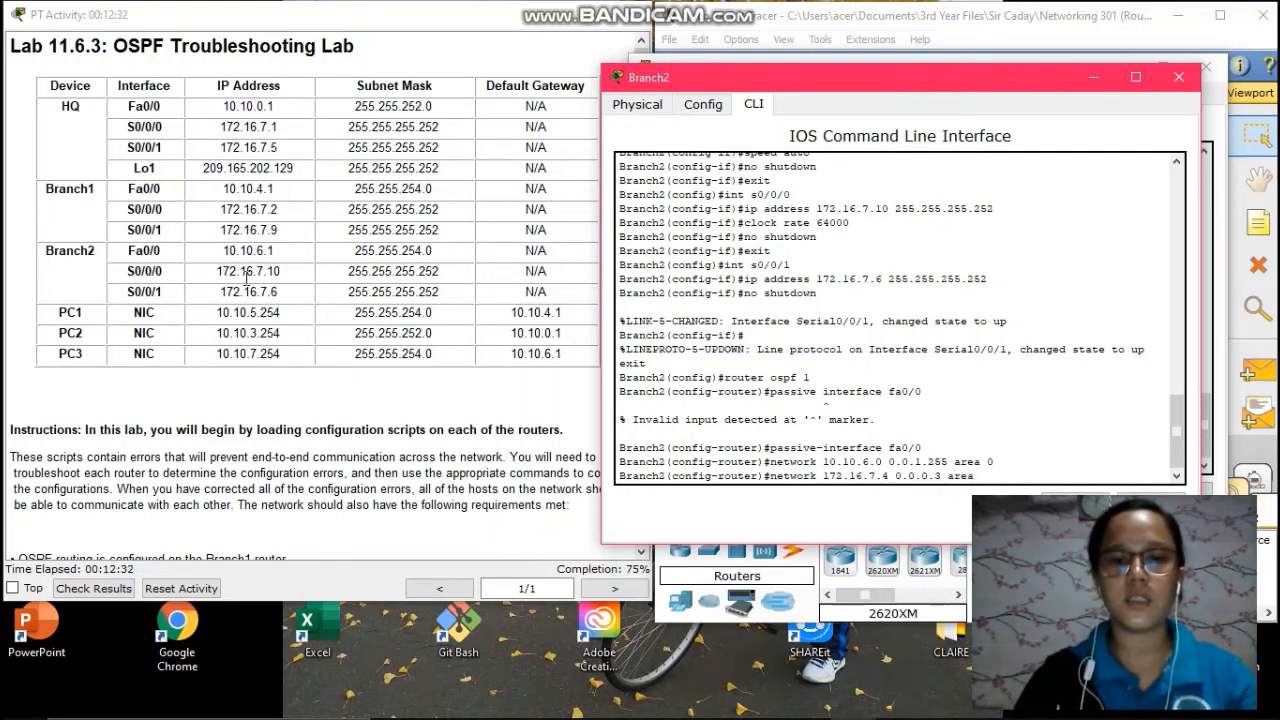
type(" 0")
key("Return")
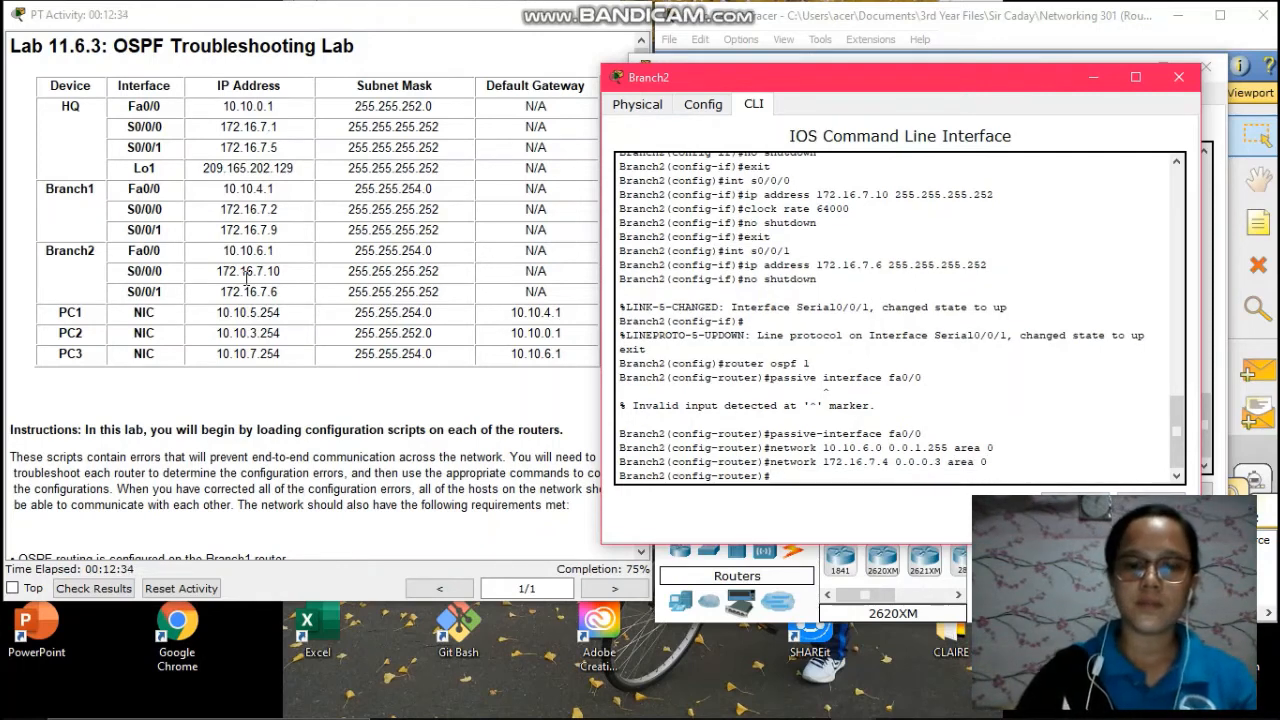
- Advertise network 172.16.7.8 with wildcard mask 0.0.0.3 in OSPF area 0, and exit router configuration mode
type("network")
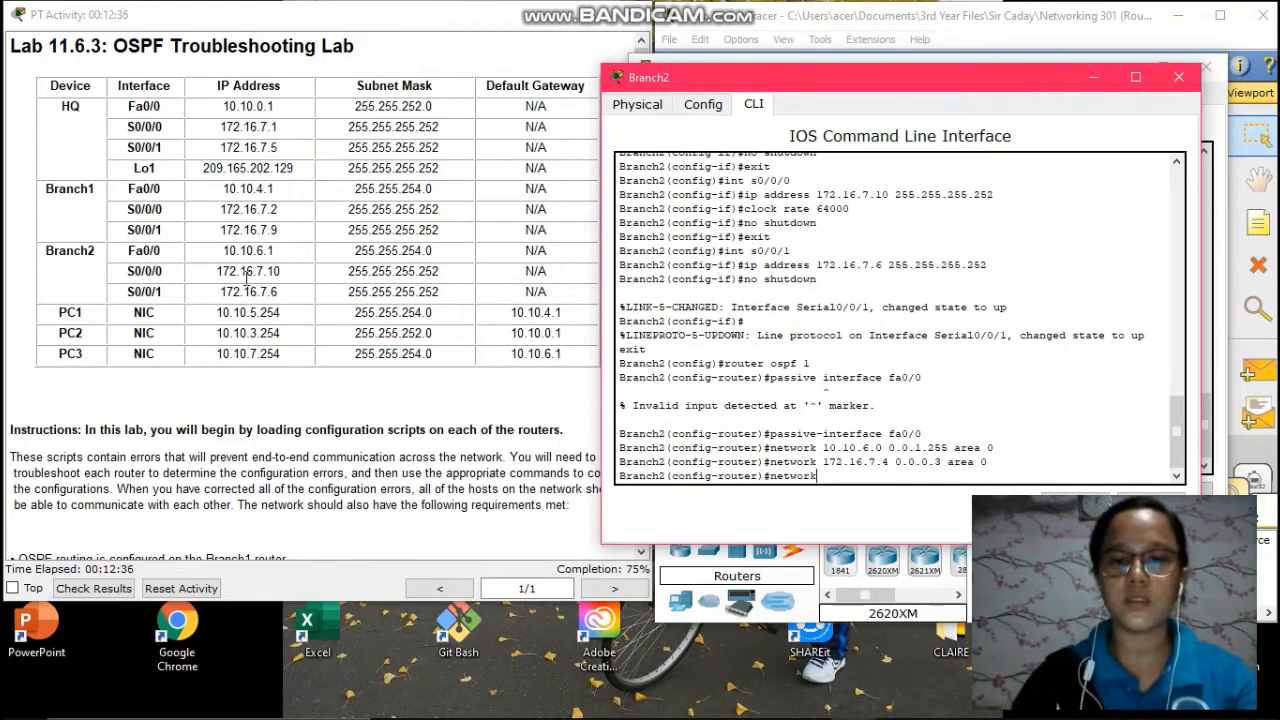
type(" 16")
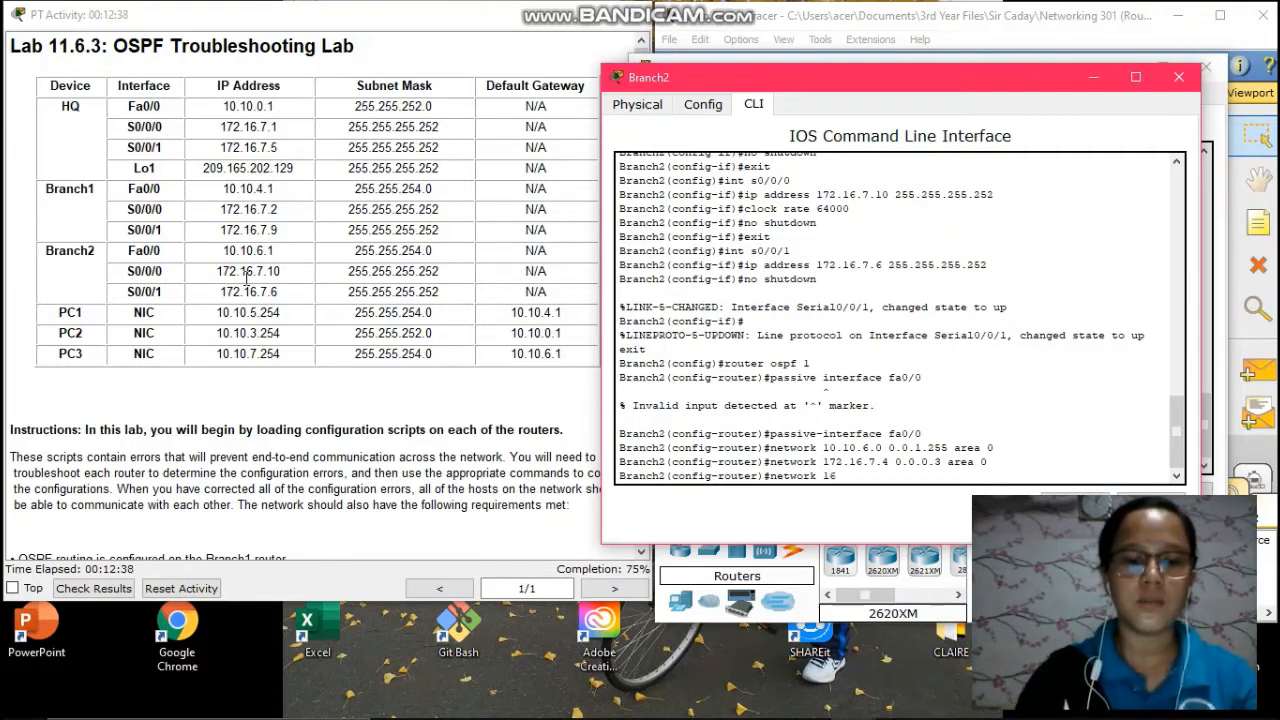
key("BackSpace")
type("72.16")
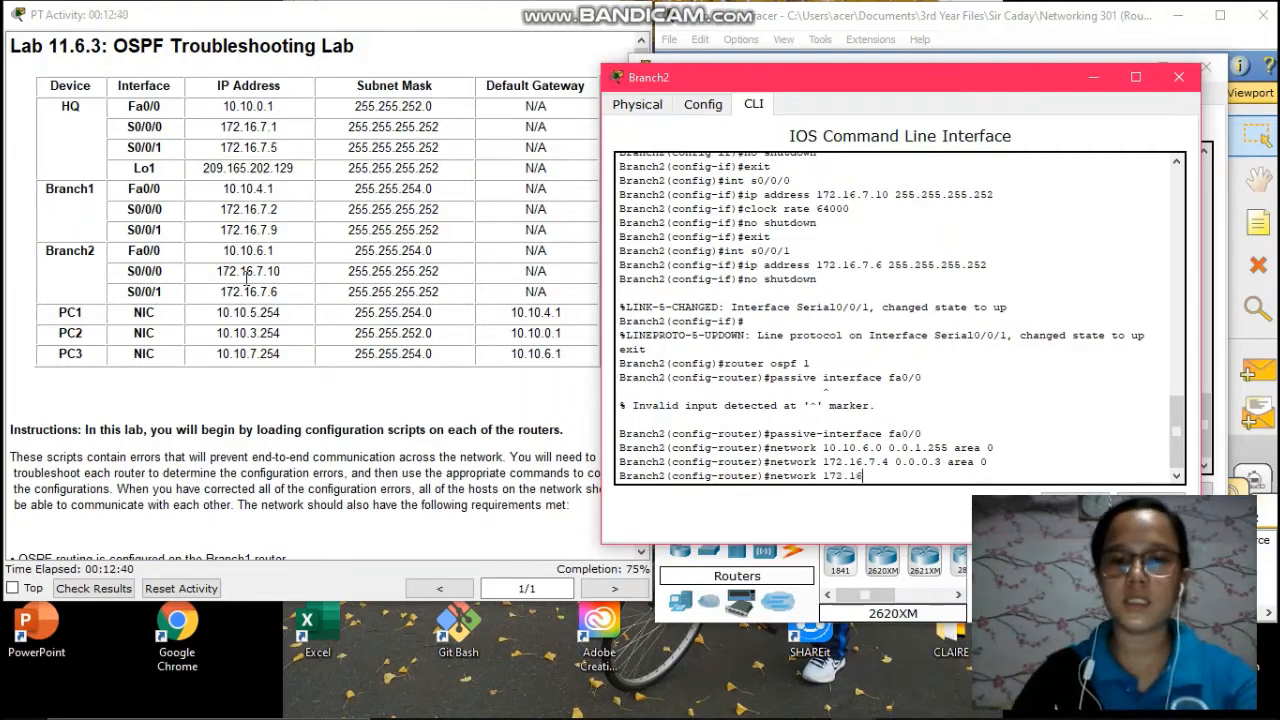
type(".7")
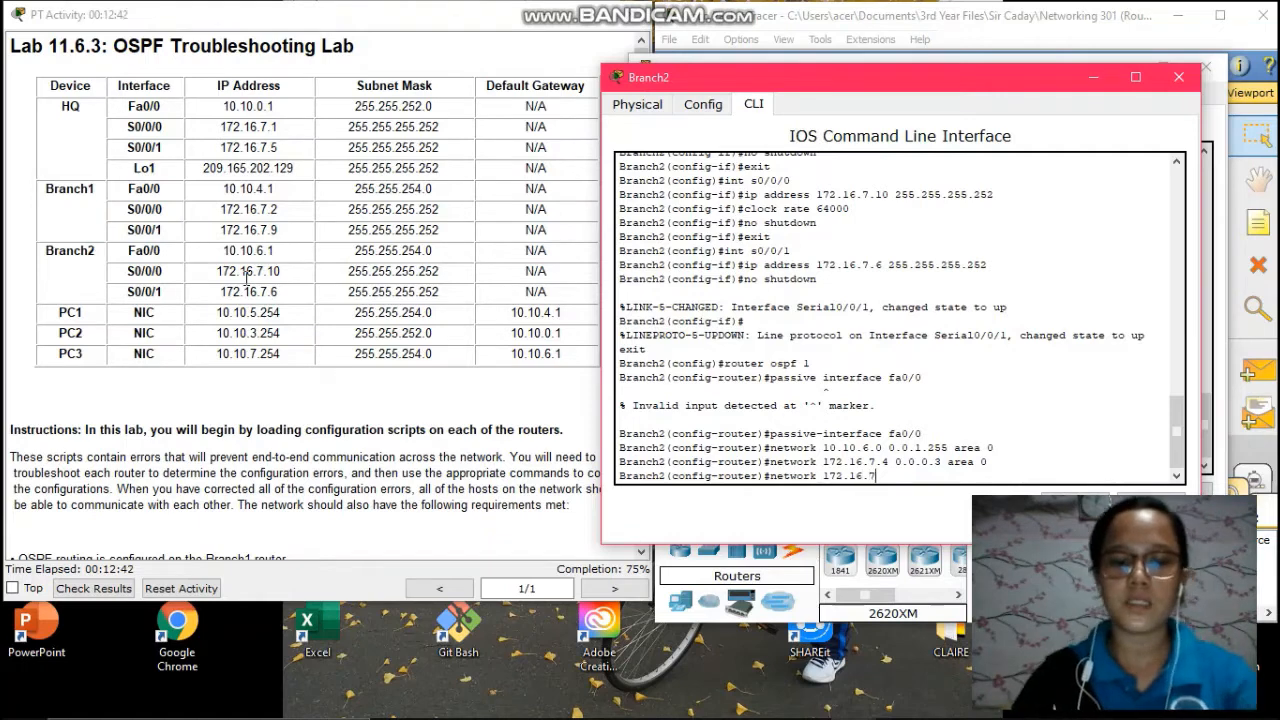
type(".8 0.0.0.")
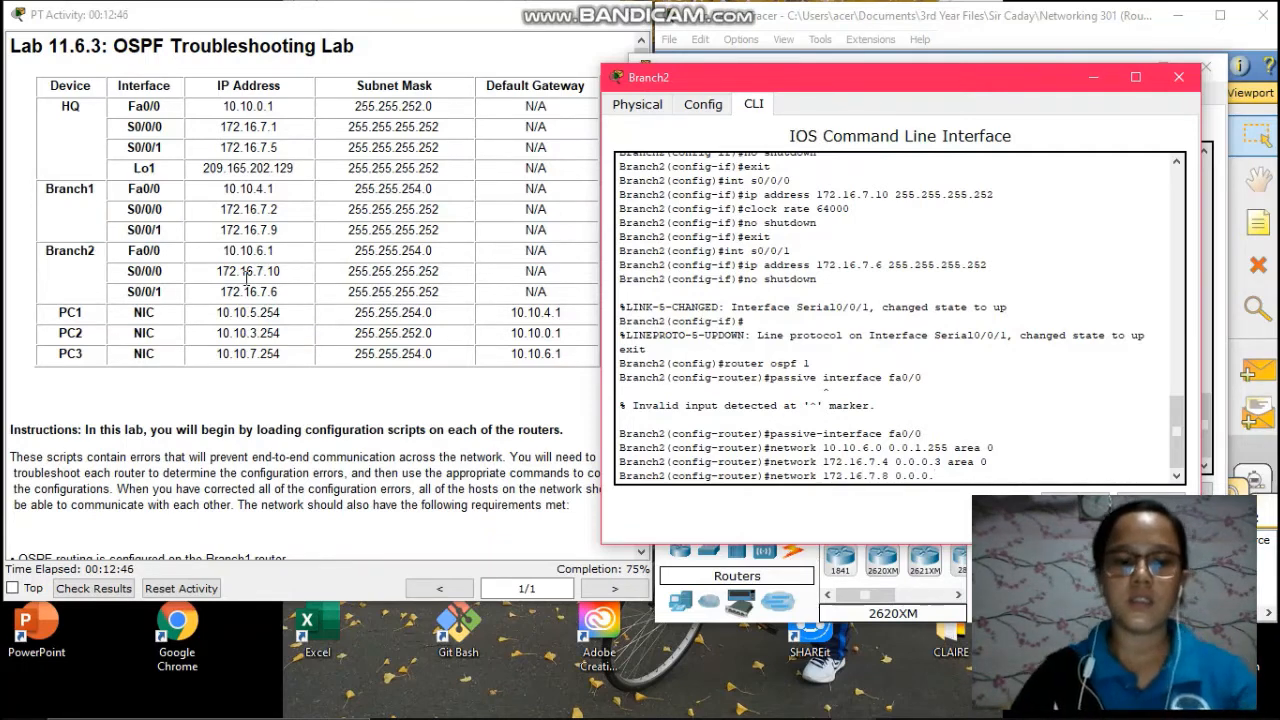
type("3 area")
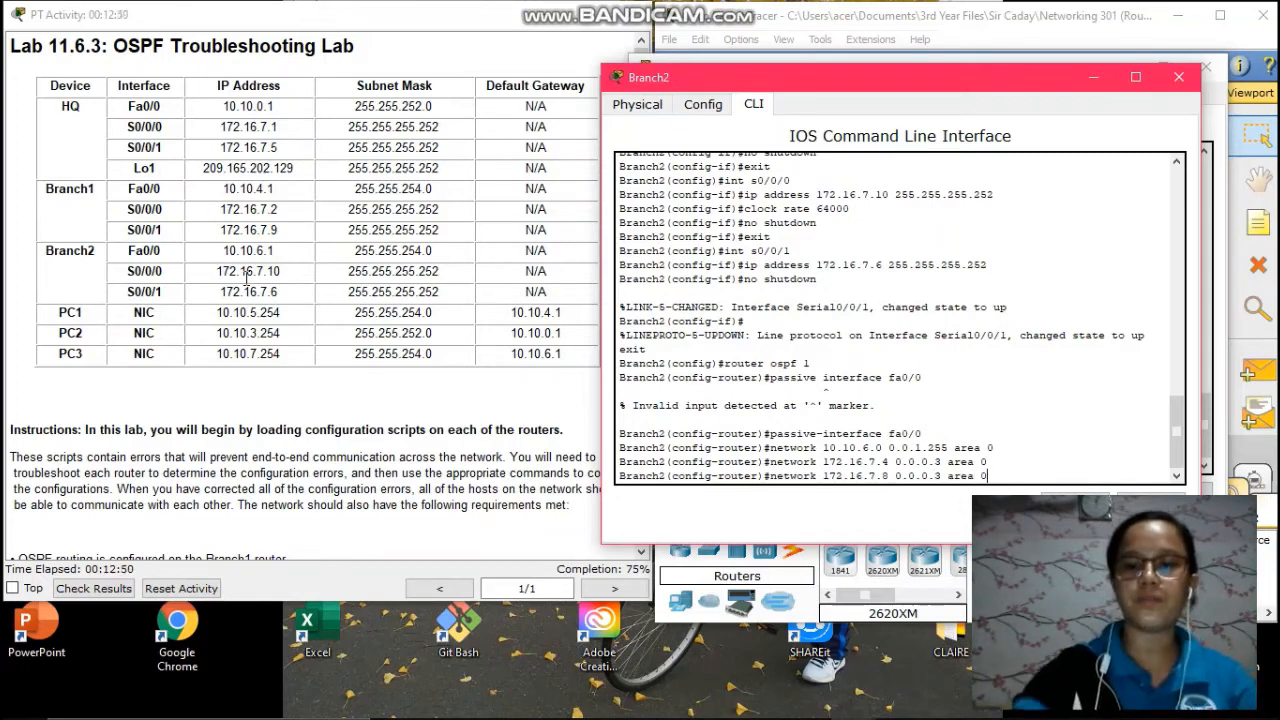
type(" 0")
key("Return")
type("e")
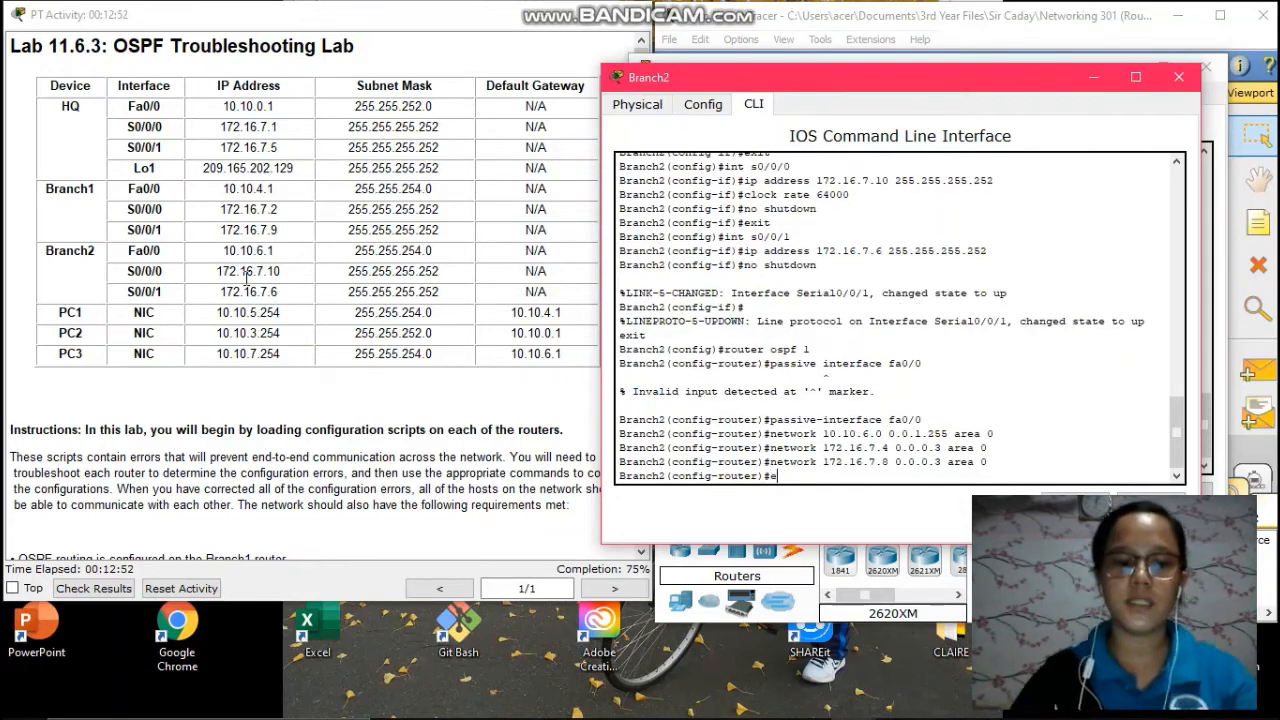
type("xit")
key("Return")
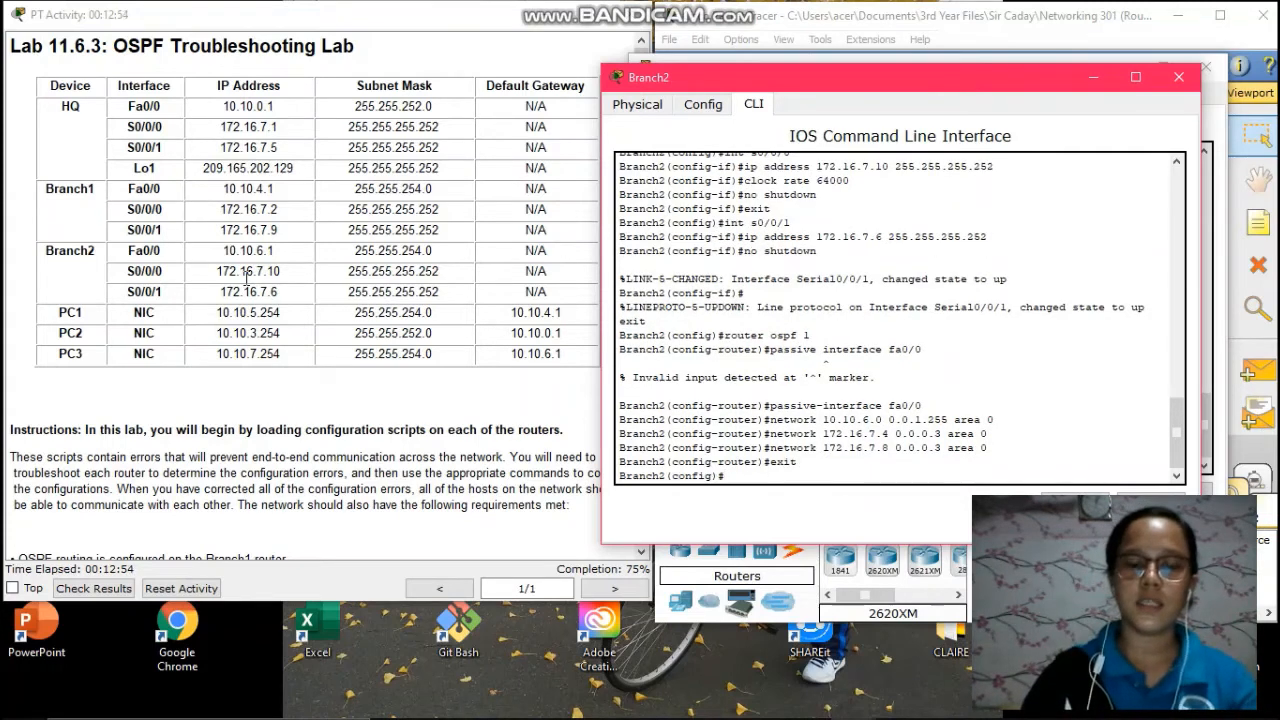
- Enter line configuration for console 0 and switch to the vty lines 0 4 on Branch2
type("line con")
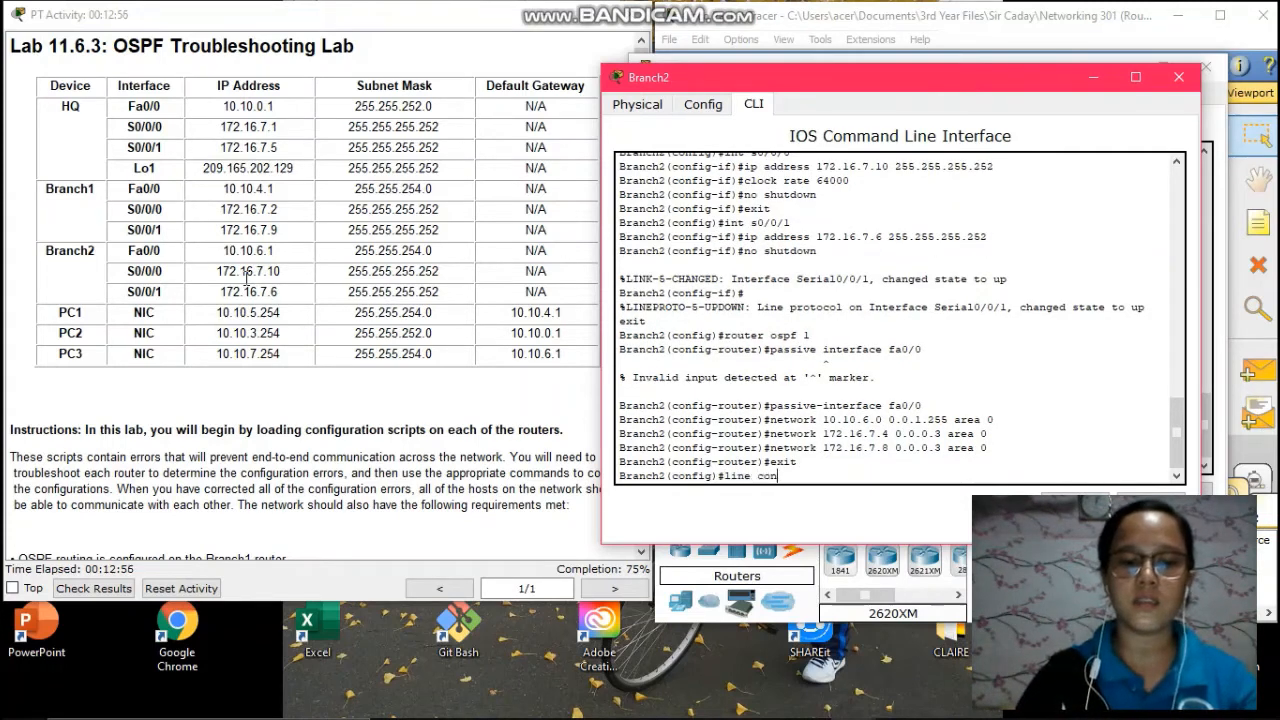
type("sole 0")
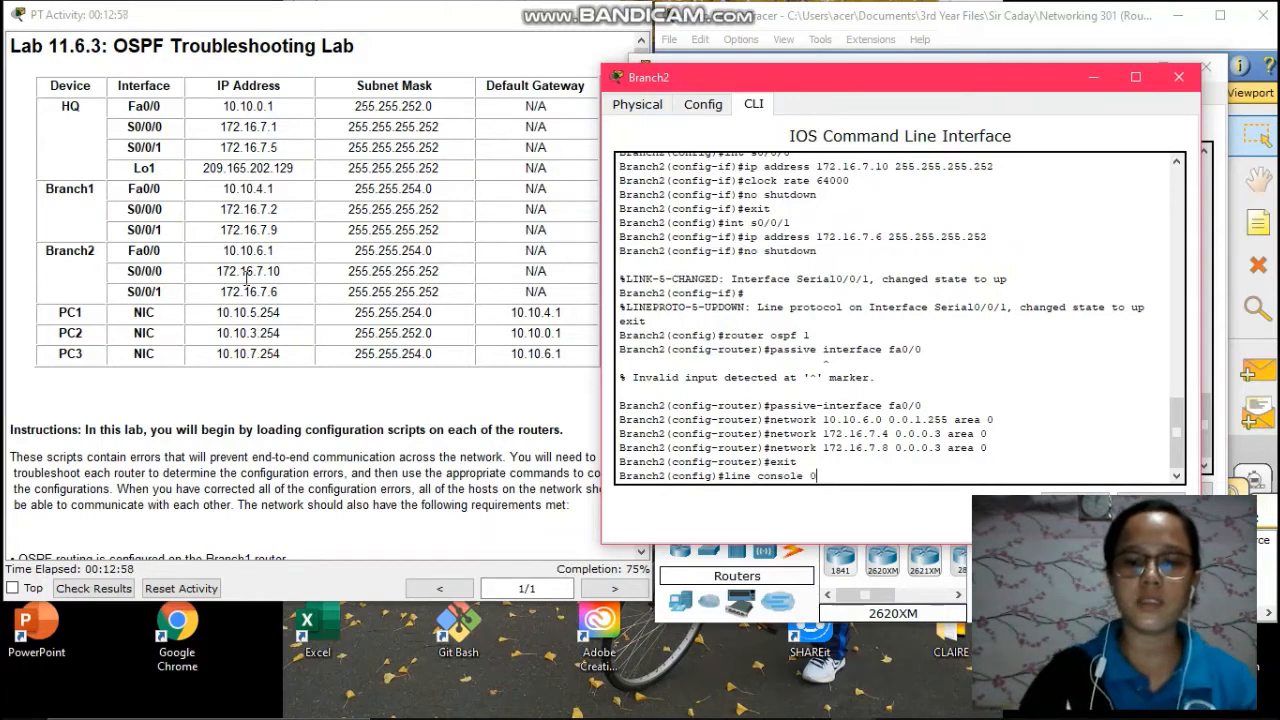
key("Return")
type("line)#l")
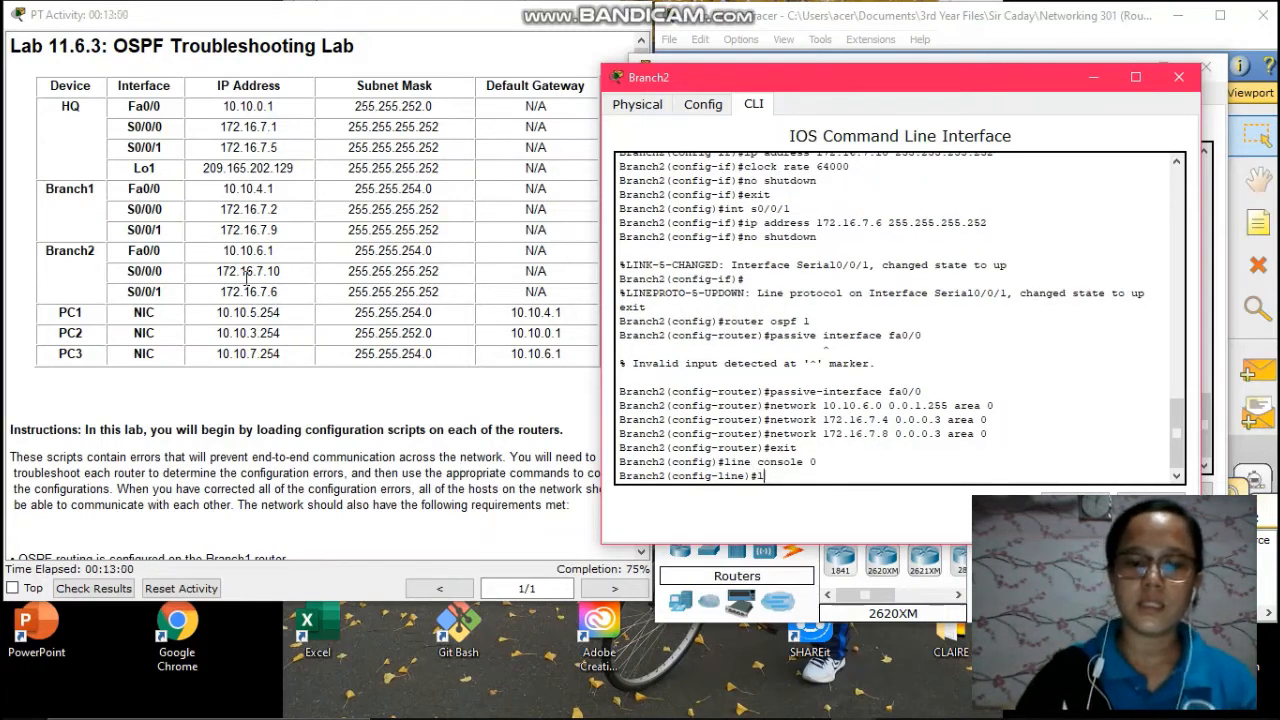
type("ine vty")
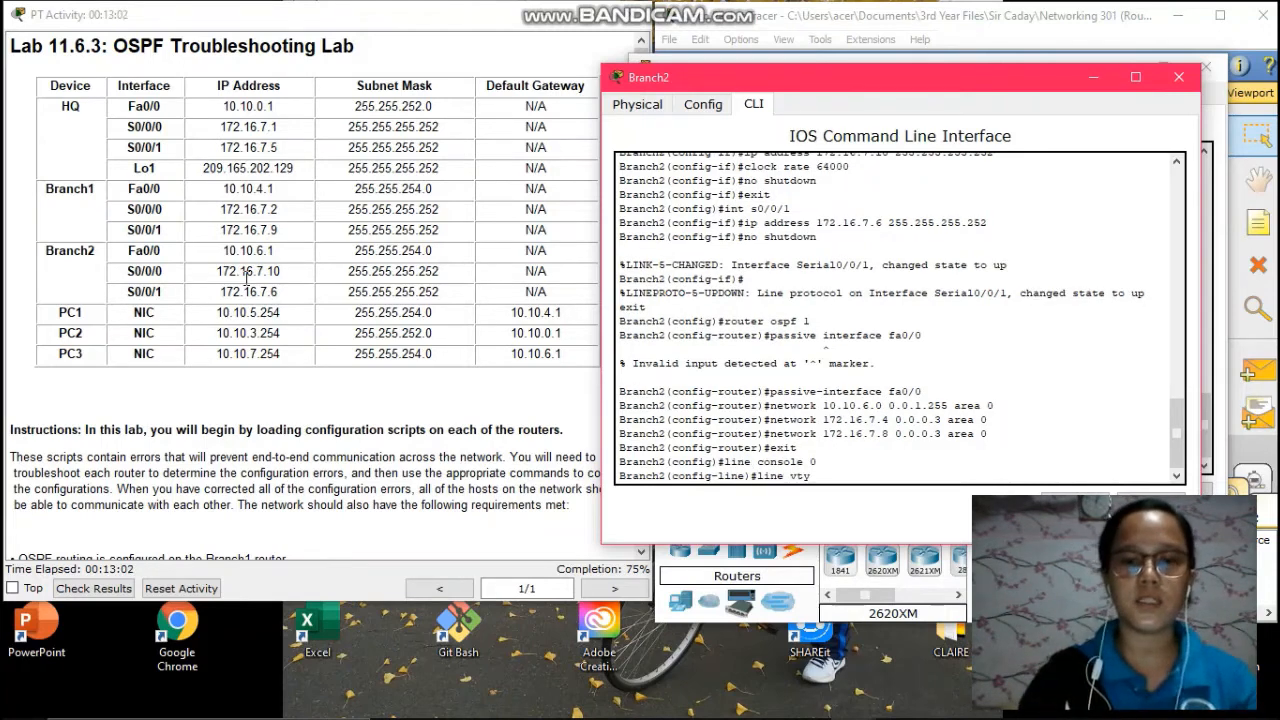
type(" 0 4")
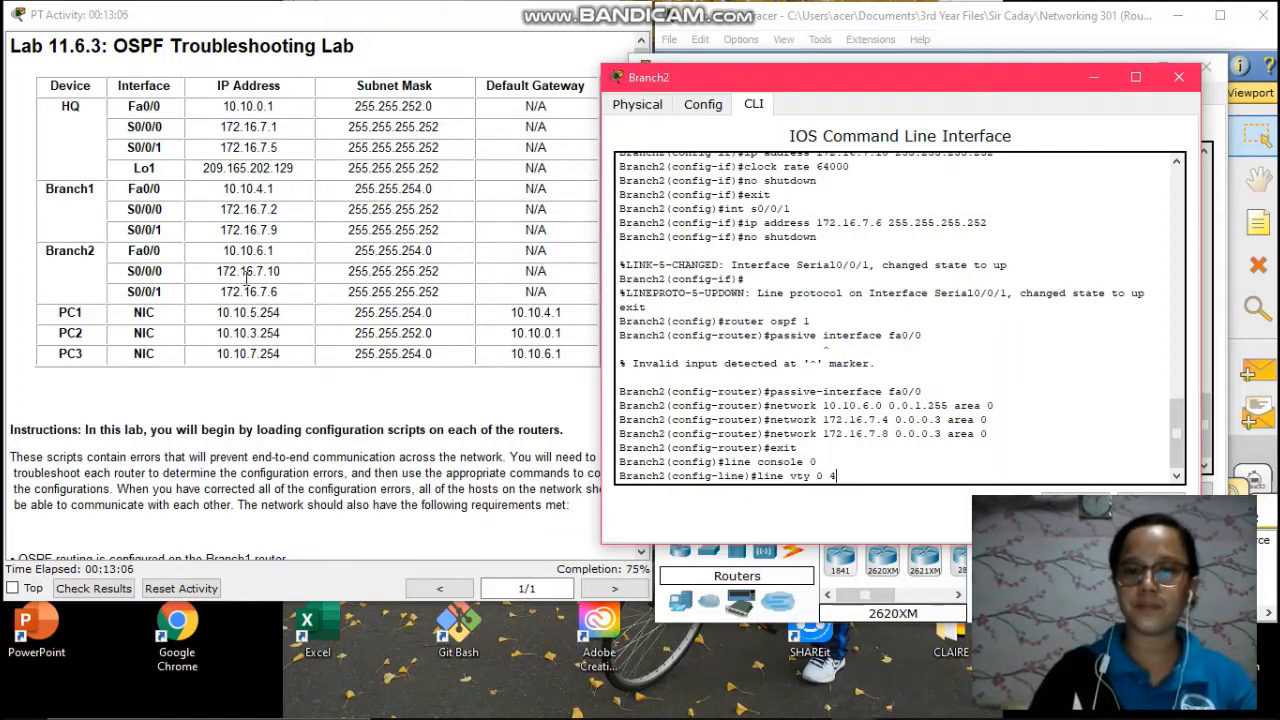
key("Return")
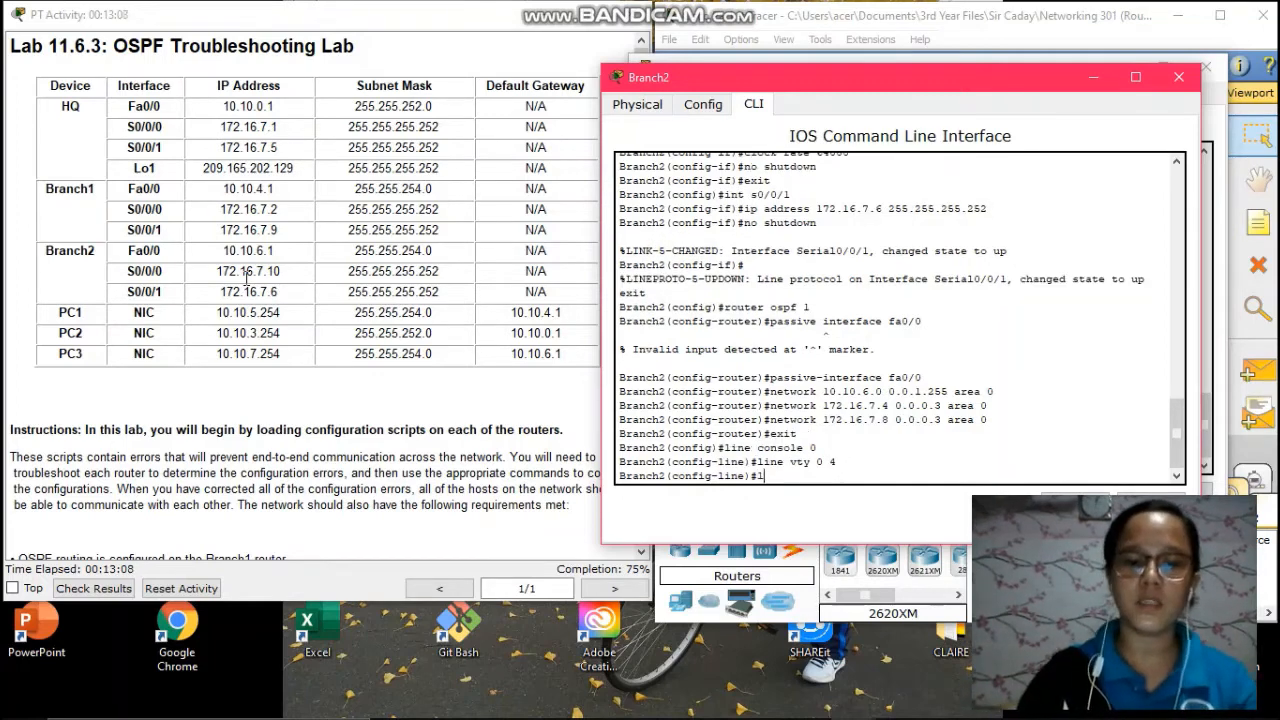
- Enable login on Branch2's vty lines 0 4 and exit line configuration mode
type("log")
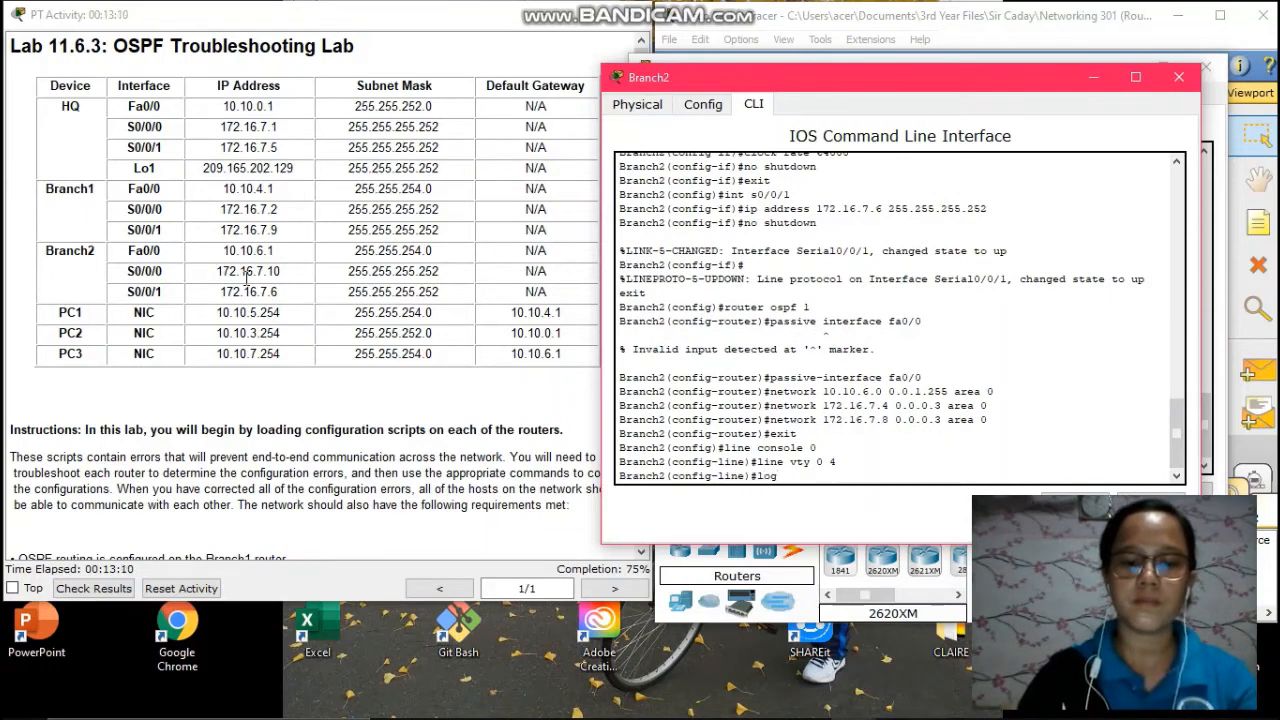
type("in")
key("Return")
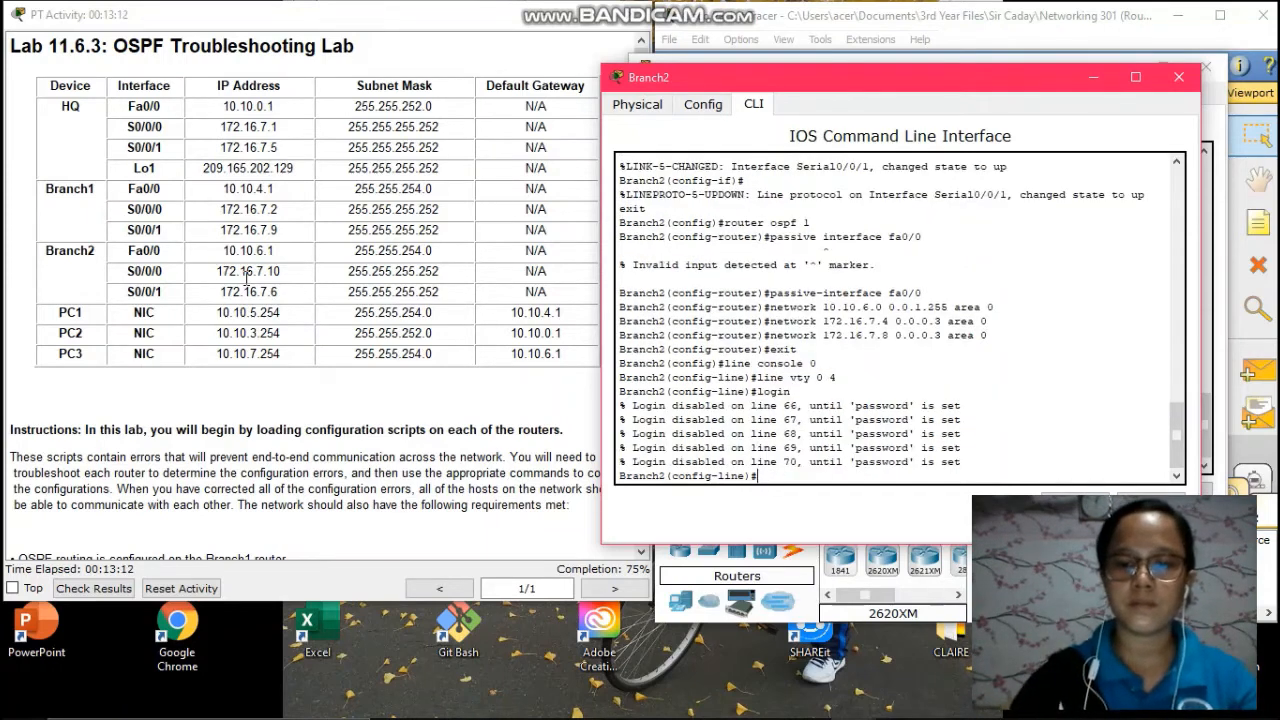
type("exit")
key("Return")
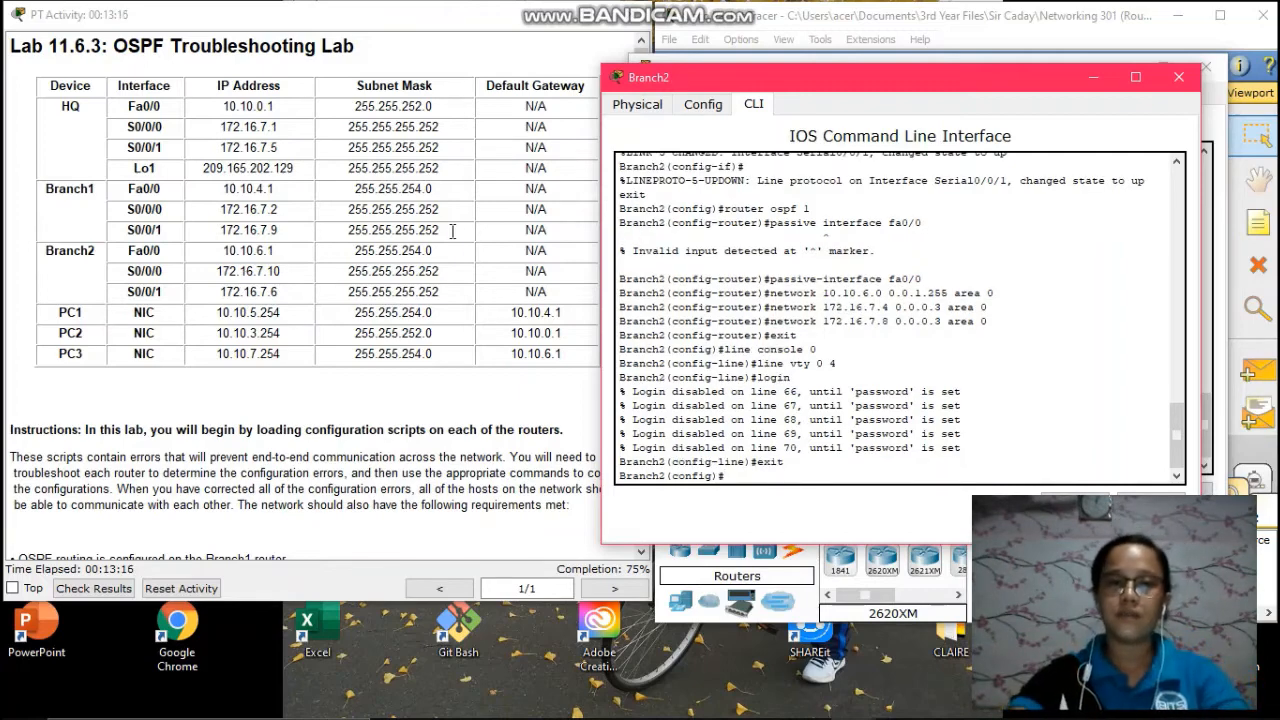
- Inspect HQ's port summary in the topology, and check the lab's activity results
left_click(1102, 83)
left_click(1125, 70)
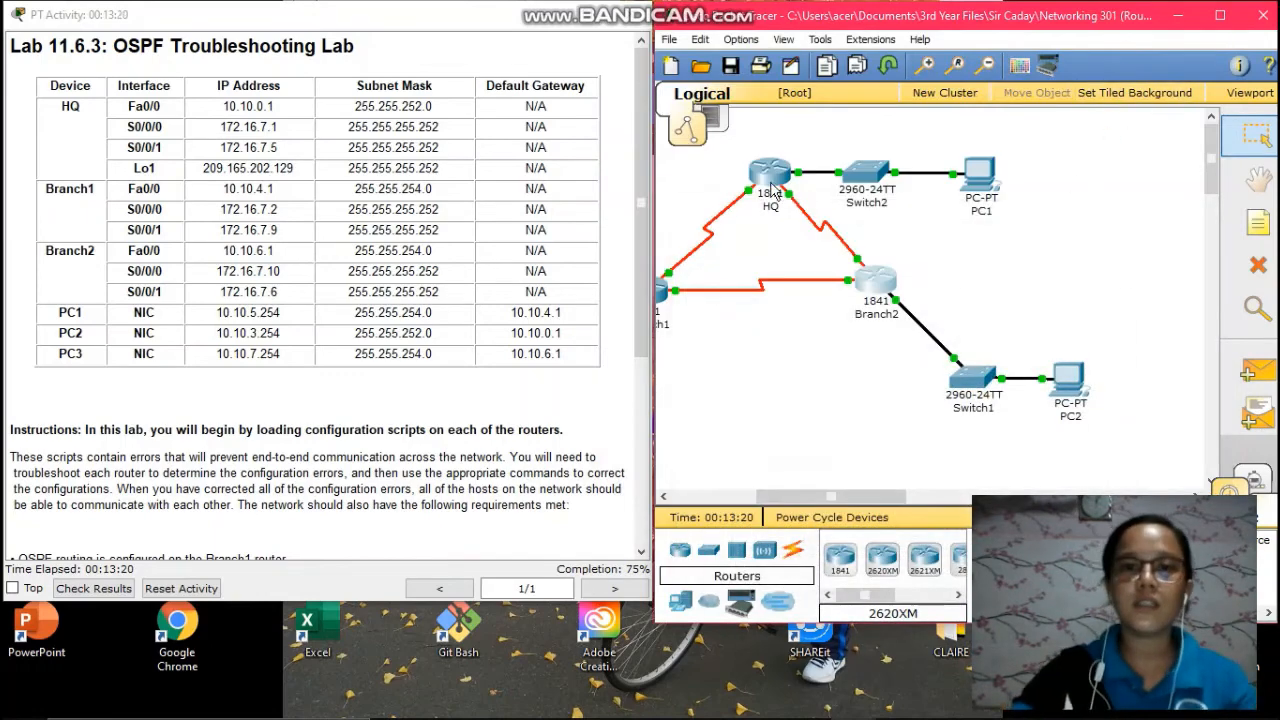
mouse_move(770, 195)
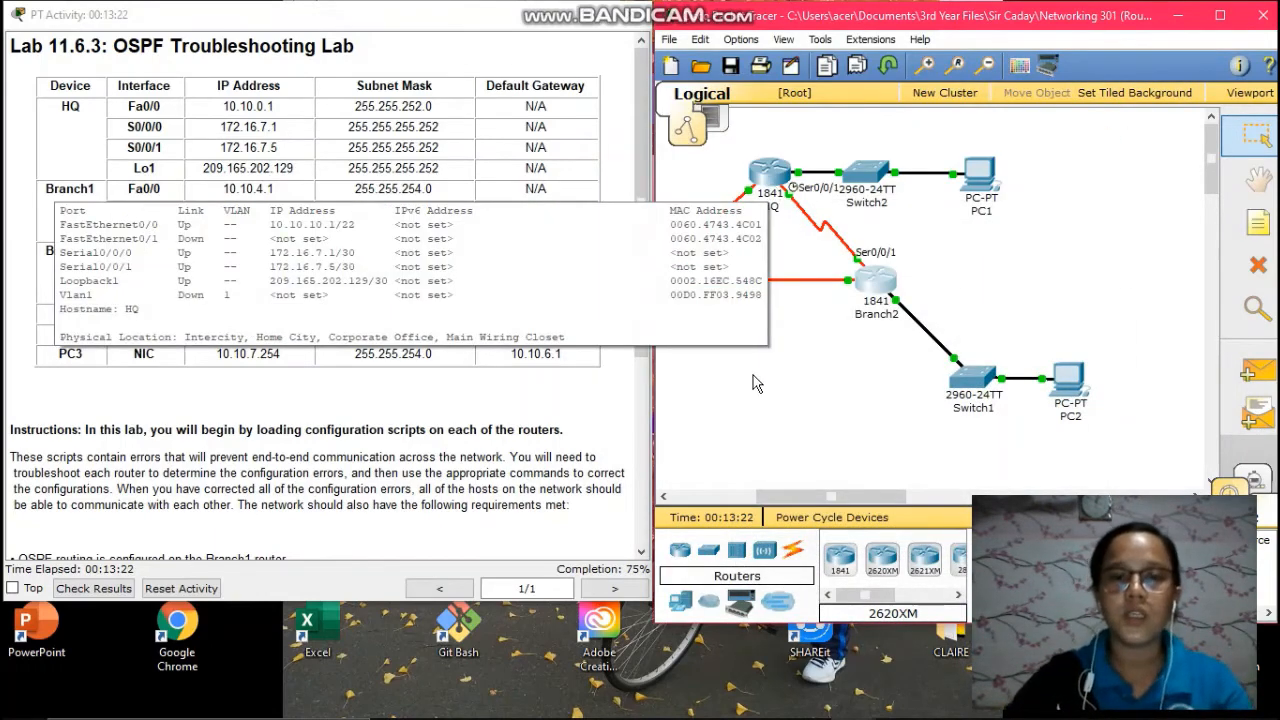
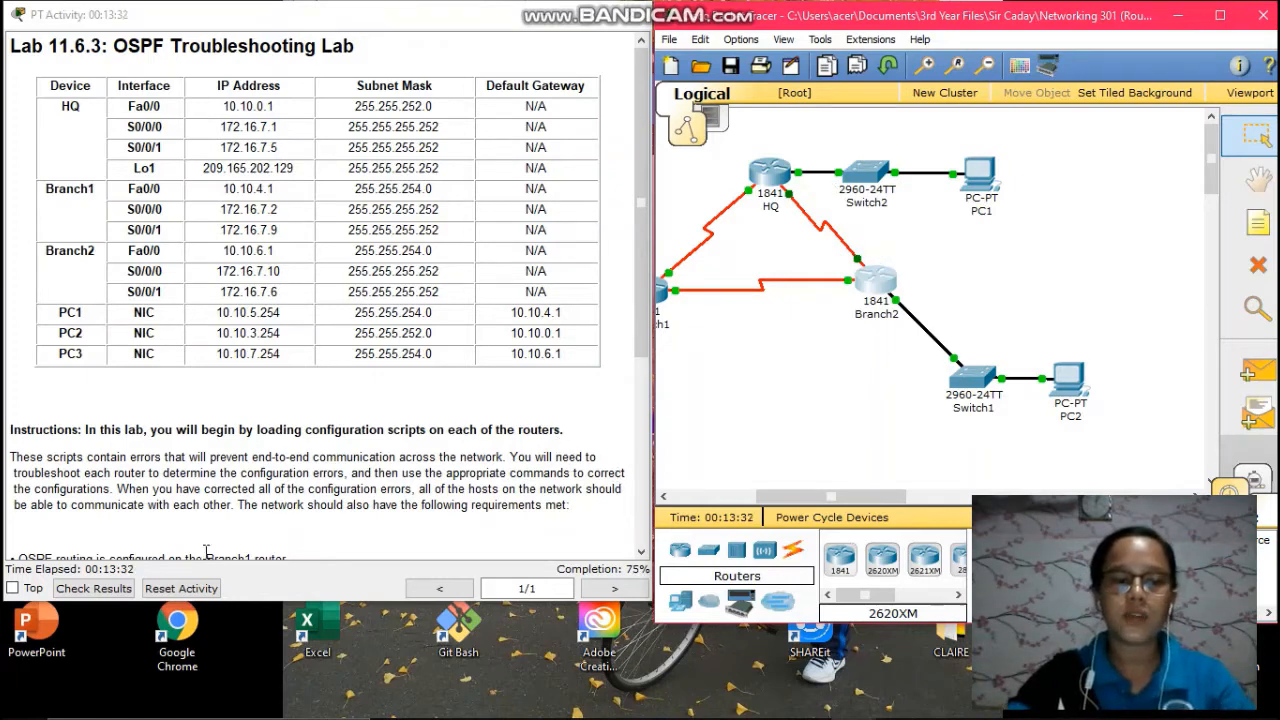
left_click(93, 589)
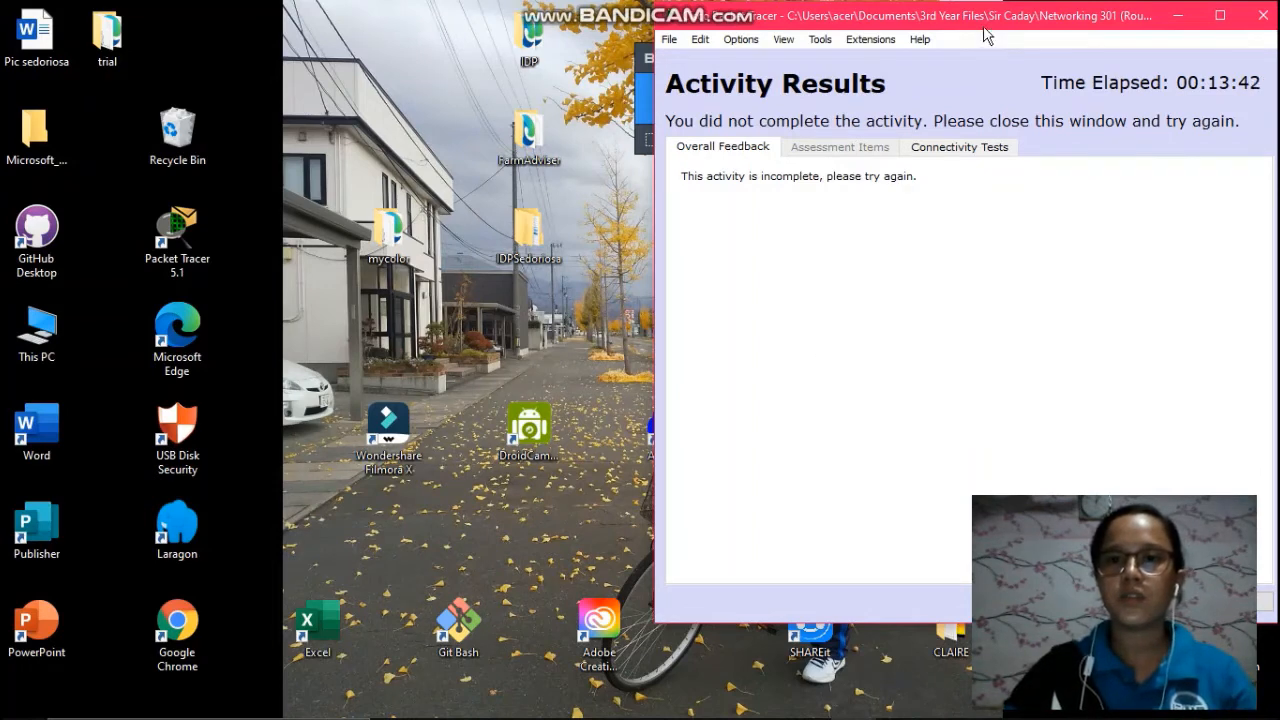
left_click_drag(987, 28, 491, 37)
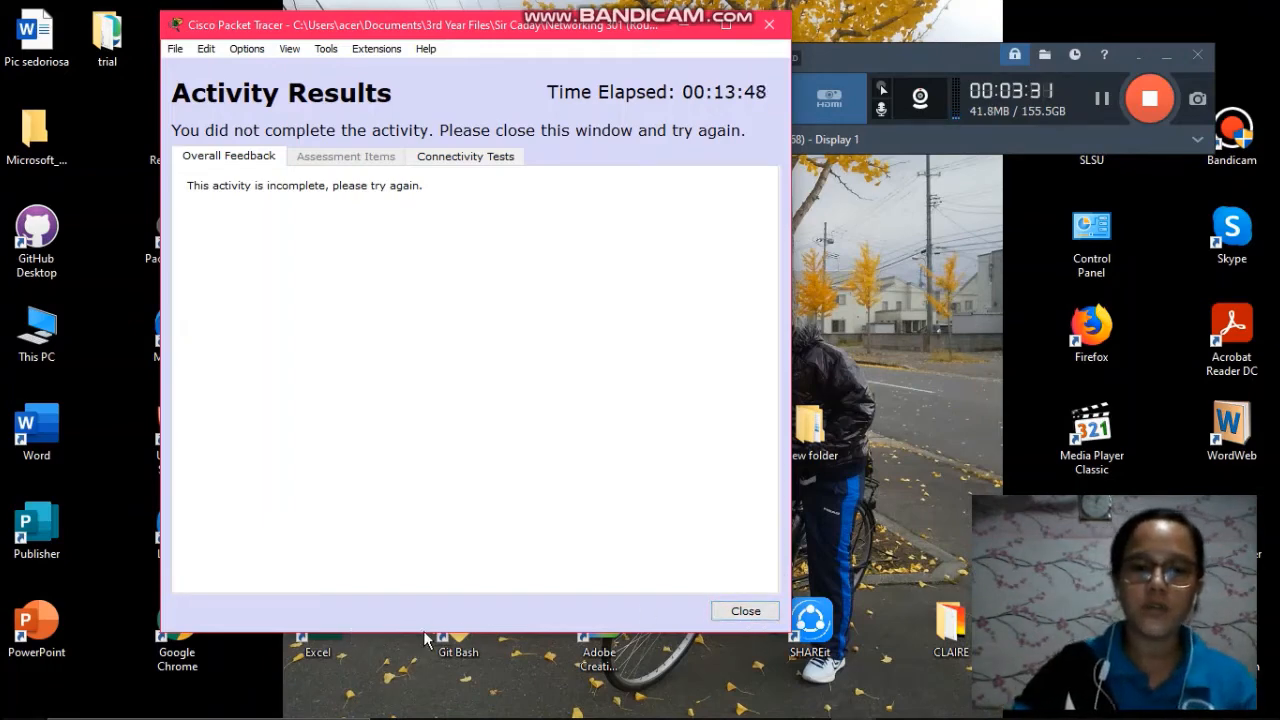
left_click(745, 611)
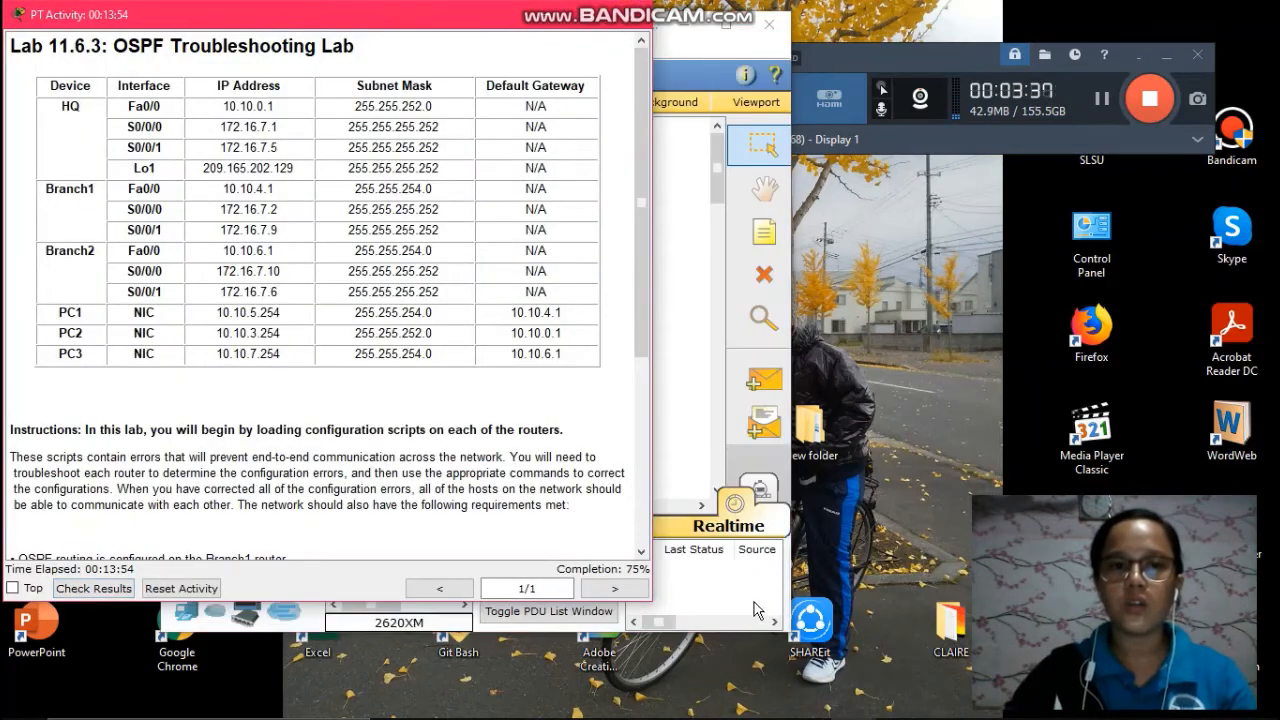
- Open the HQ router's command line beside the lab instructions and enter privileged EXEC mode
left_click(676, 52)
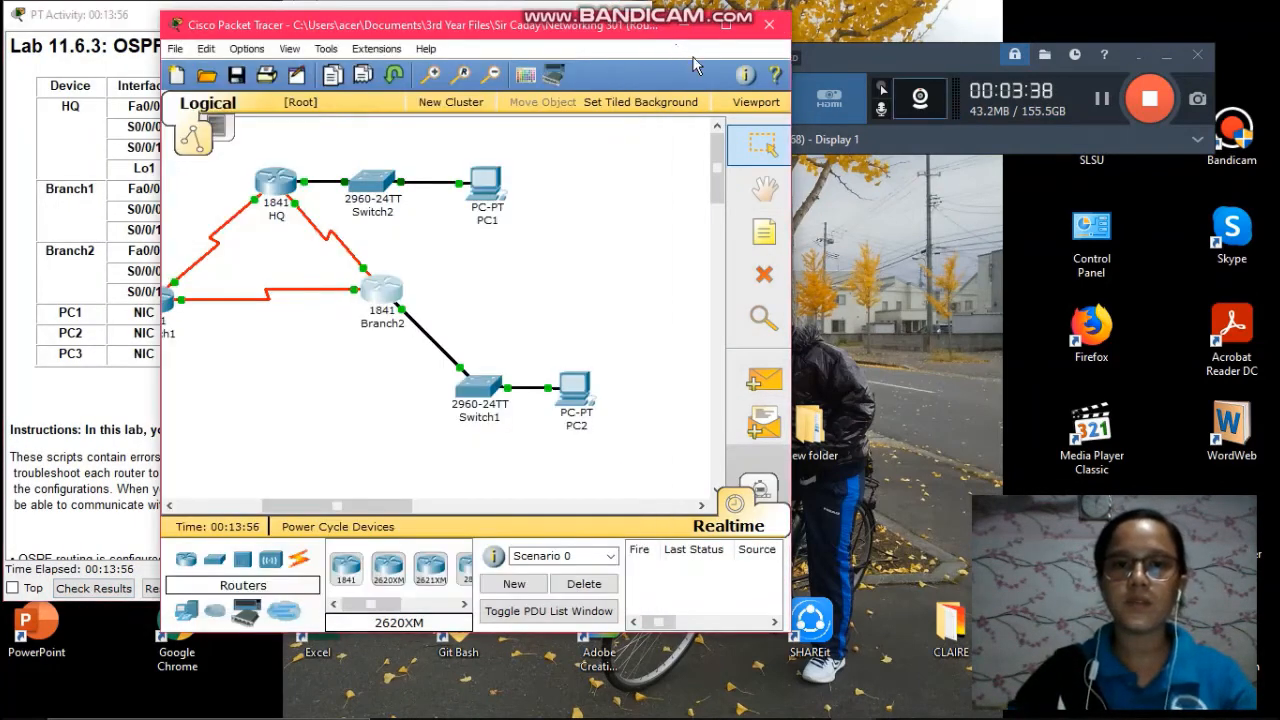
left_click_drag(552, 24, 991, 36)
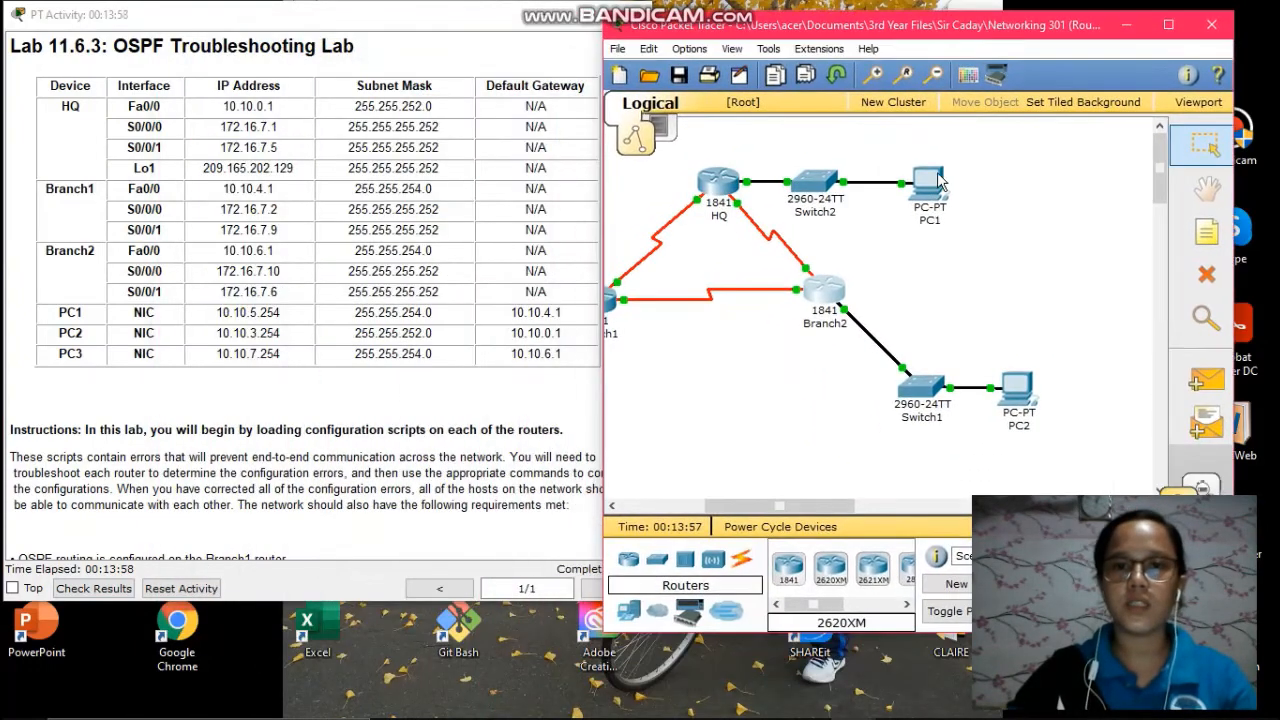
left_click(722, 186)
left_click(308, 187)
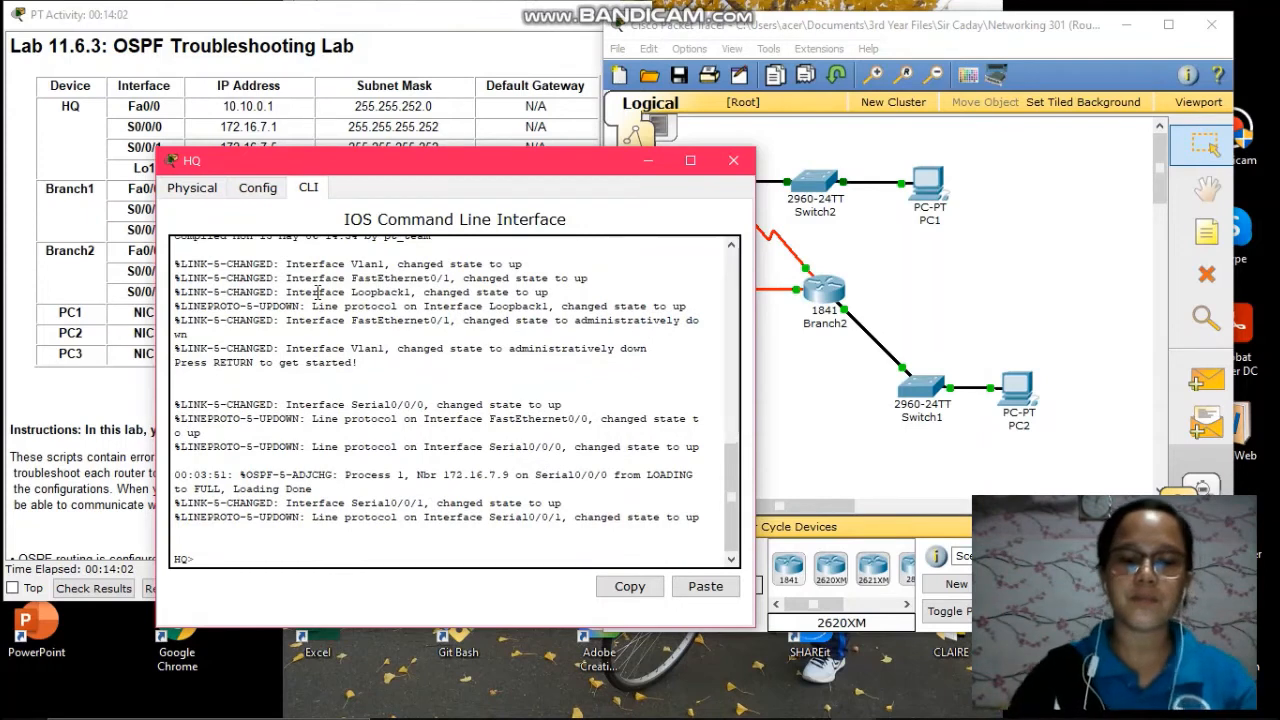
type("enable")
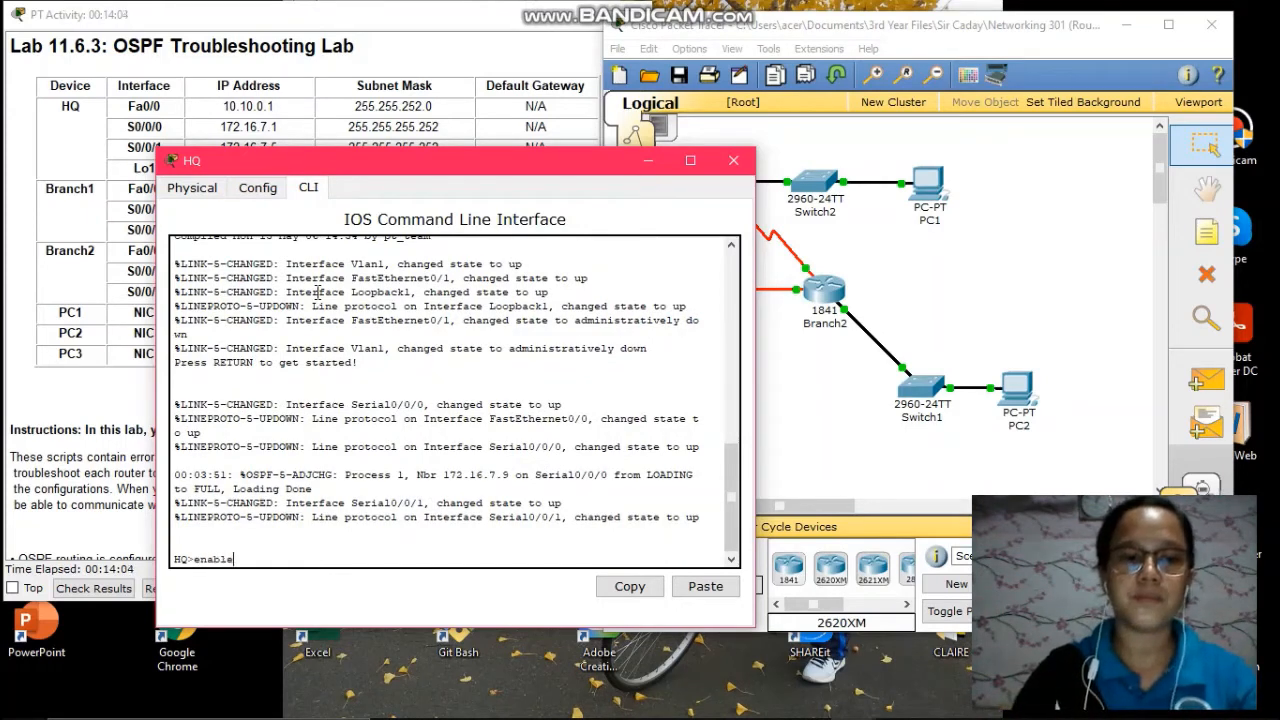
key("Return")
- Erase the startup-config on HQ and confirm the removal of its configuration files
type("erase")
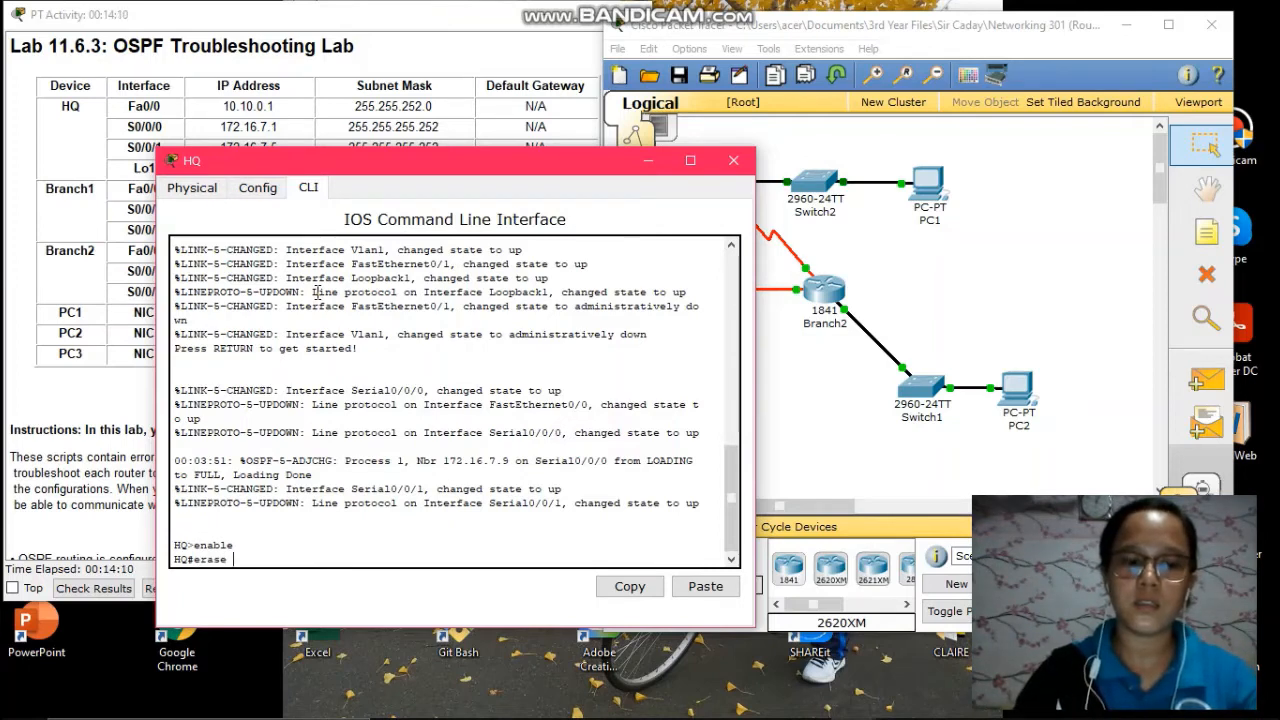
type(" str")
key("BackSpace")
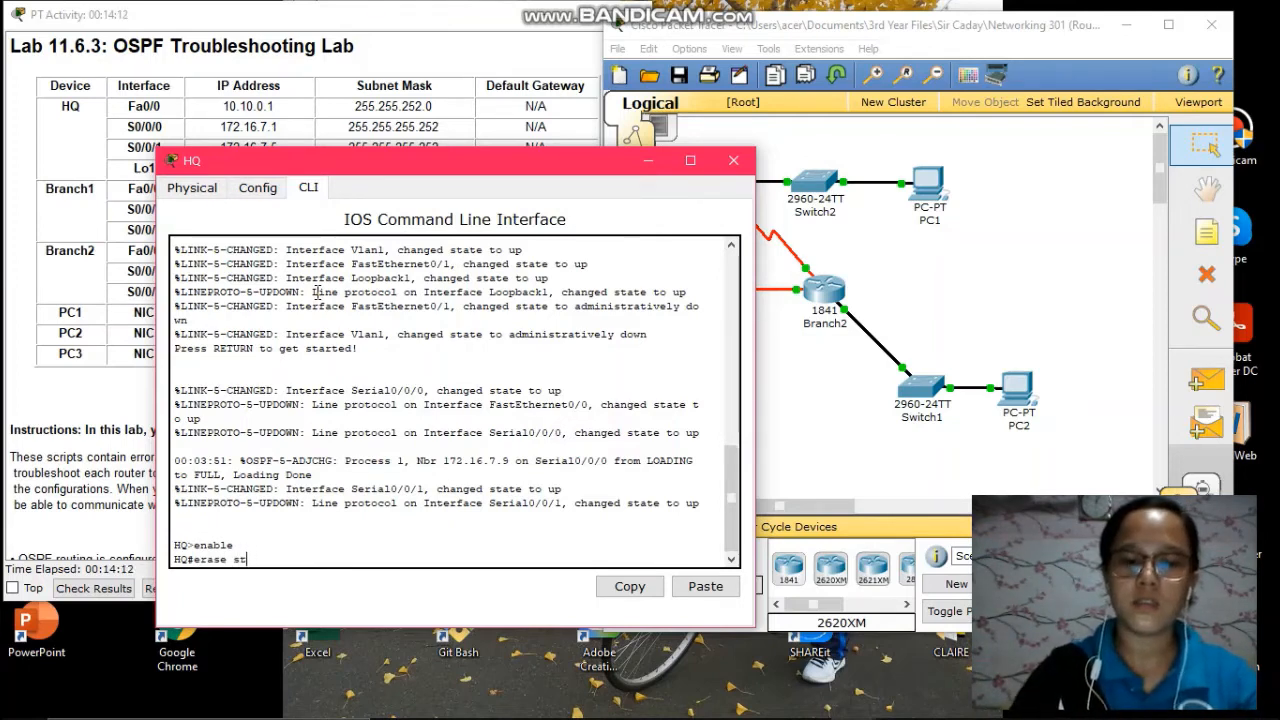
type("artup")
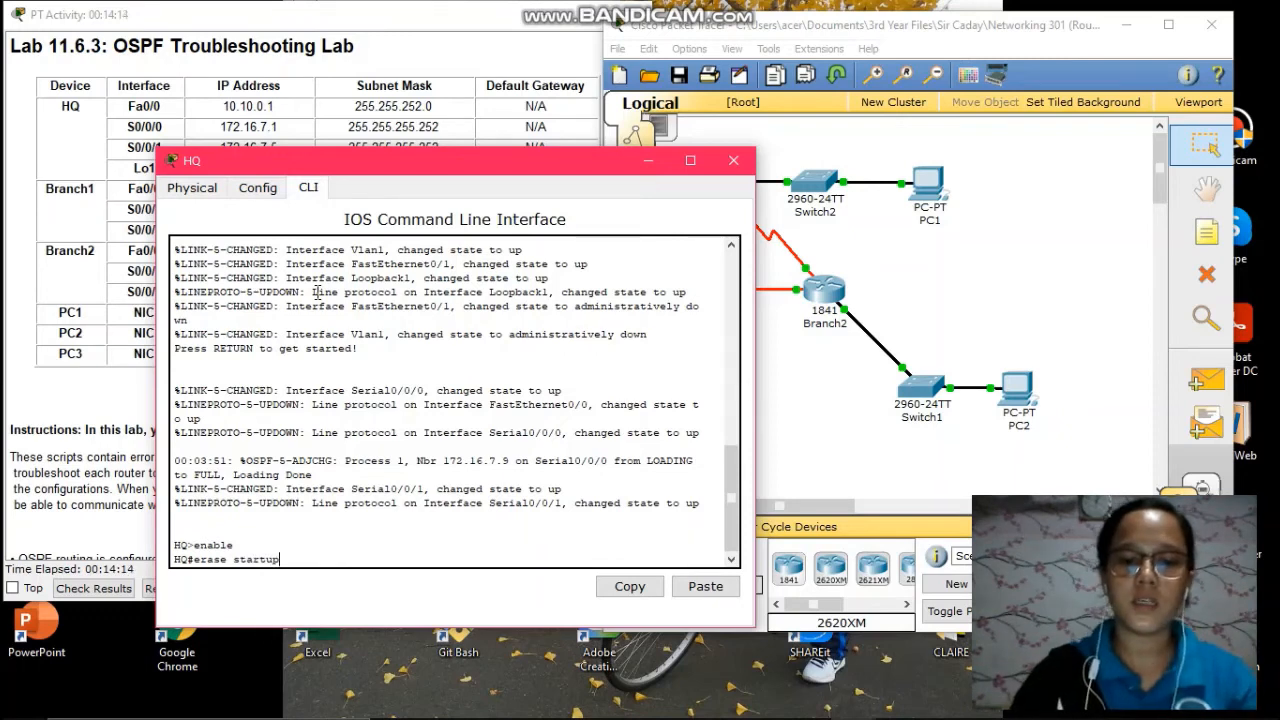
type("-config")
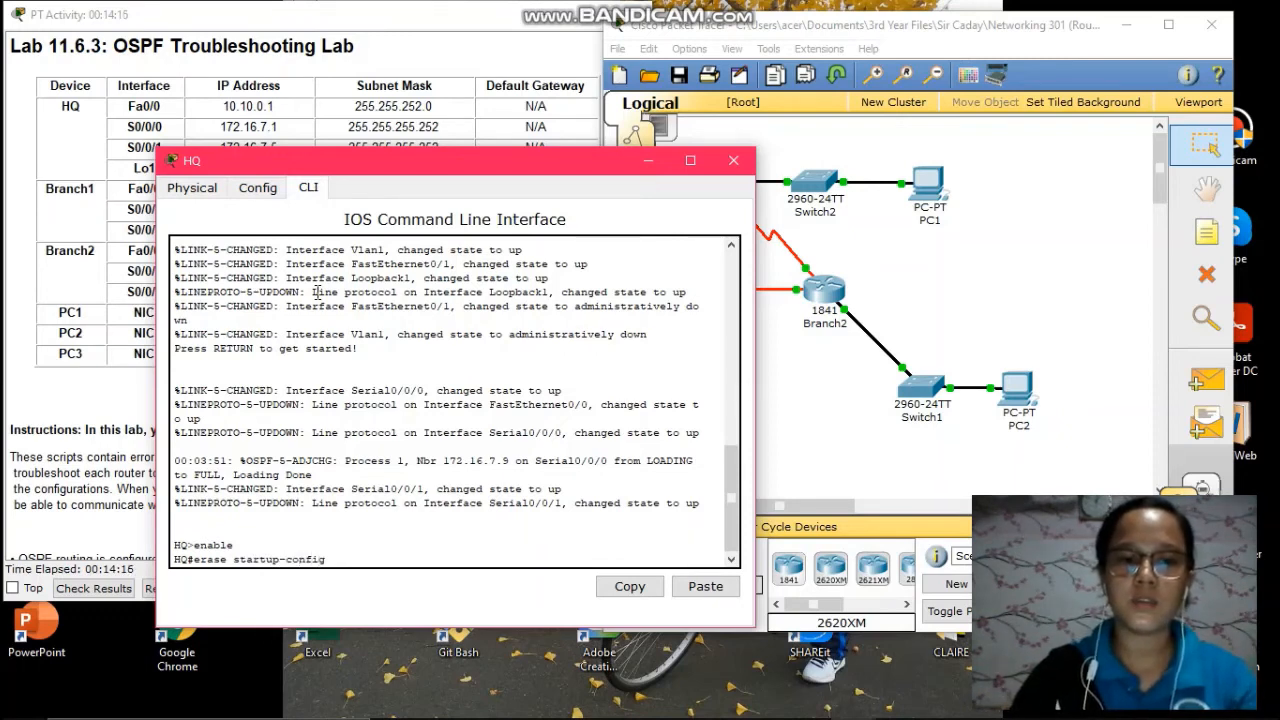
key("Return")
key("Return")
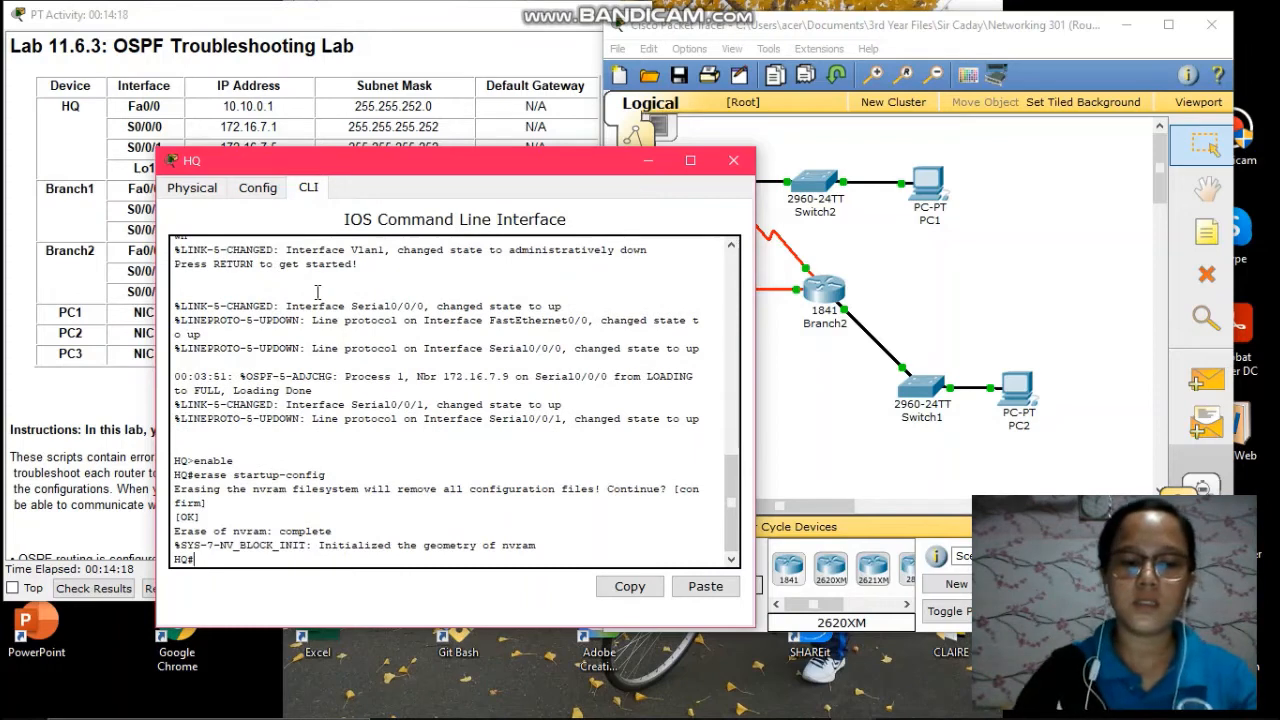
- Enter global configuration mode on the router and set its hostname to HQ
type("config")
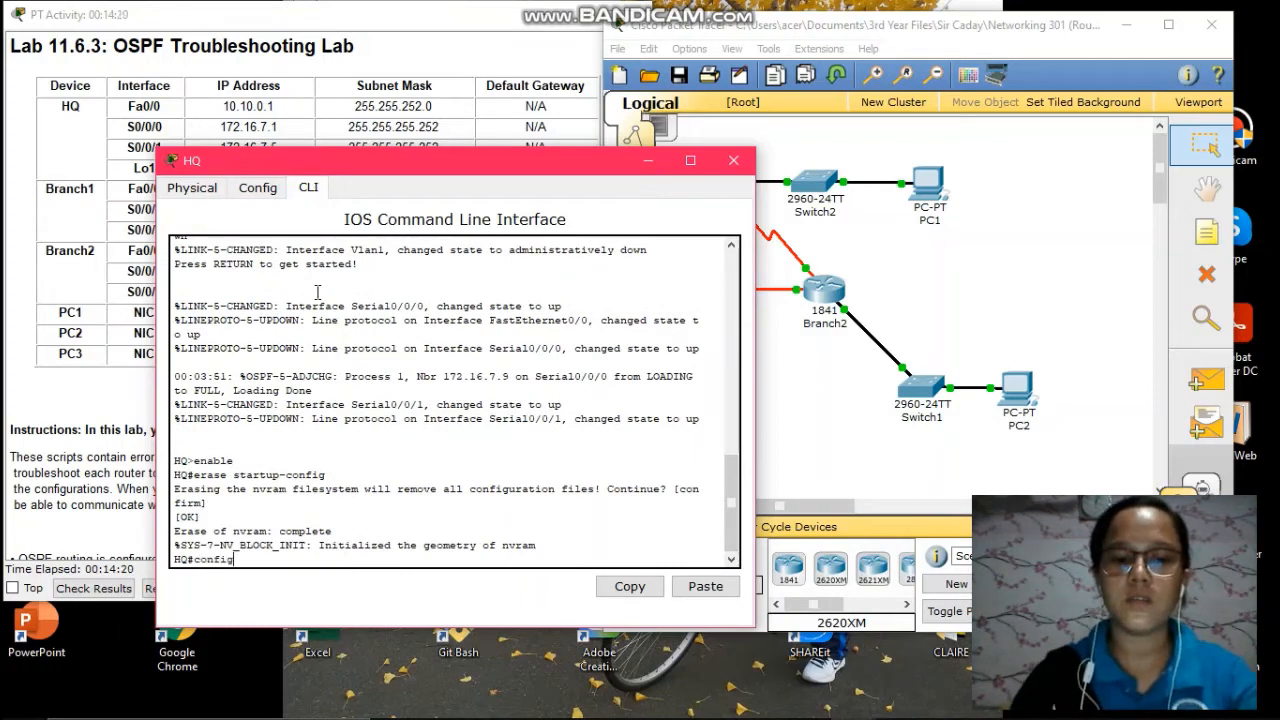
type(" t")
key("Return")
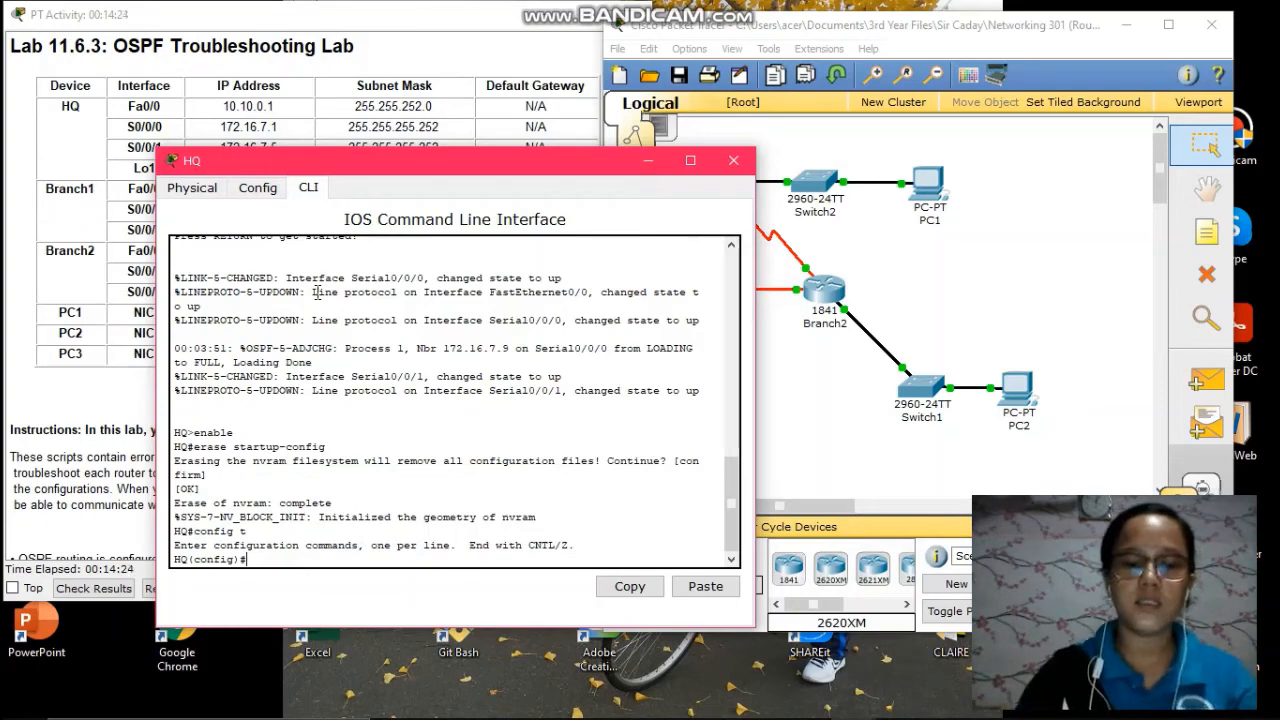
type("hostname")
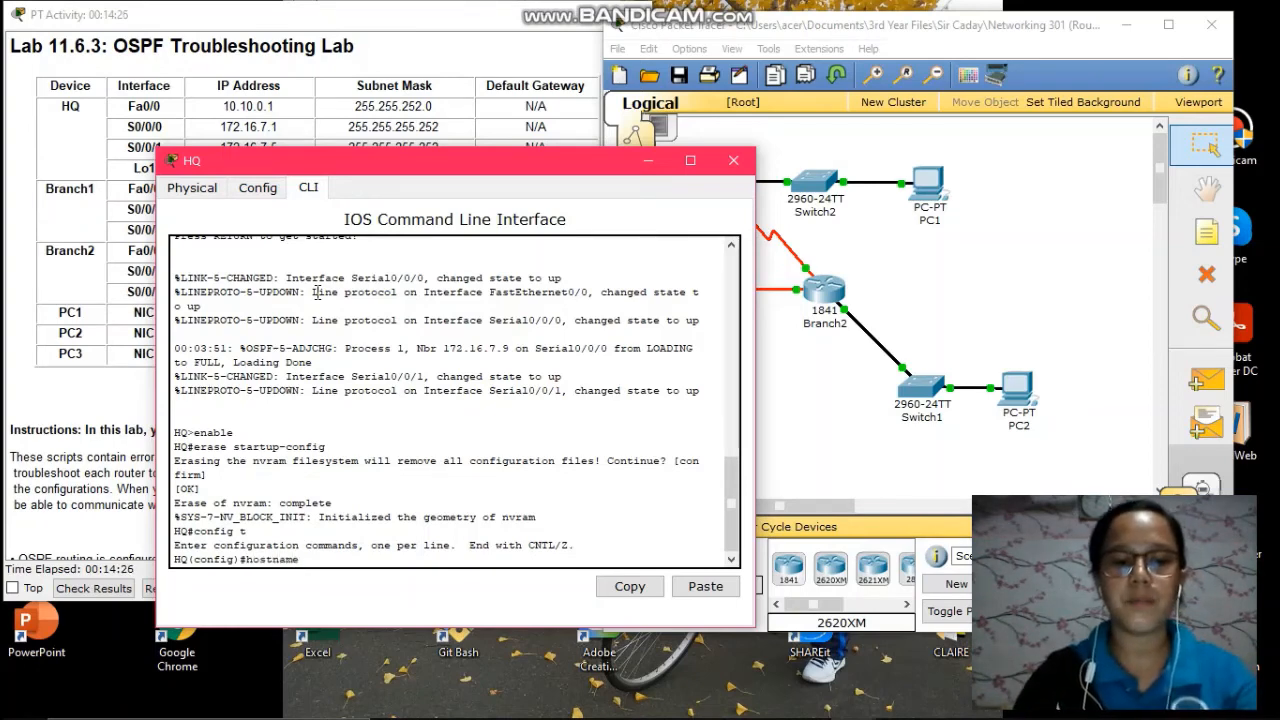
type(" HQ")
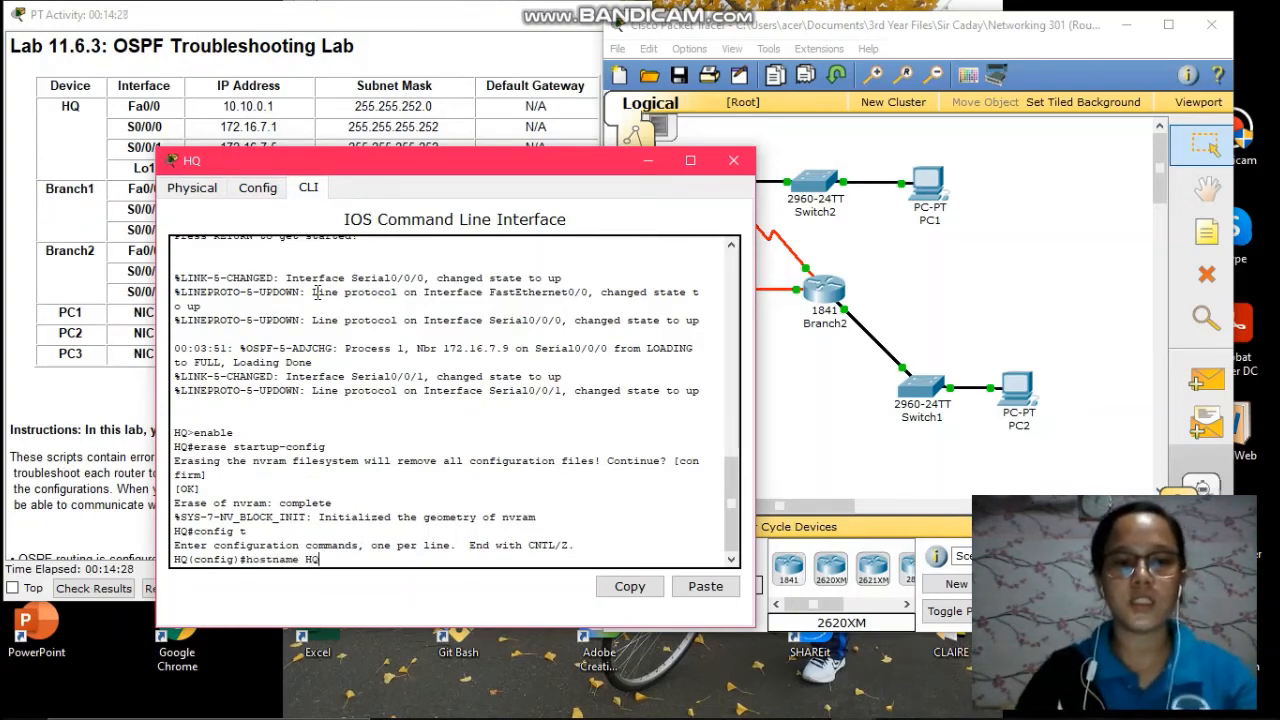
key("Return")
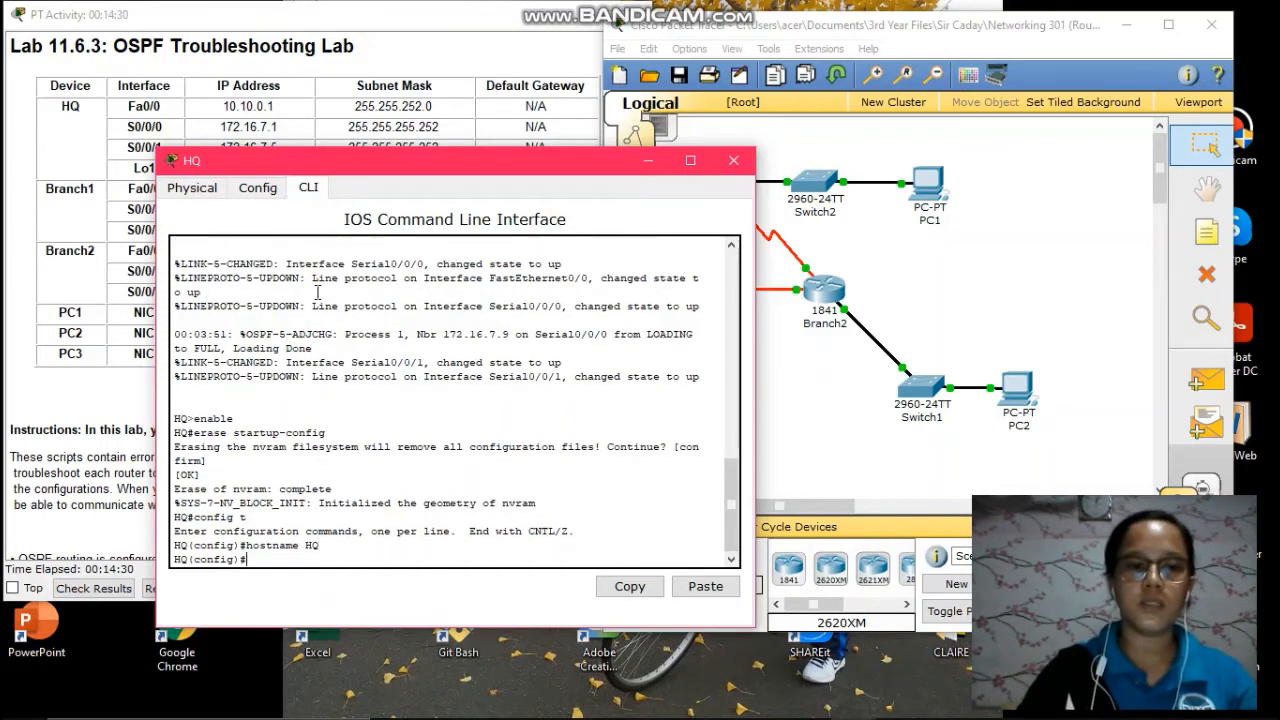
- Disable IP domain lookup on HQ with no ip domain-lookup
type("no i")
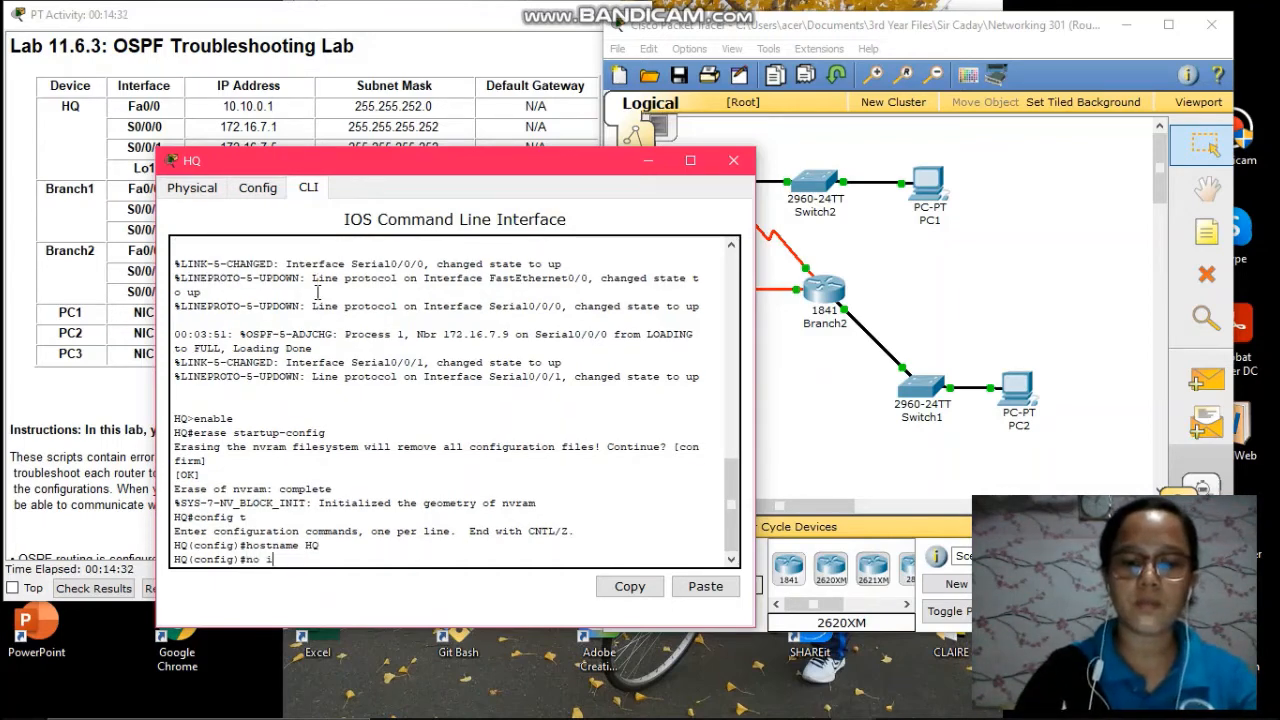
type("p dom")
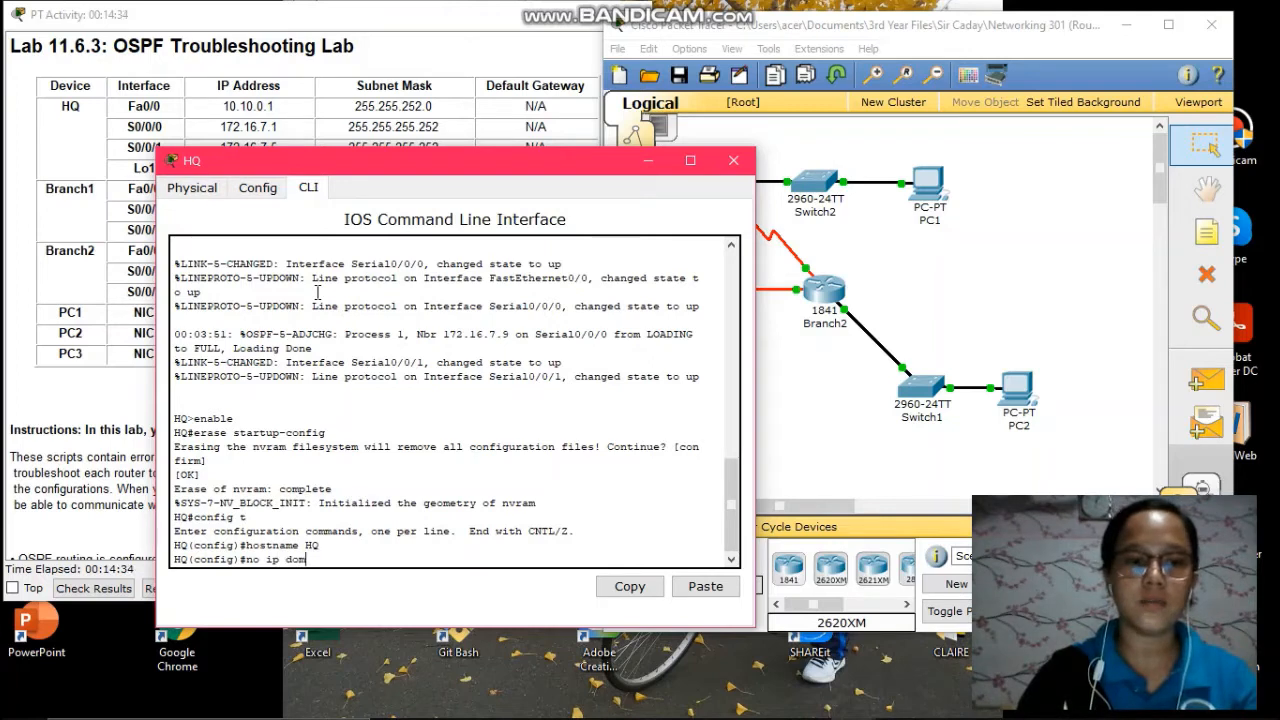
type("ain-l")
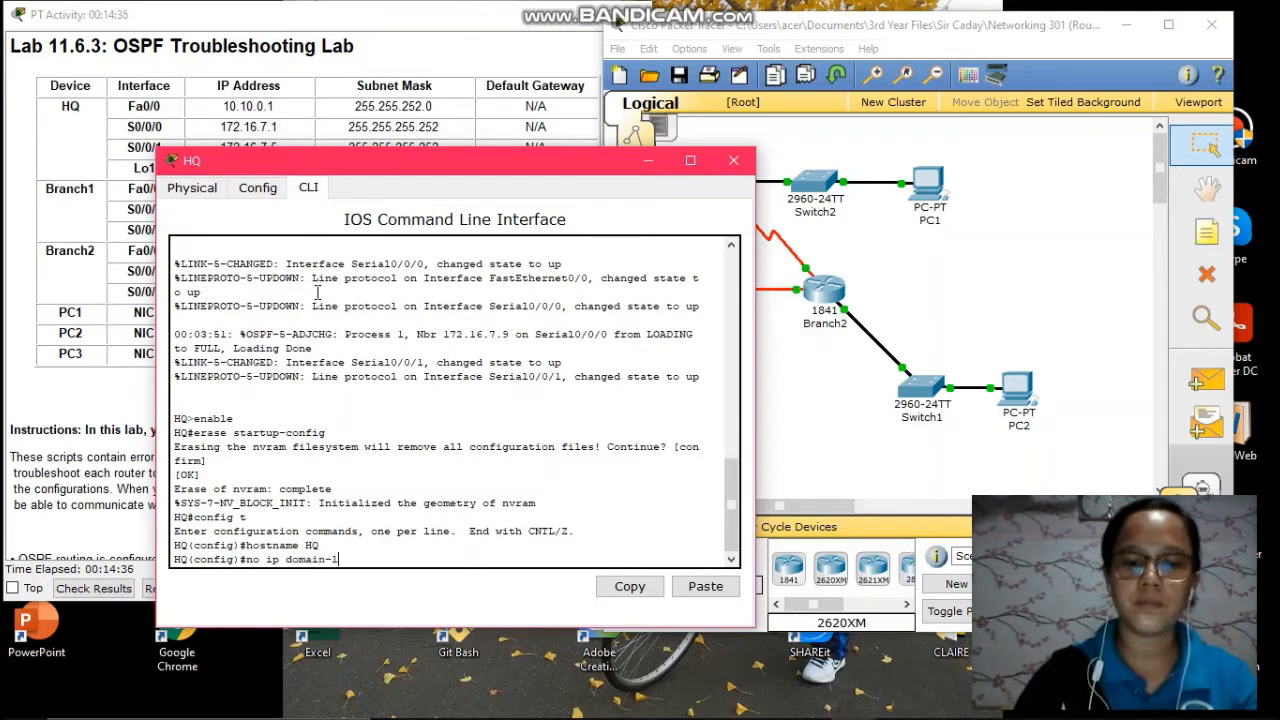
type("ookup")
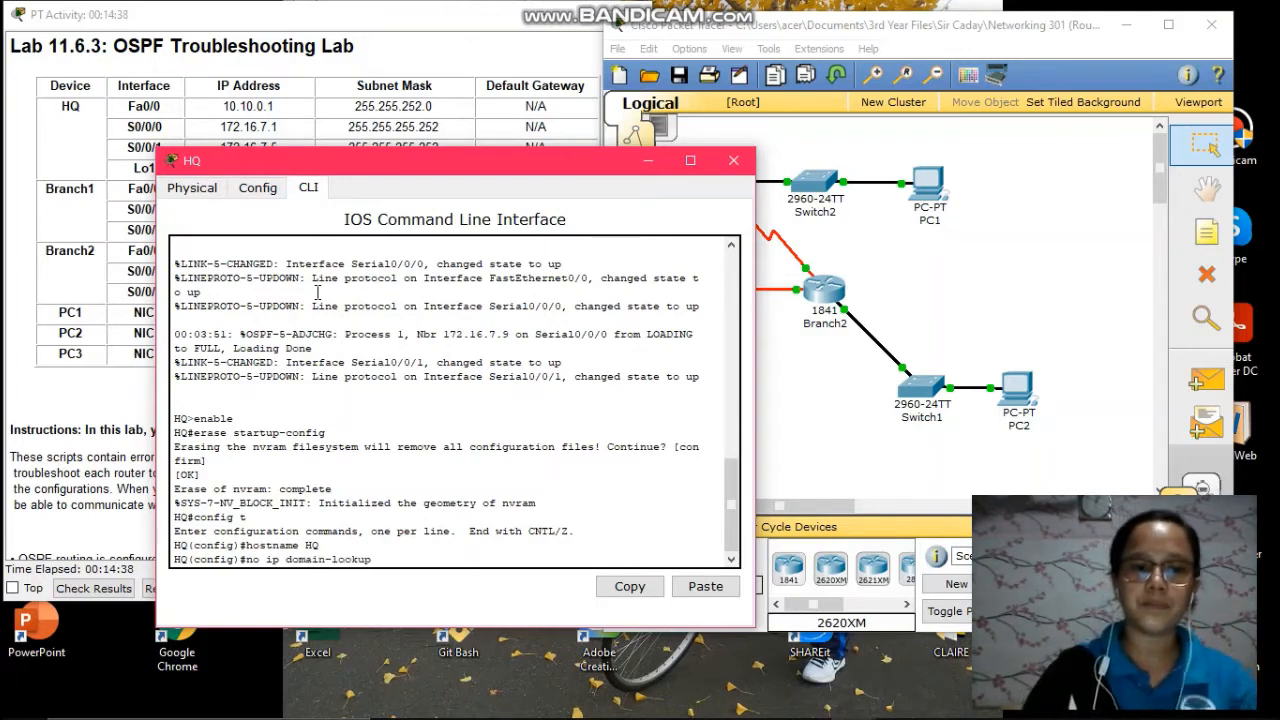
key("Return")
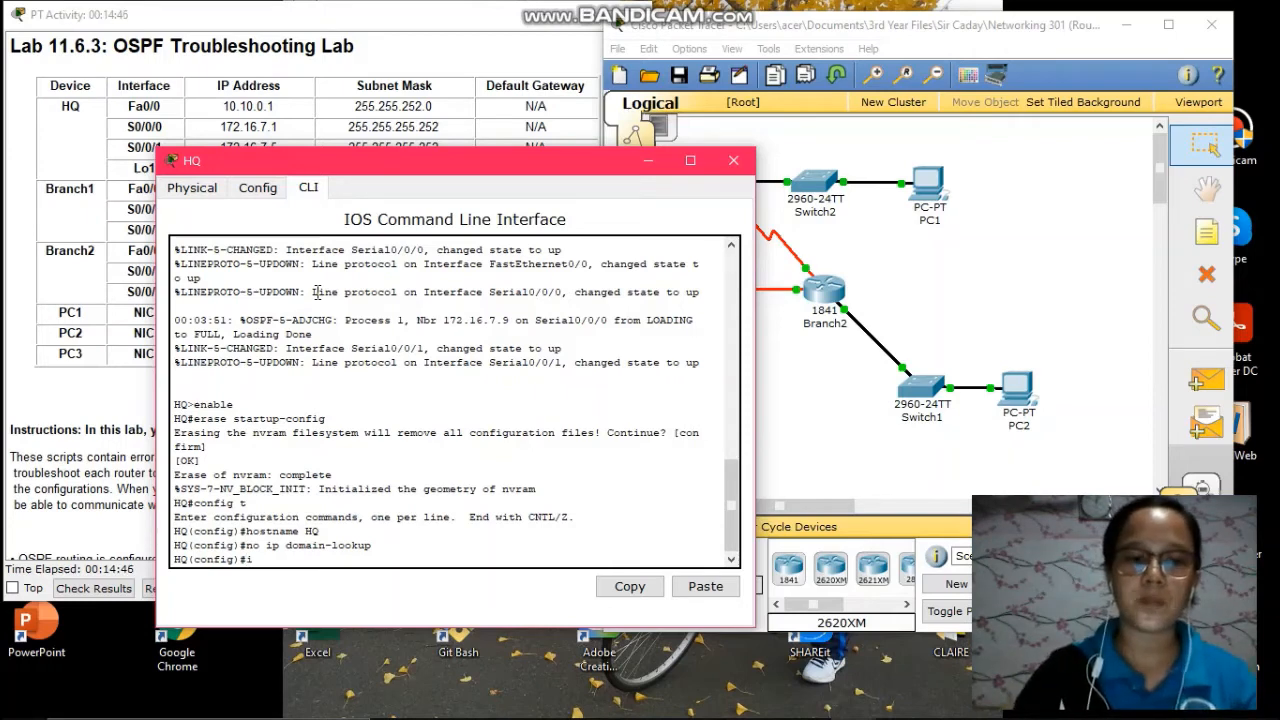
- Configure HQ's fa0/0 interface with IP address 10.10.0.1 and subnet mask 255.255.252.0, per the lab's addressing table
type("nt fa0/0")
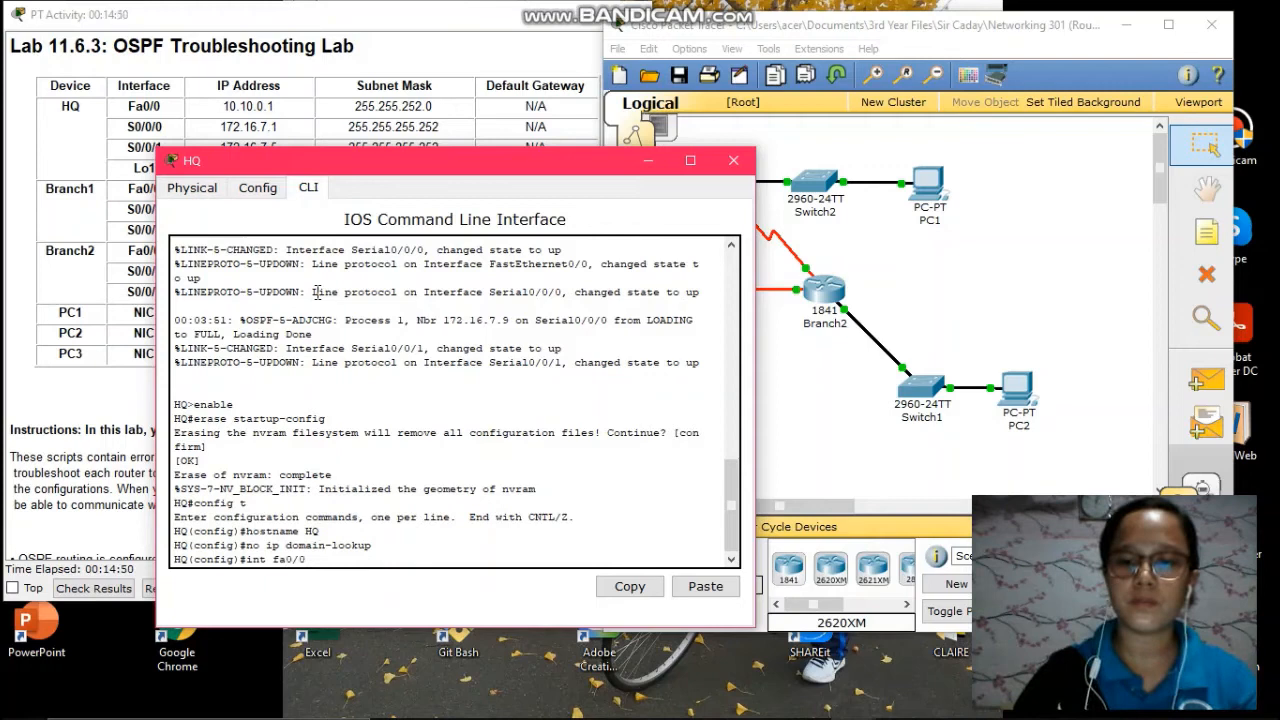
key("Return")
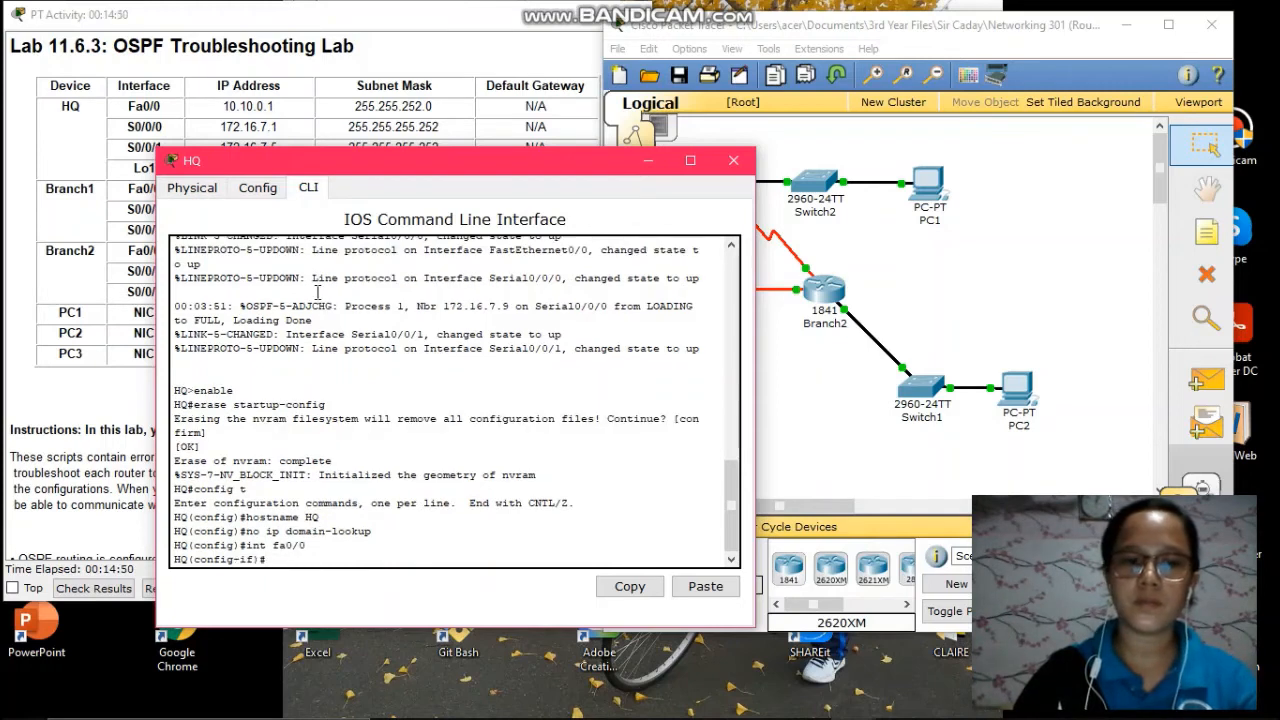
type("u")
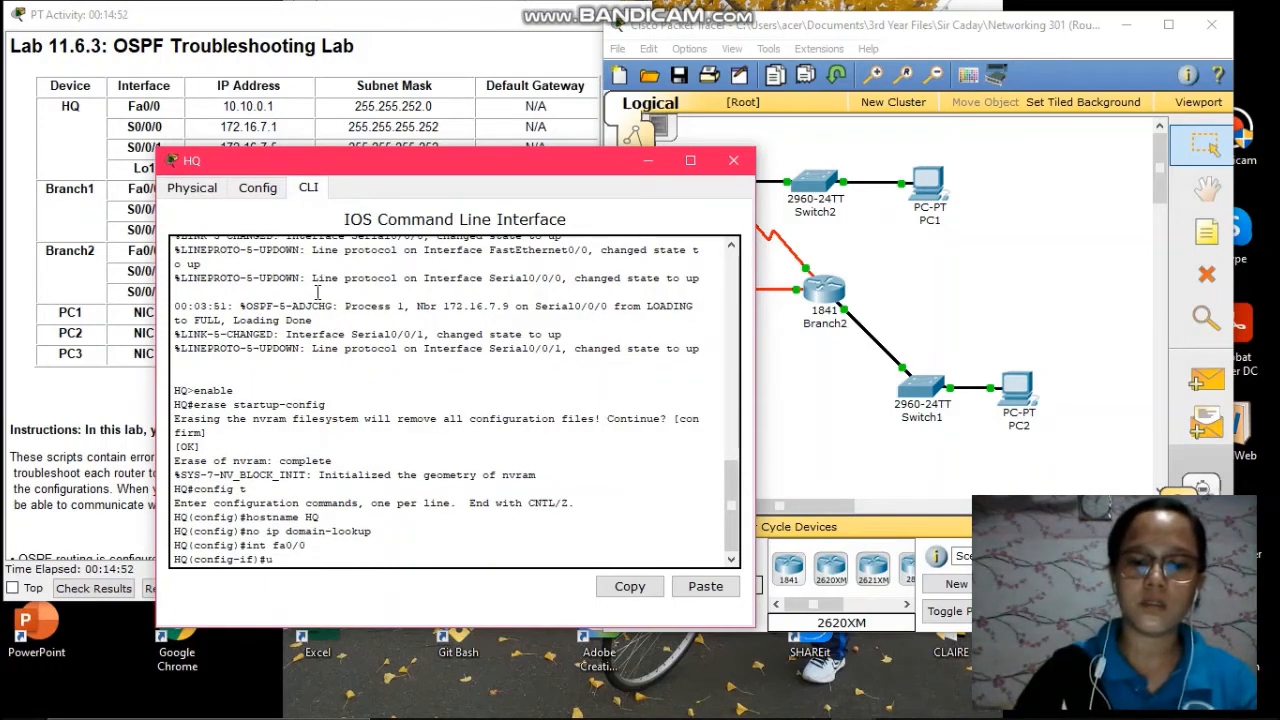
key("BackSpace")
type("ip addr")
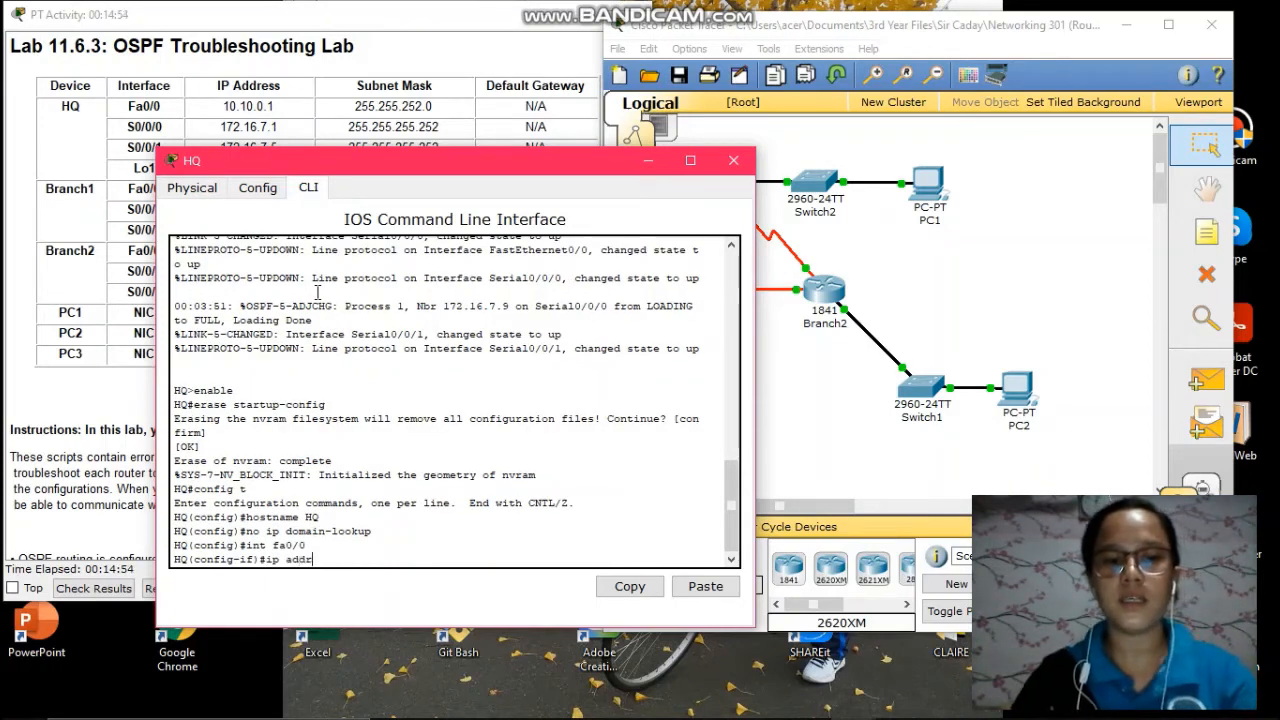
type("ess")
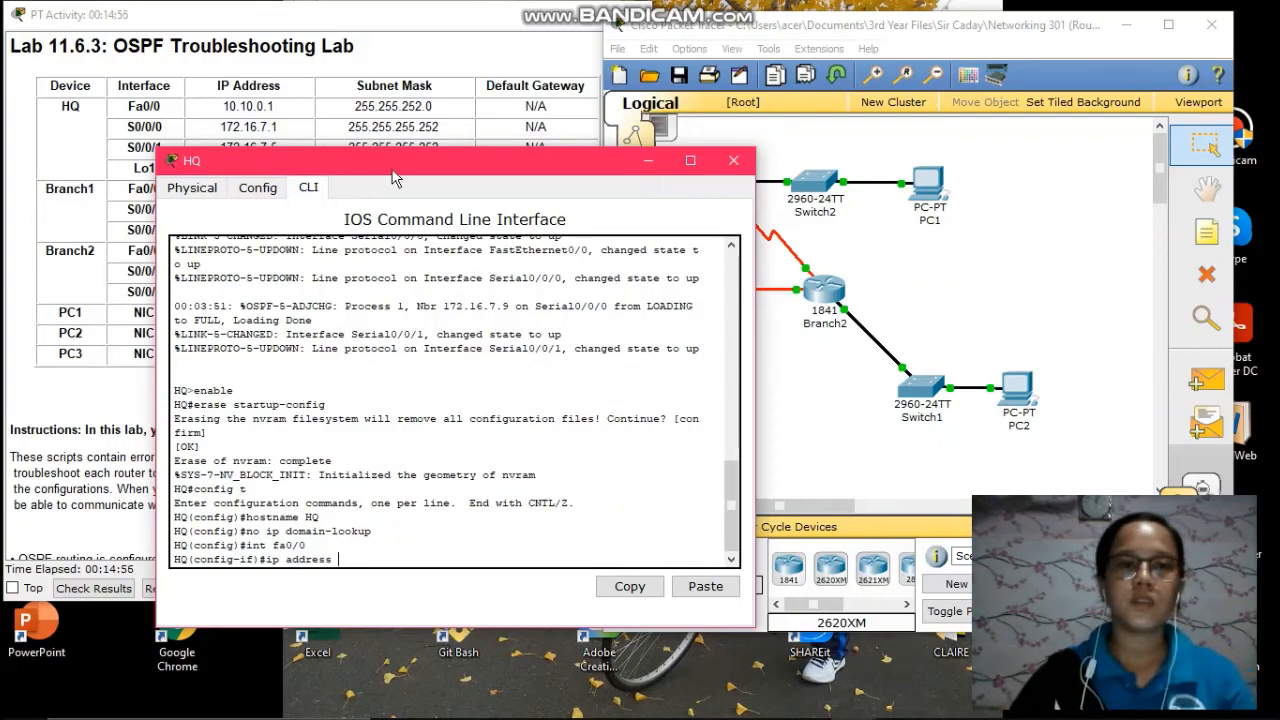
left_click_drag(393, 178, 900, 105)
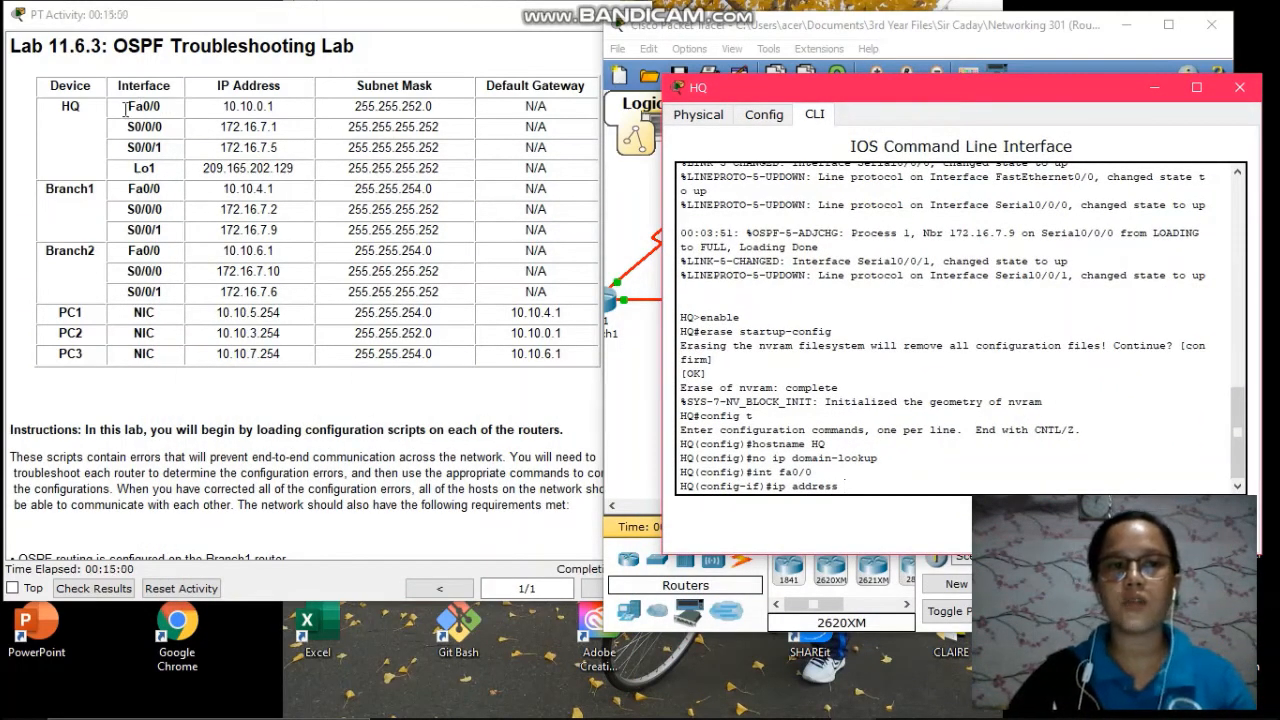
type("10")
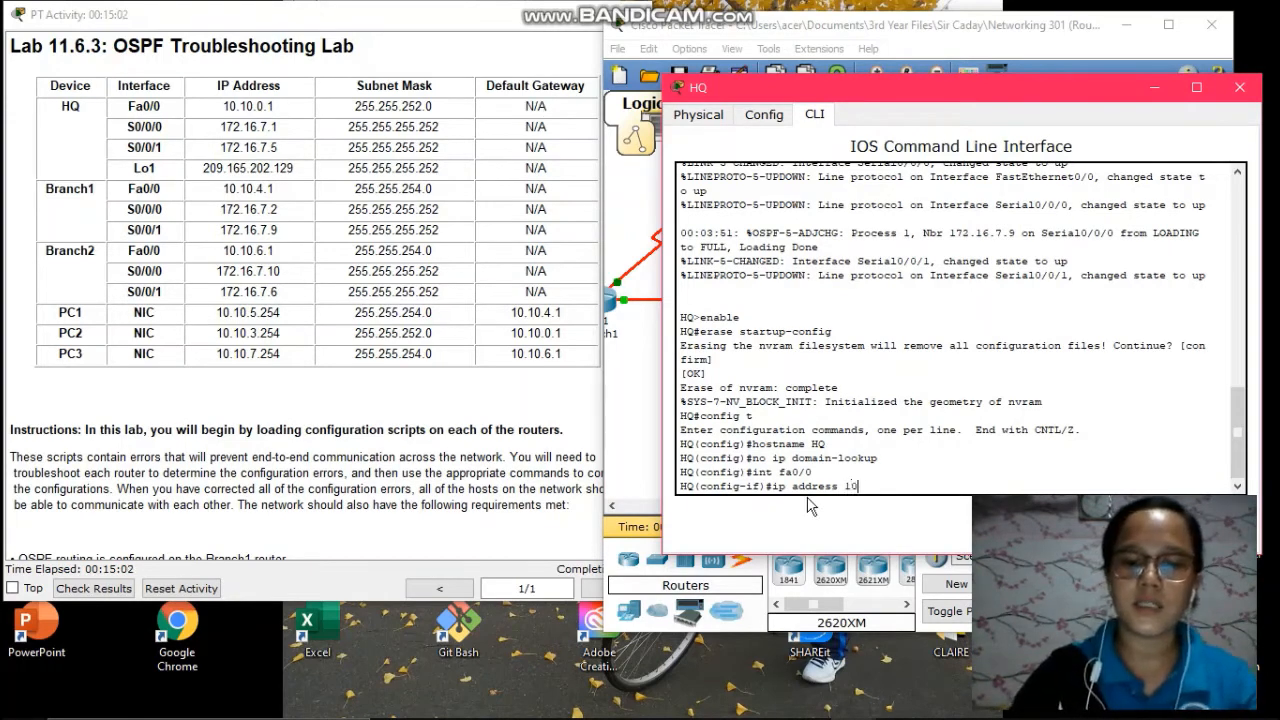
type(".10.0.1")
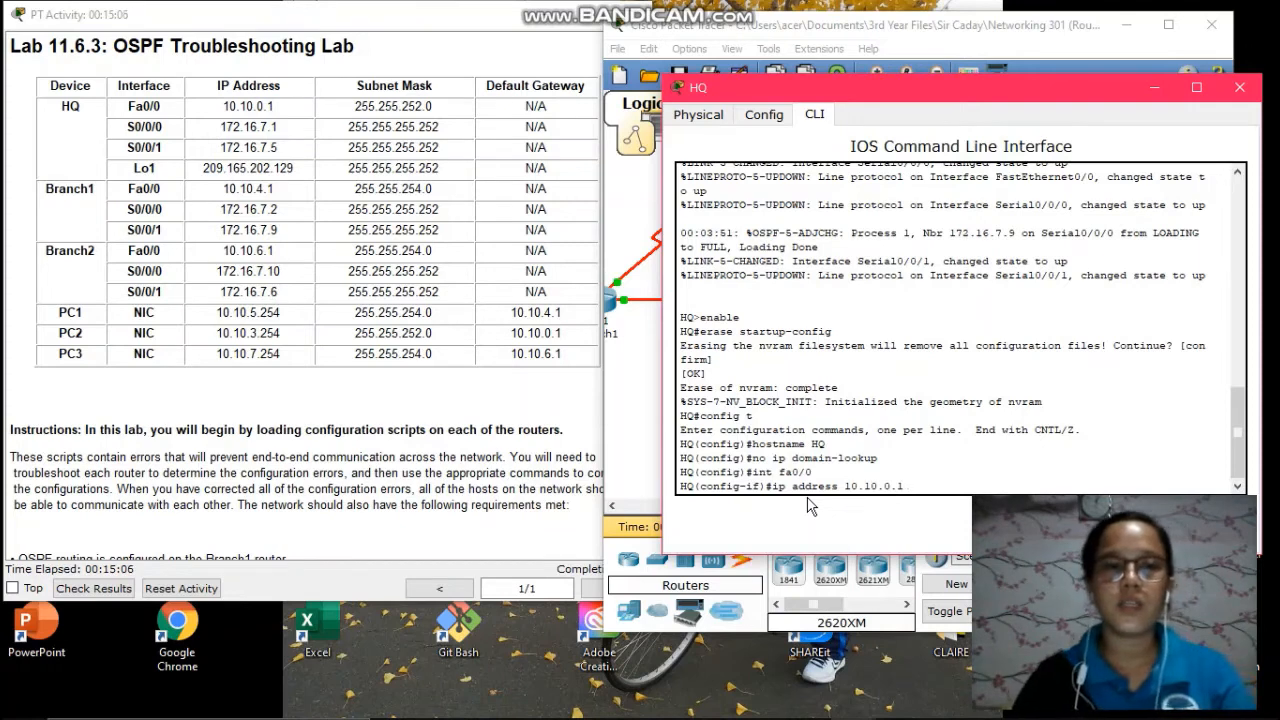
type(" 255.255")
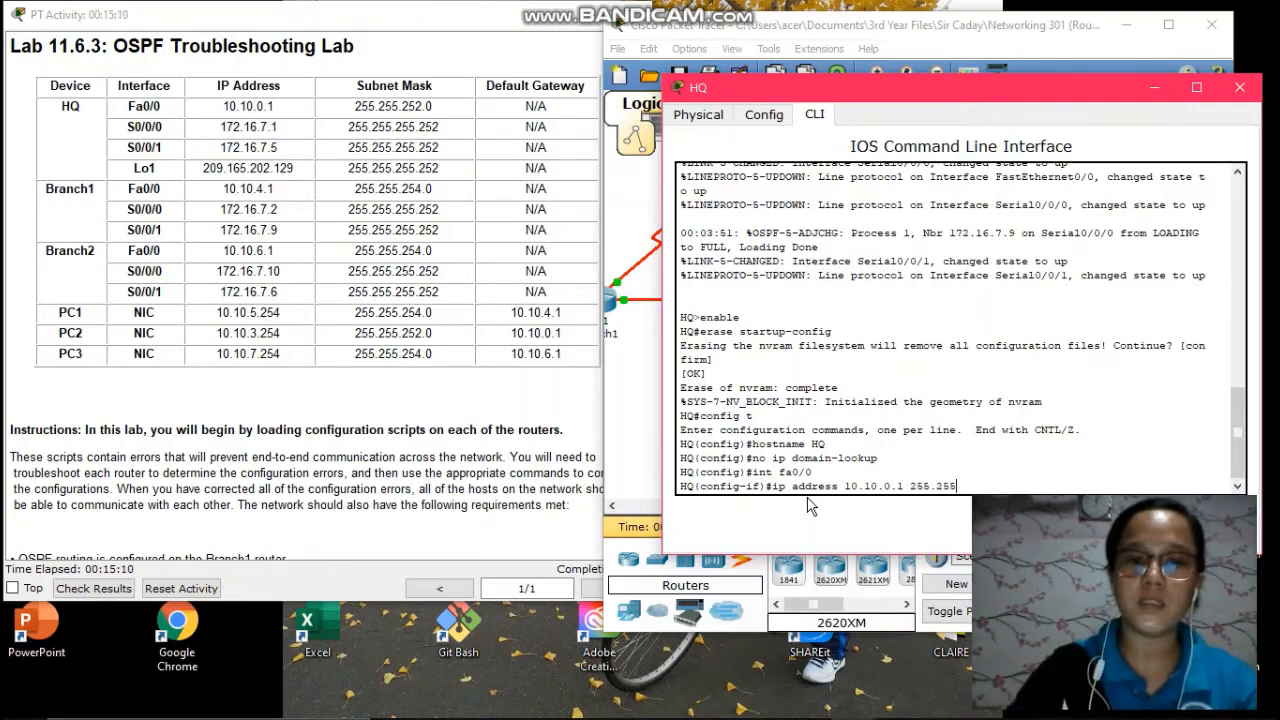
type(".252")
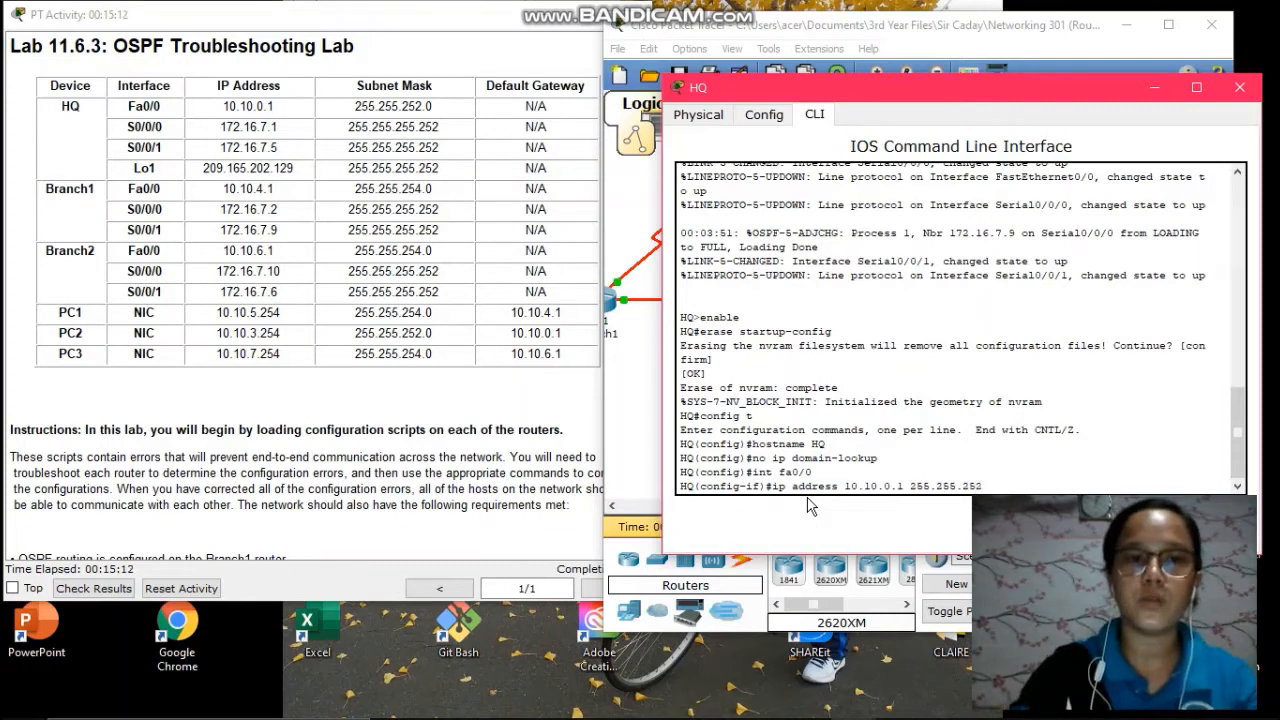
type(".0")
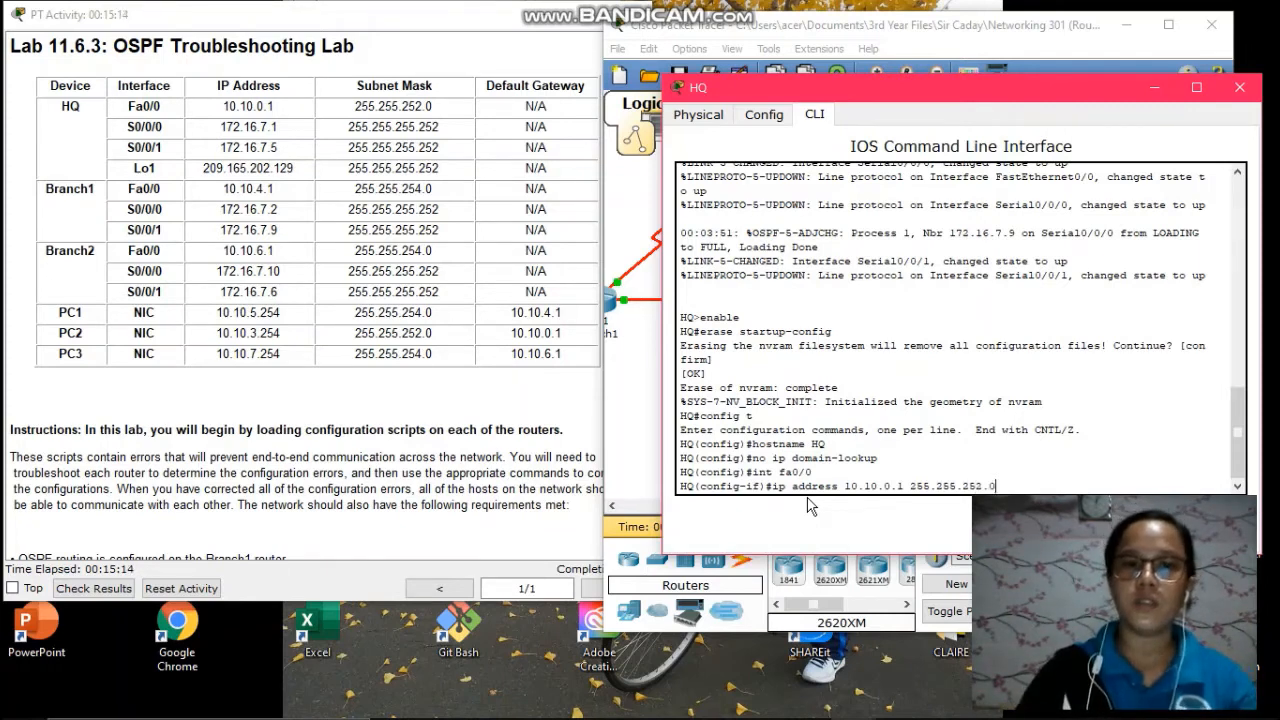
key("Return")
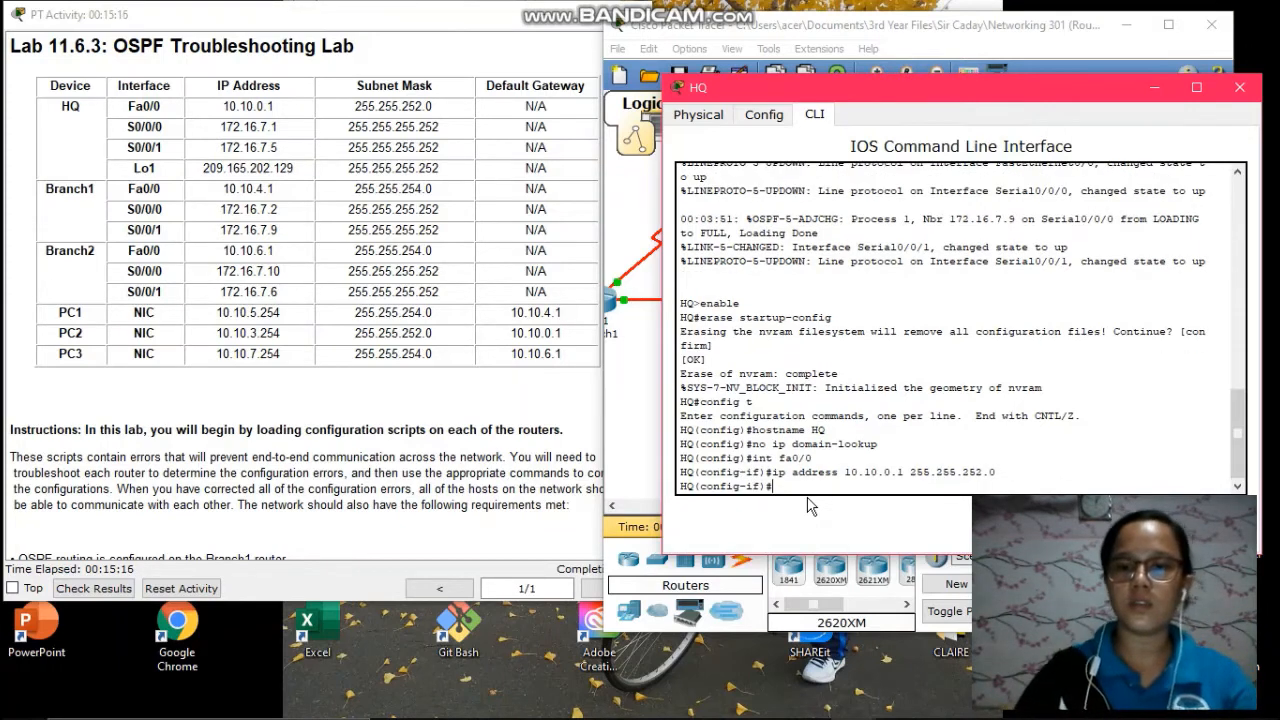
- Set both duplex and speed to auto on HQ's fa0/0 interface
type("dup")
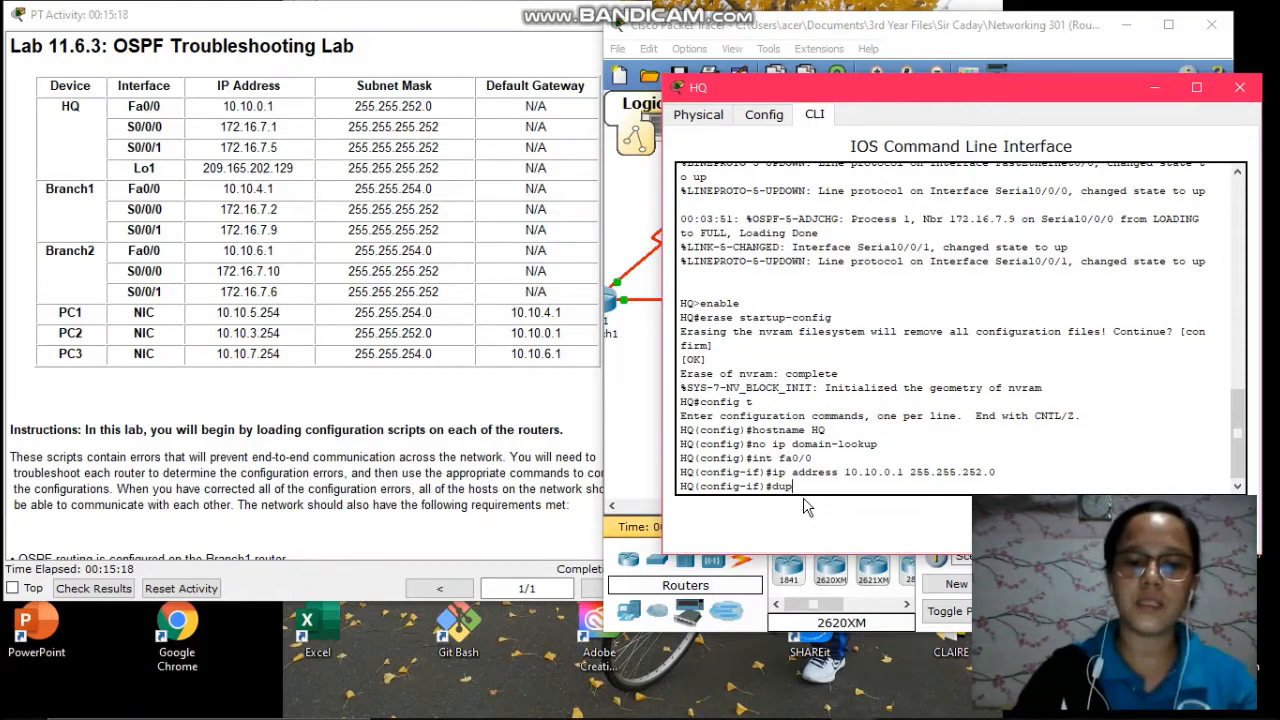
type("lex auto")
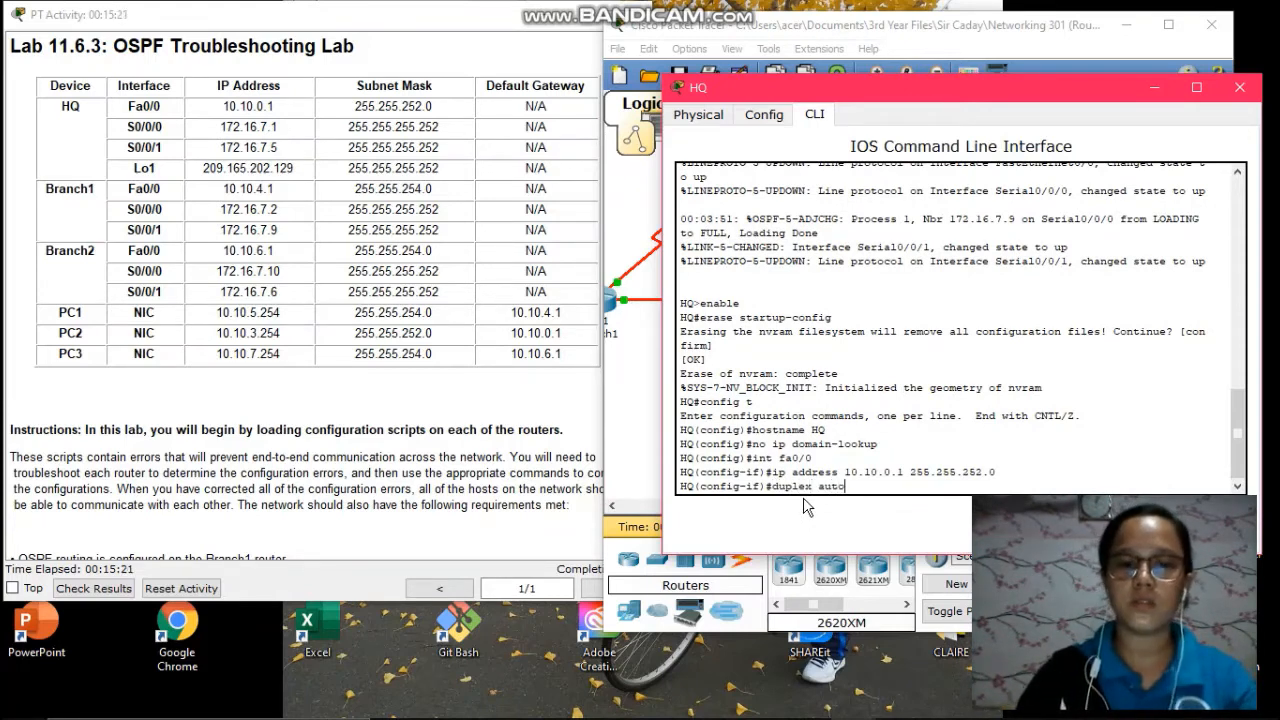
key("Return")
type("sp")
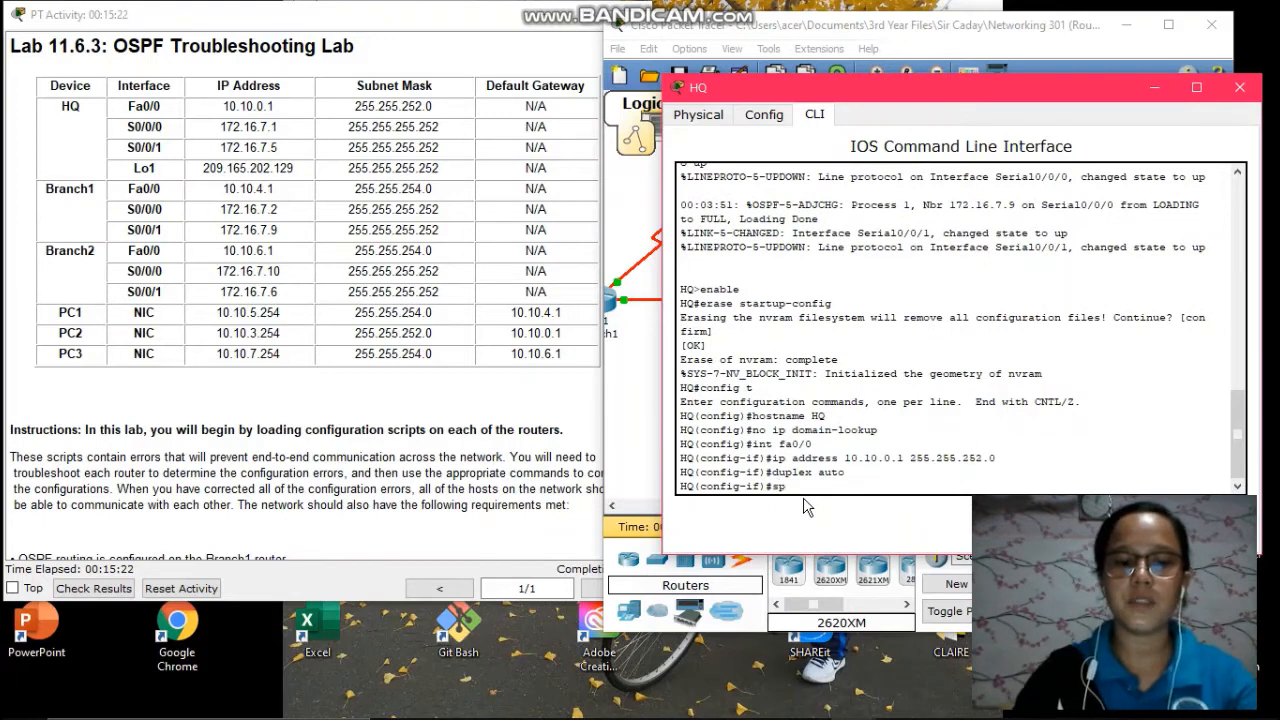
type("eed auto")
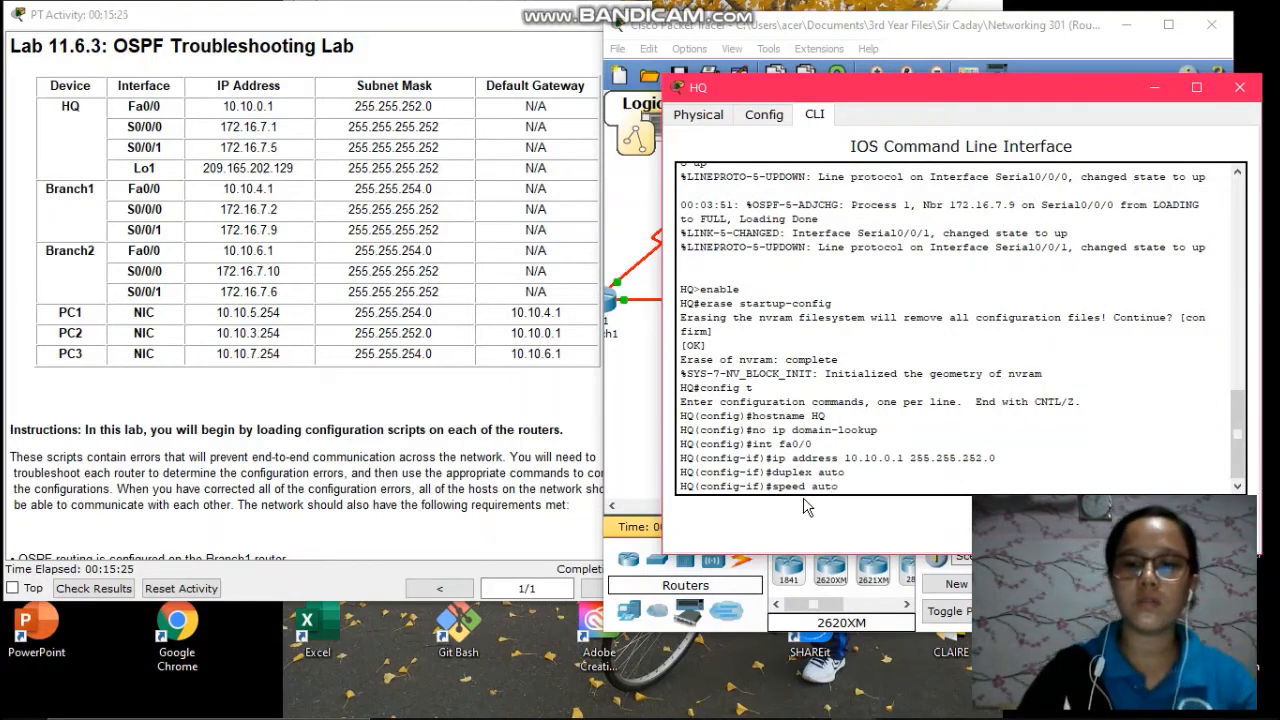
key("Return")
- Enable HQ's fa0/0 interface with no shutdown and return to global configuration mode
type("n")
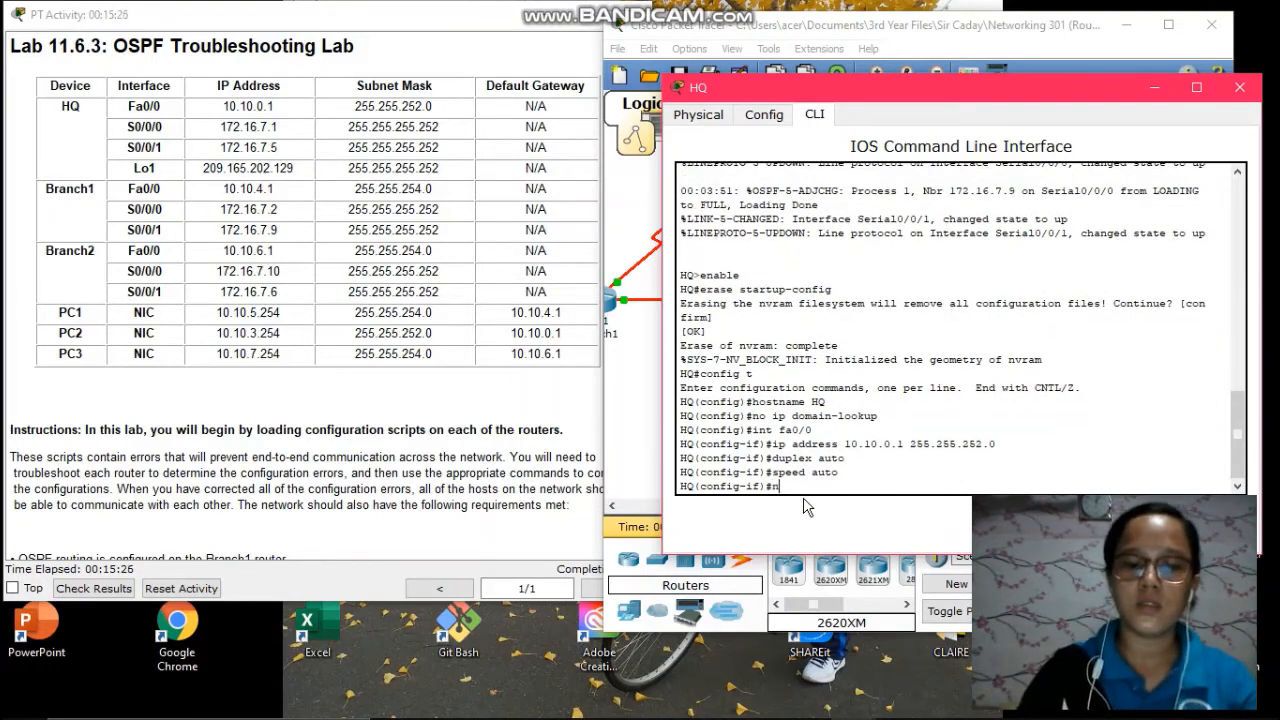
type("o shutdown")
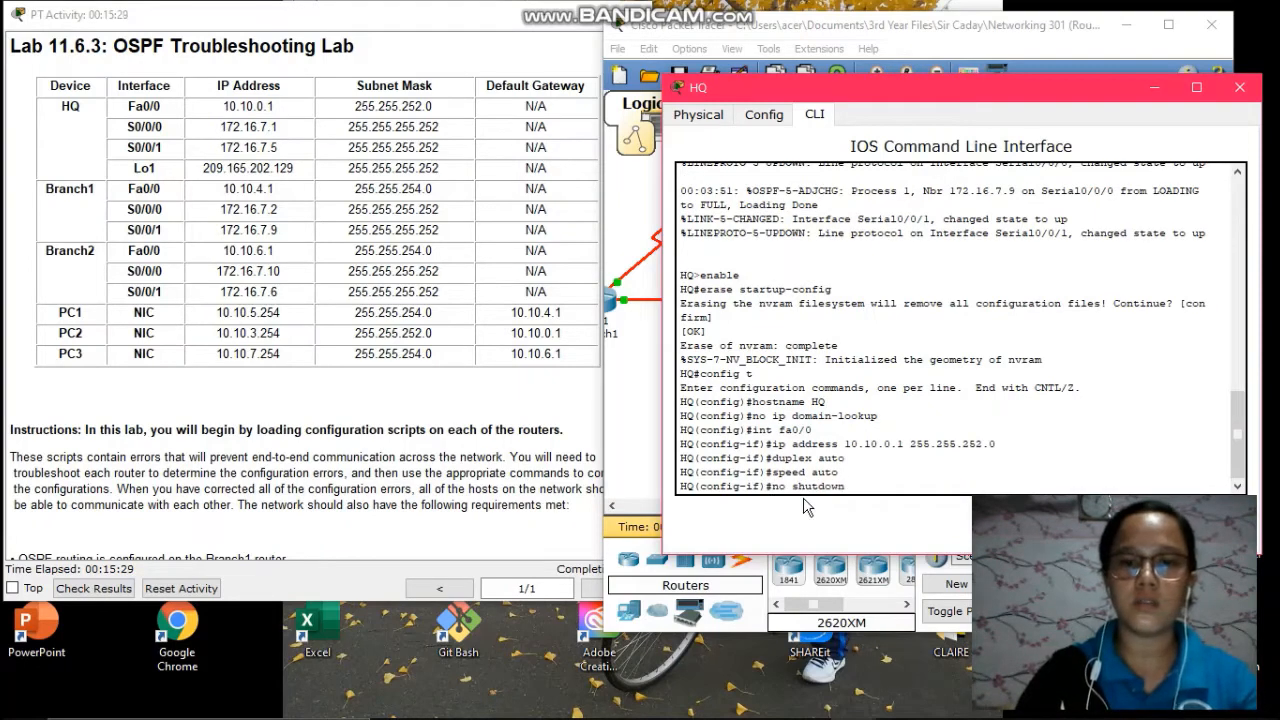
key("Return")
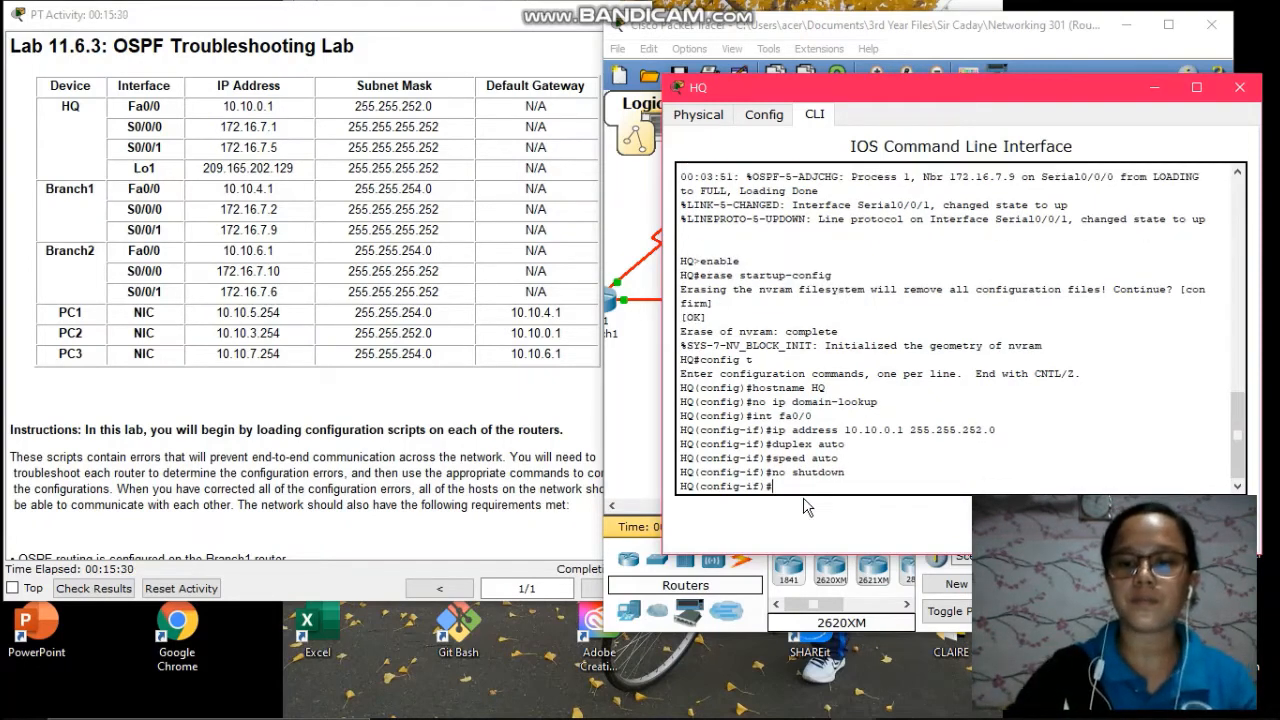
type("exit")
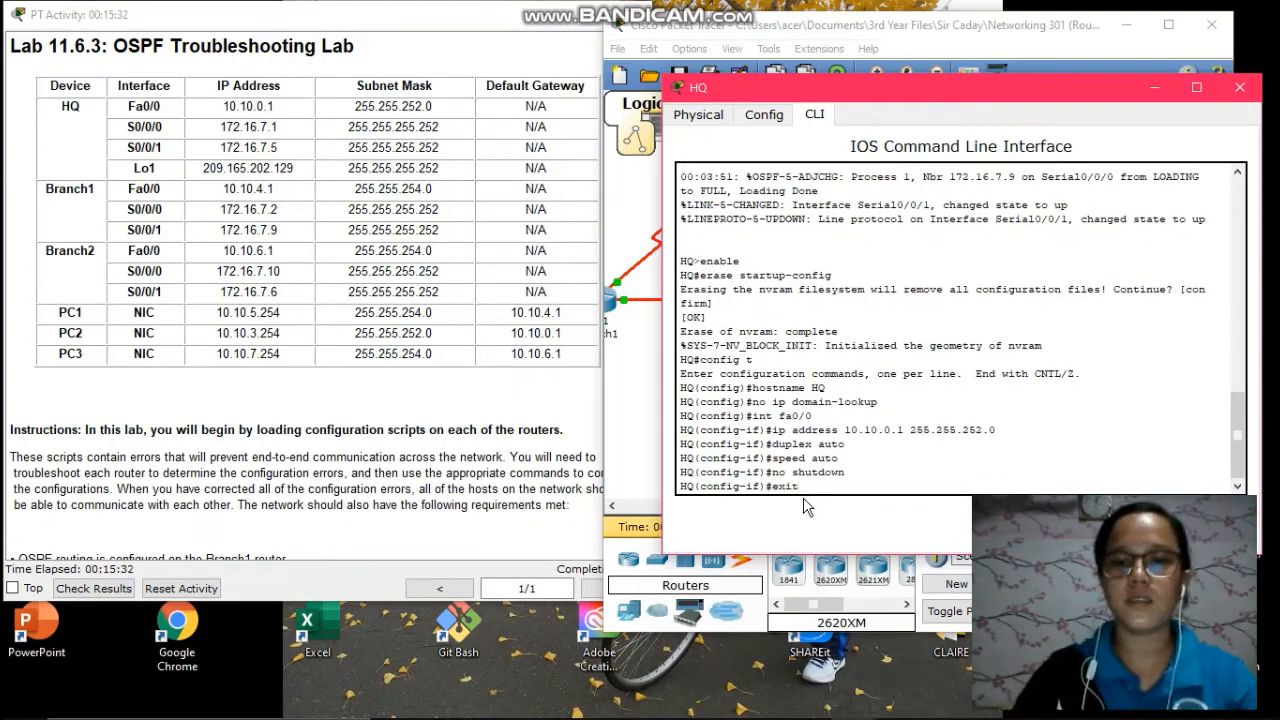
key("Return")
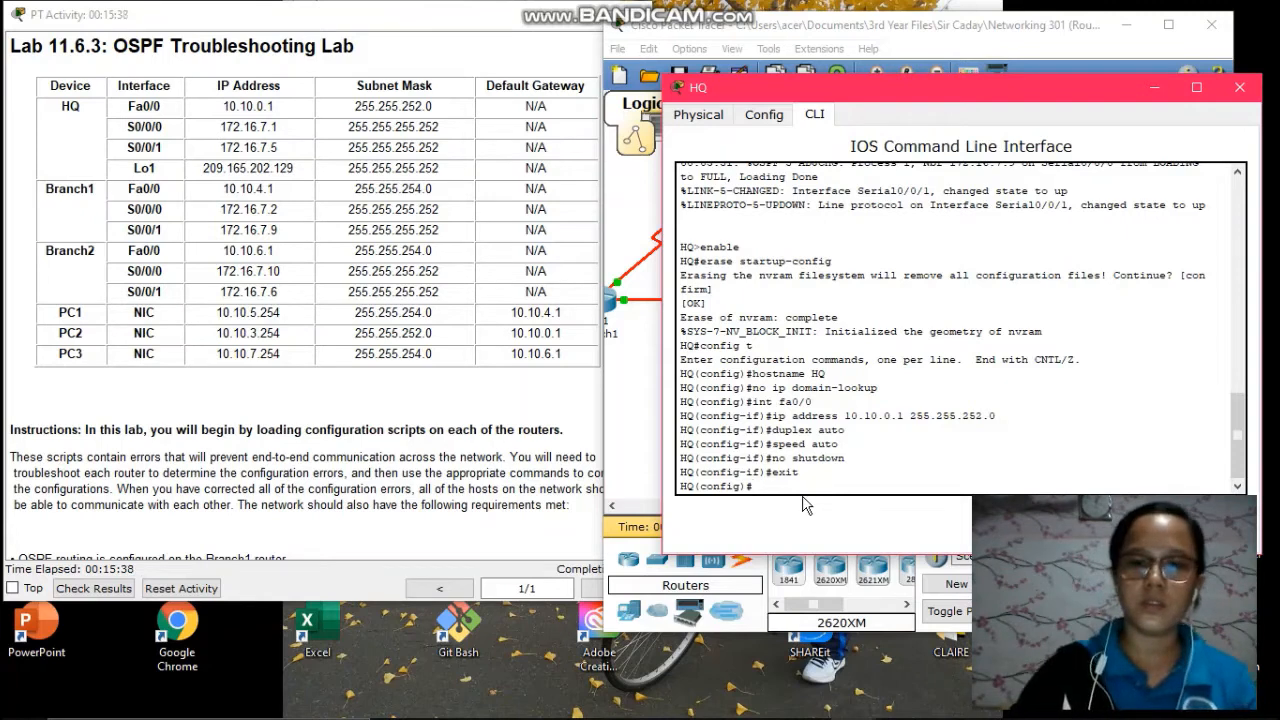
- Configure HQ's s0/0/0 interface with IP address 172.16.7.1 and subnet mask 255.255.255.252
type("int s0/0/0")
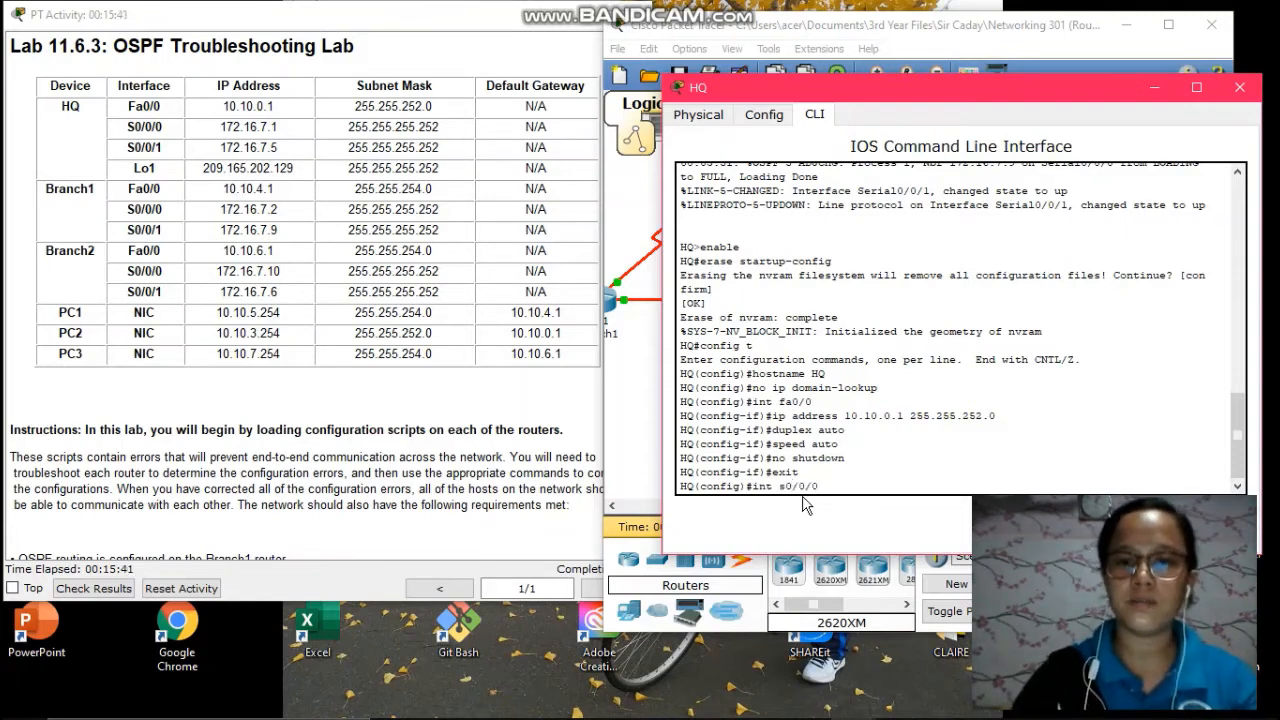
key("Return")
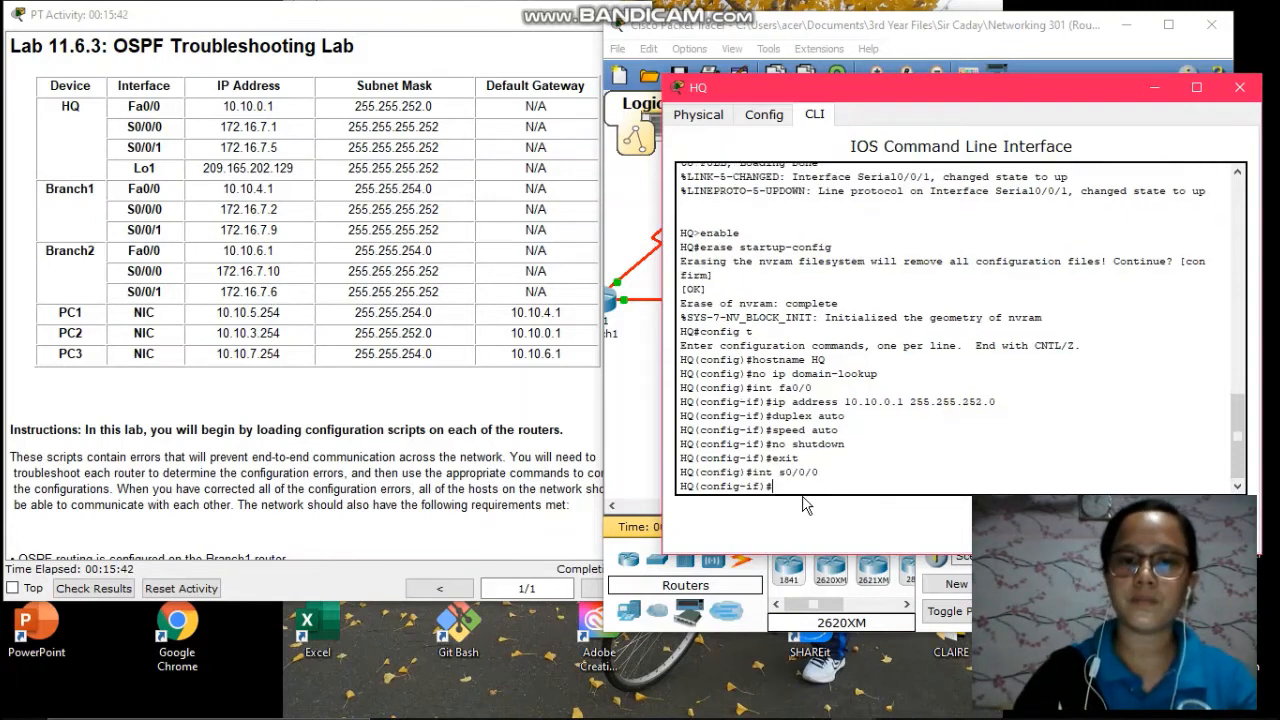
type("ip ad")
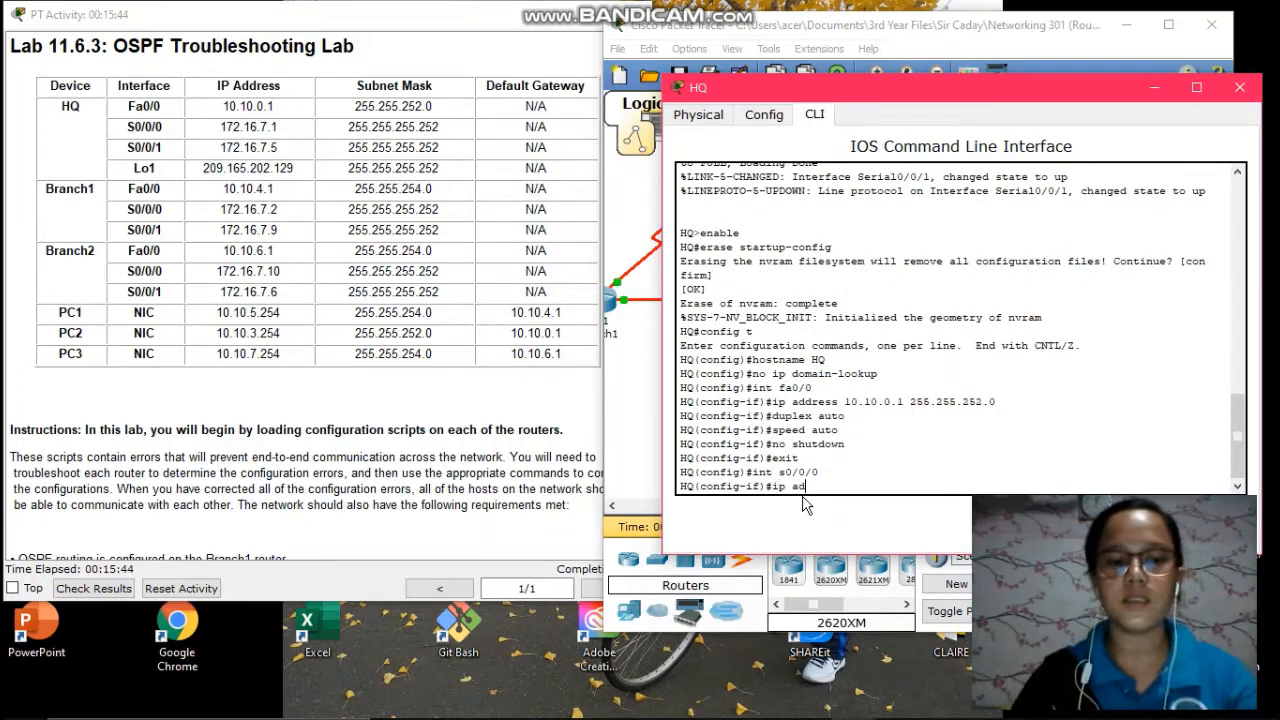
type("dress")
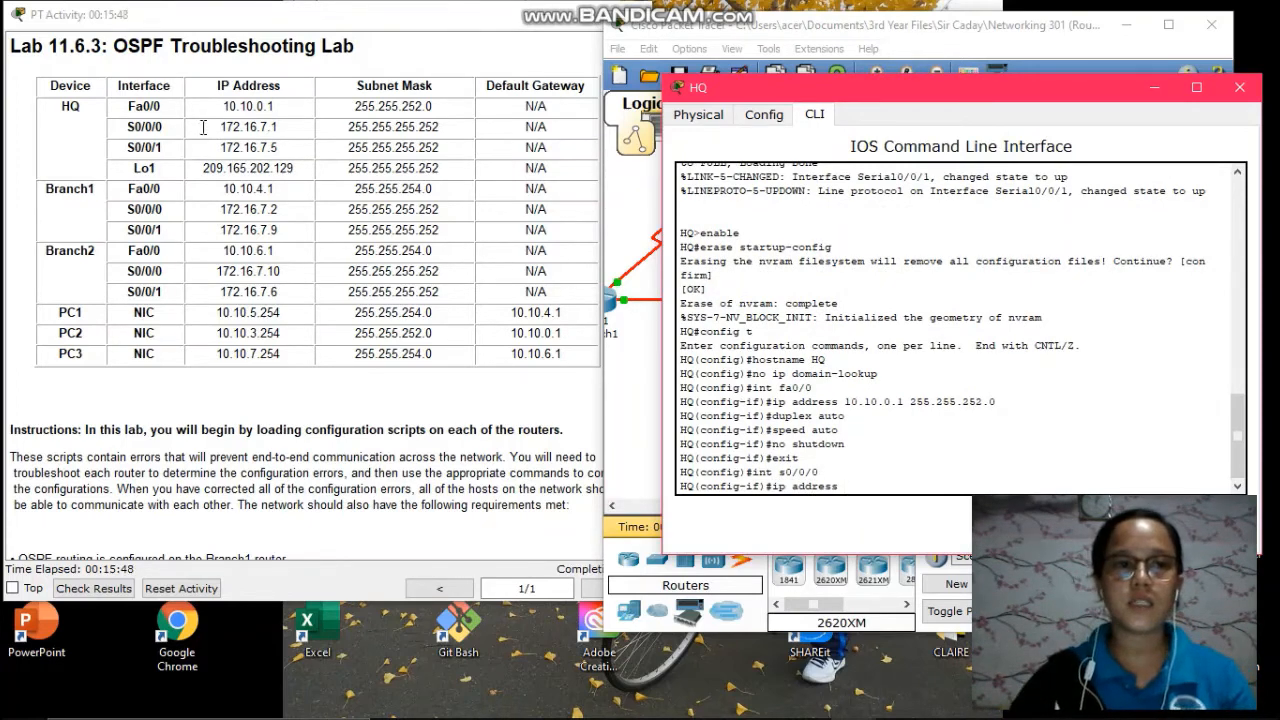
type(" 172.1")
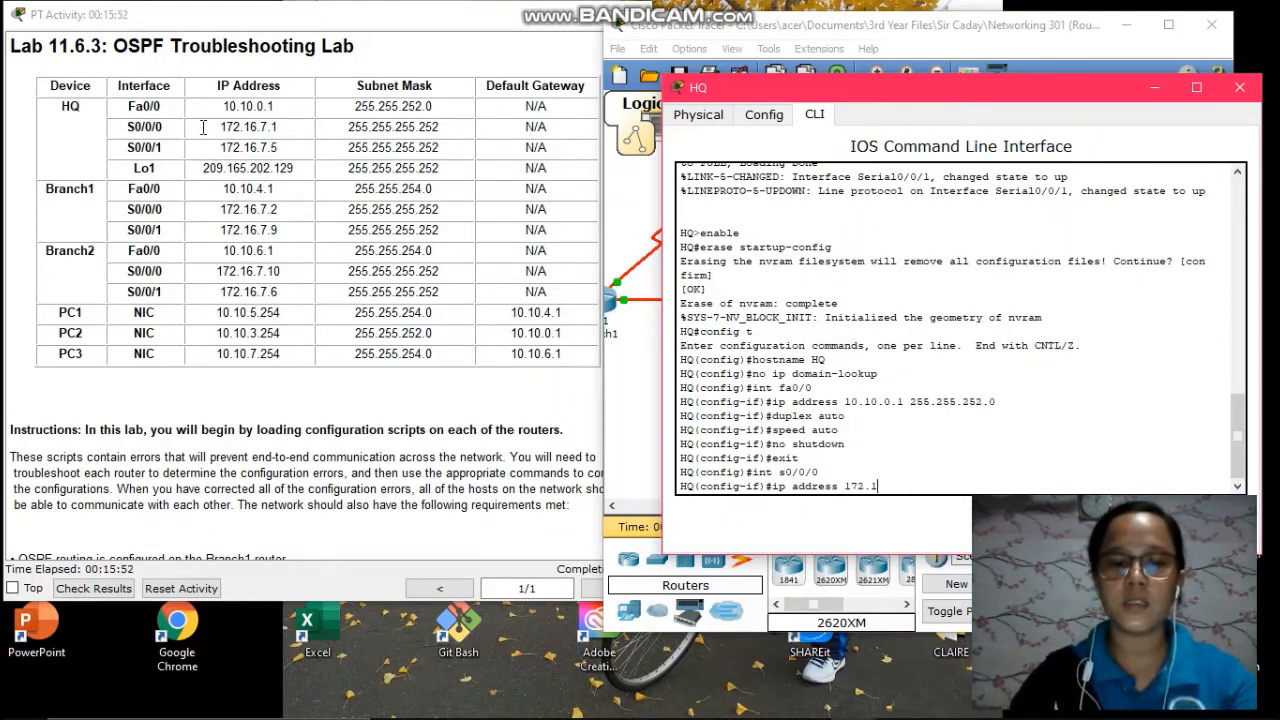
type("6.")
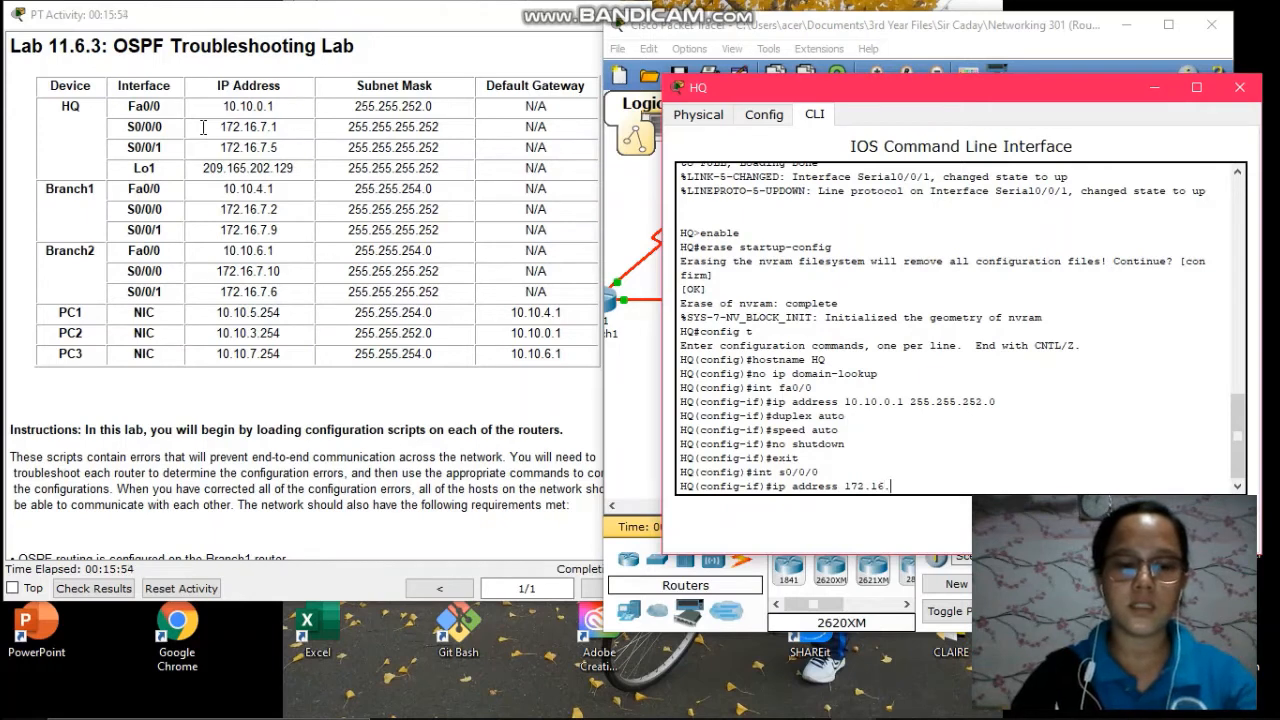
type("7.1")
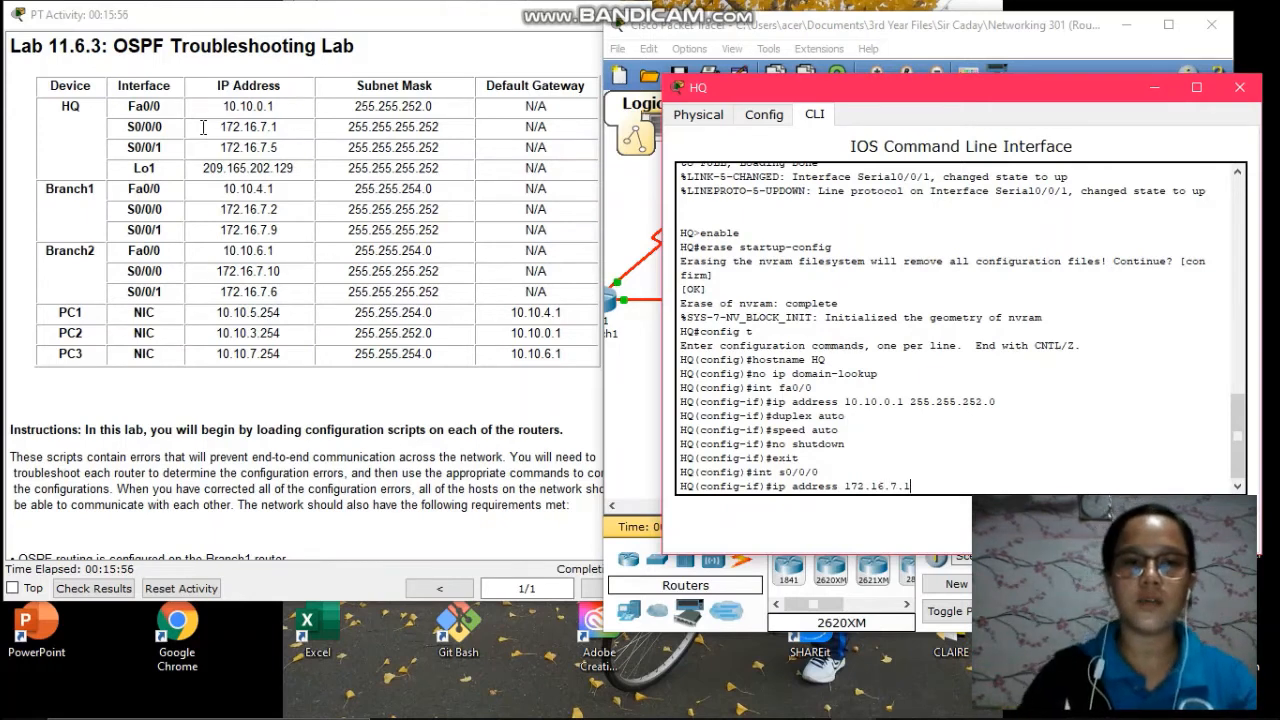
type(" 255")
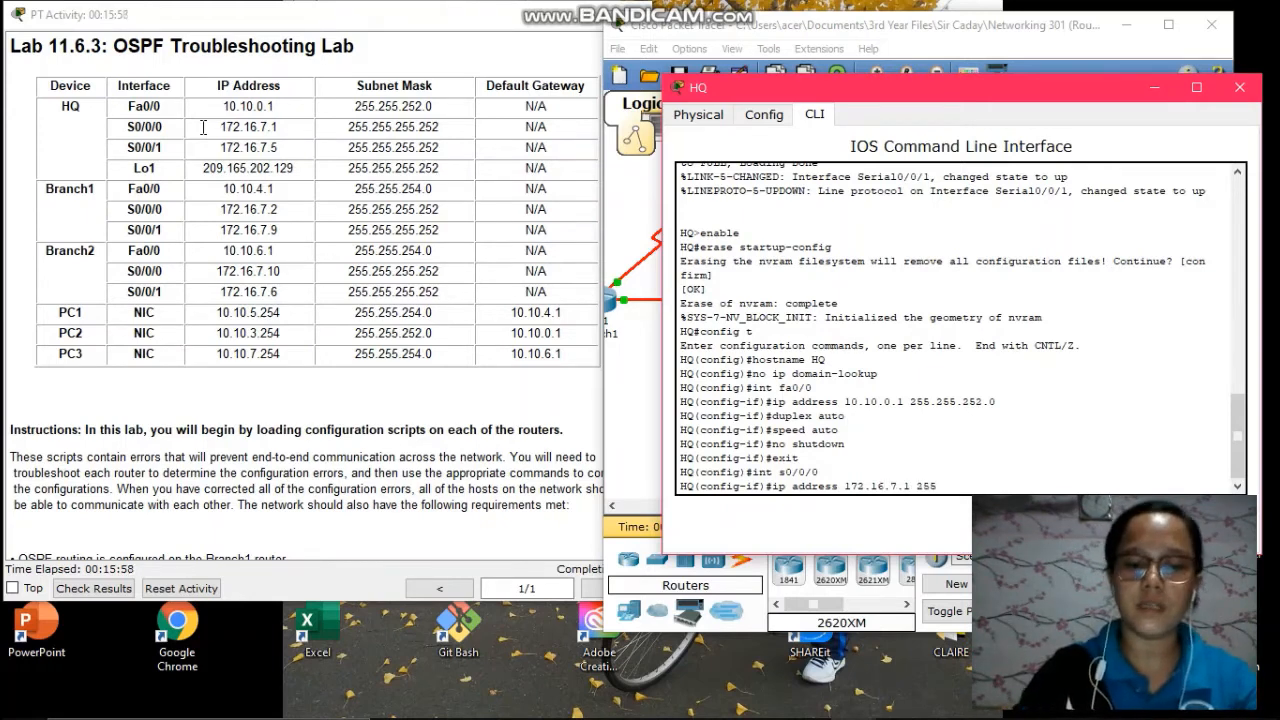
type(".255.2")
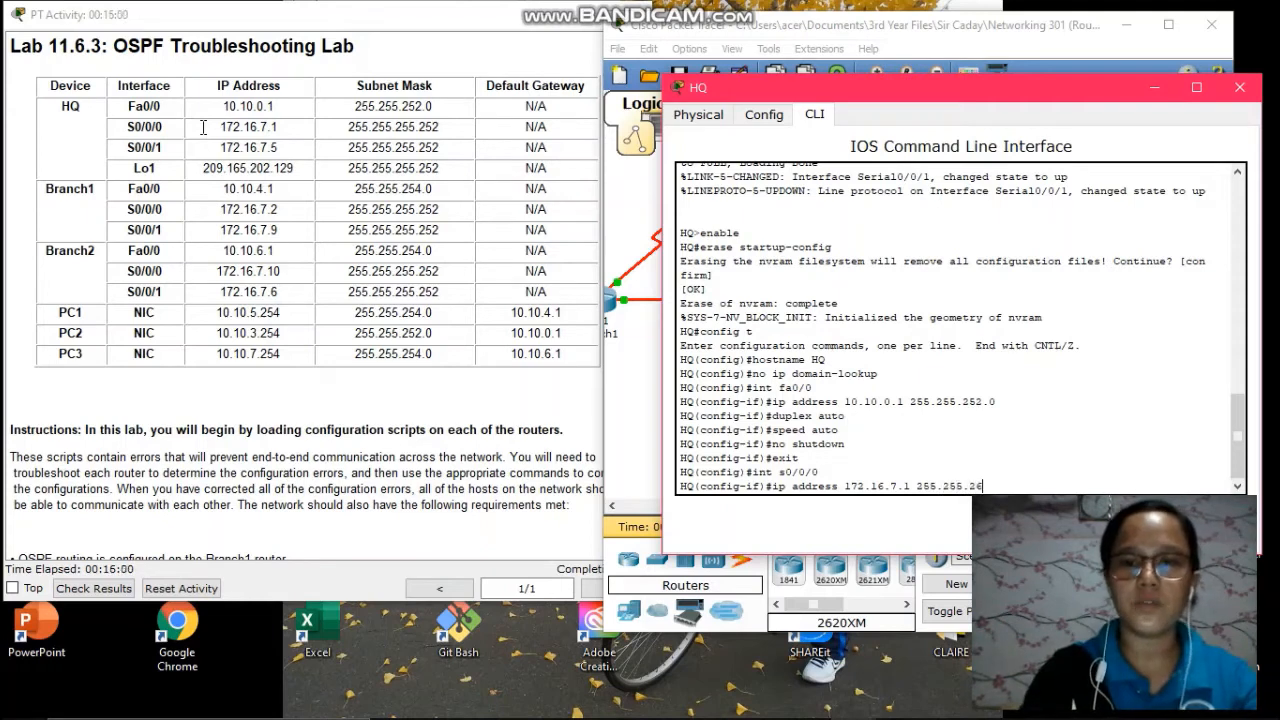
type("55.252")
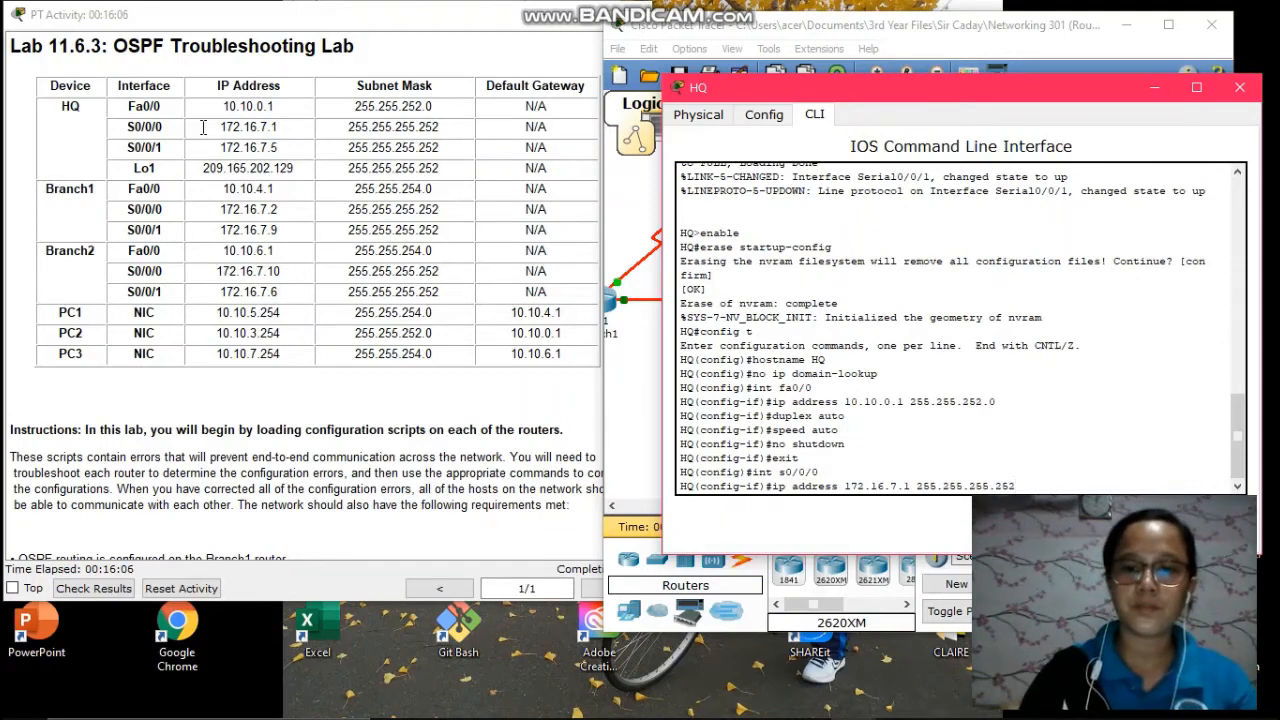
key("Return")
- Enable HQ's s0/0/0 interface with no shutdown and return to global configuration mode
type("no ")
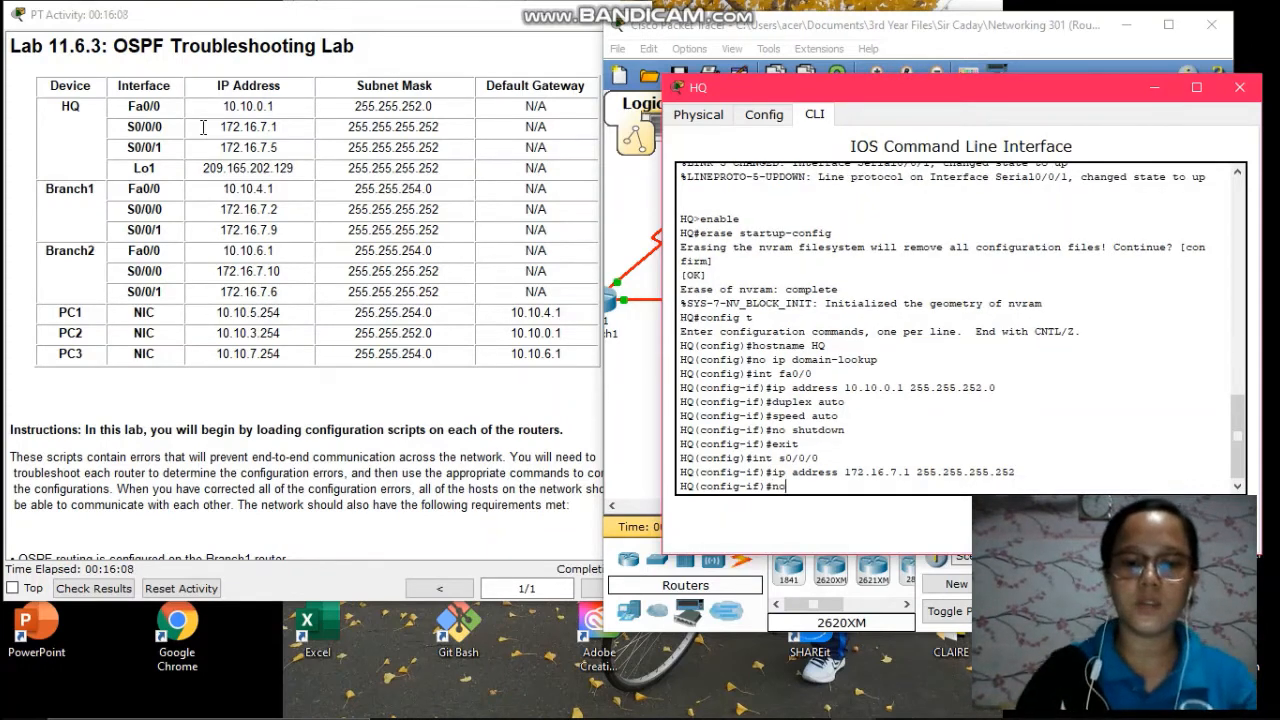
type("shutdown")
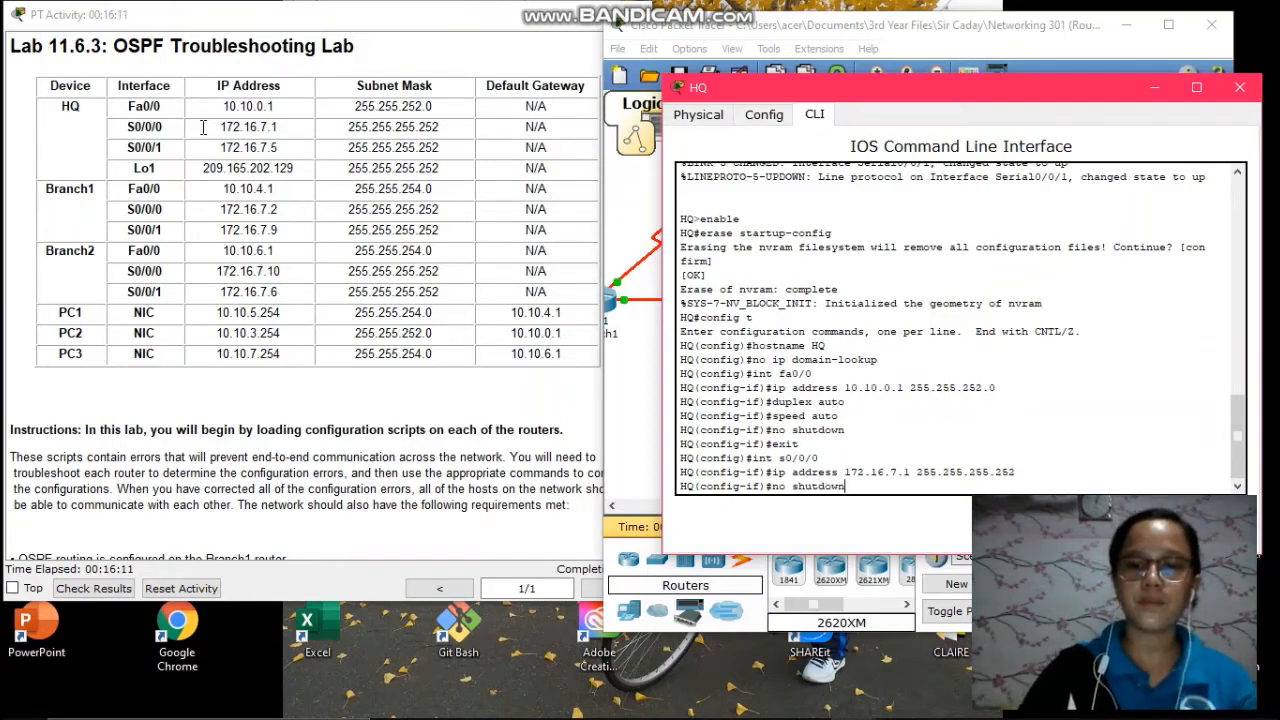
key("Return")
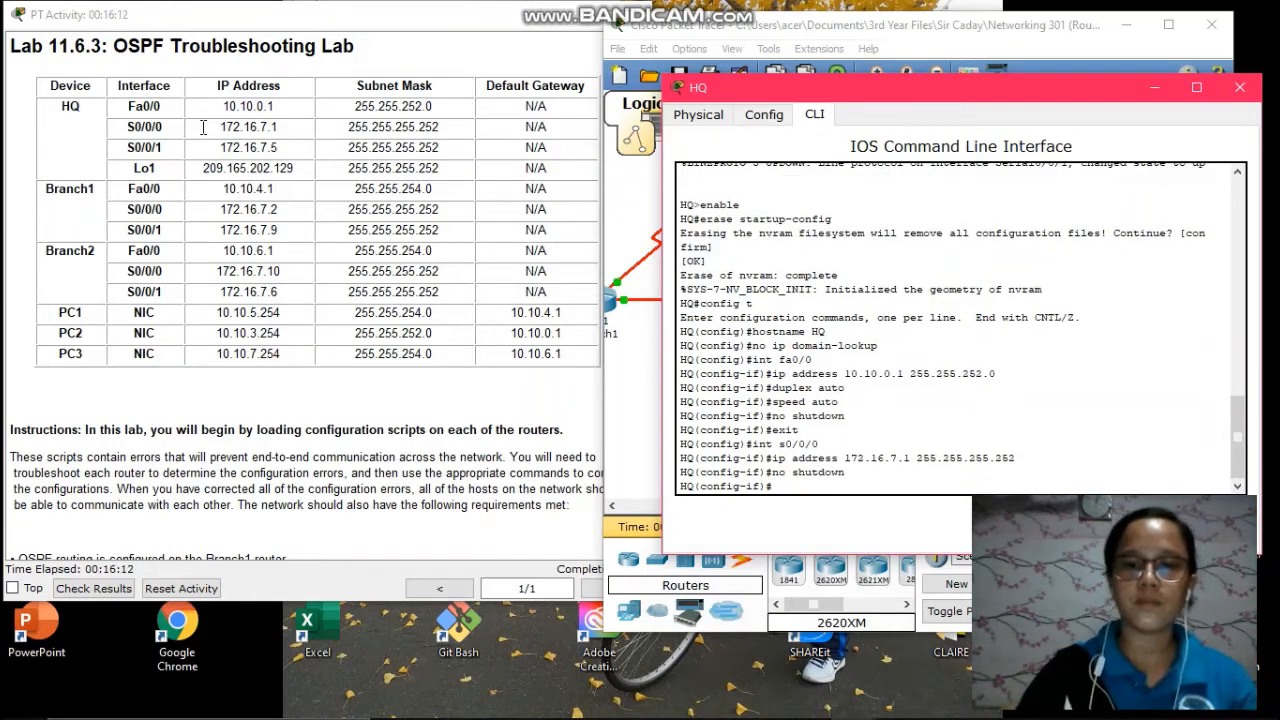
type("exit")
key("Return")
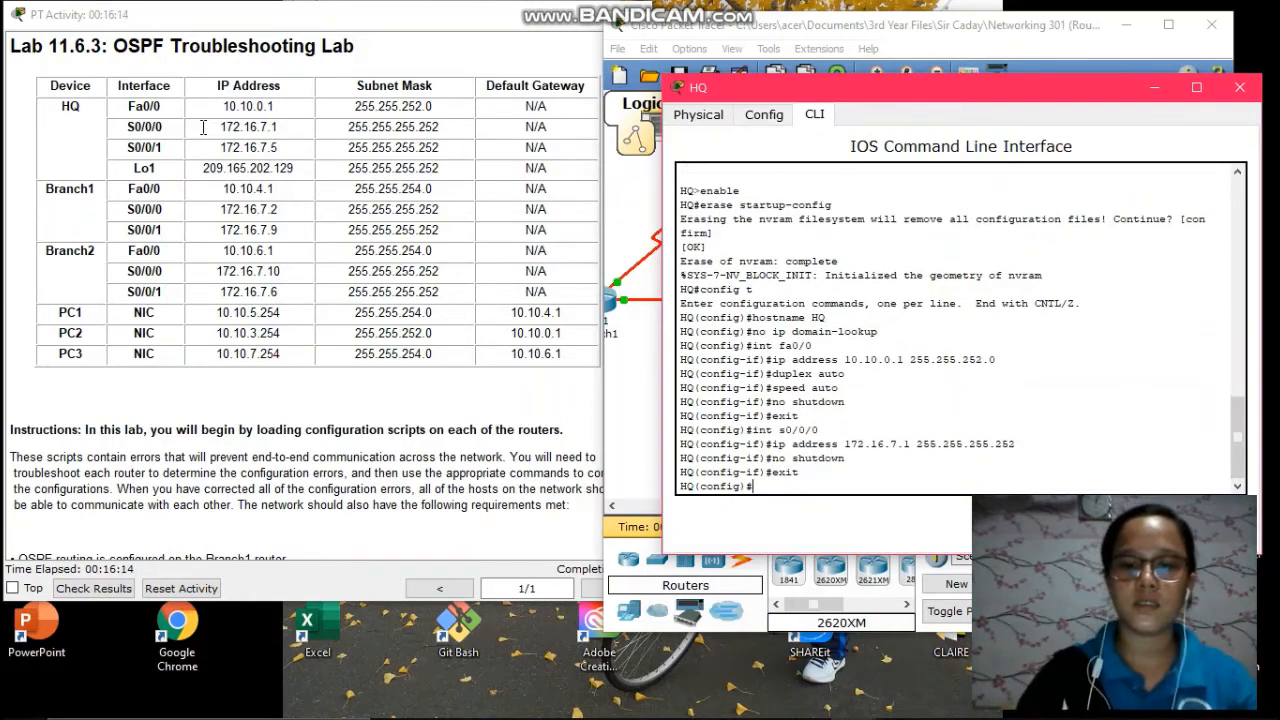
- Configure HQ's s0/0/1 interface with IP address 172.16.7.5 and subnet mask 255.255.255.252
type("int ")
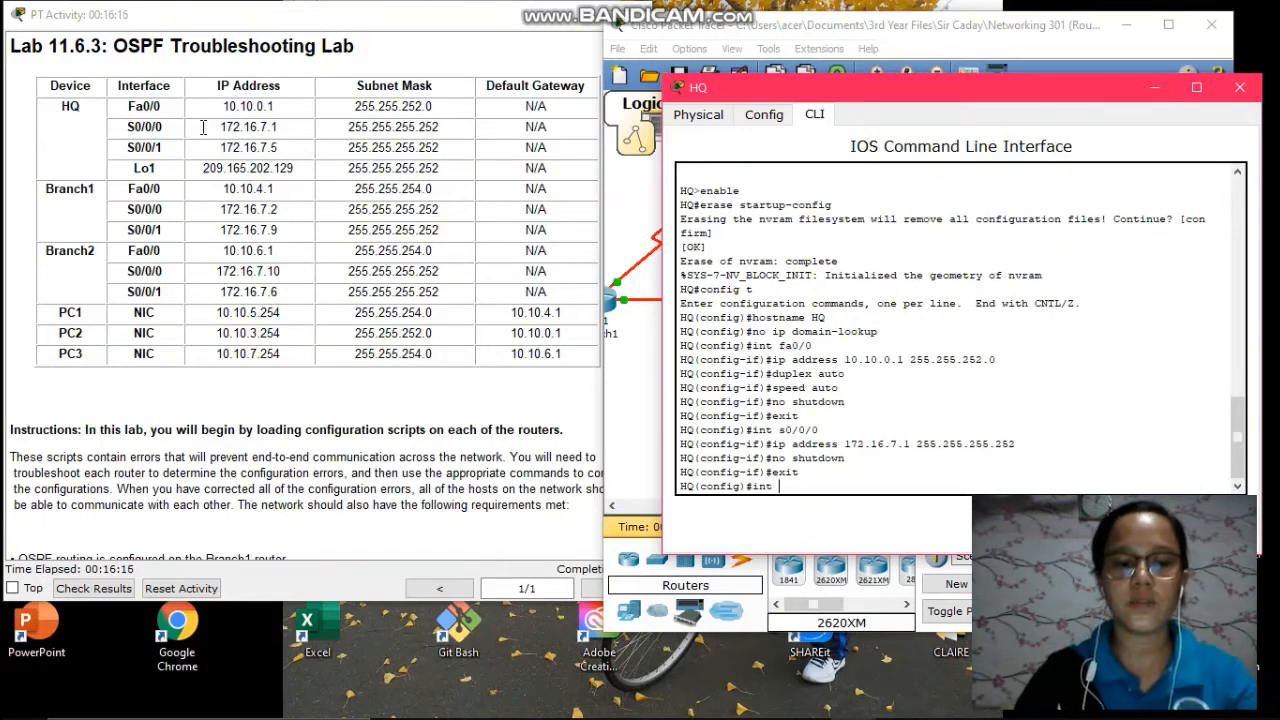
type("s0/0/1")
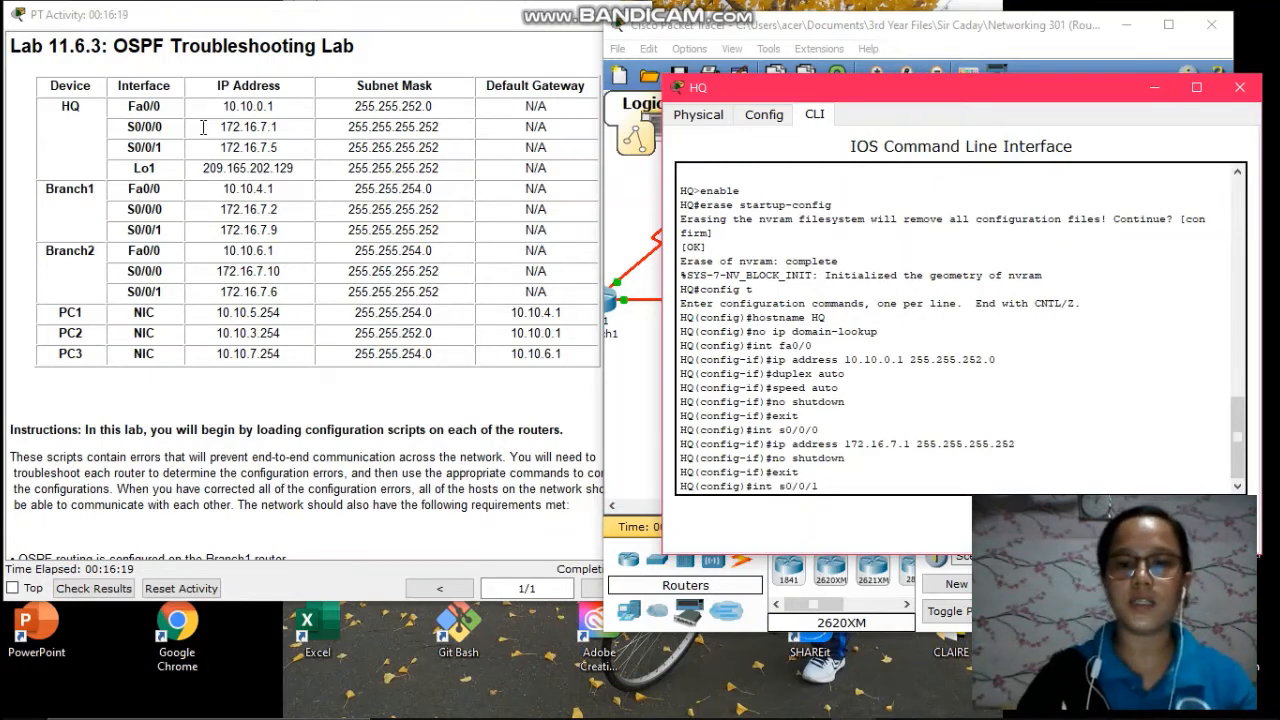
key("Return")
type("ip")
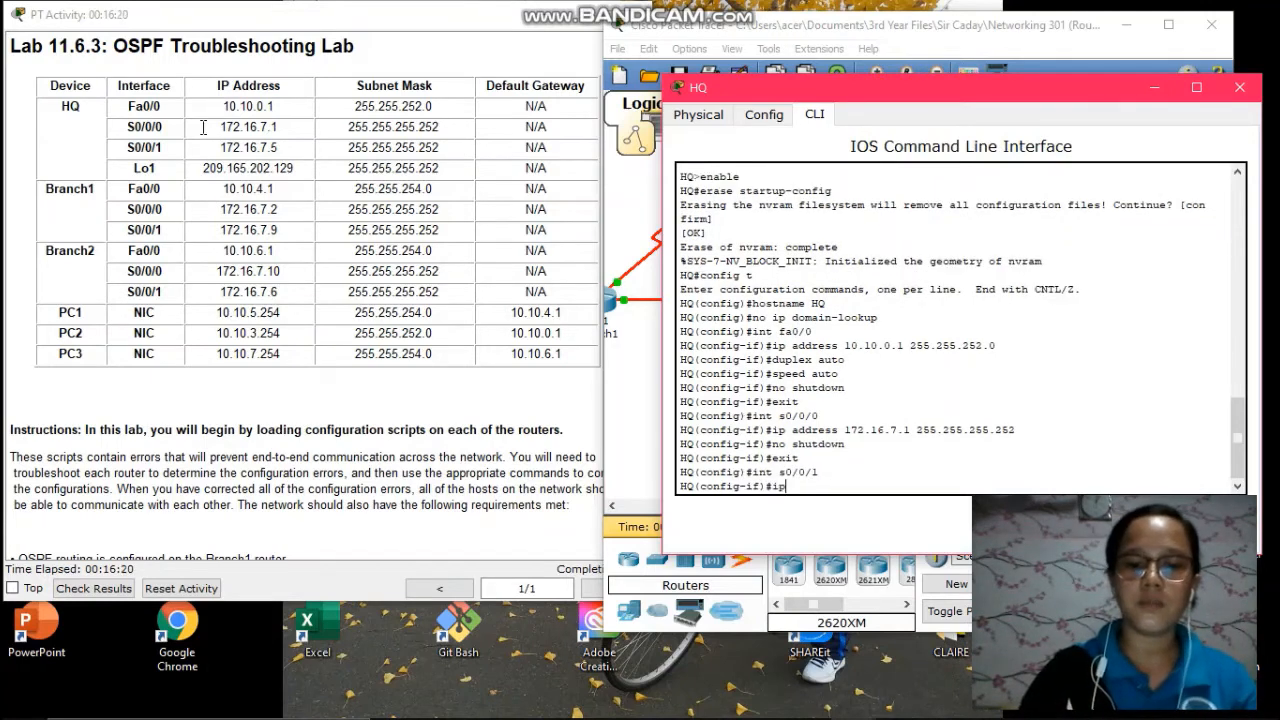
type(" address")
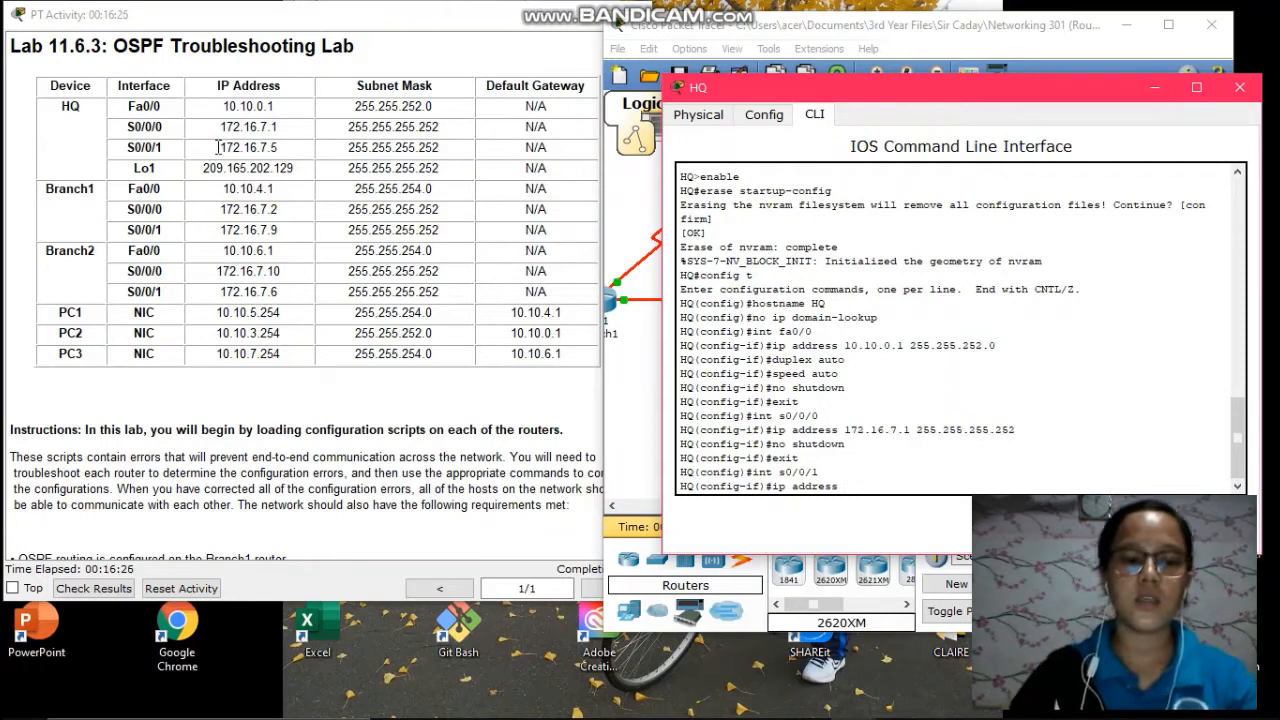
type(" 172.")
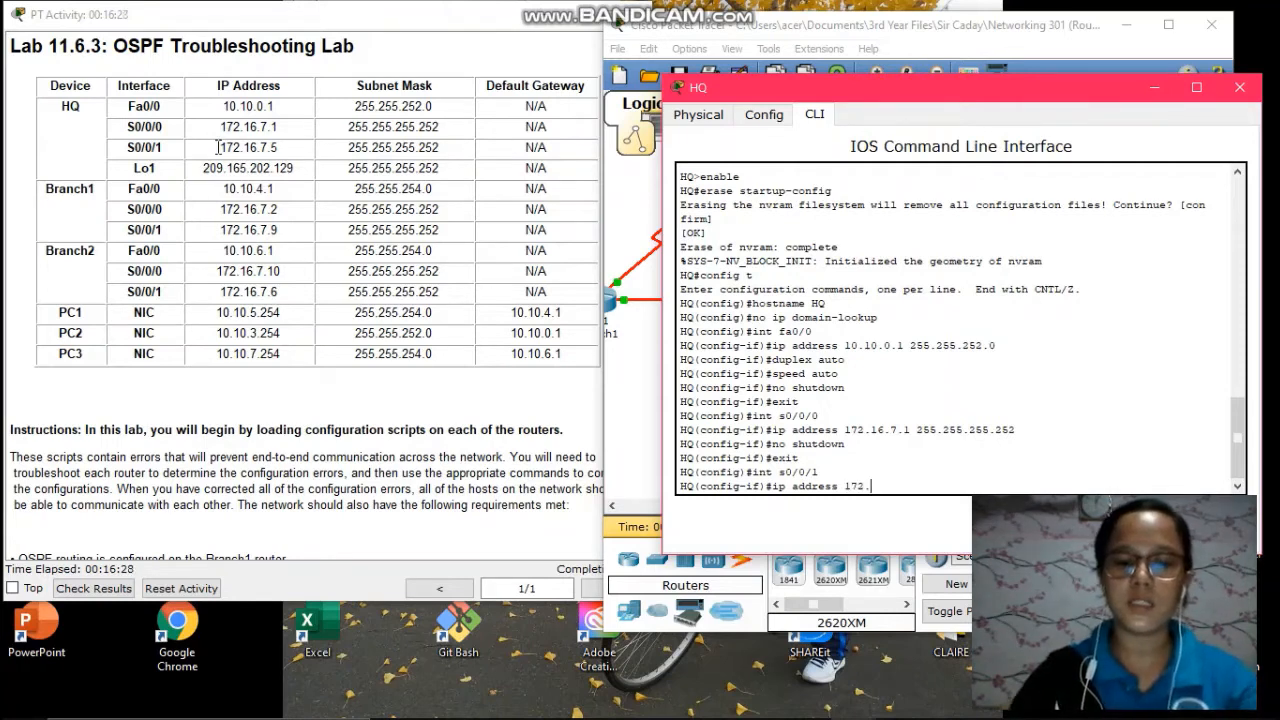
type("16.7.5")
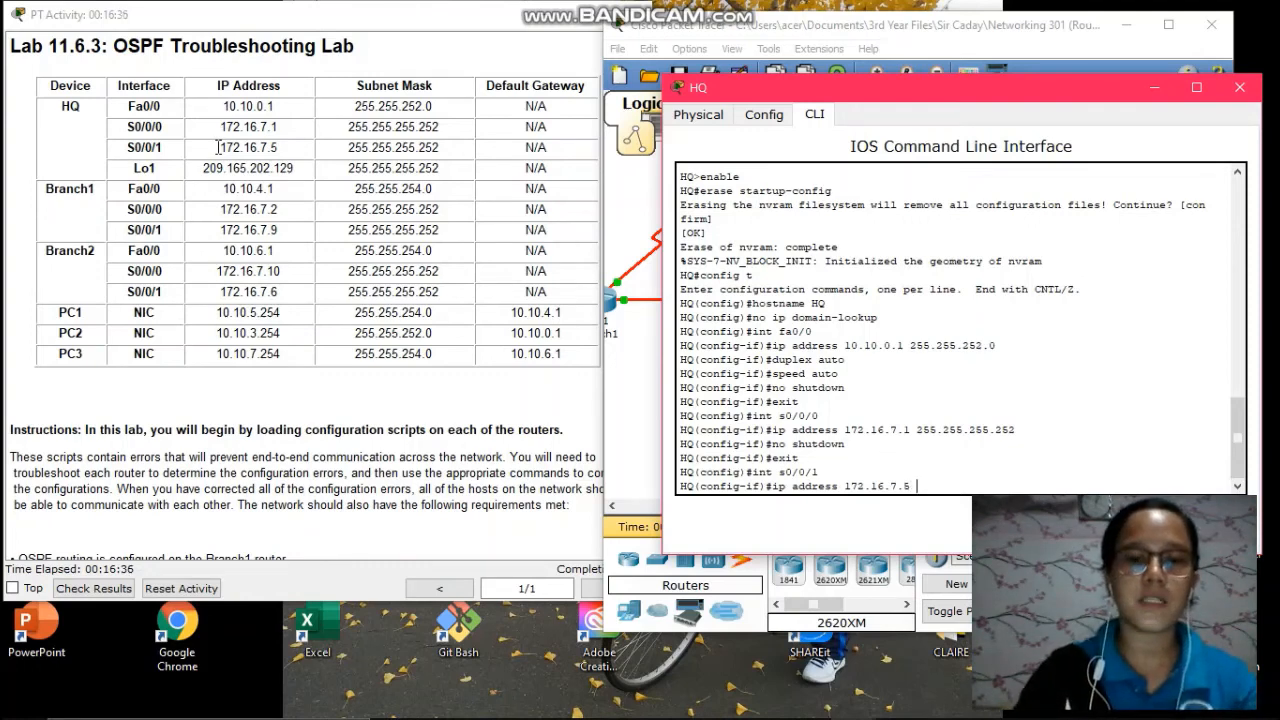
type("255.255")
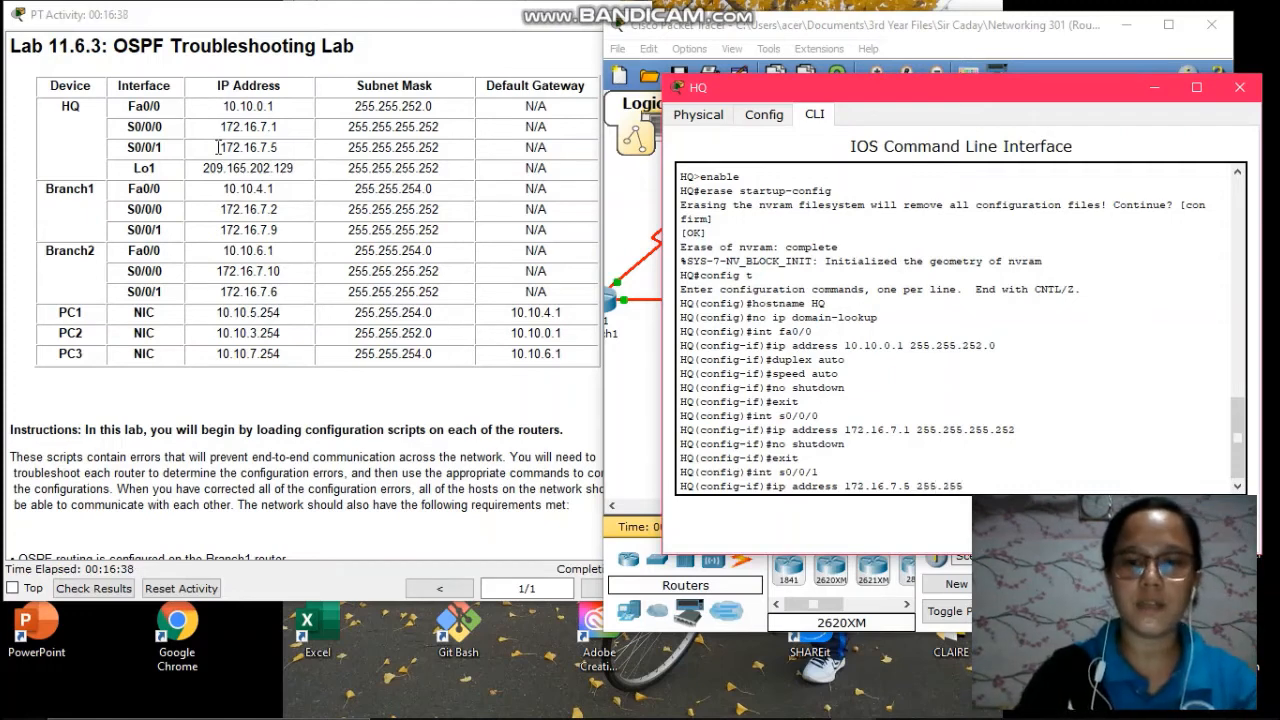
type(".2")
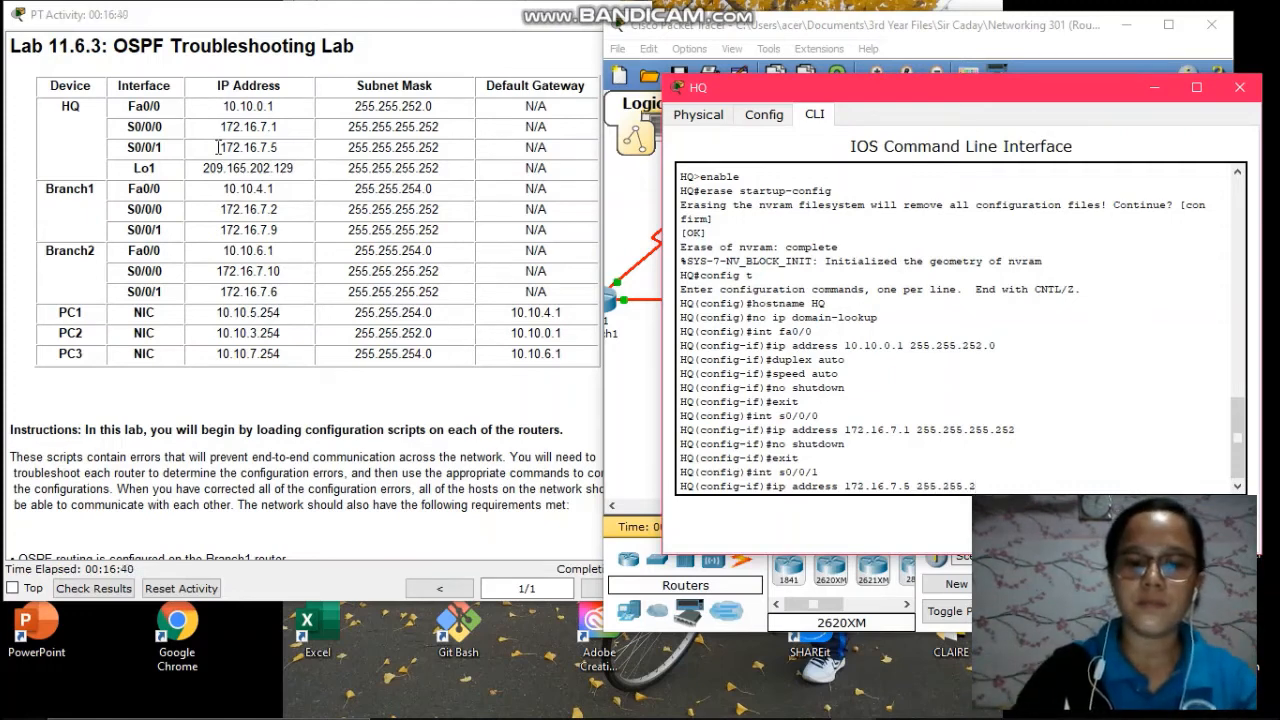
type("65.")
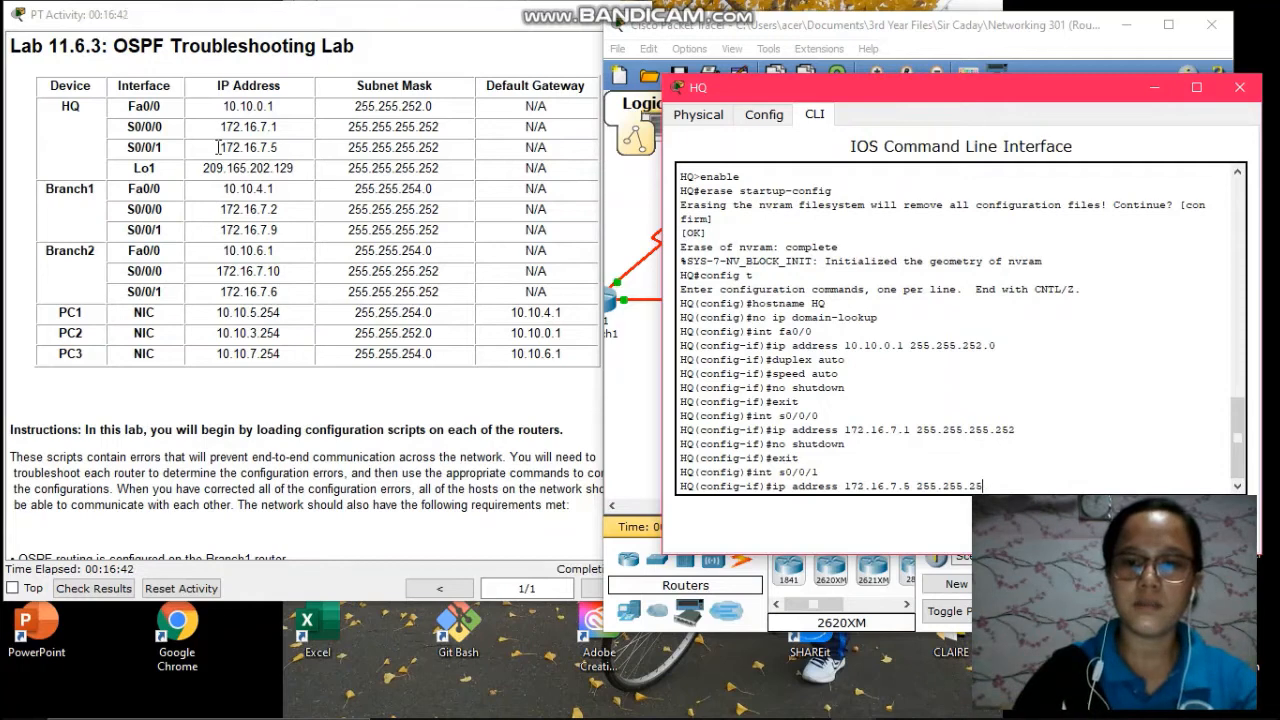
type("5.2")
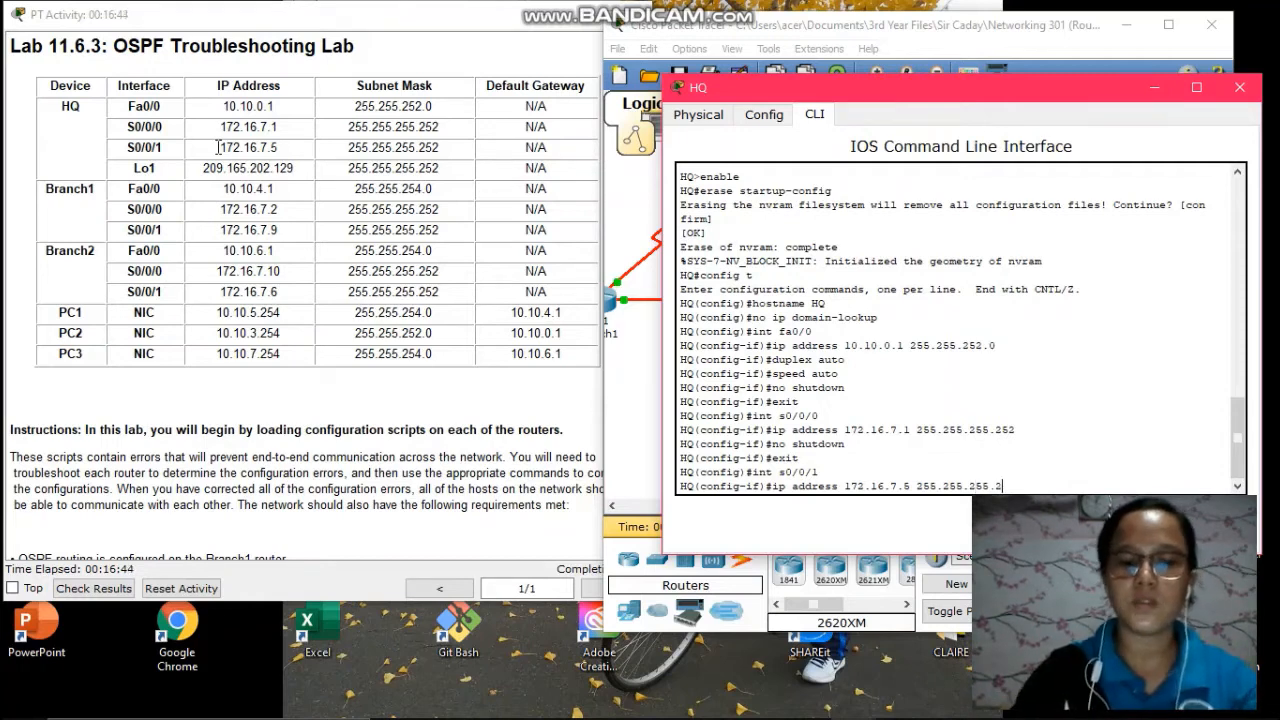
type("52")
key("Return")
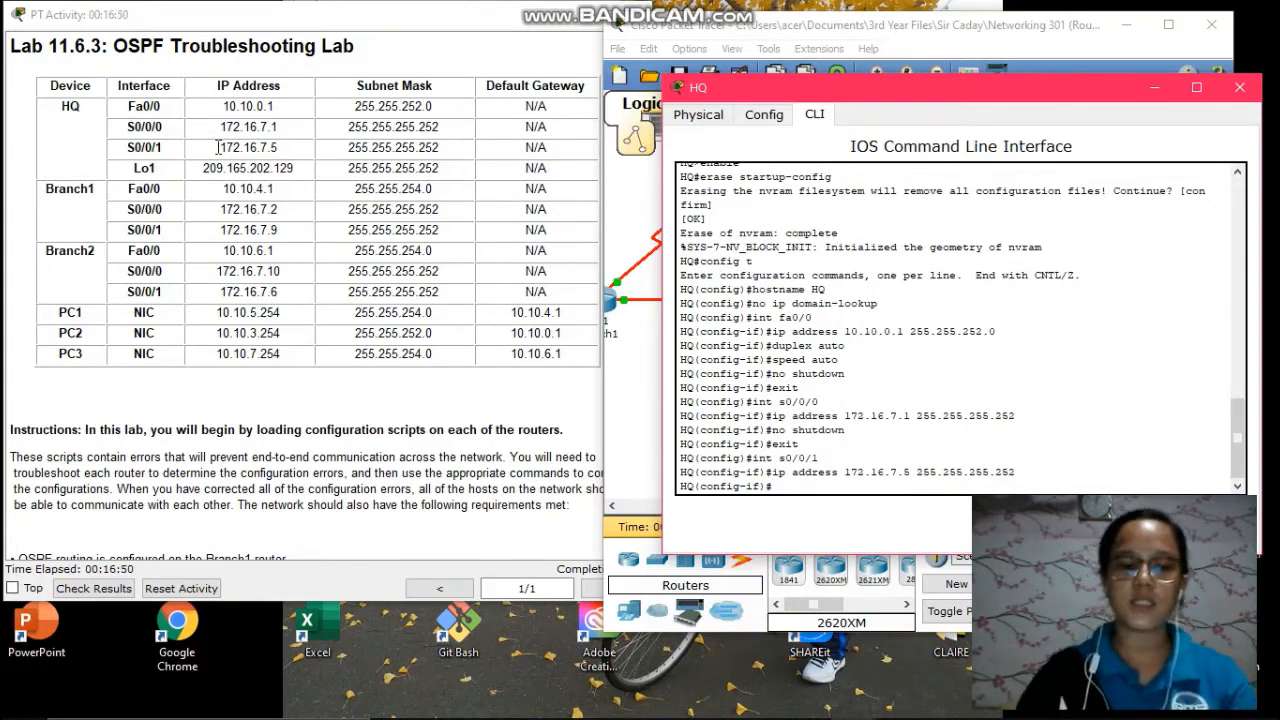
- Set the clock rate of HQ's s0/0/1 interface to 64000
type("clock r")
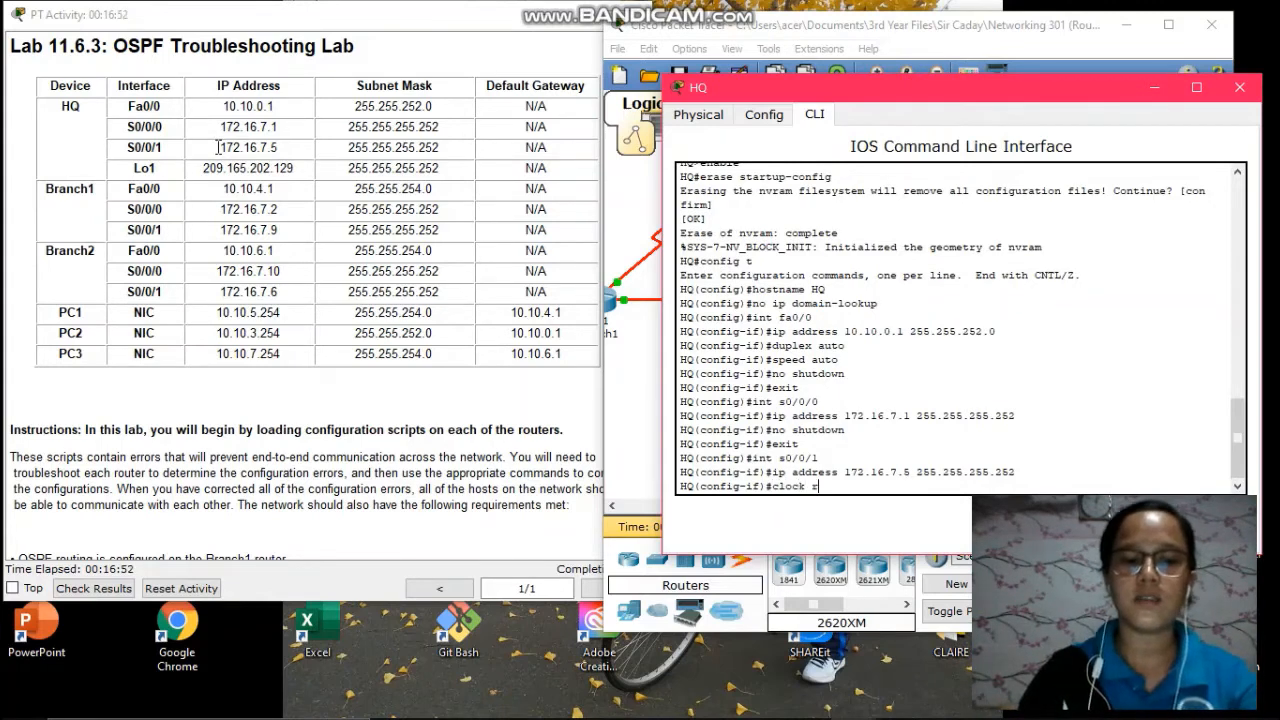
type("ate")
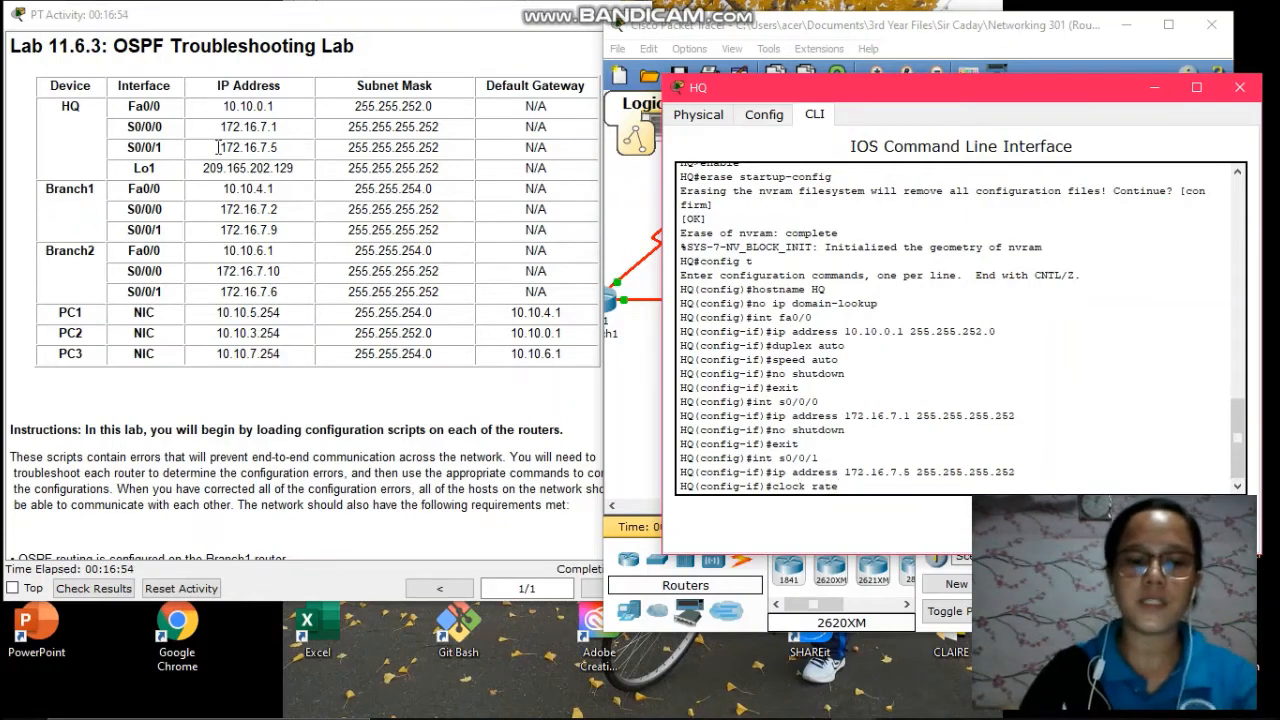
type(" 64000")
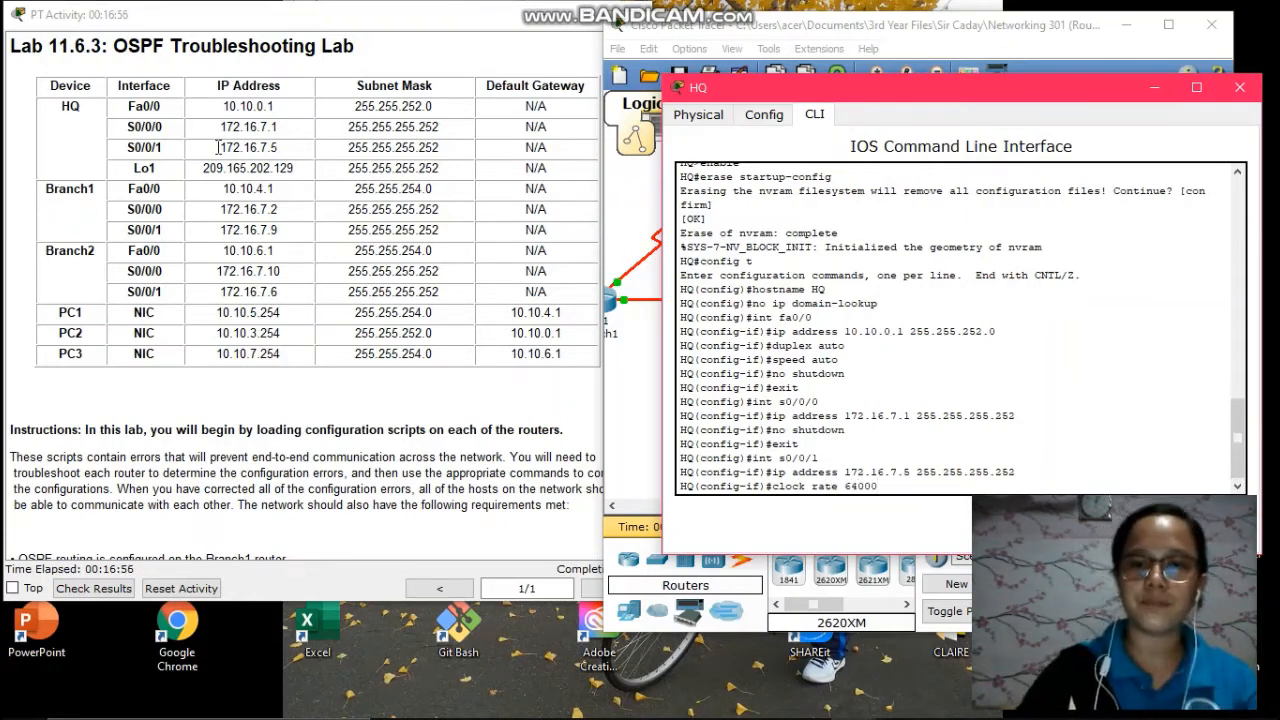
key("Return")
- Enable HQ's s0/0/1 interface with no shutdown and return to global configuration mode
type("no")
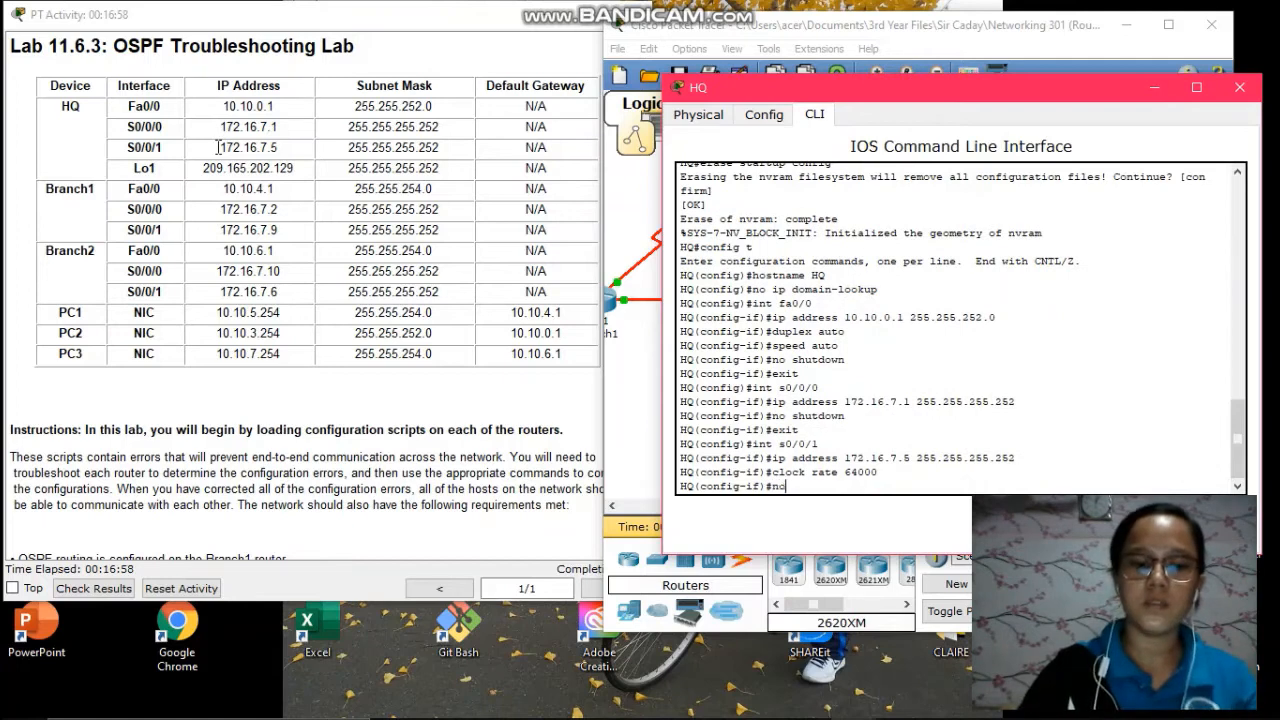
type(" shutdow")
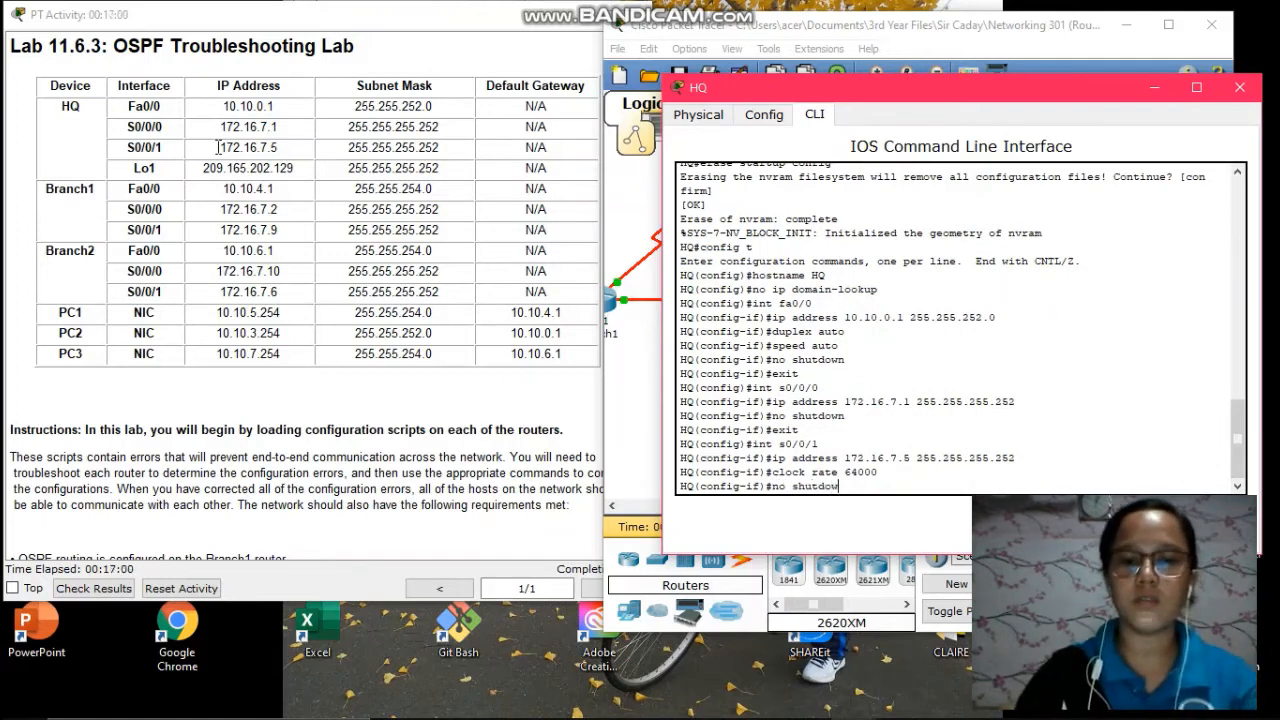
type("n")
key("Return")
type("exit")
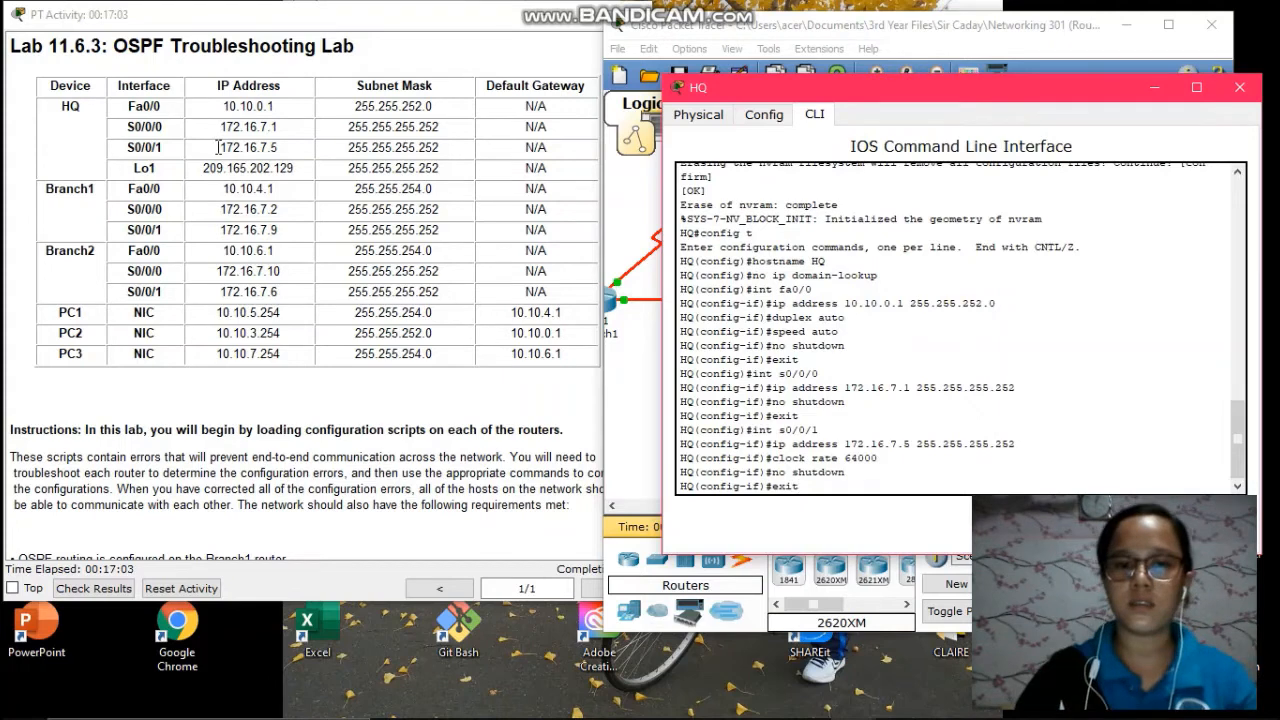
key("Return")
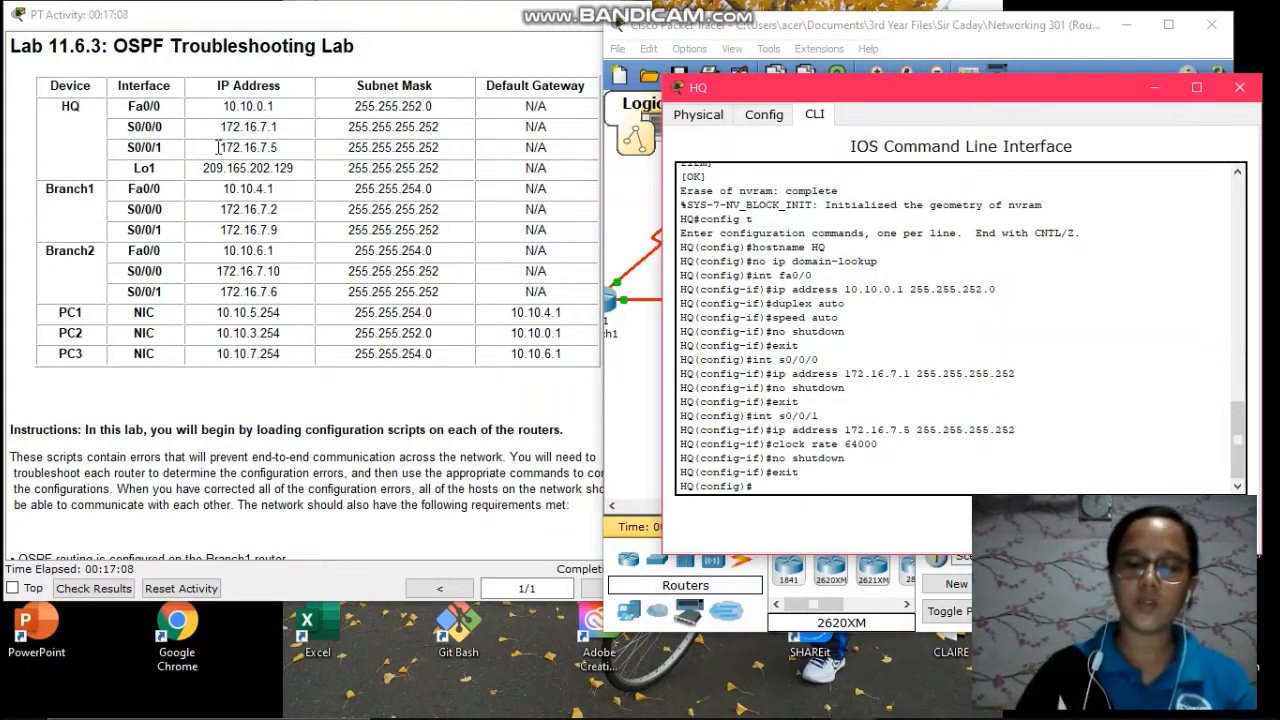
- Create the loopback 1 interface on HQ and enter its configuration mode
type("int")
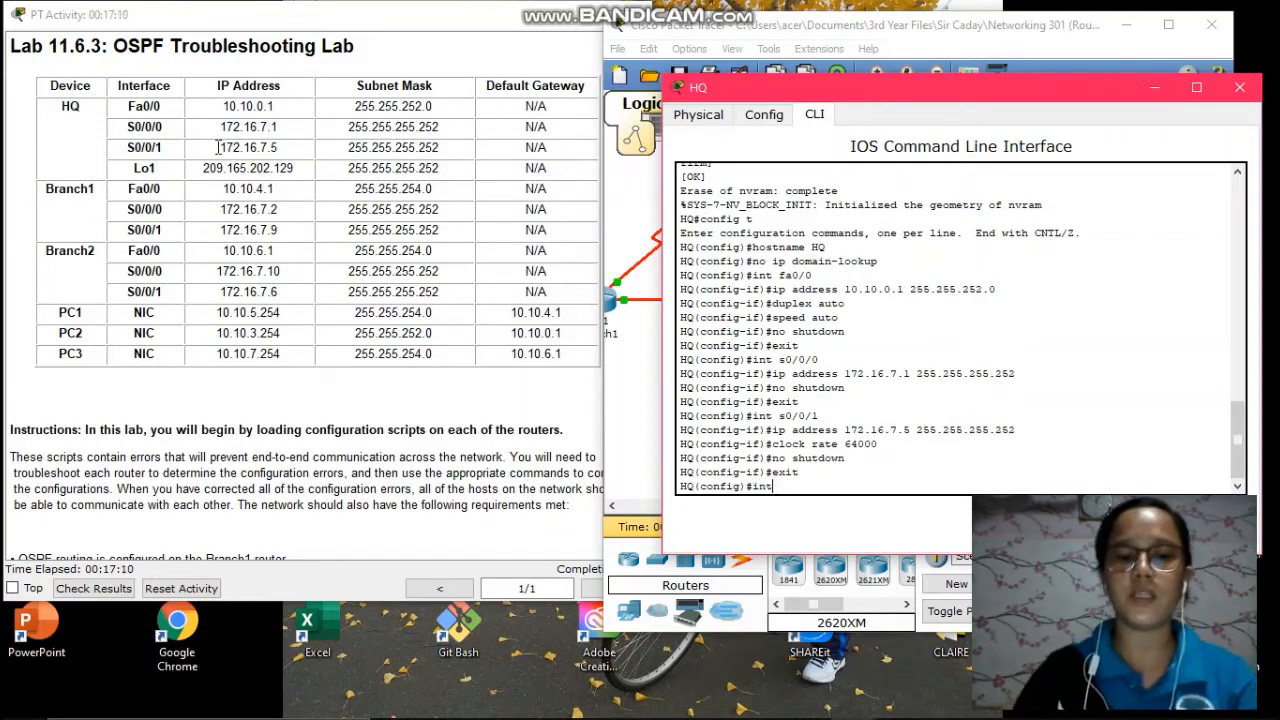
type(" loppb")
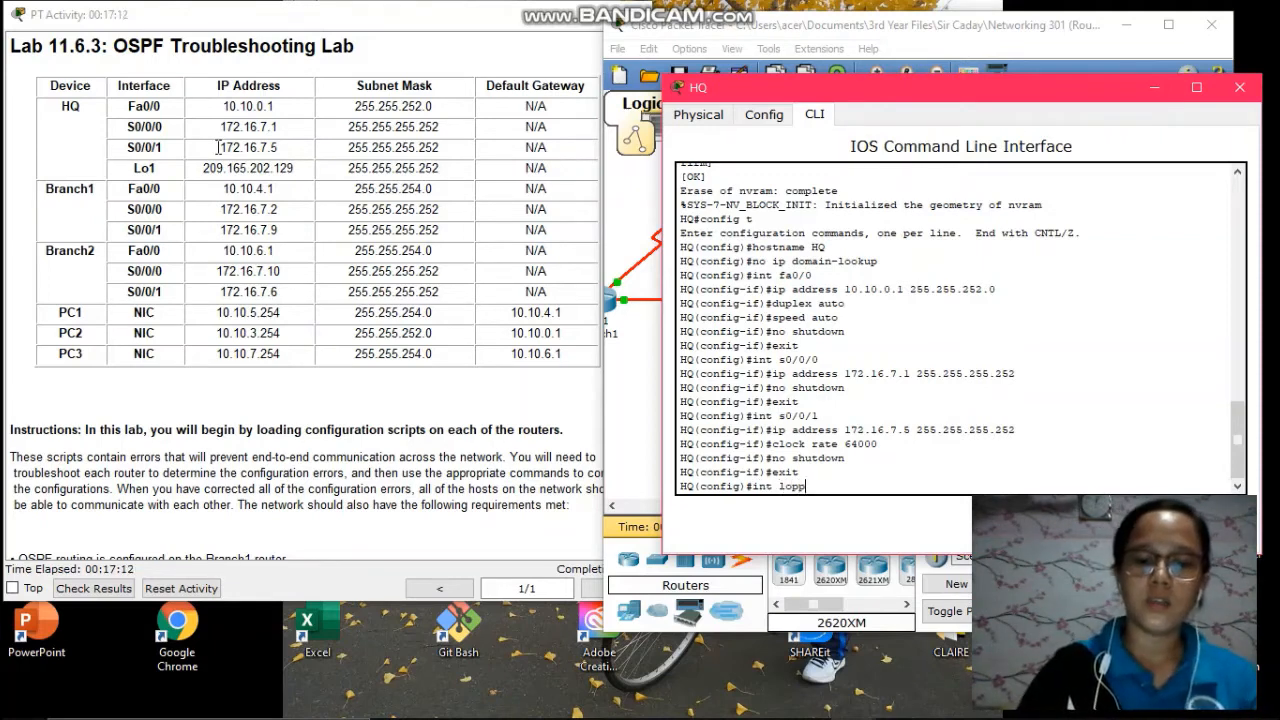
key("BackSpace")
key("BackSpace")
key("BackSpace")
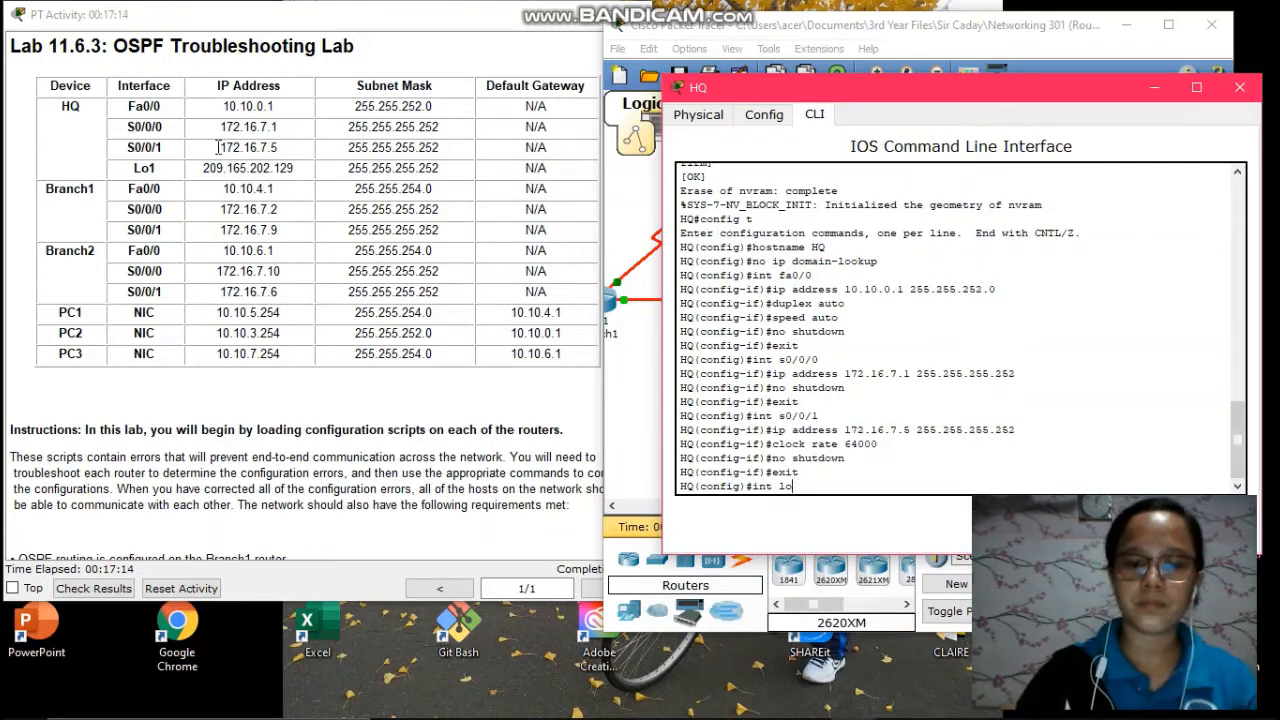
type("oo")
key("BackSpace")
type("pback")
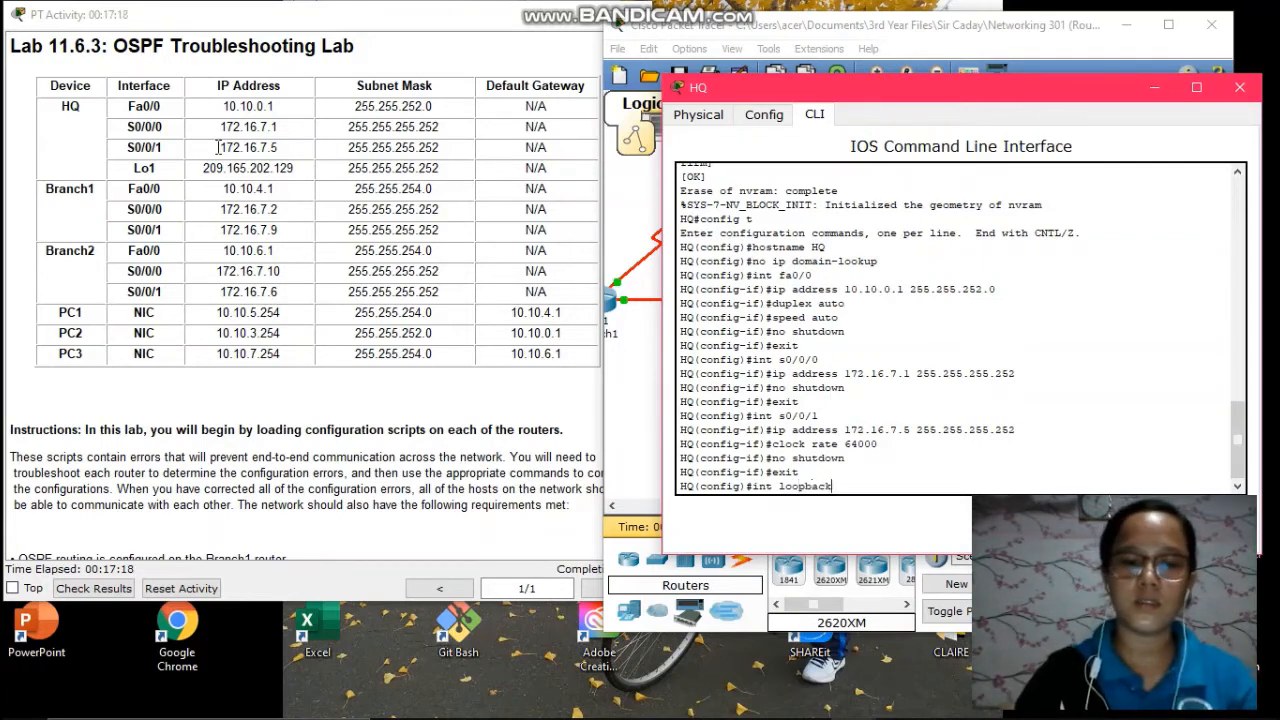
type(" 1")
key("Return")
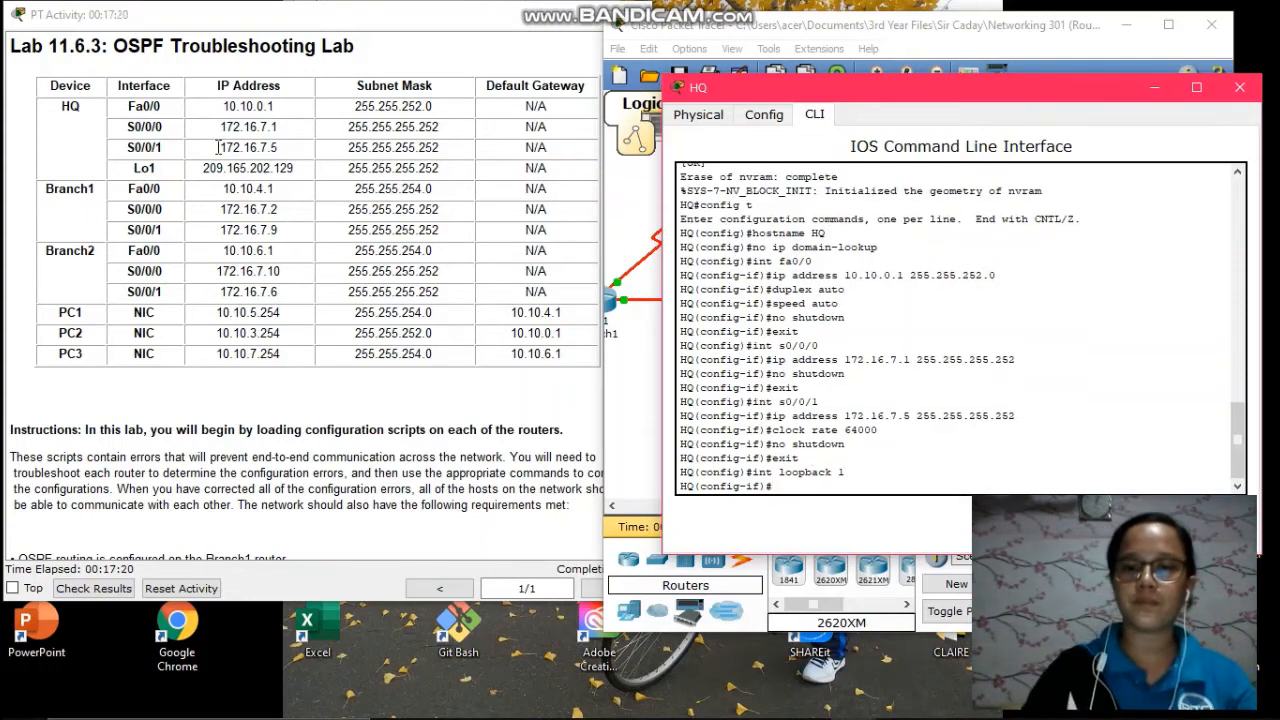
- Assign IP address 209.165.202.129 with subnet mask 255.255.255.252 to HQ's loopback 1 and return to global configuration mode
type("ip")
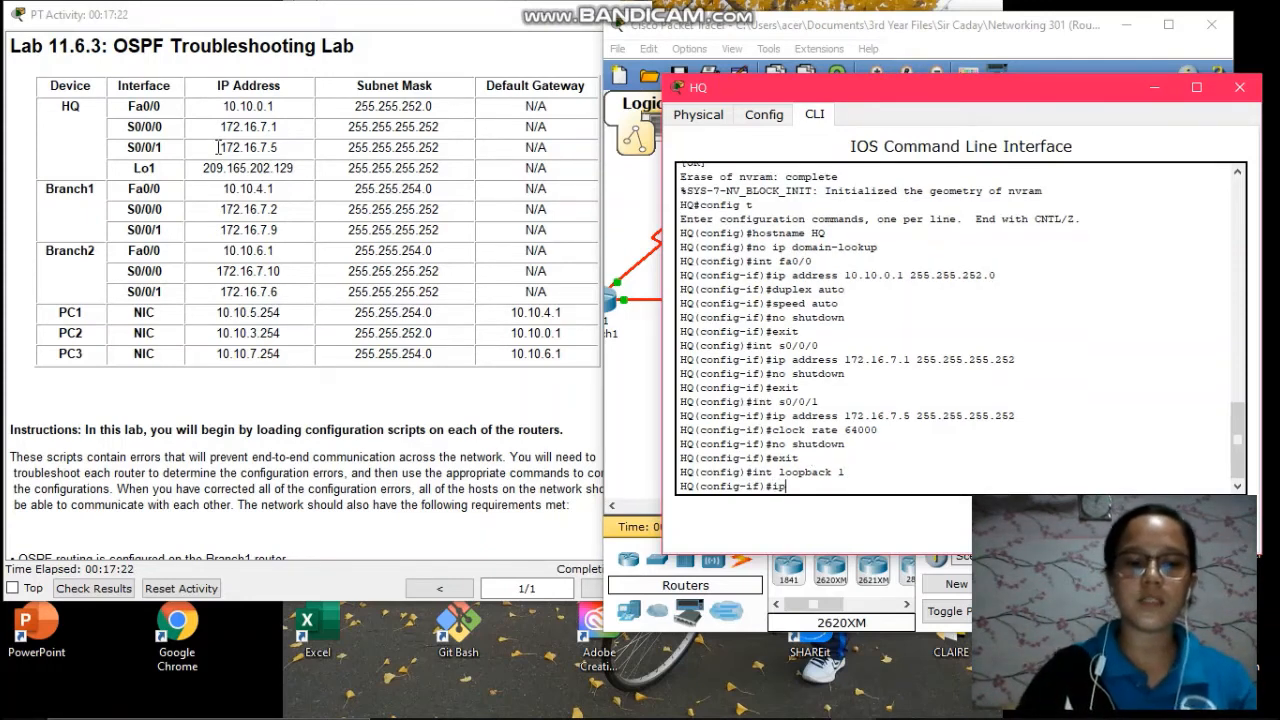
type(" address")
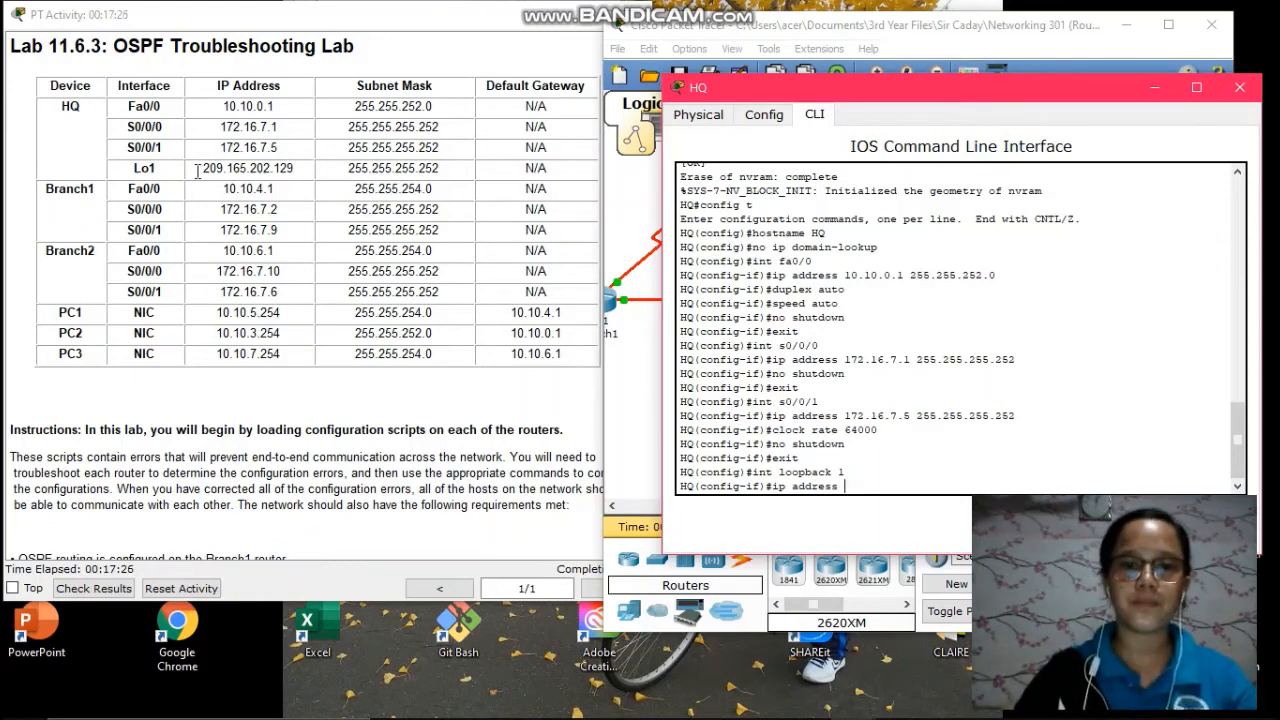
type(" 209")
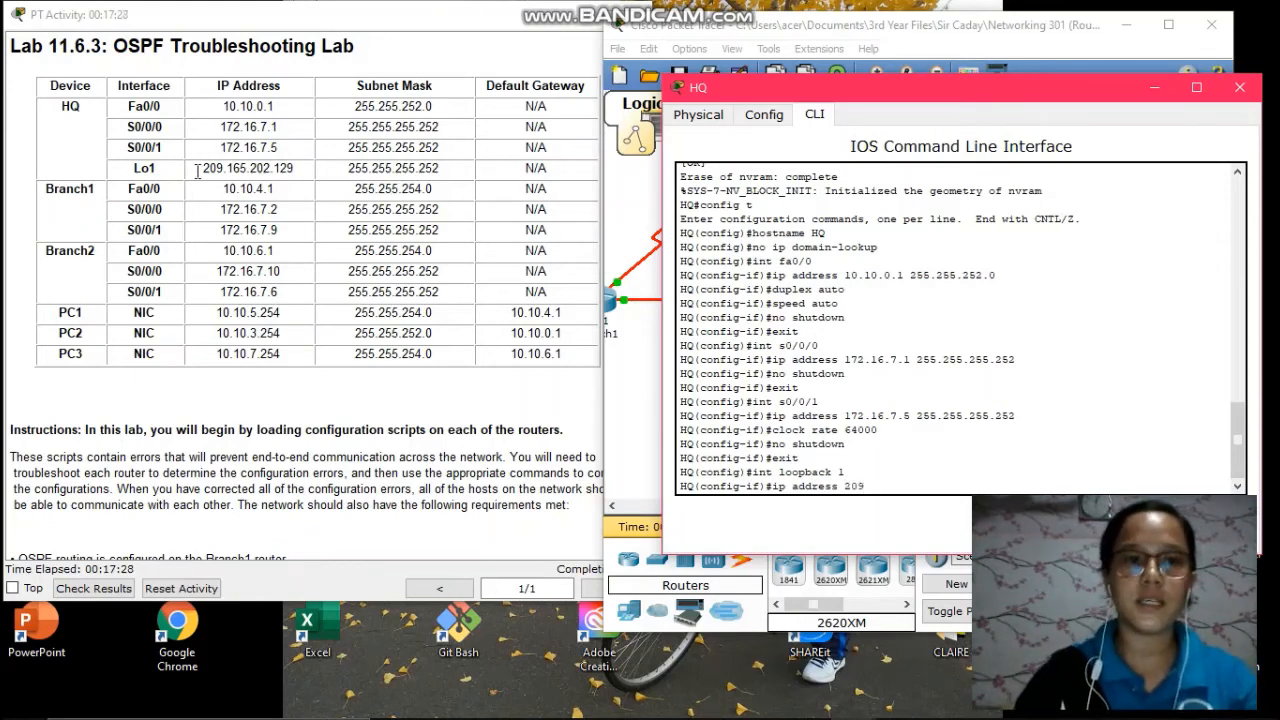
type(".165")
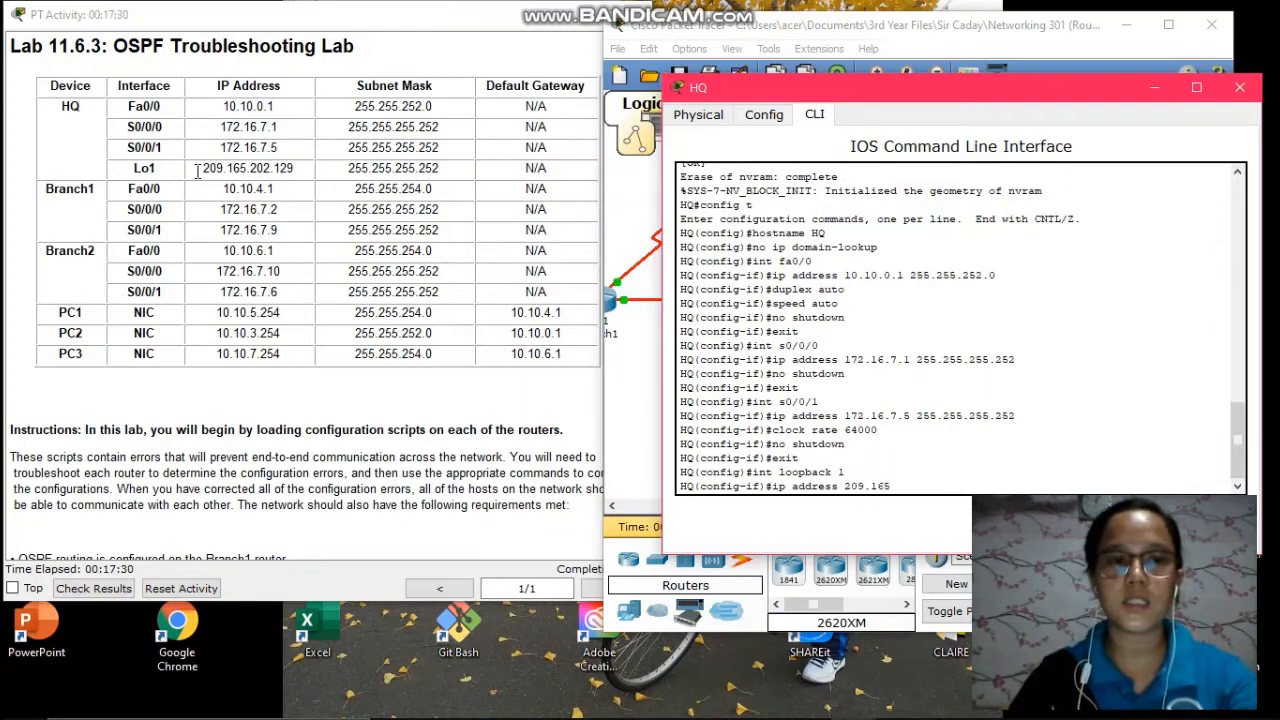
type(".")
type("20")
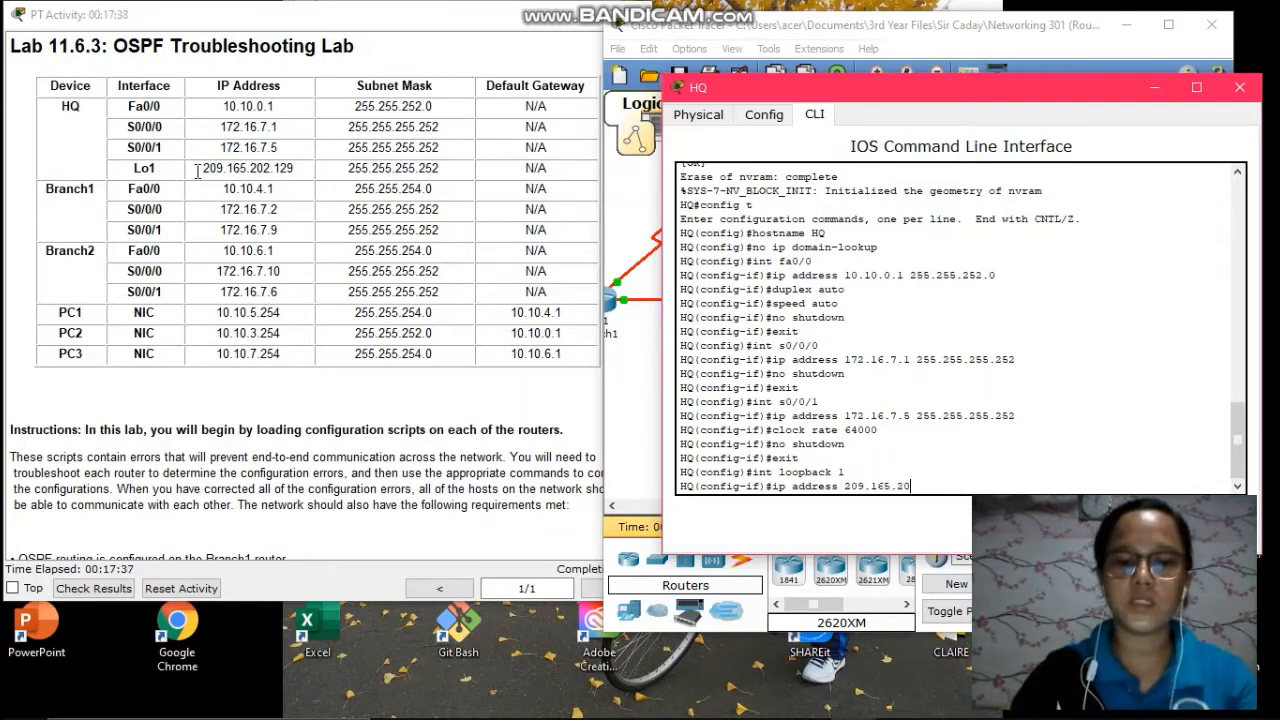
type("2.129")
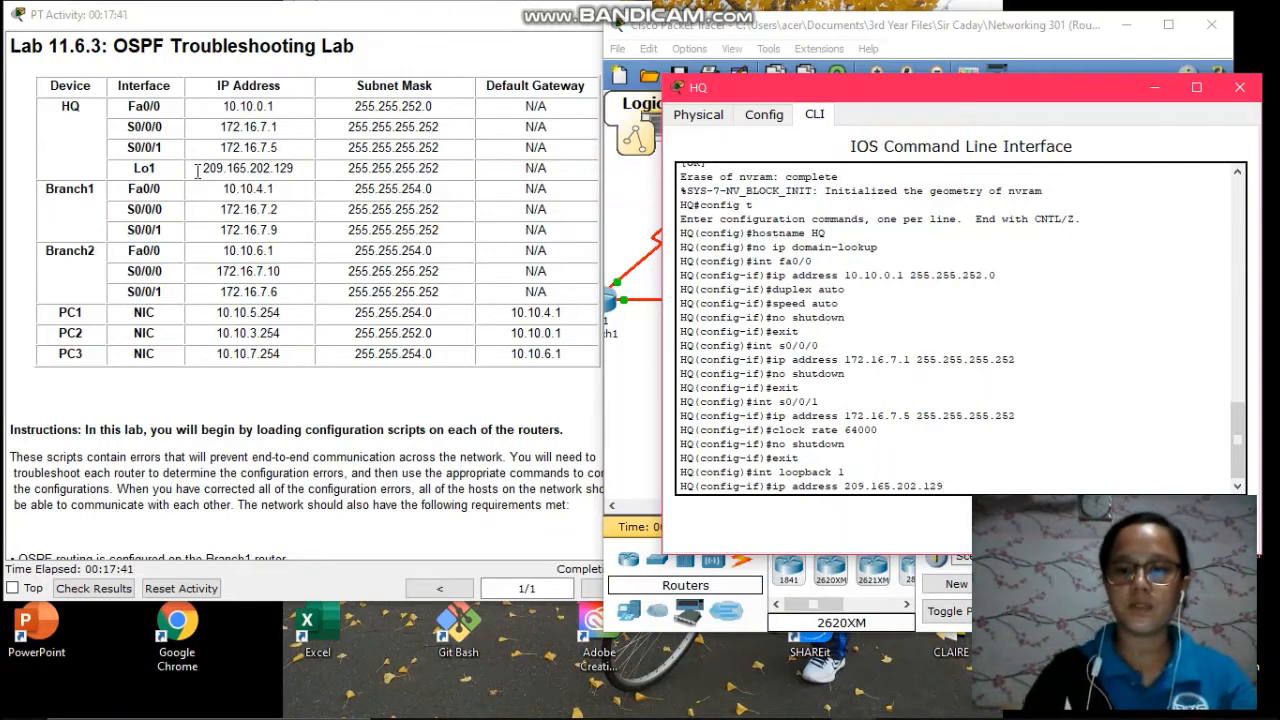
type(" 2")
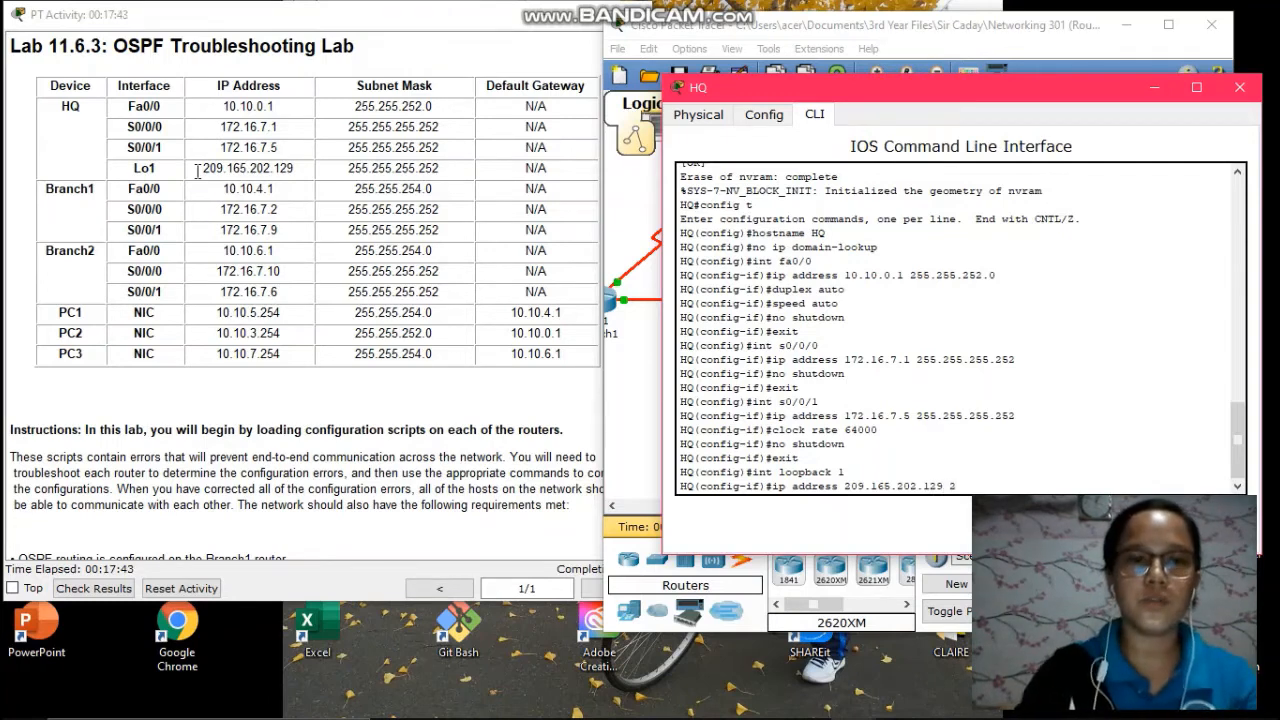
type("55.255.255")
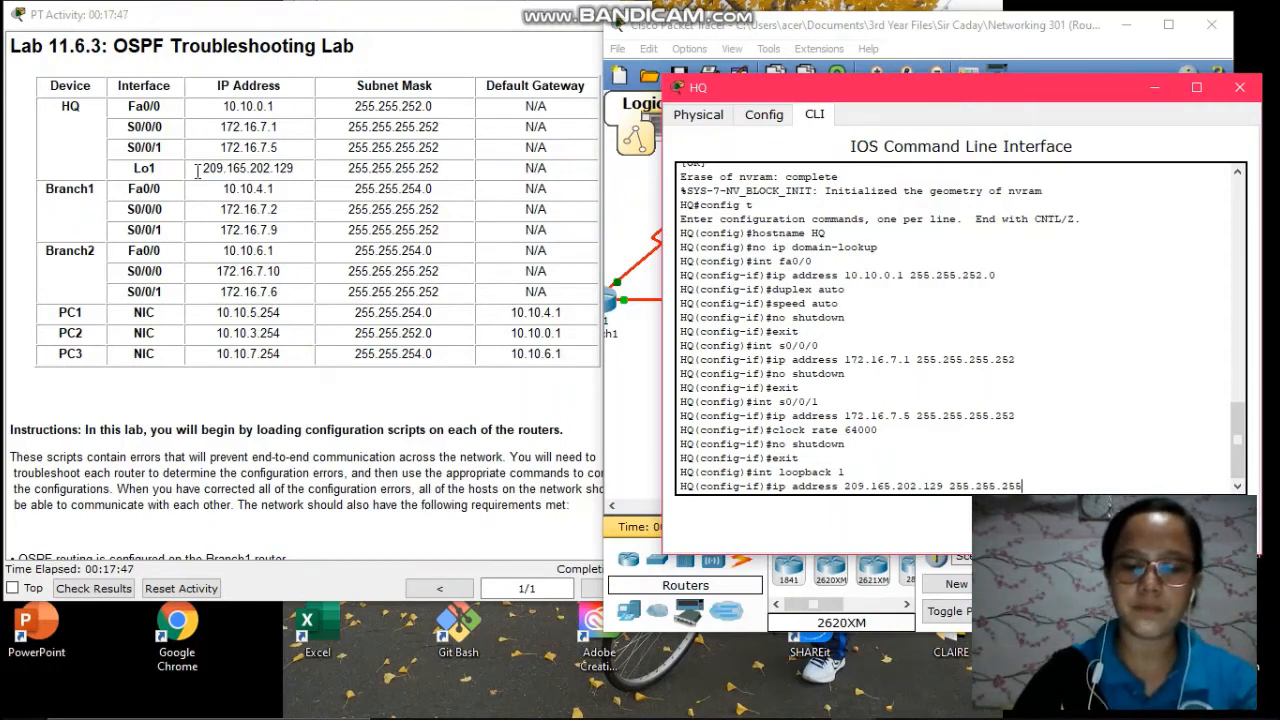
type(",")
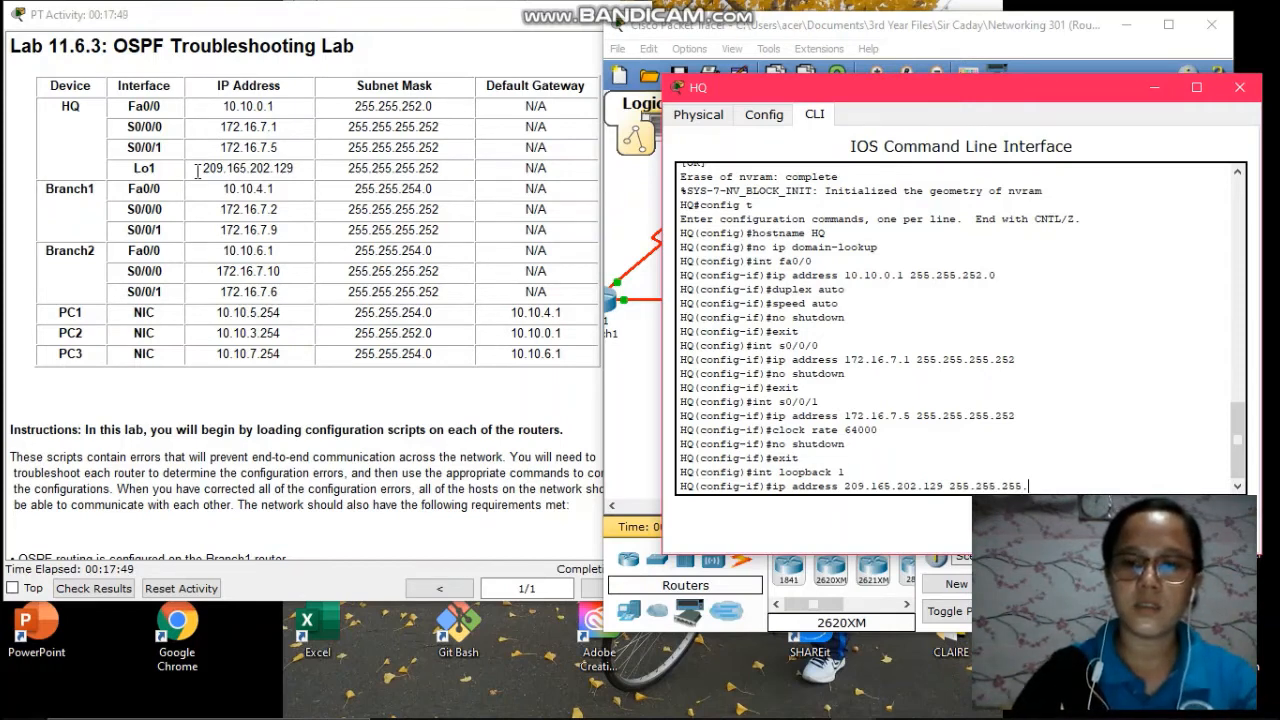
type("252")
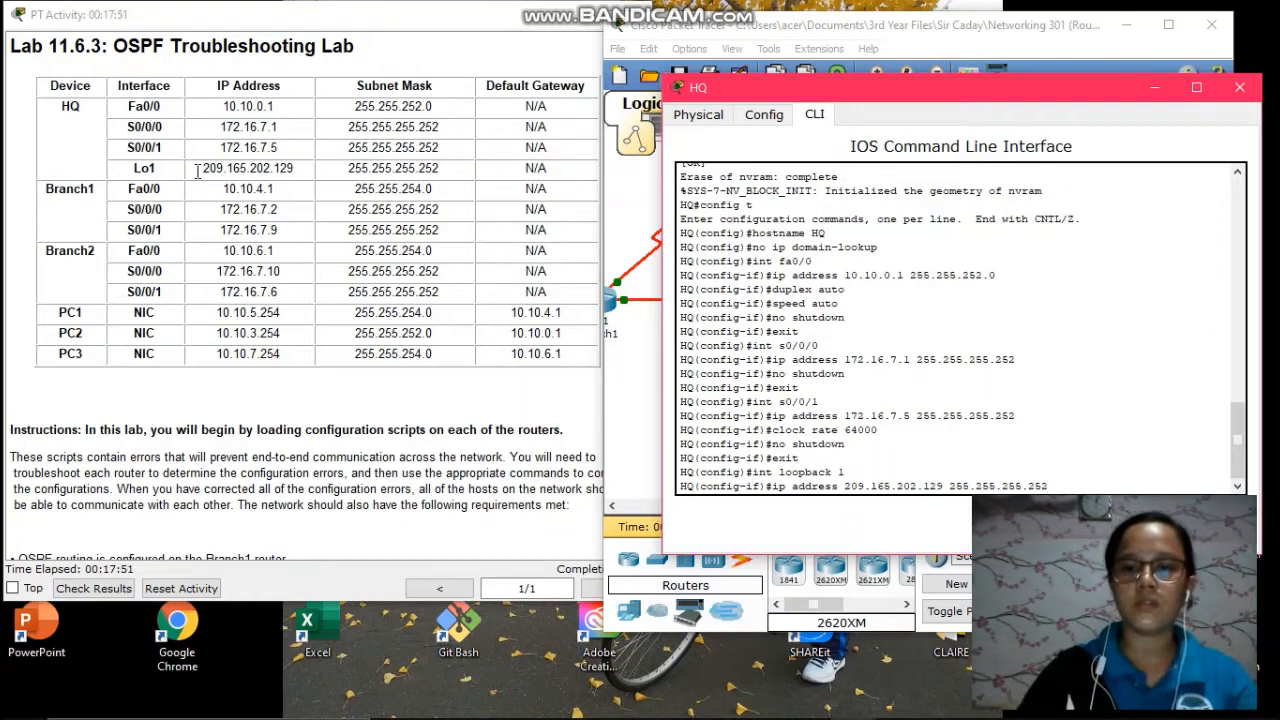
key("Return")
type("exit")
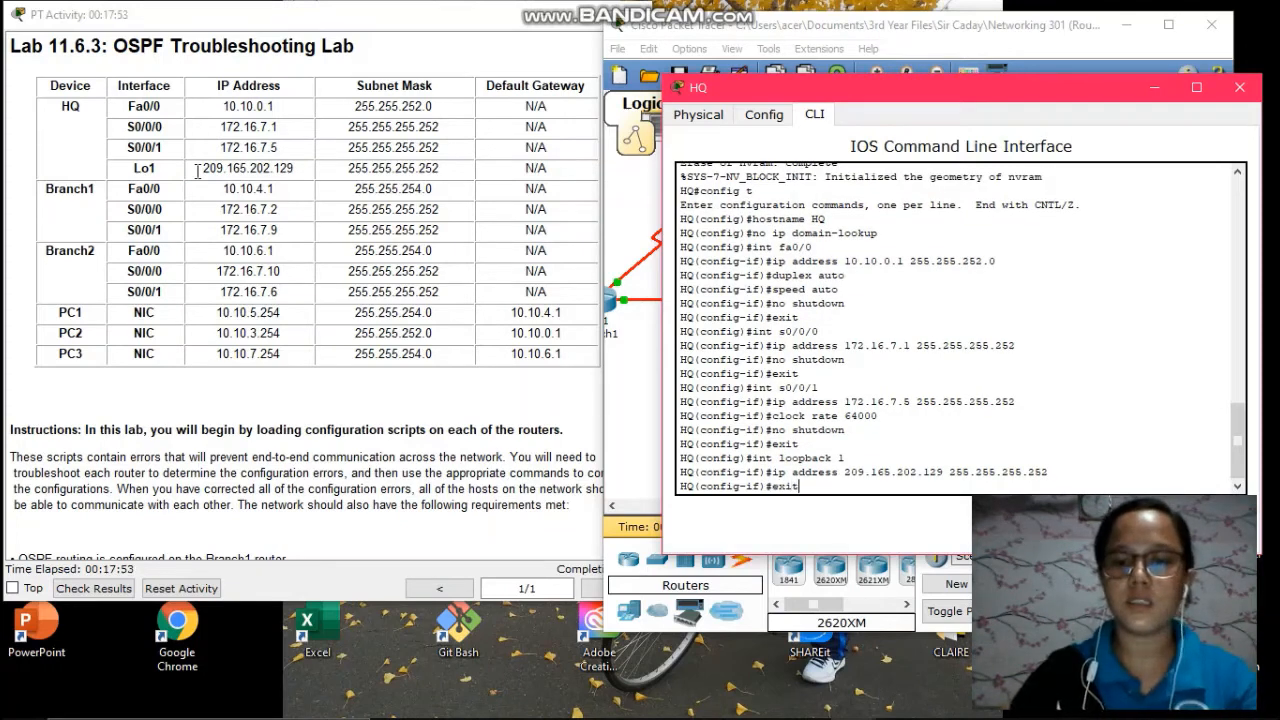
key("Return")
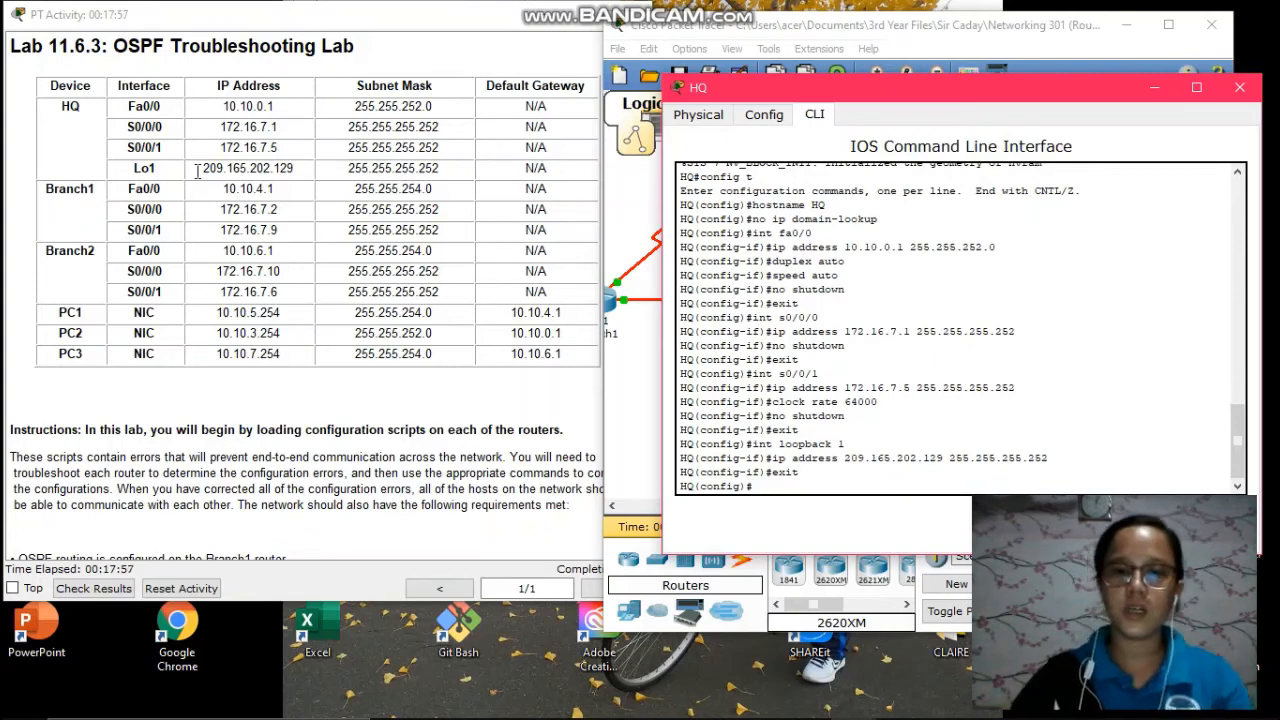
- Start OSPF process 1 on HQ and make the fa0/0 interface passive
type("r")
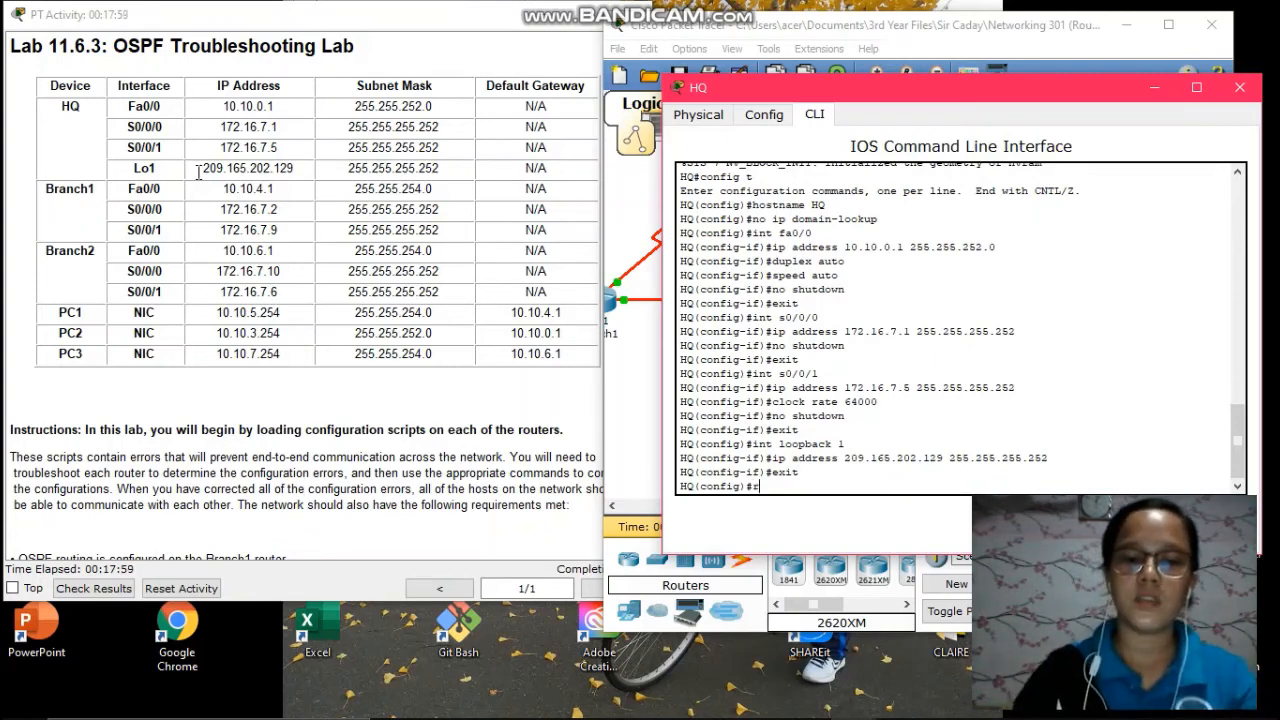
type("outer ospf 1")
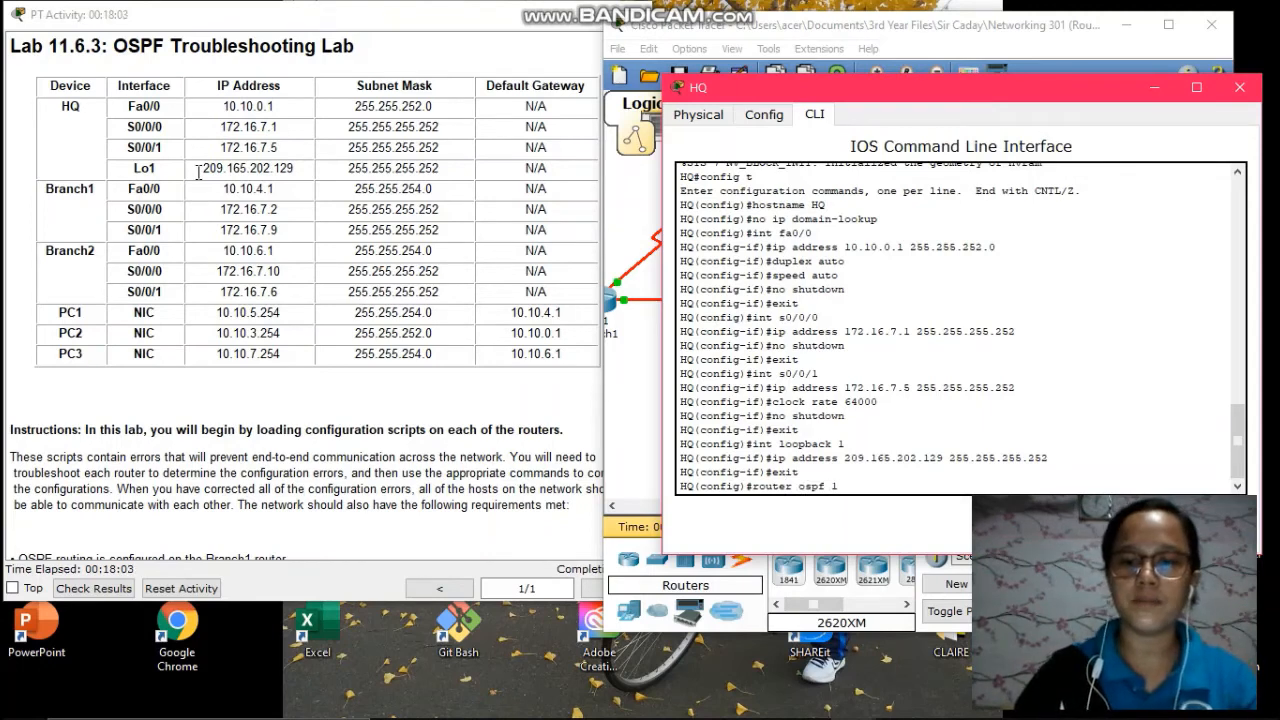
key("Return")
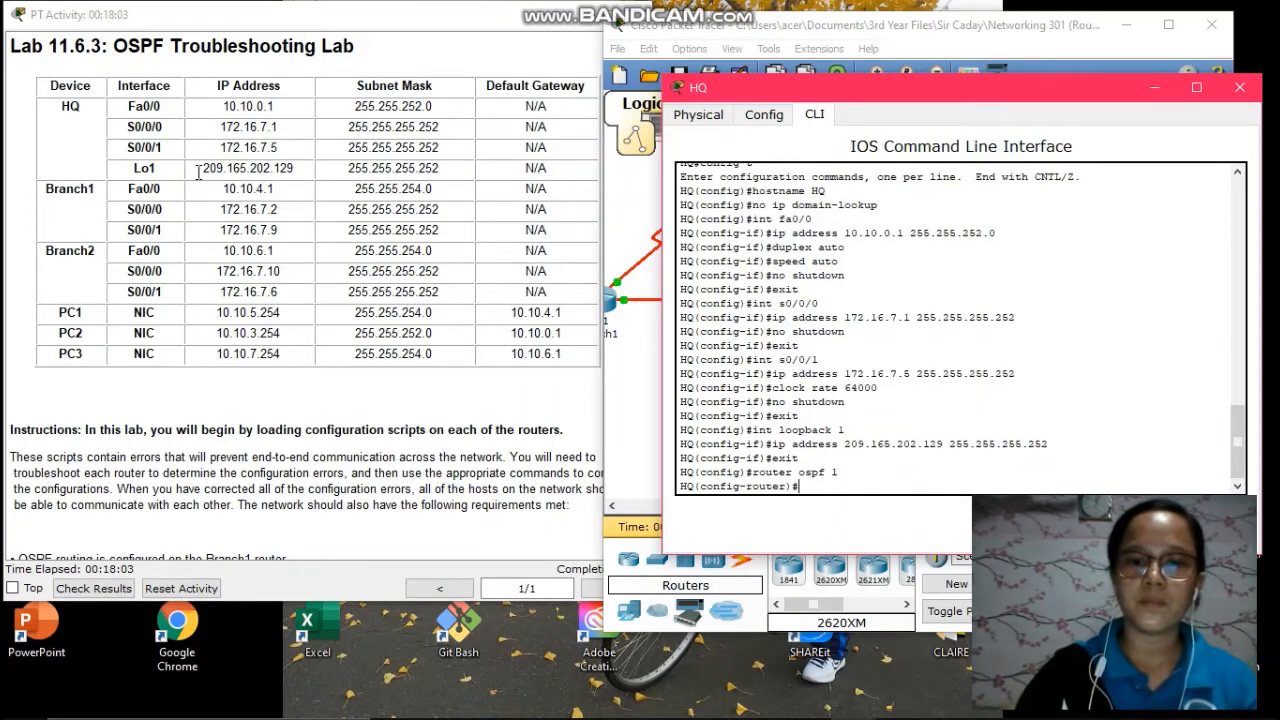
type("passive")
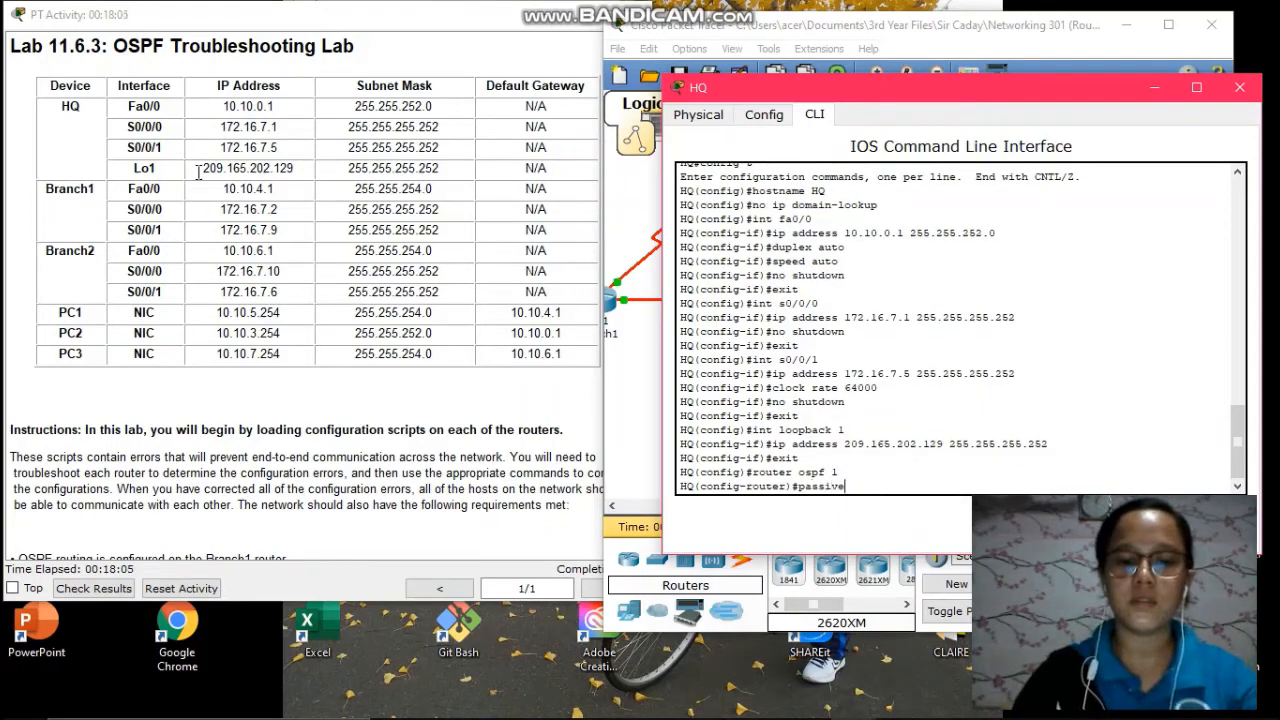
type("-interface")
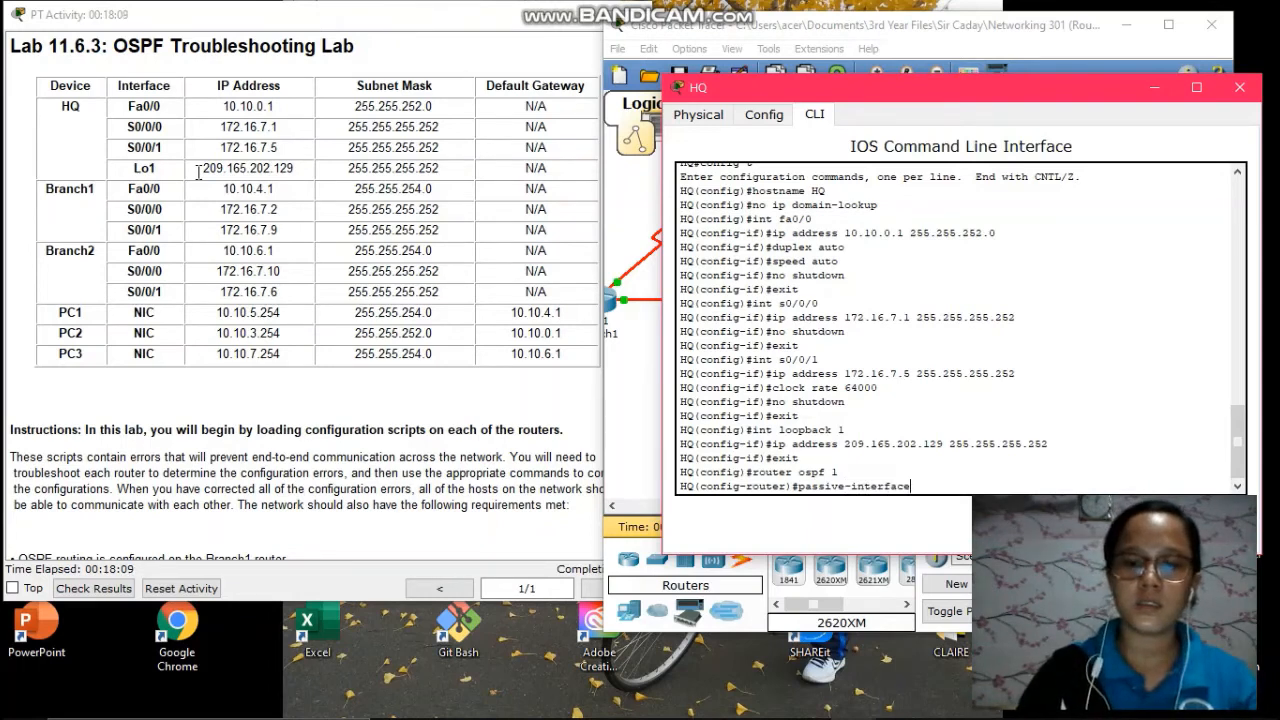
type(" fa0/0")
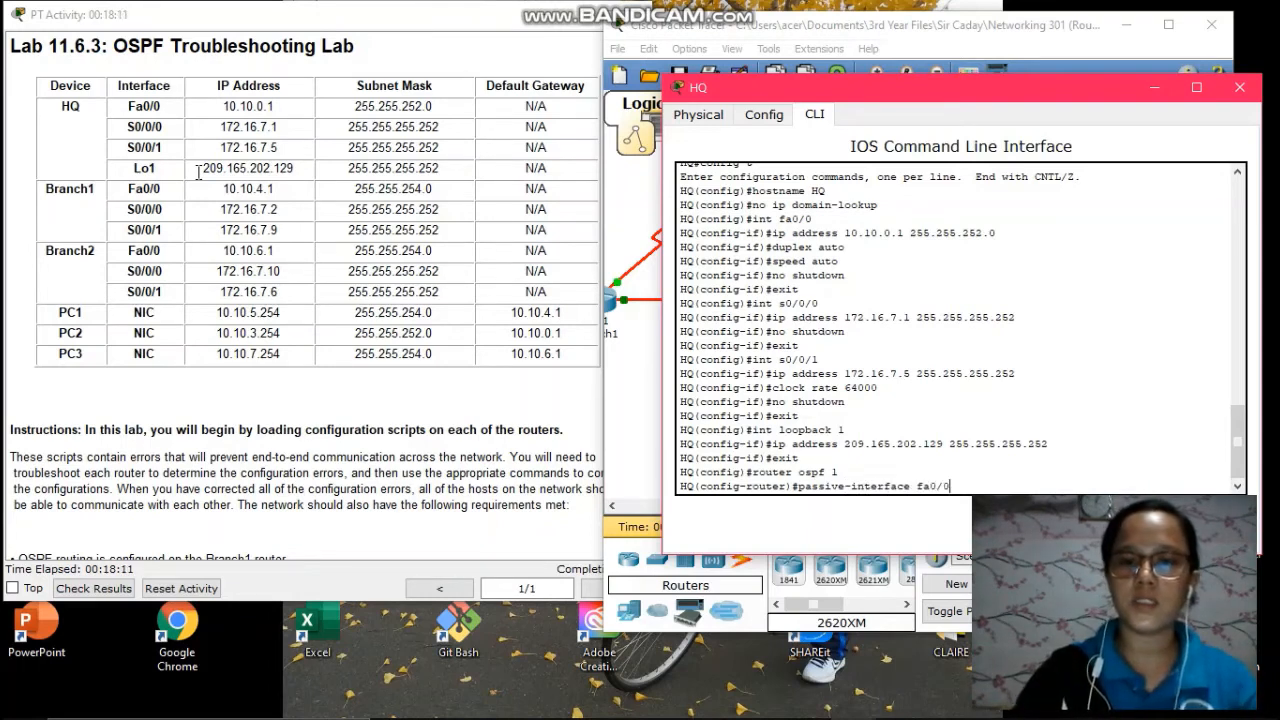
key("Return")
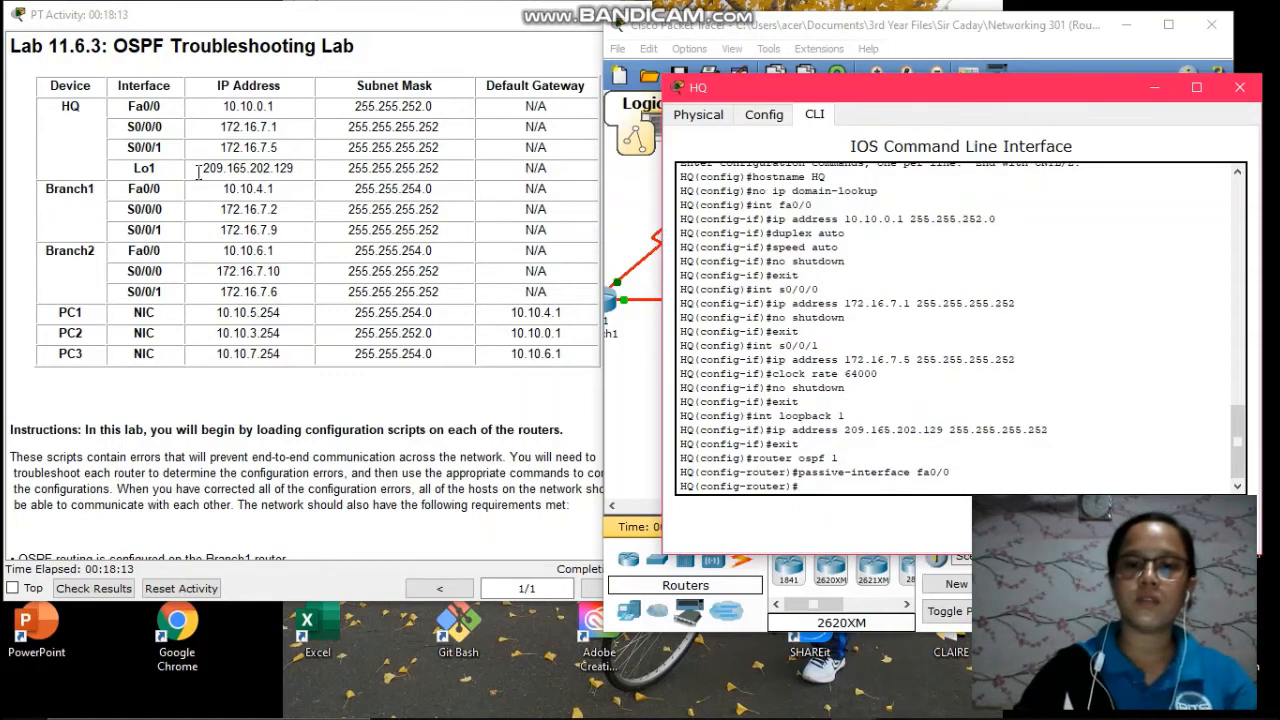
- Make the loopback 1 interface passive in HQ's OSPF process 1
type("passive")
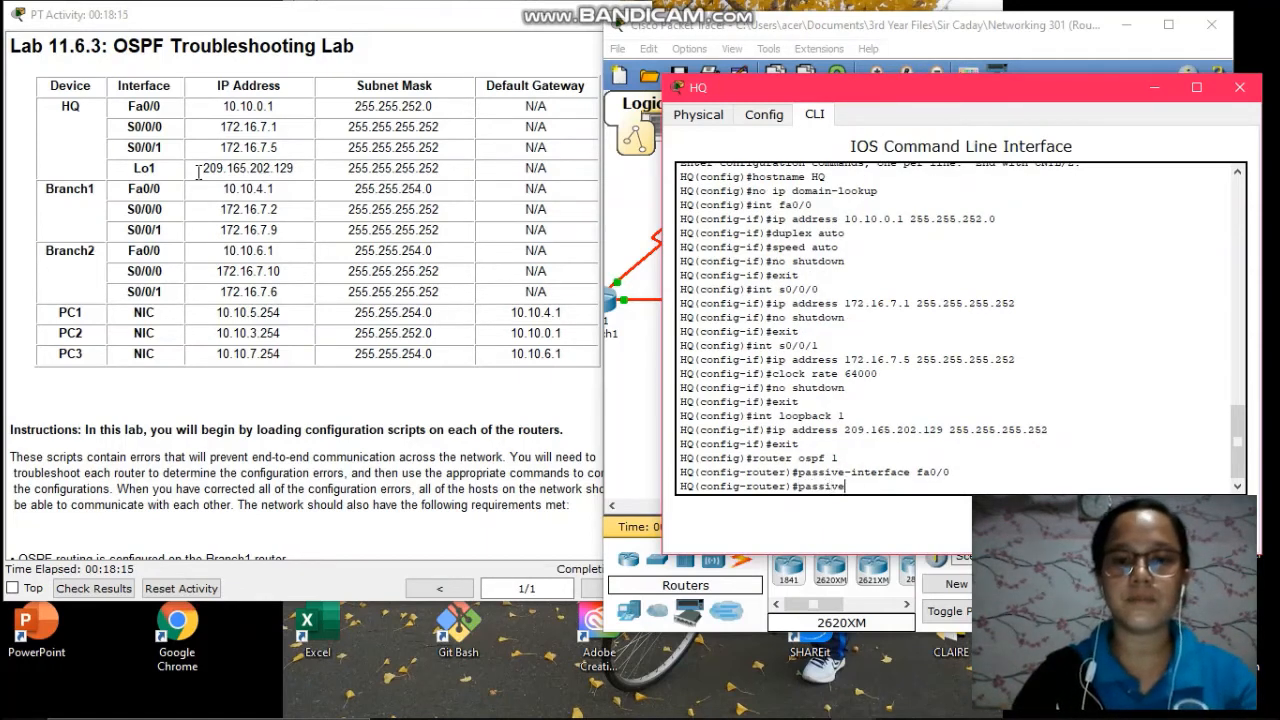
type("-in")
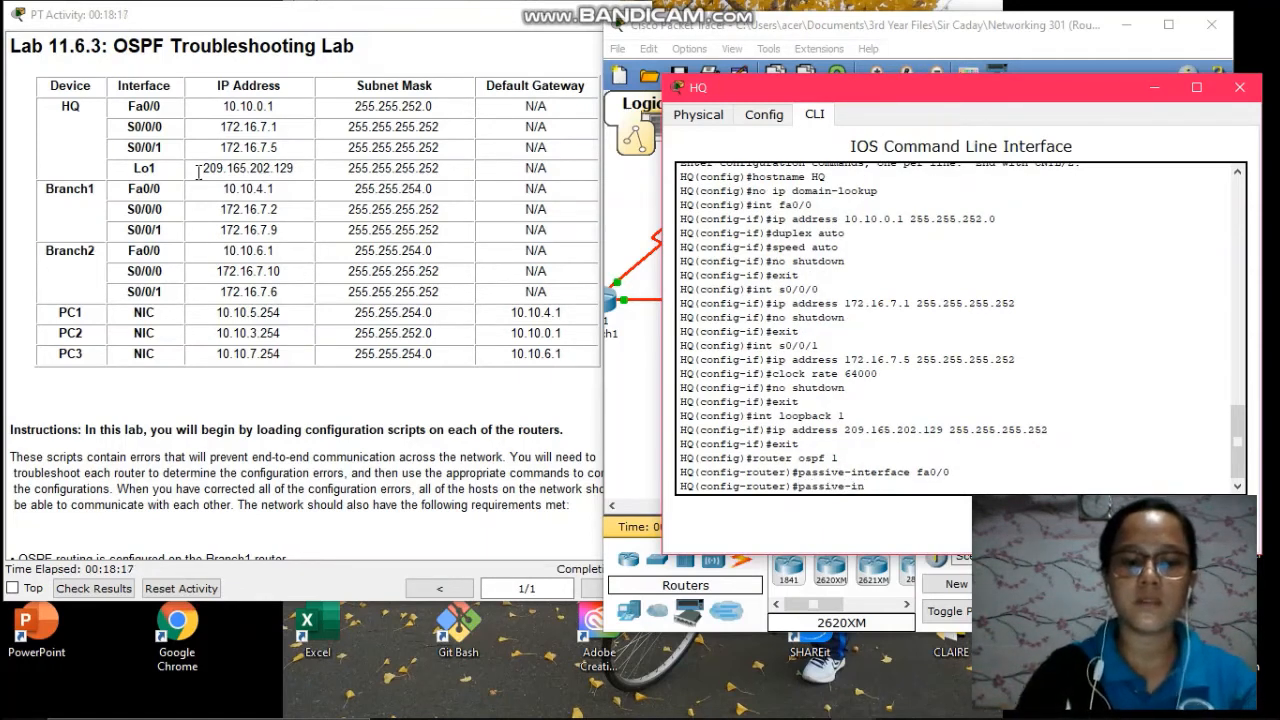
type("terface")
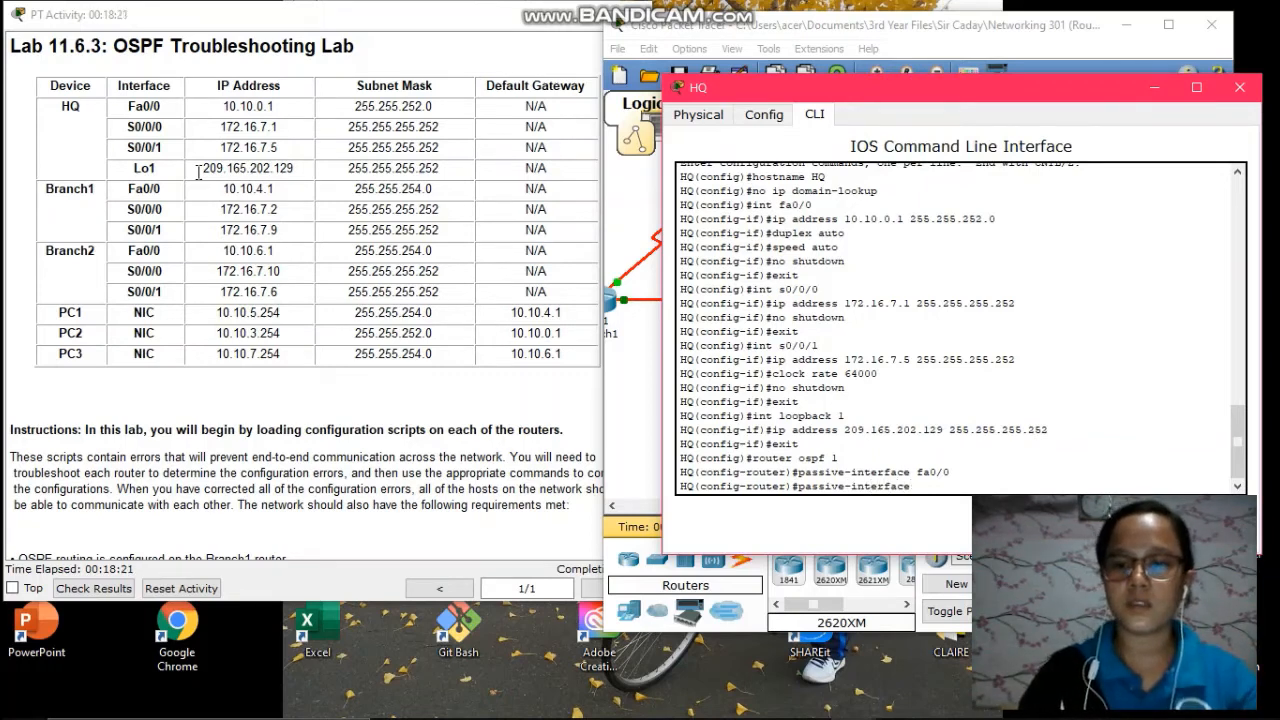
type(" loopback")
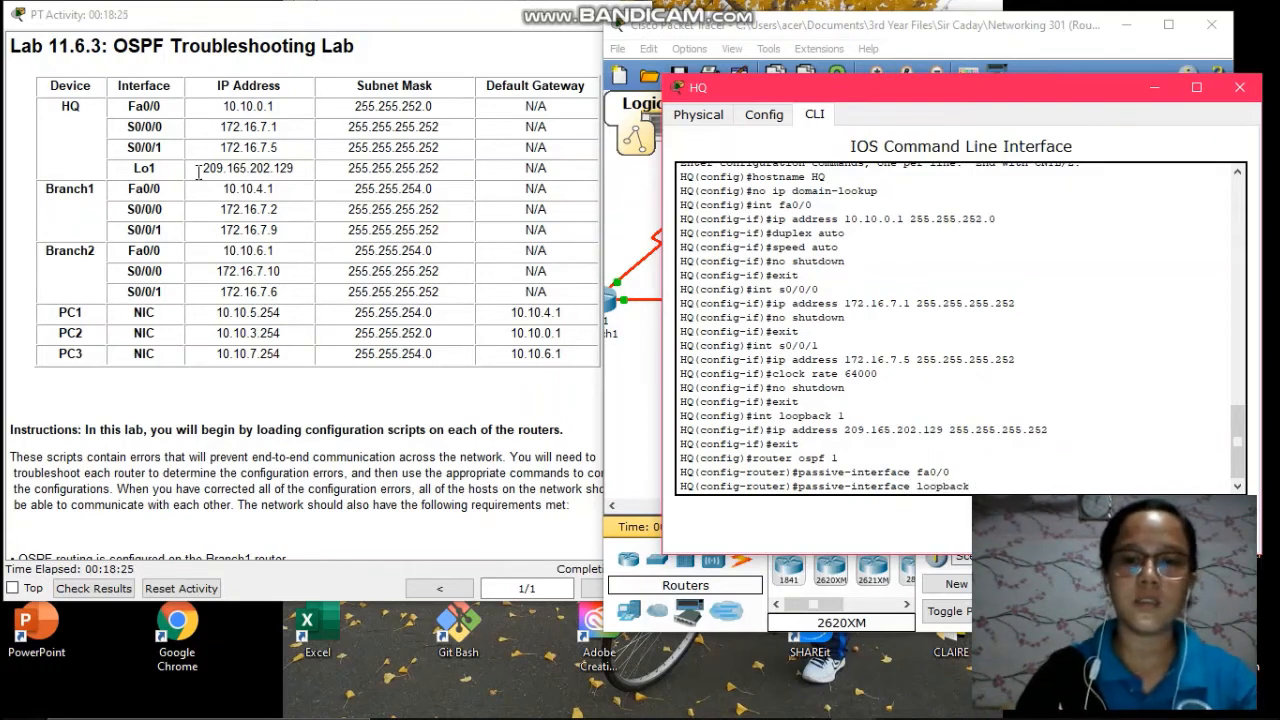
type(" 1")
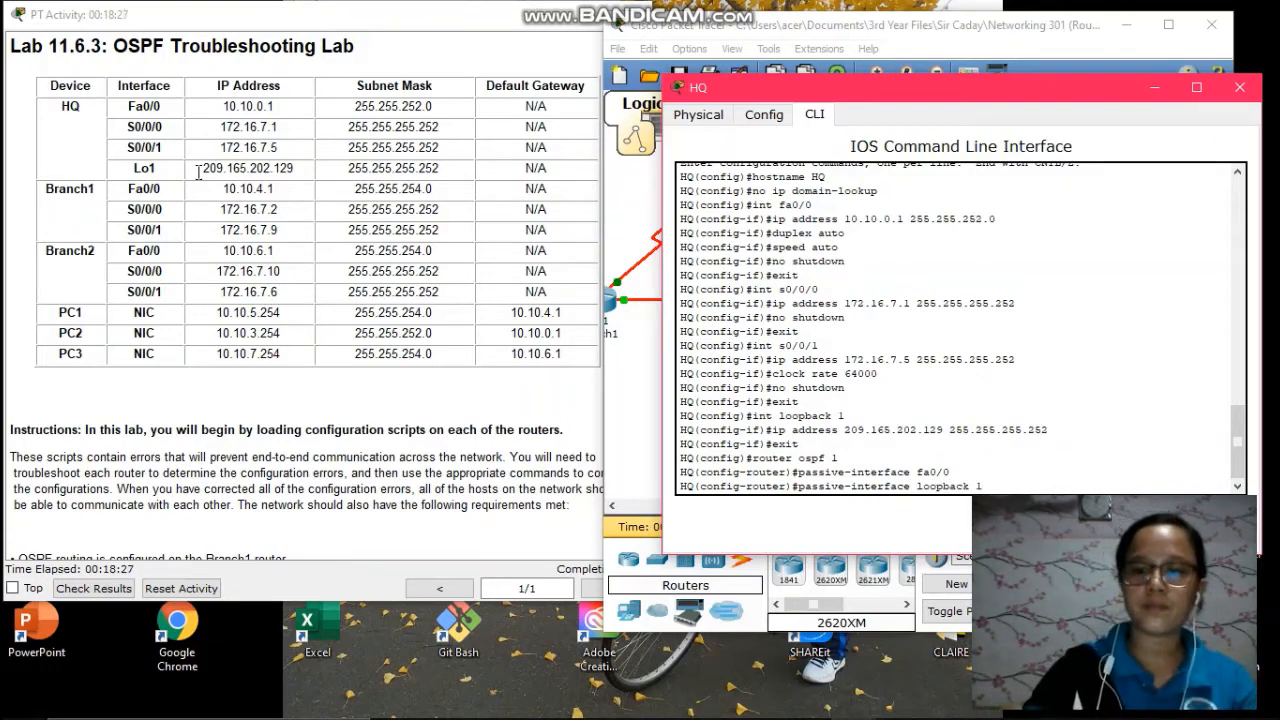
key("Return")
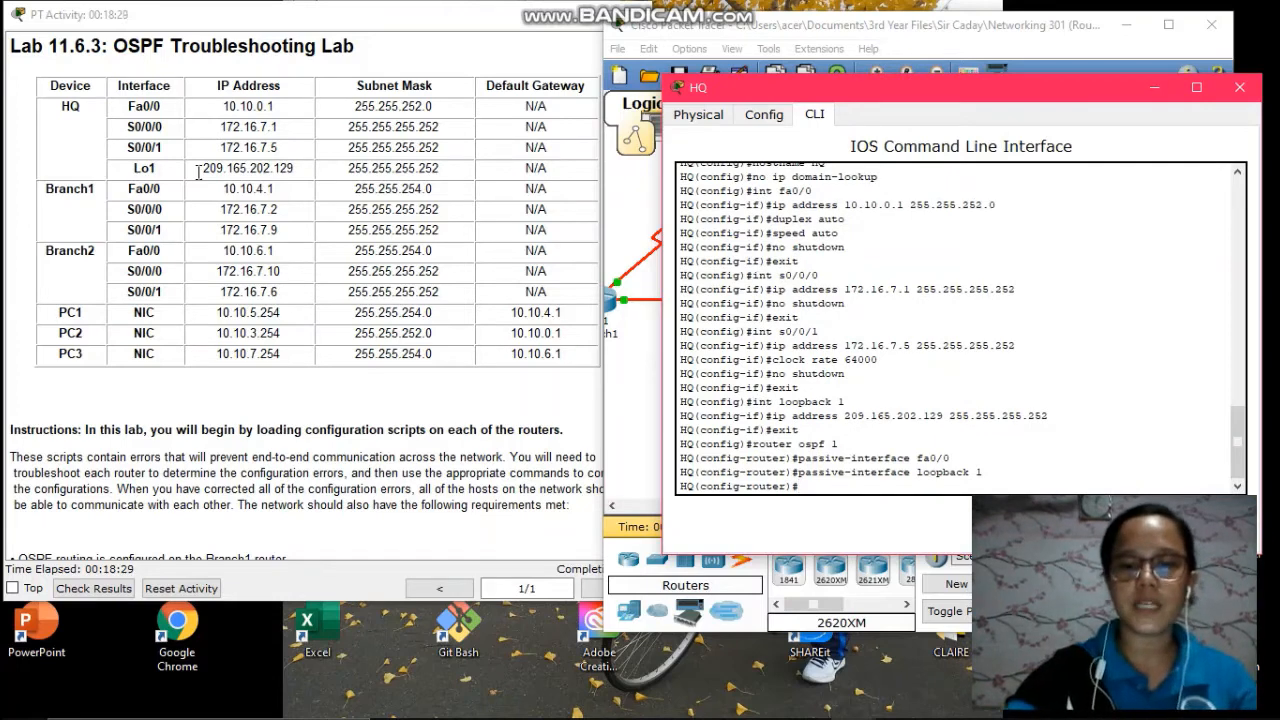
- Add network 10.10.0.0 with wildcard mask 0.0.3.255 to area 0 of HQ's OSPF process
type("netw")
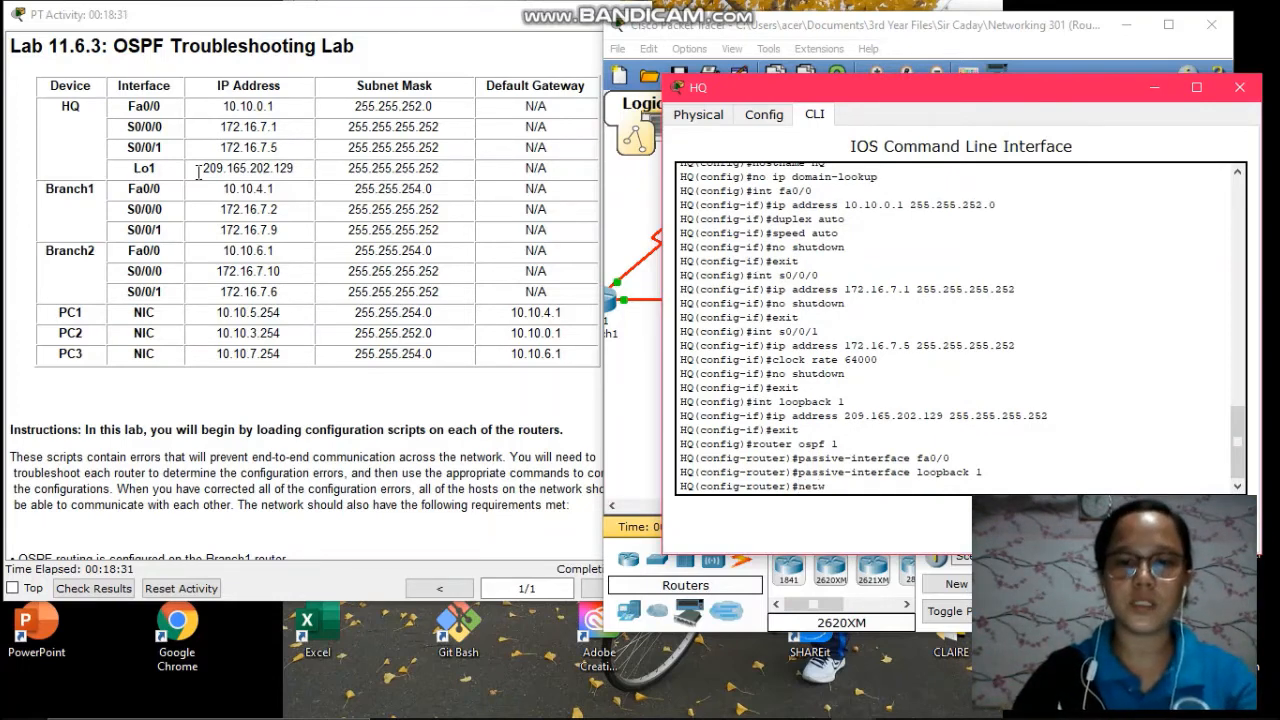
type("ork 1")
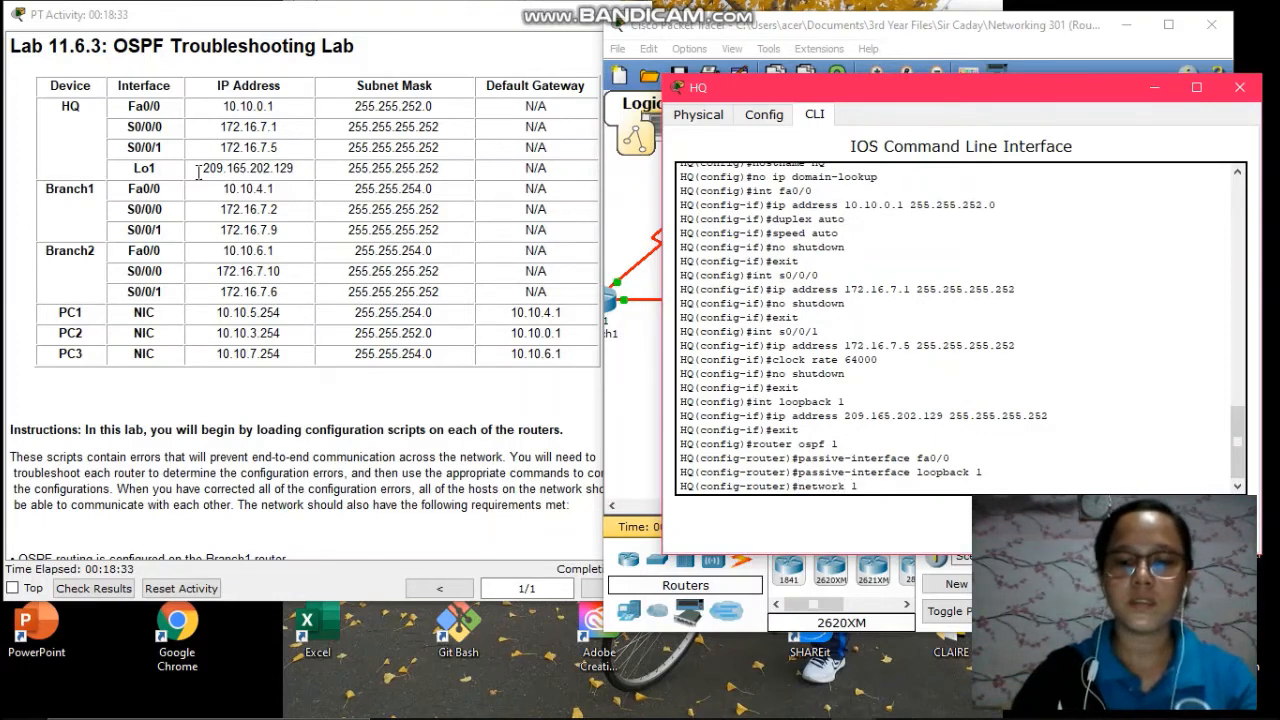
type("0.10.")
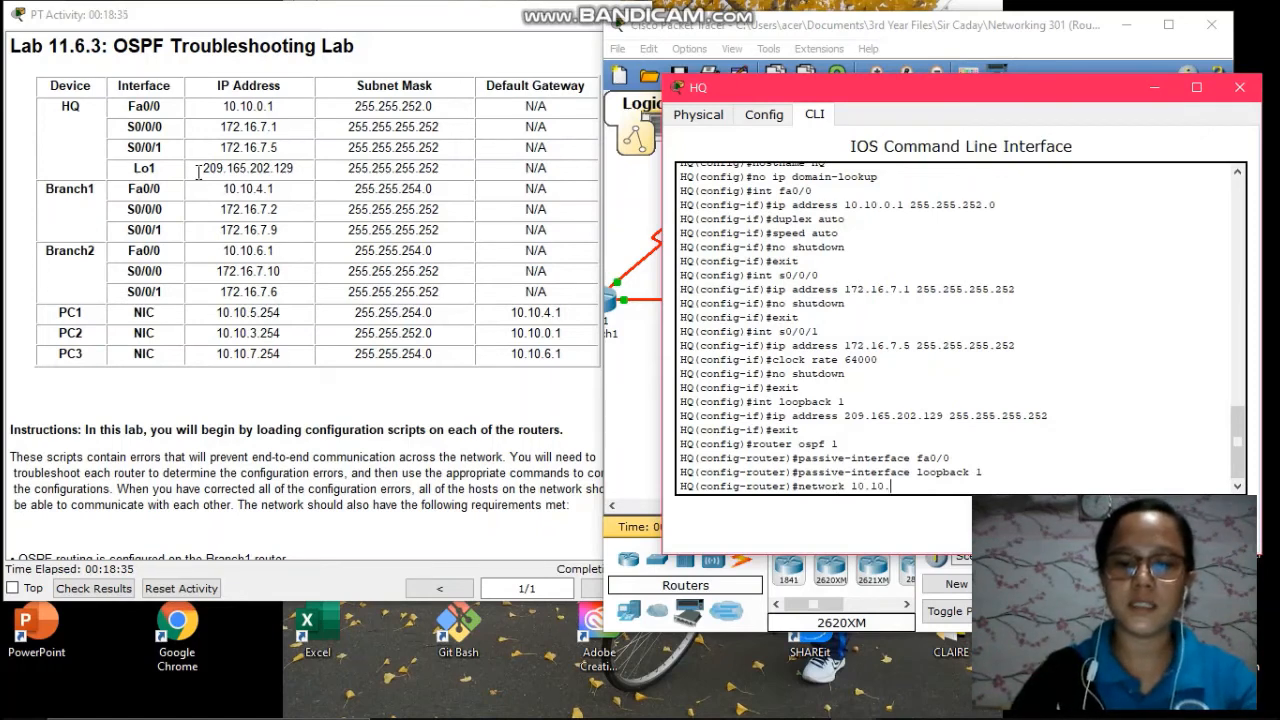
type("0.0")
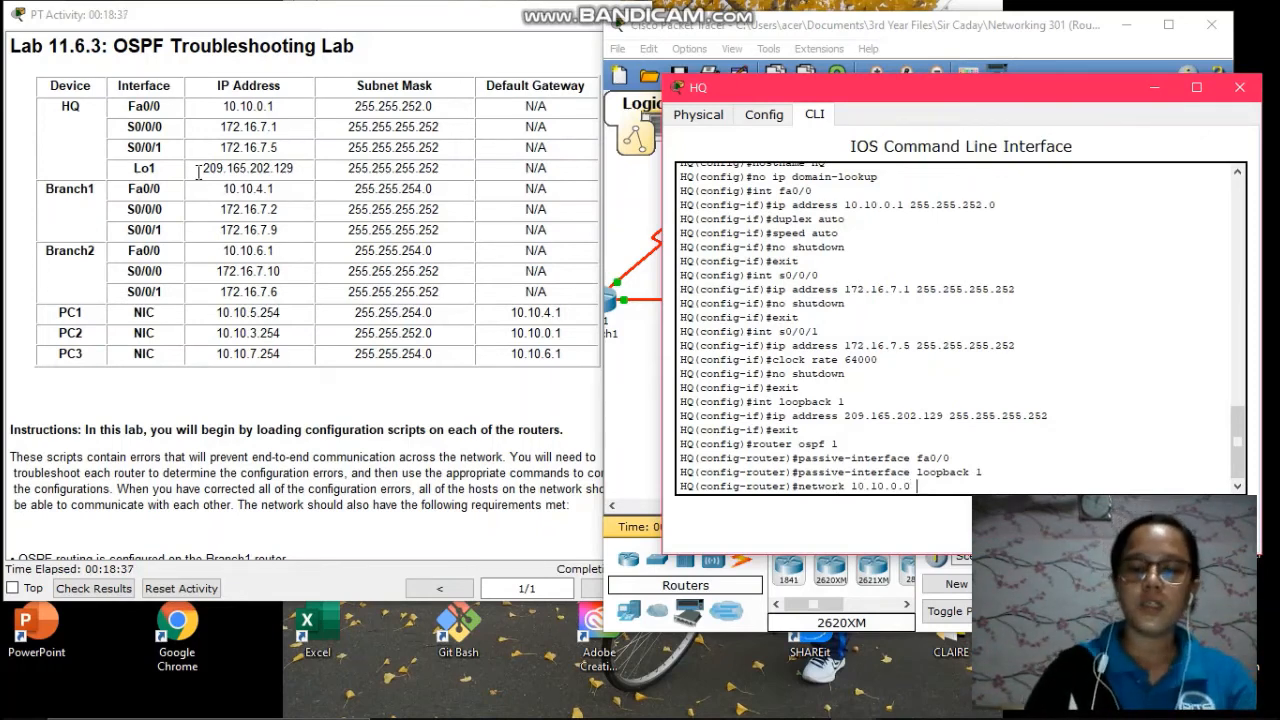
type(" 0")
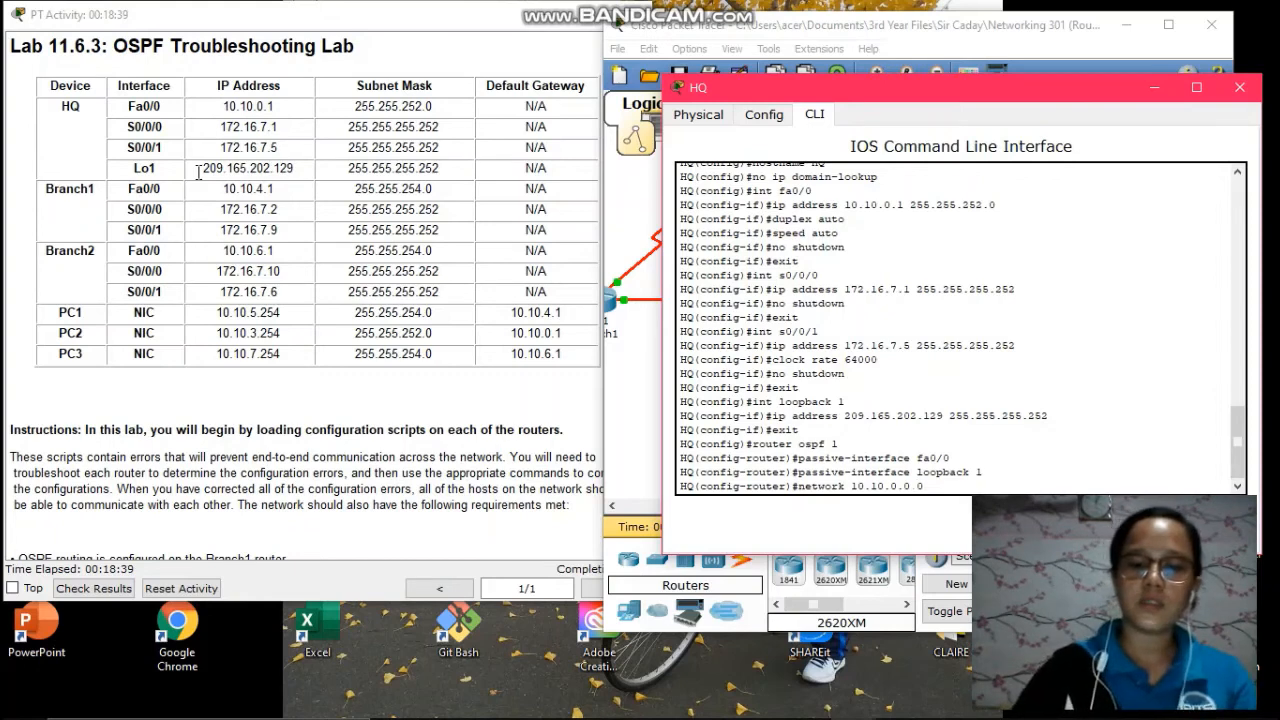
type("0")
key("BackSpace")
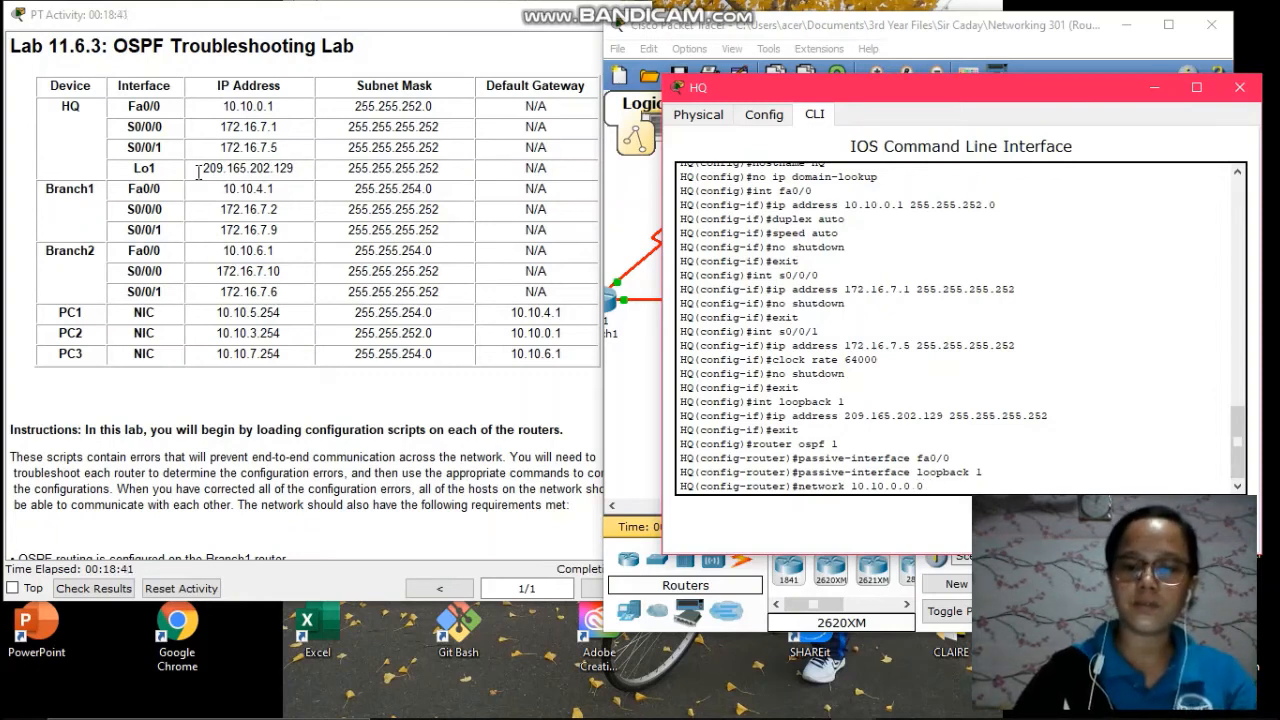
type(".0.3.355")
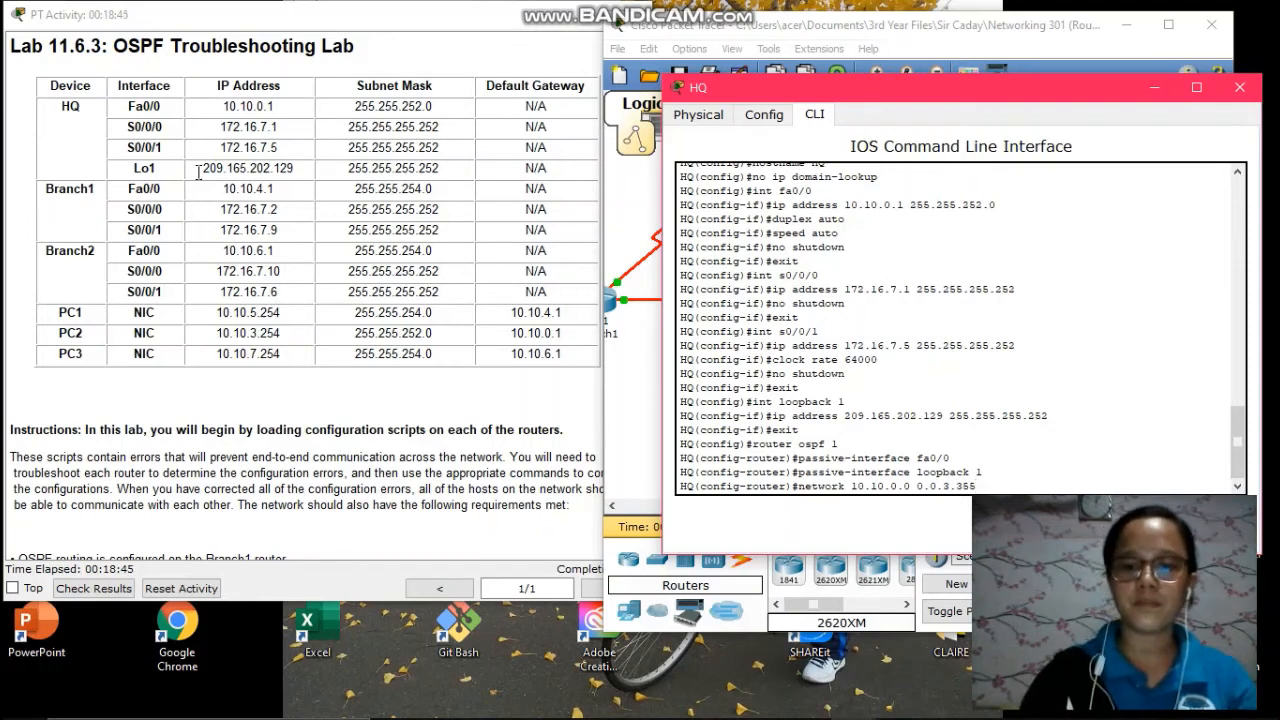
key("BackSpace")
key("BackSpace")
key("BackSpace")
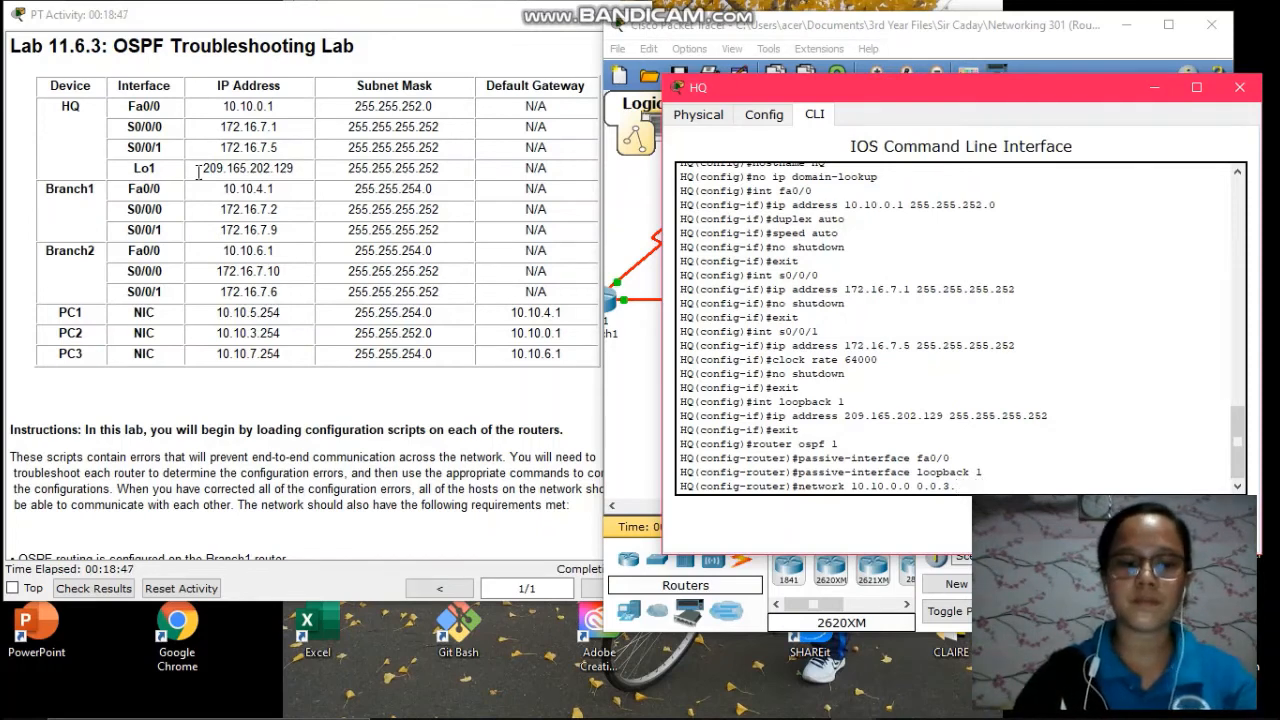
type("255")
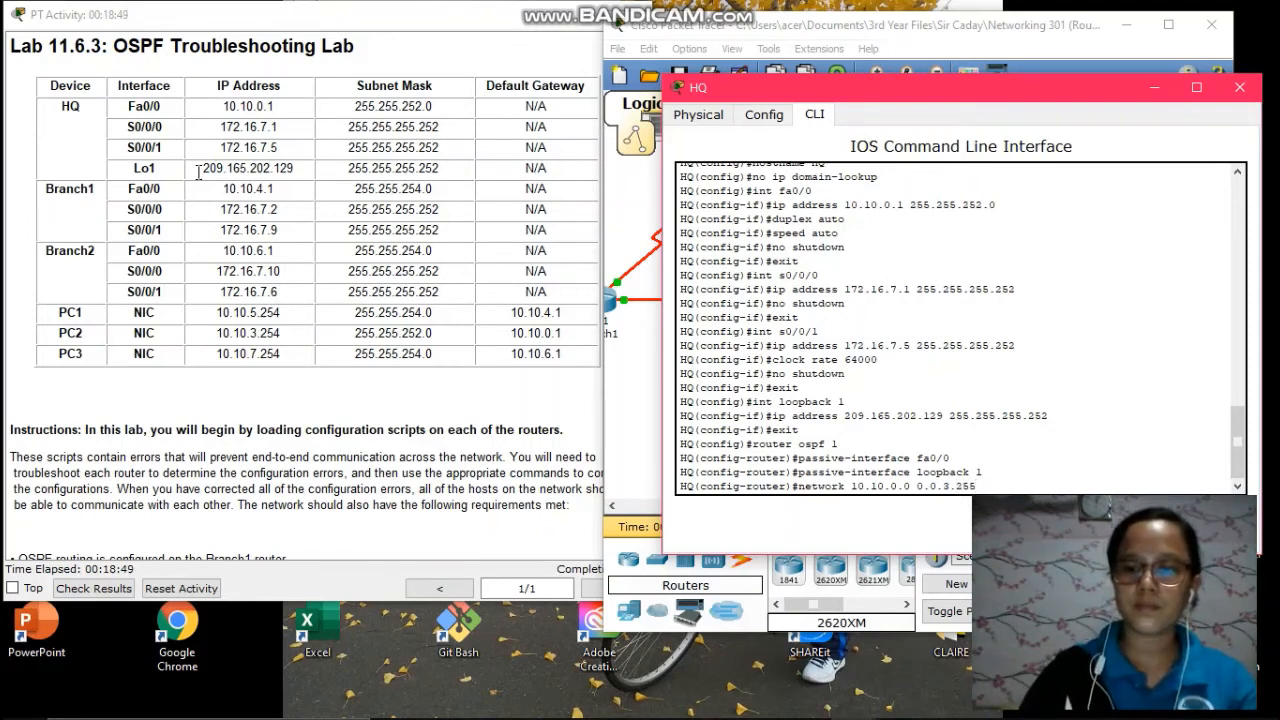
type(" area 0")
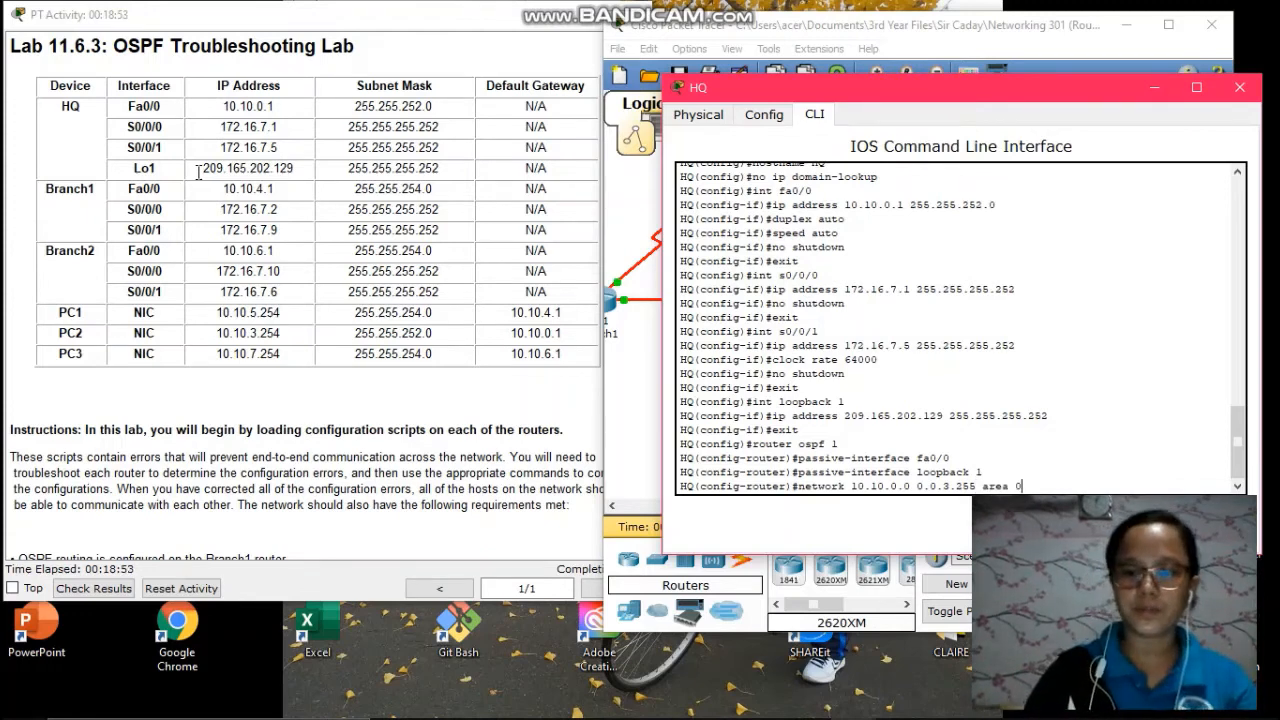
key("Return")
- Add network 172.16.7.0 with wildcard mask 0.0.0.3 to area 0 of HQ's OSPF process
type("net")
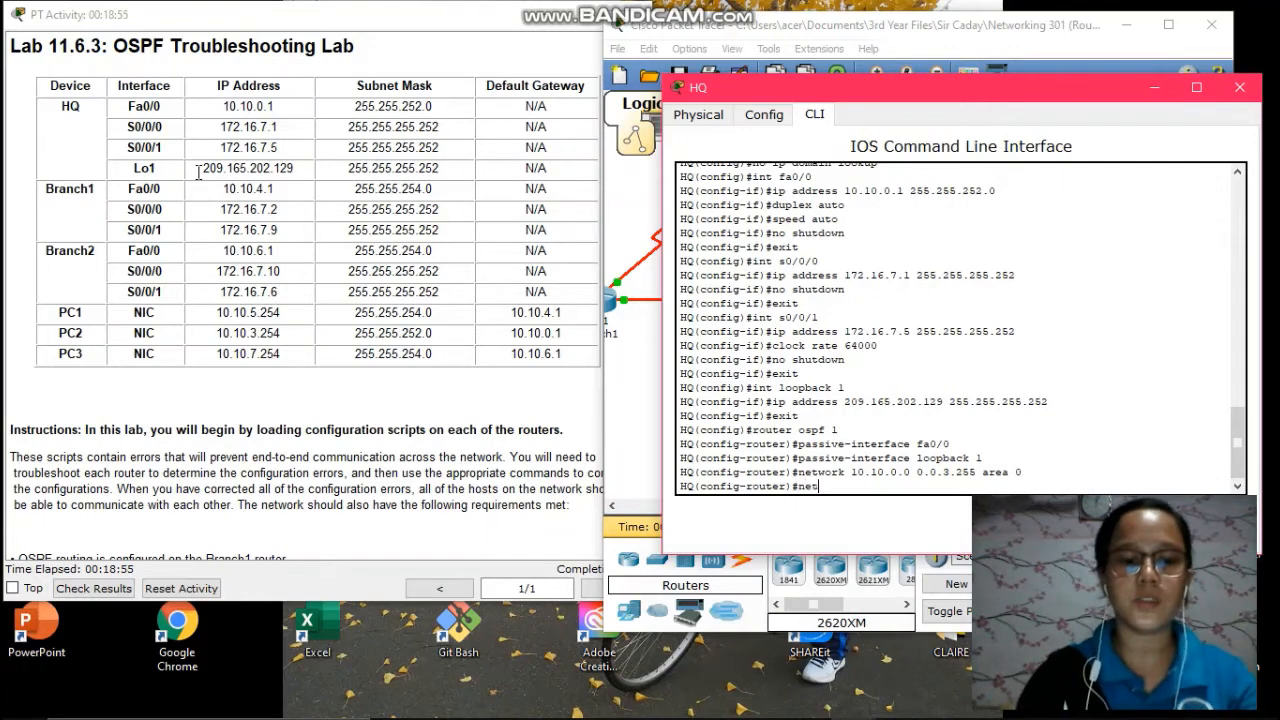
type("work")
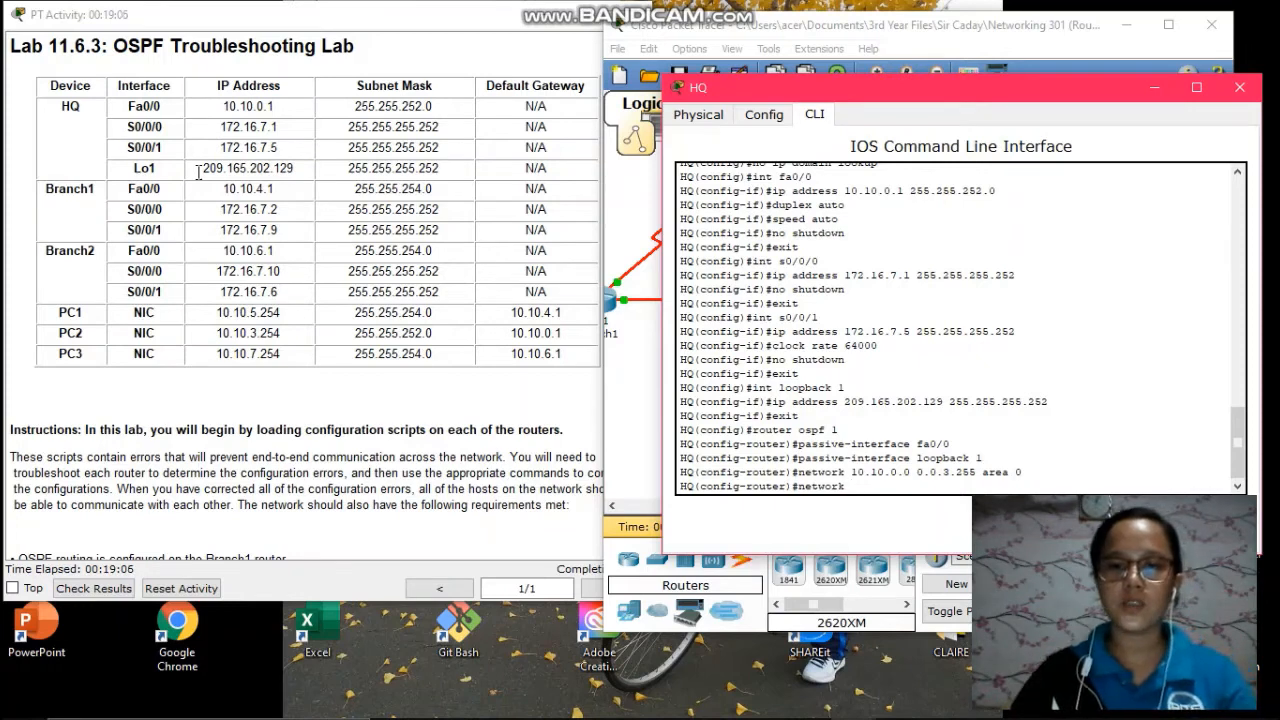
type(" 172.")
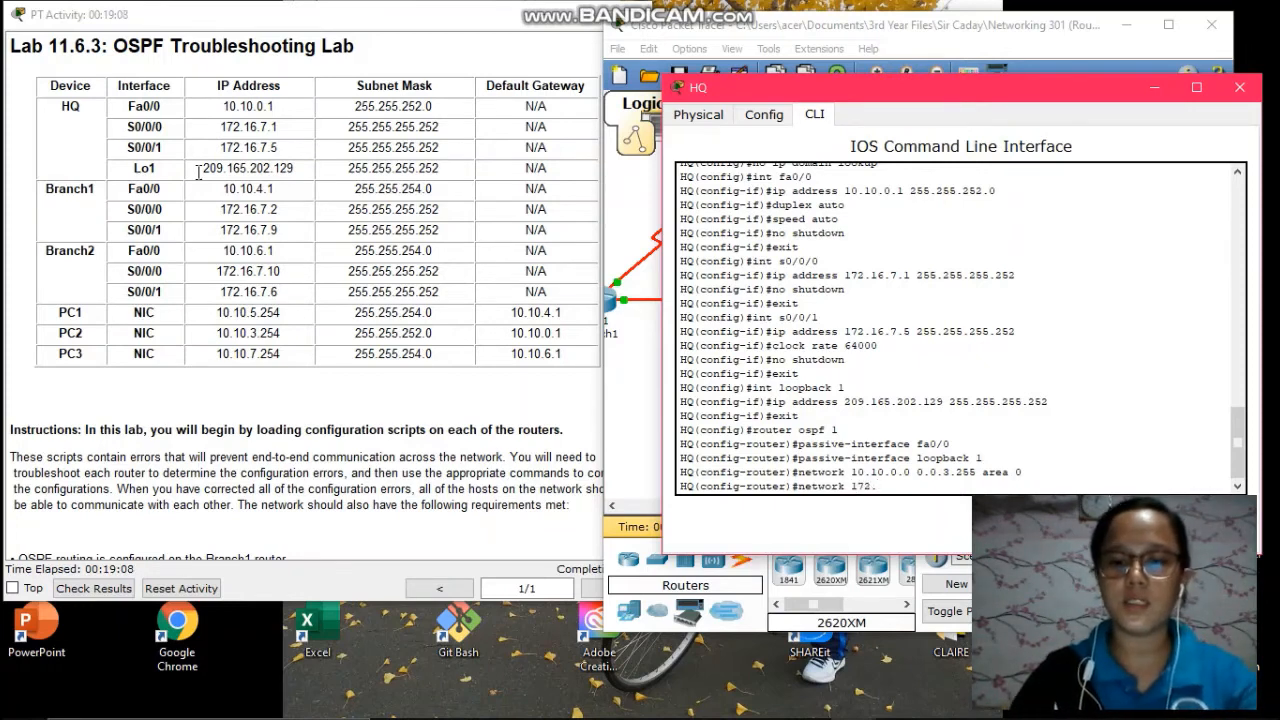
type("16.7.0")
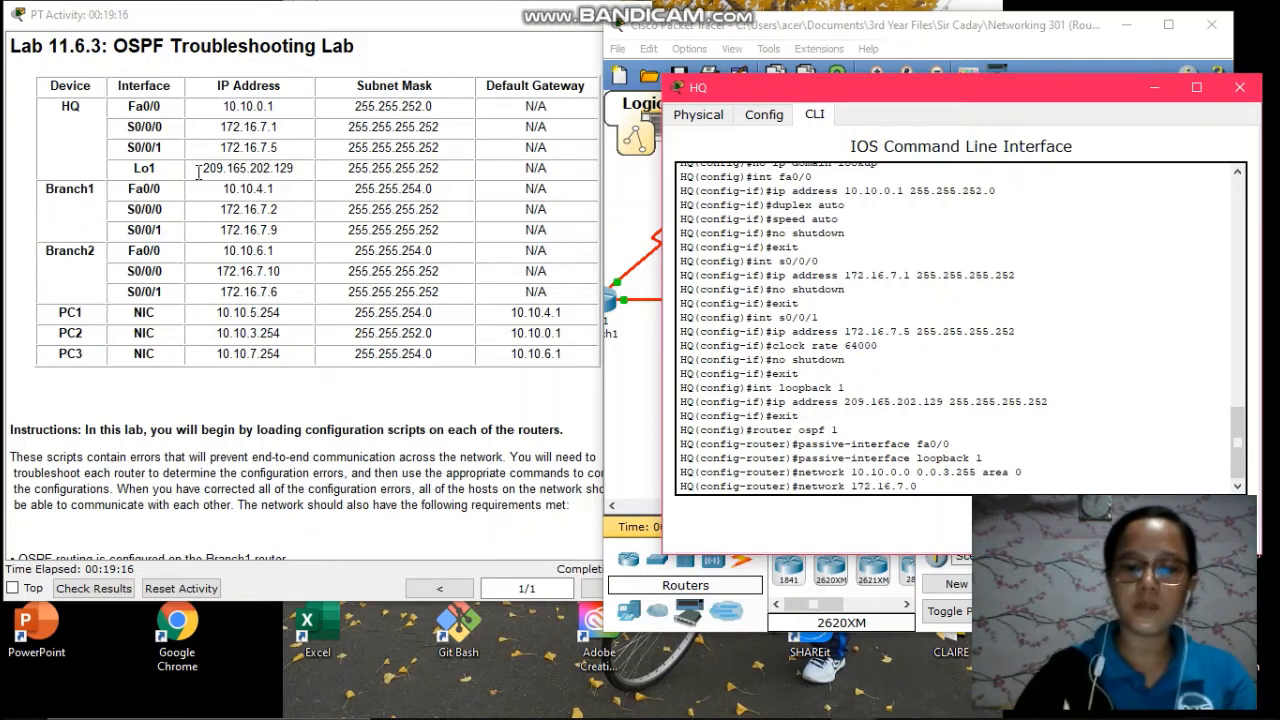
type(" 0.0.0")
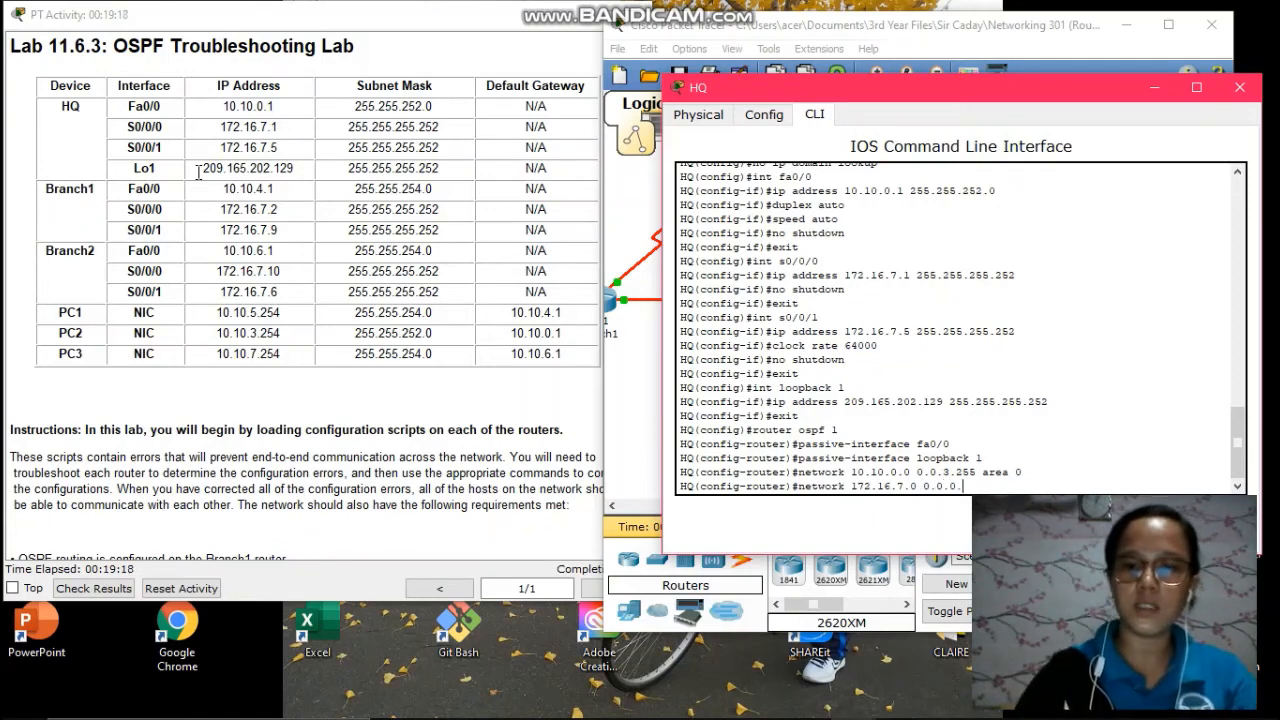
type(".3 a")
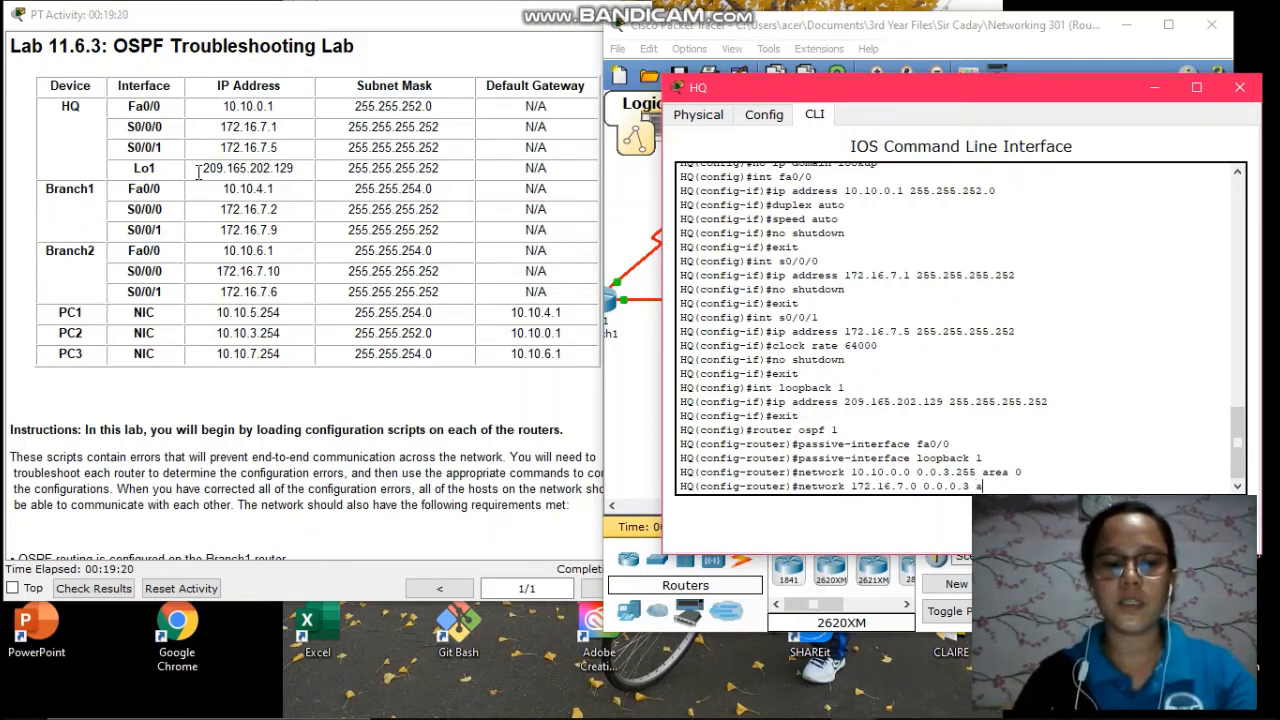
type("rea 0")
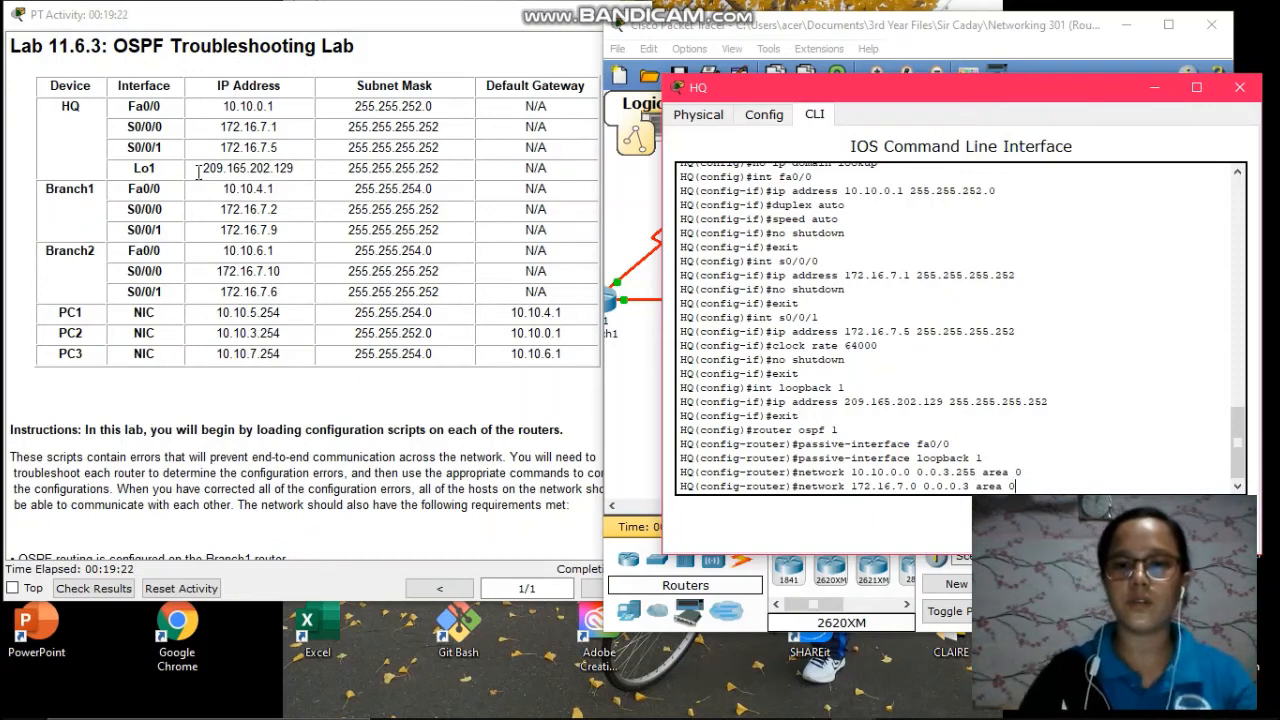
key("Return")
- Add network 172.16.7.4 with wildcard mask 0.0.0.3 to area 0 of HQ's OSPF process
type("netw")
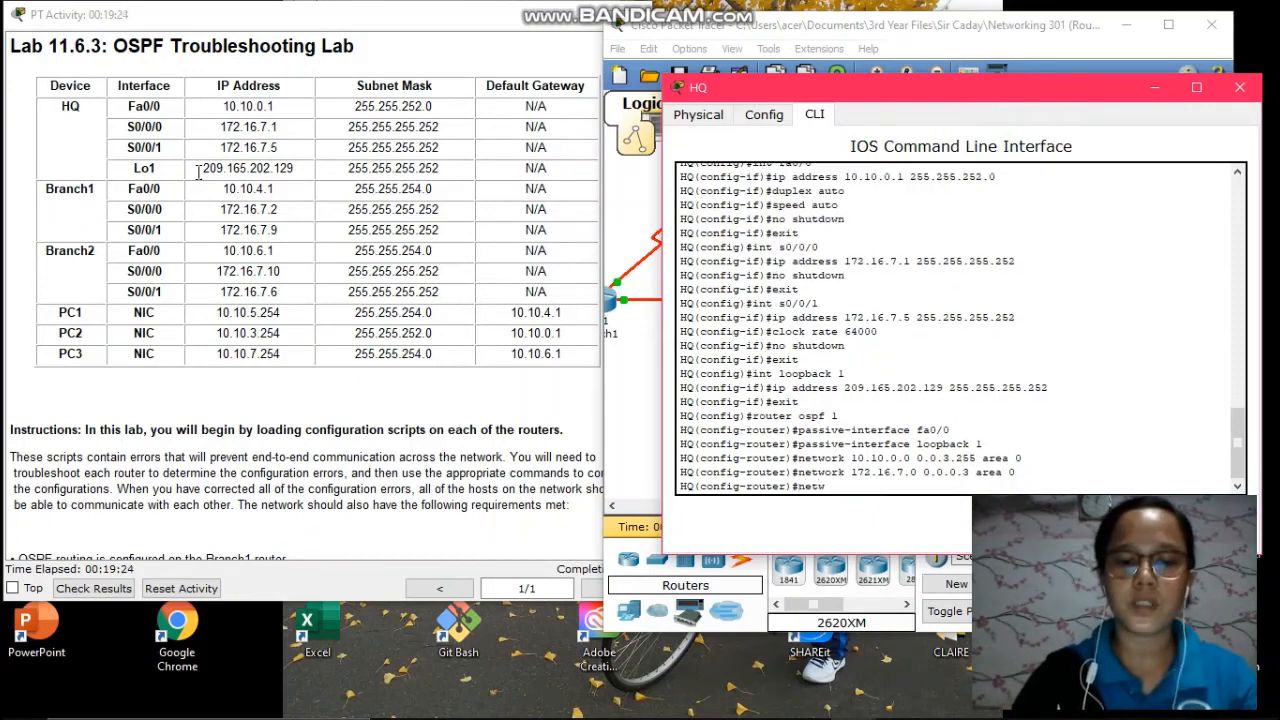
type("ork 1")
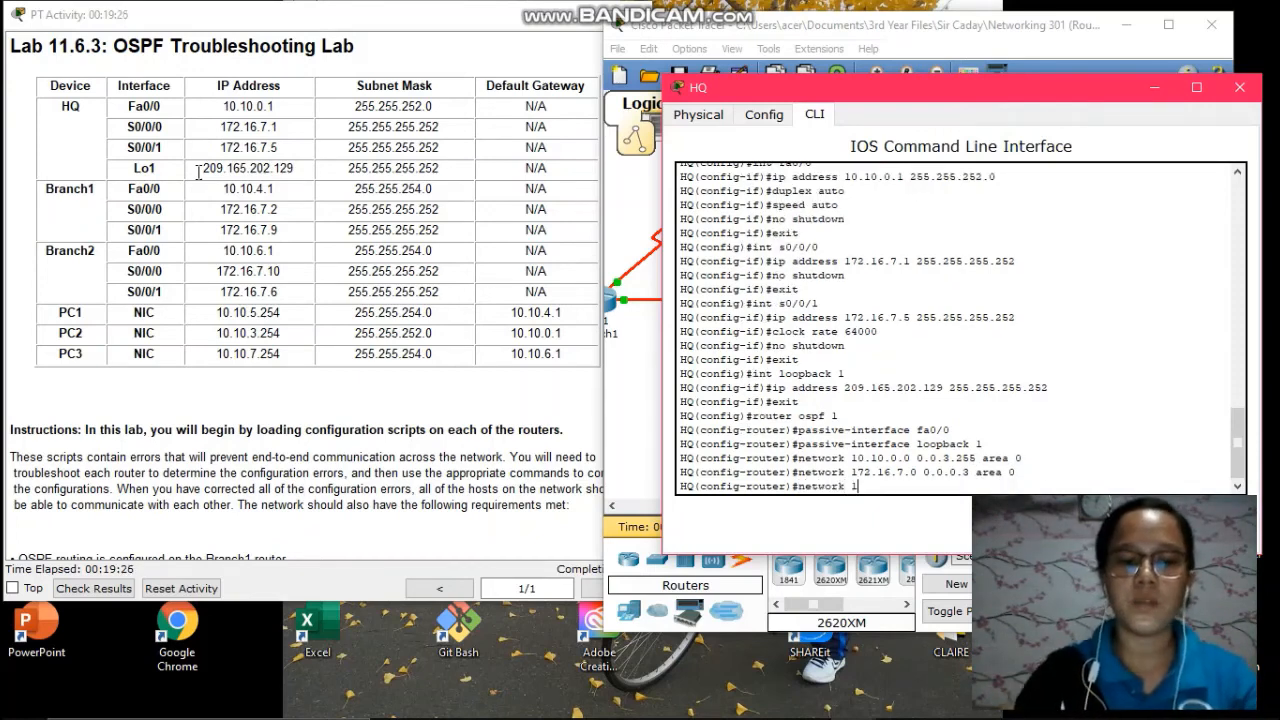
type("72.16")
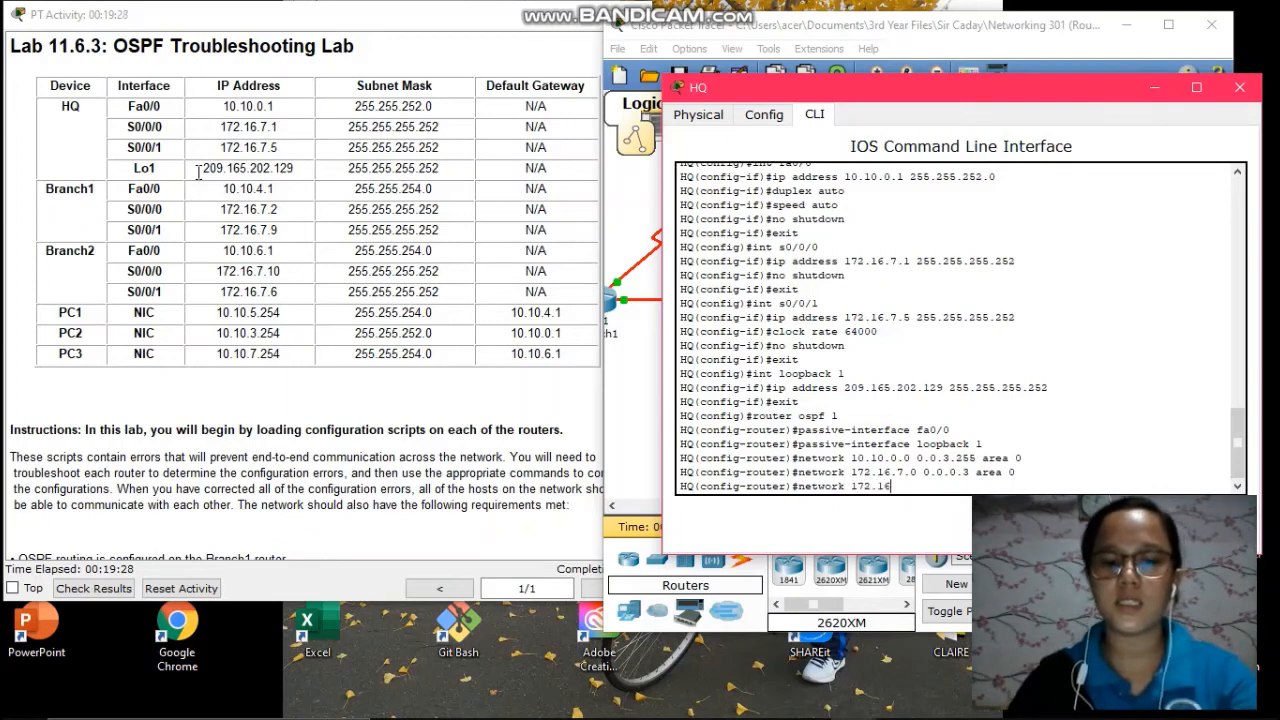
type(".7.4")
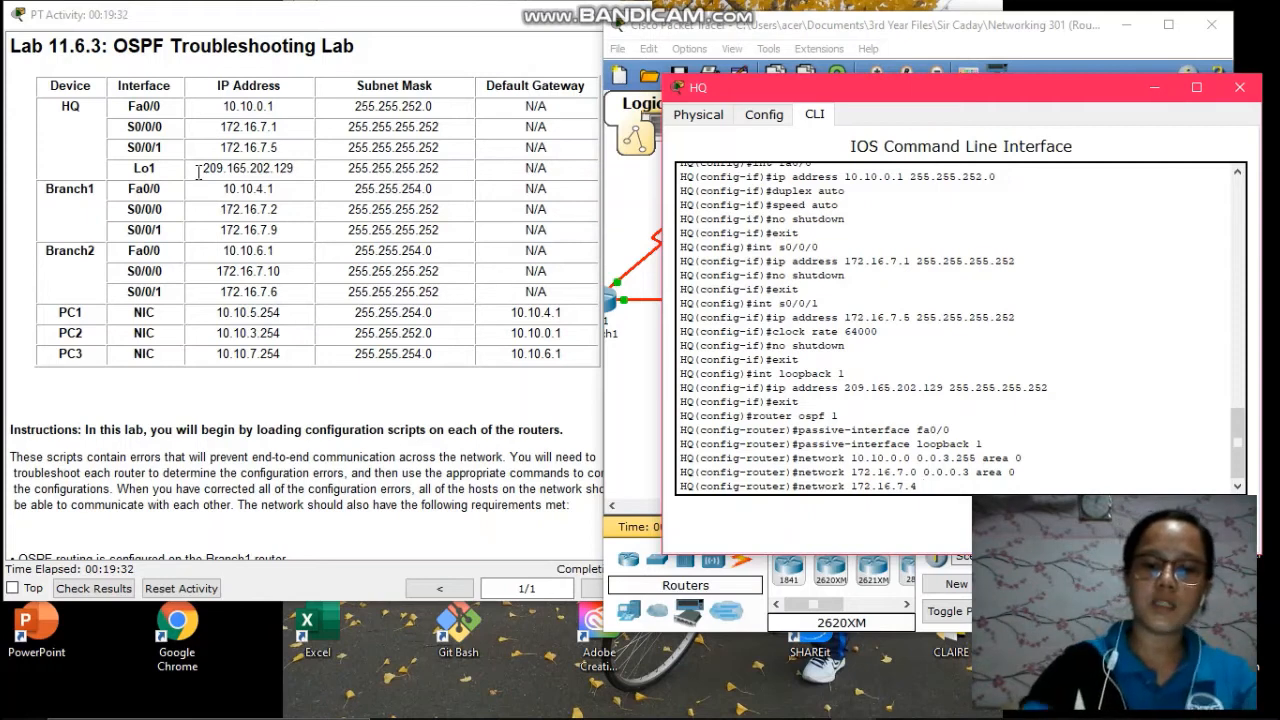
type(" 00.")
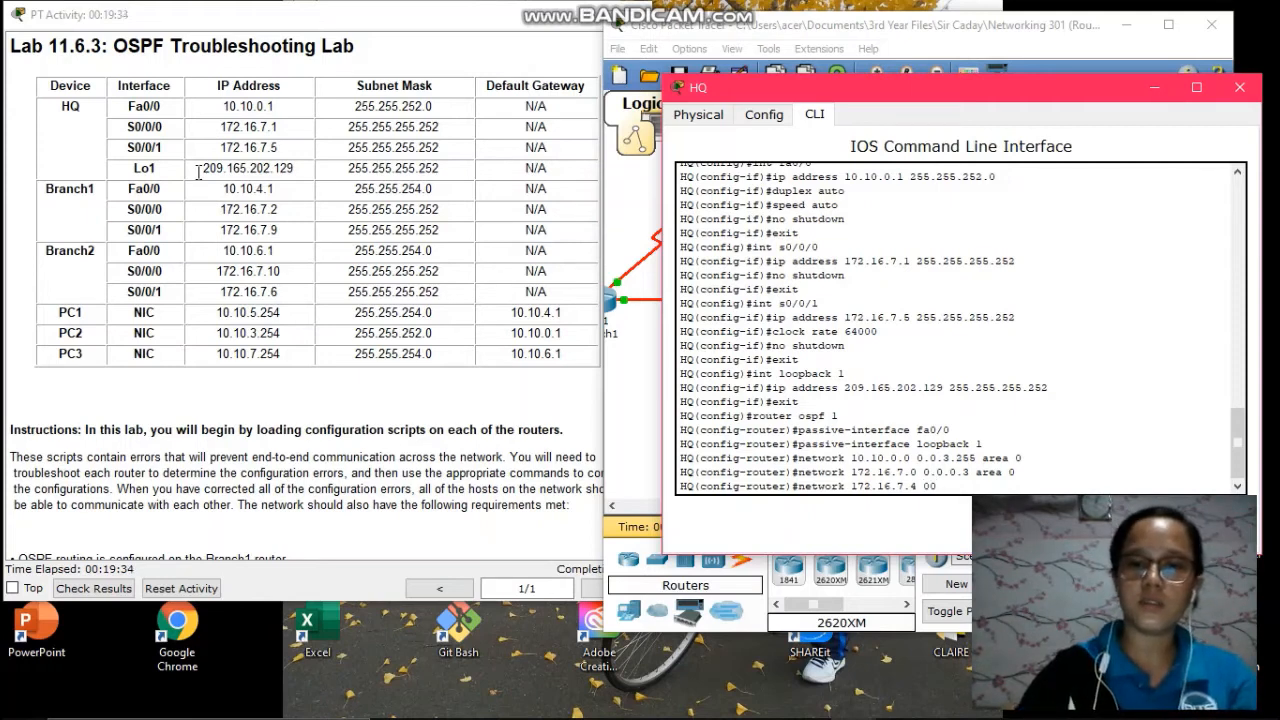
key("BackSpace")
type(".0.0")
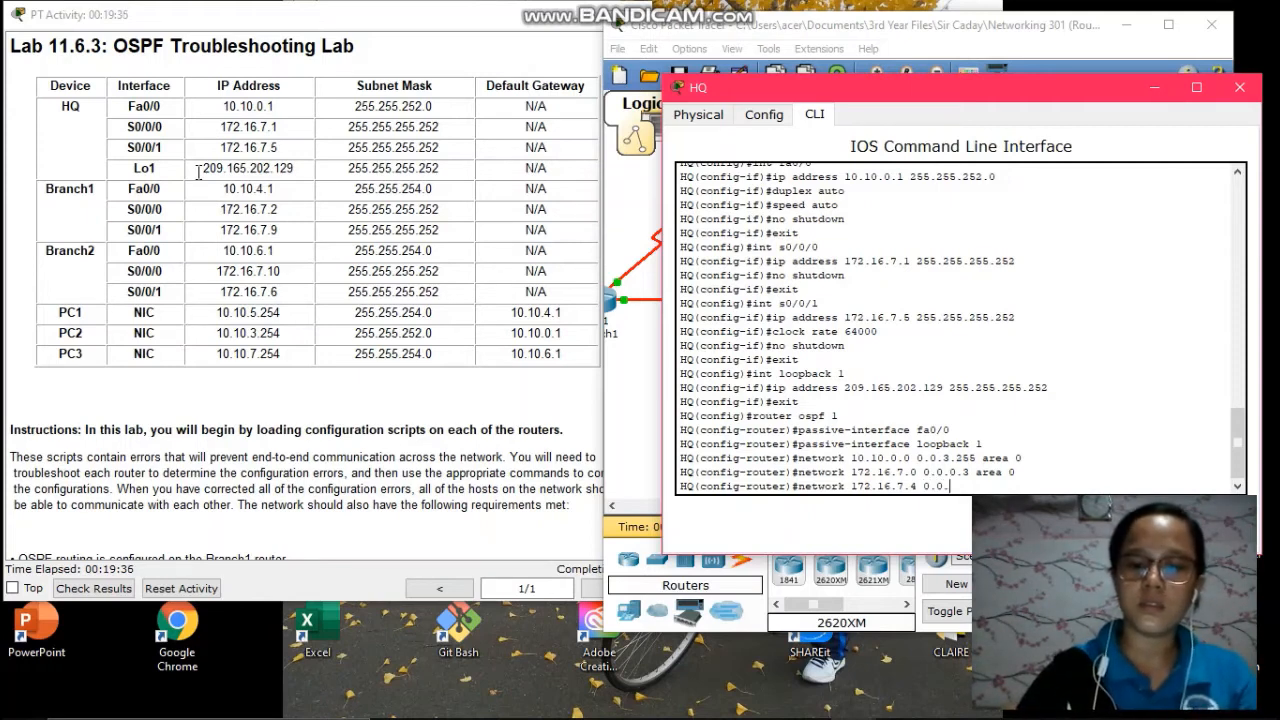
type(".")
type("3 ")
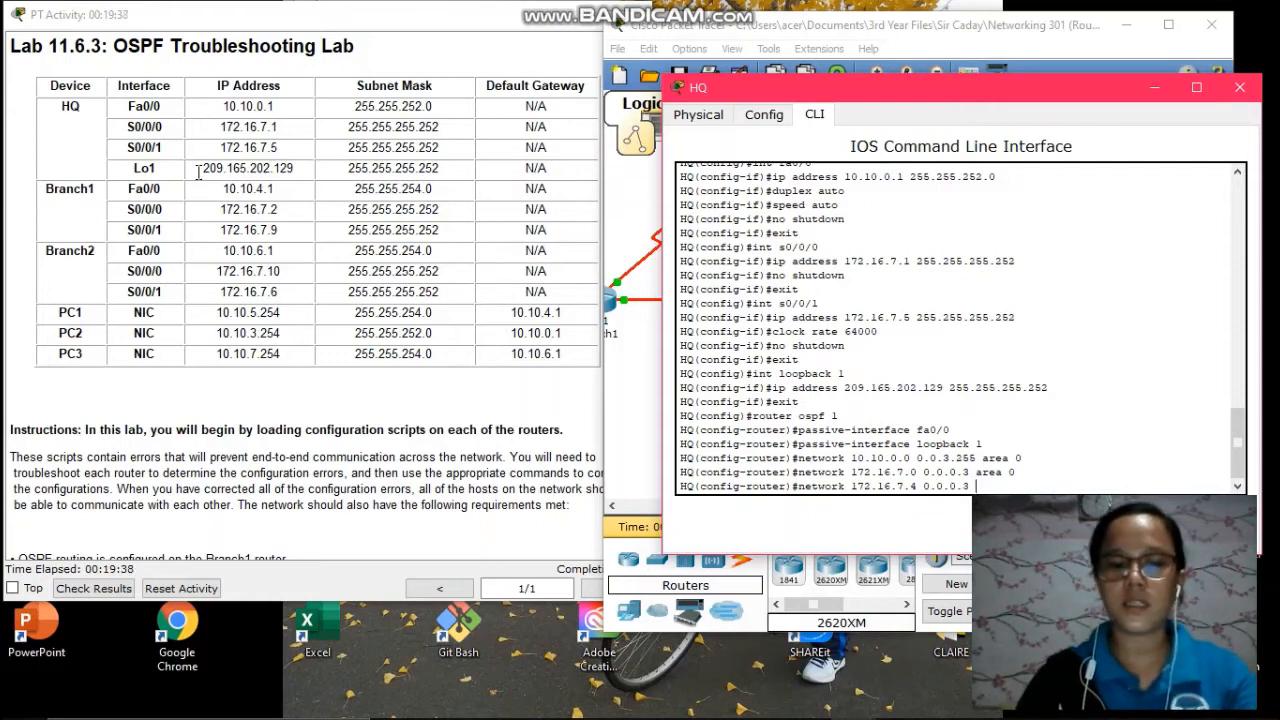
type("area 0")
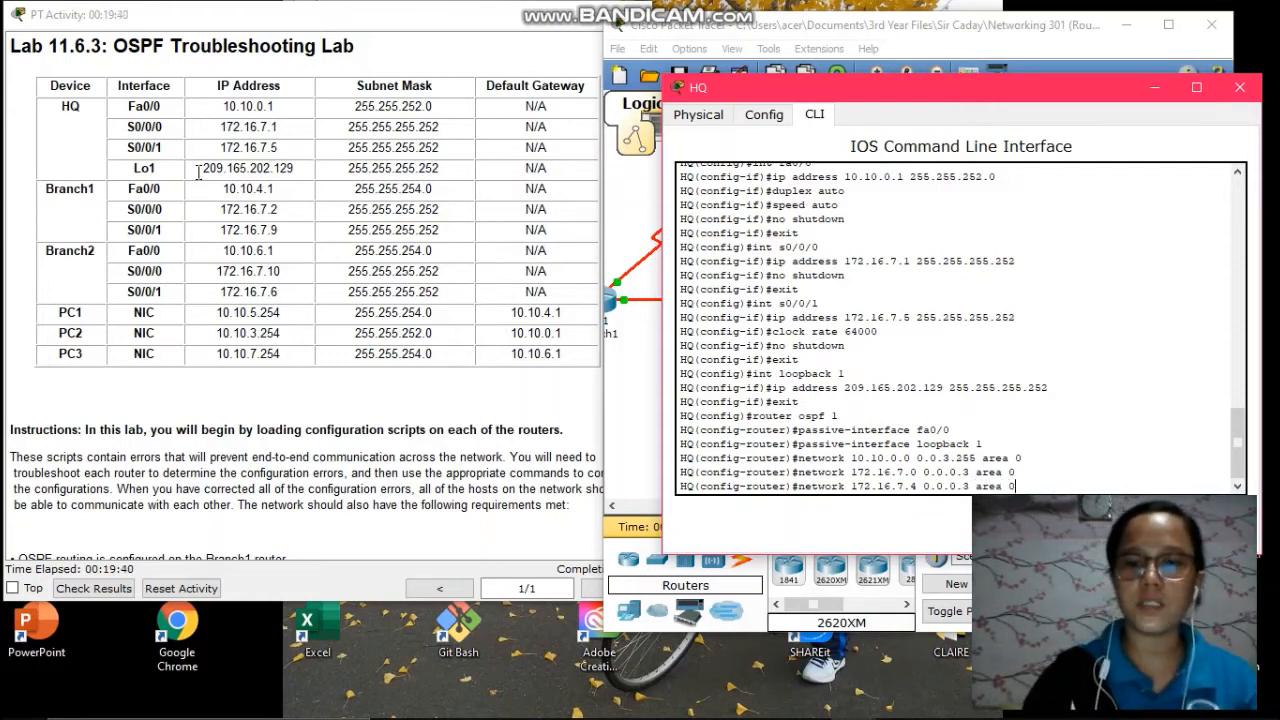
key("Return")
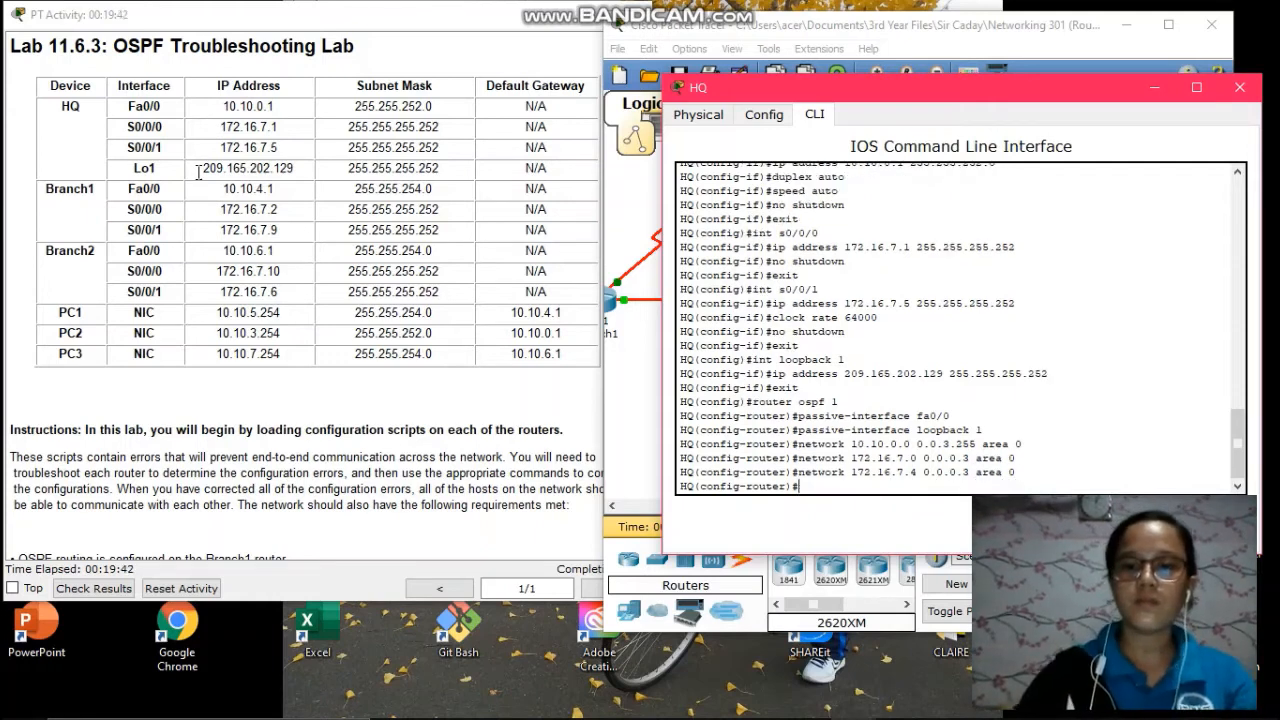
- Set HQ's OSPF process to advertise the default route with default-information originate, and exit router configuration mode
type("de")
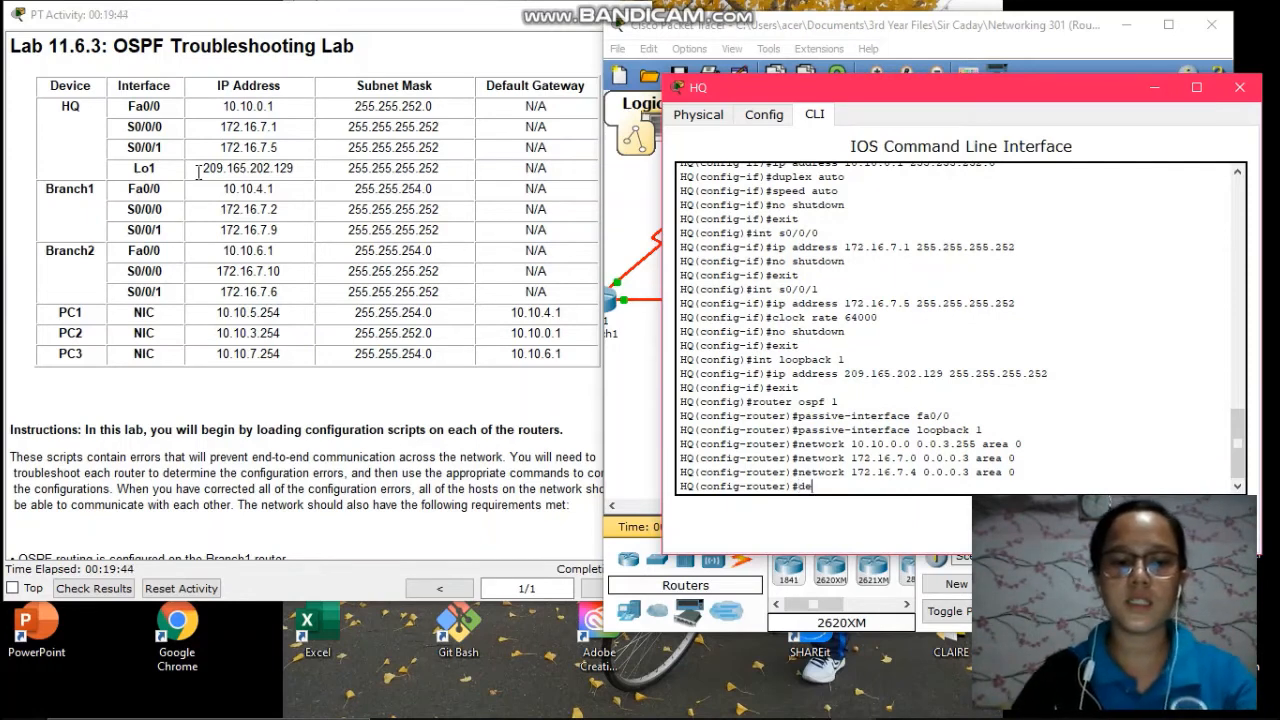
type("fault")
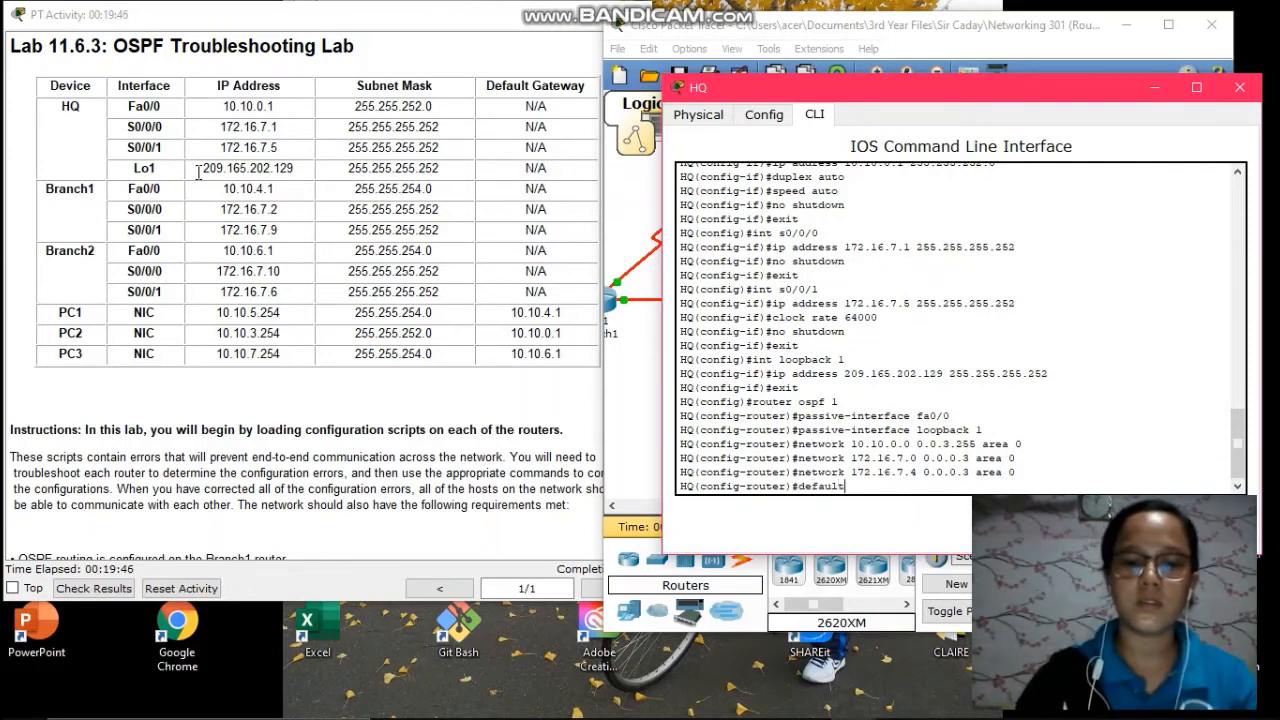
type("-informa")
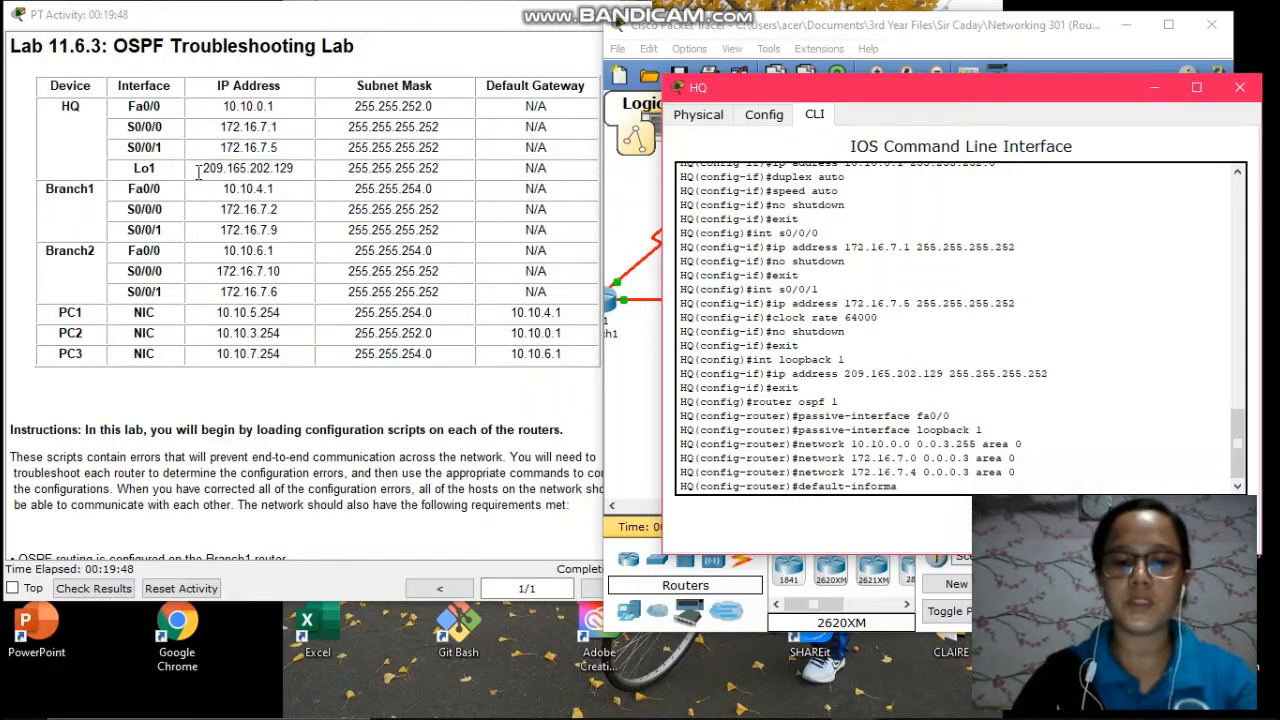
type("tion o")
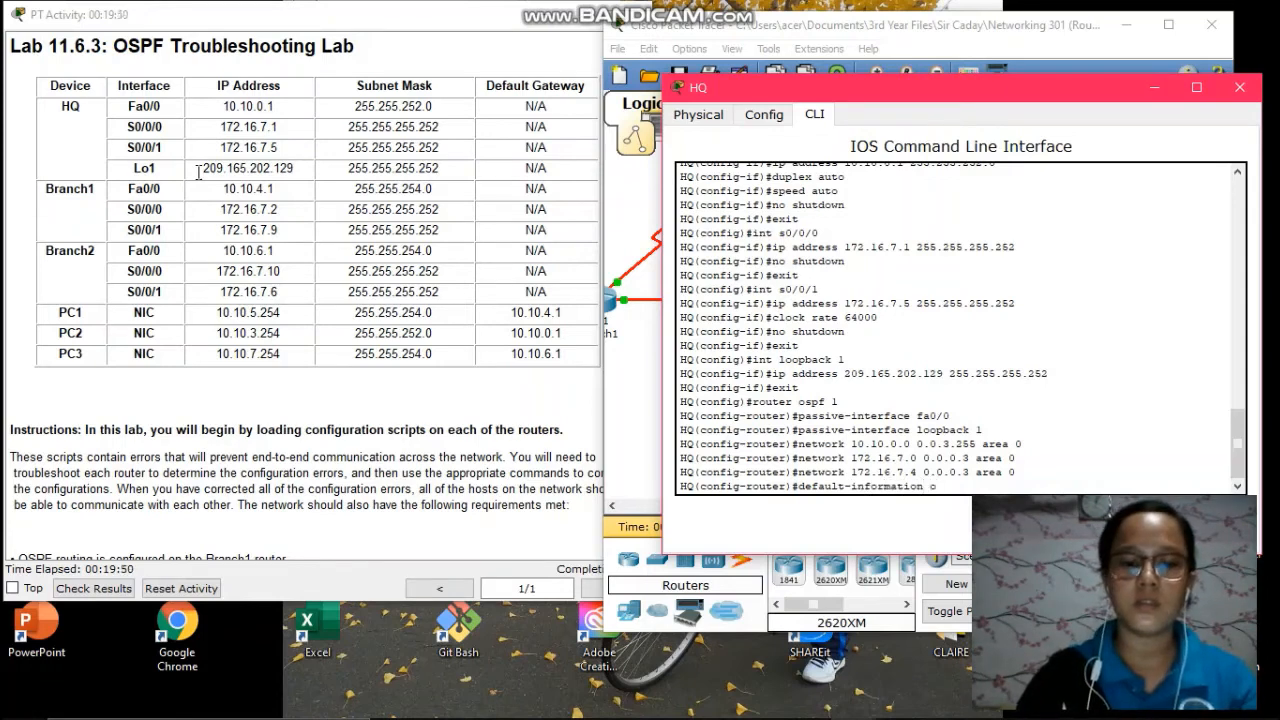
type("rig")
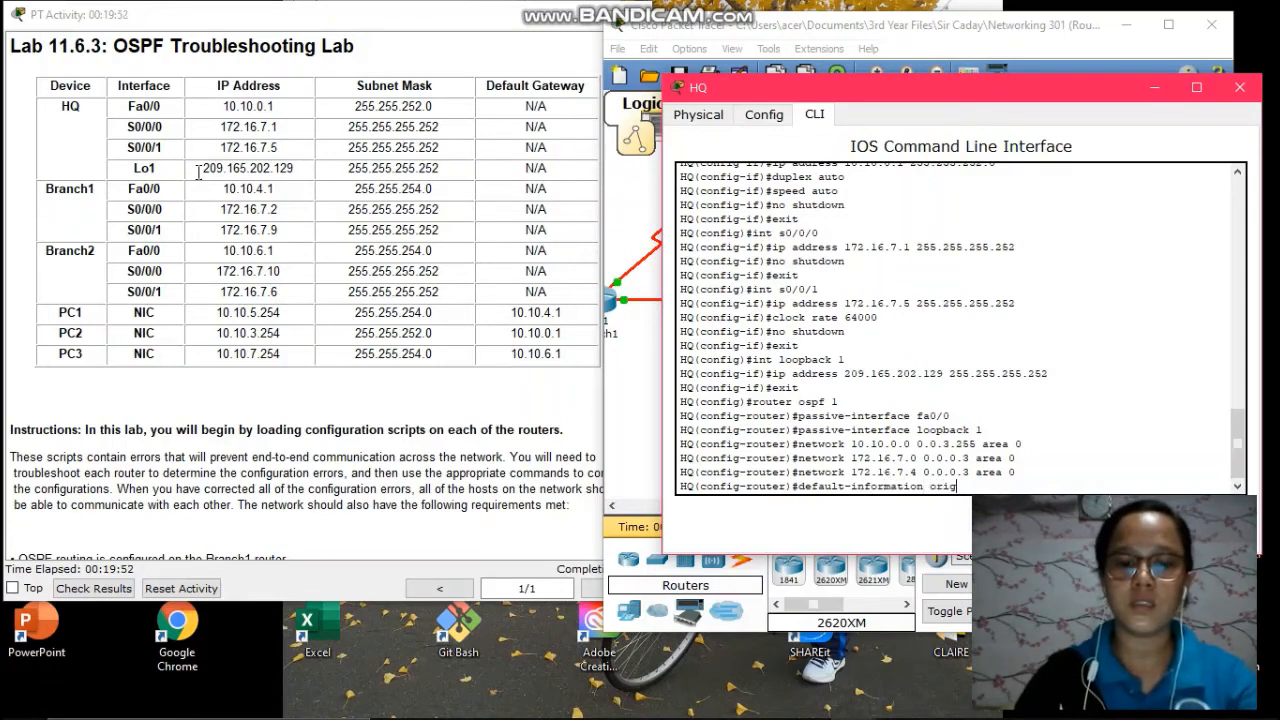
type("inate")
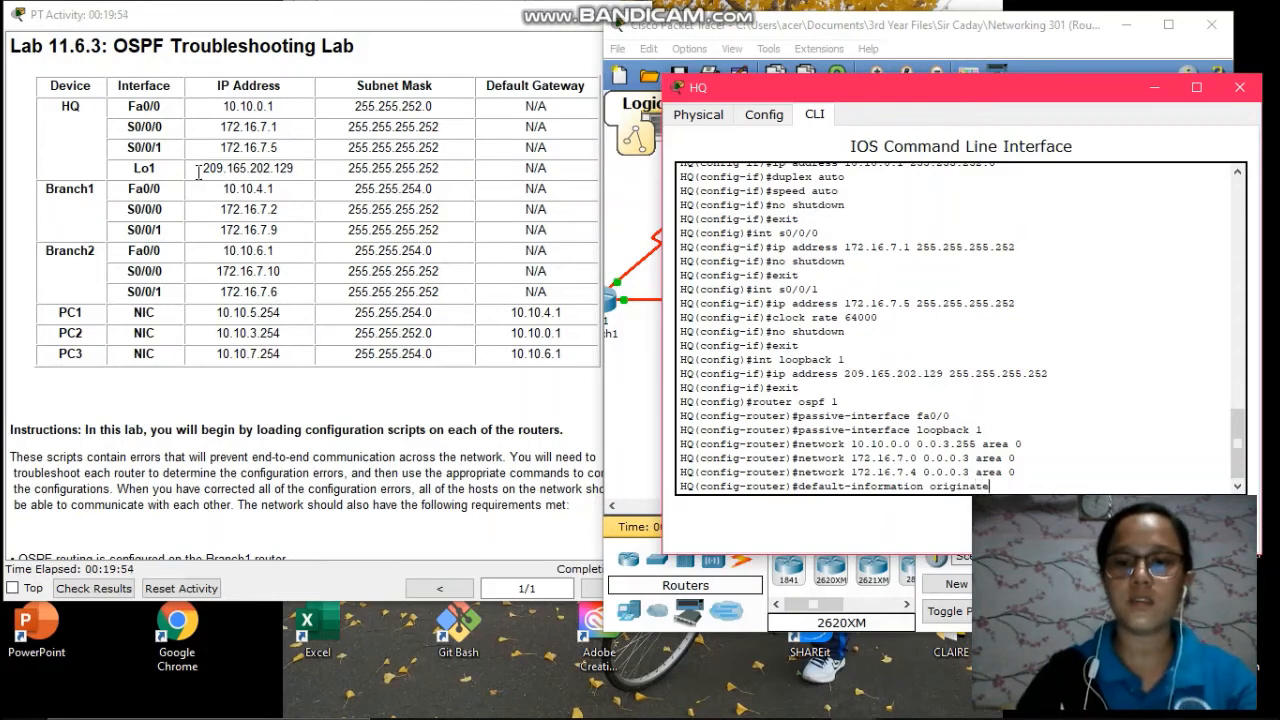
key("Return")
key("Return")
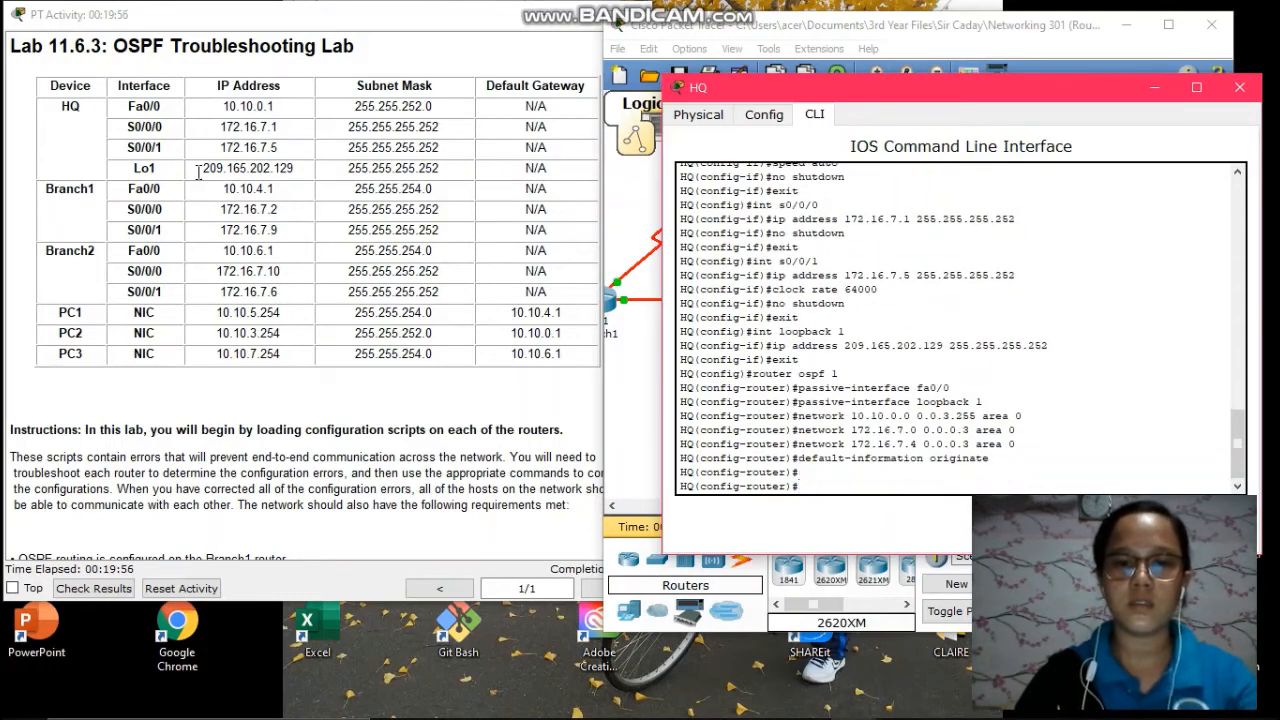
type("exit")
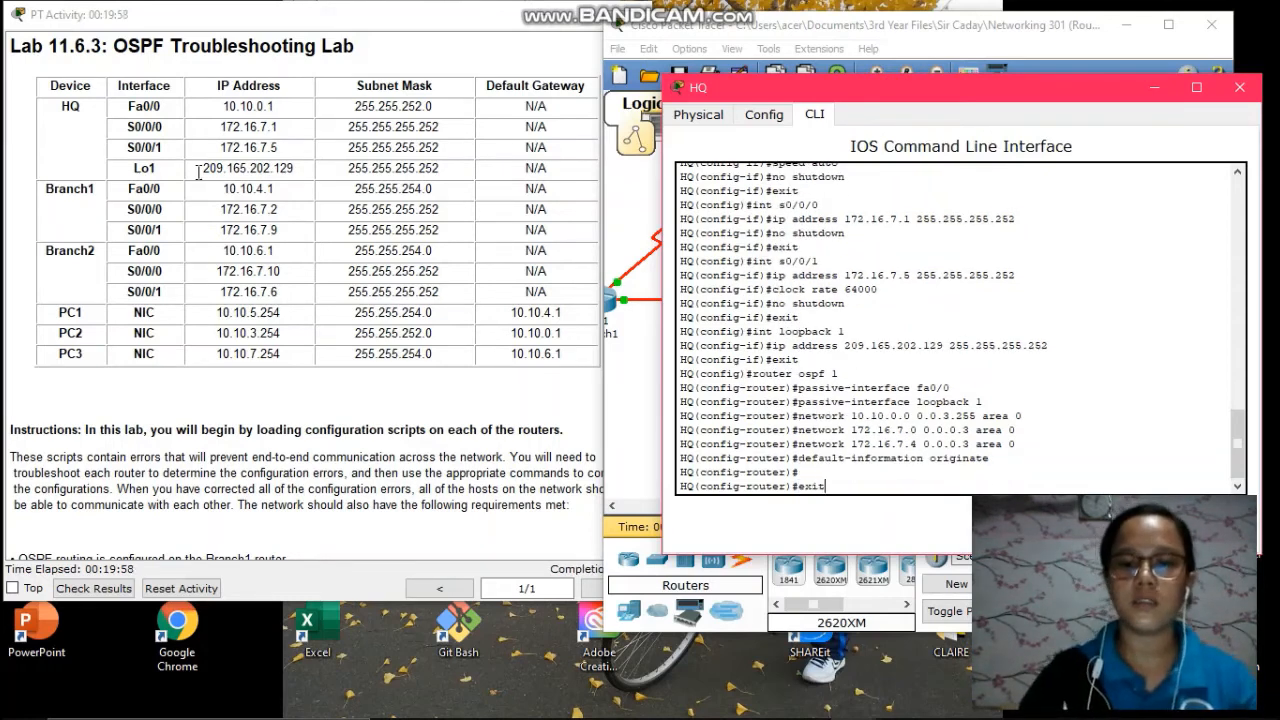
key("Return")
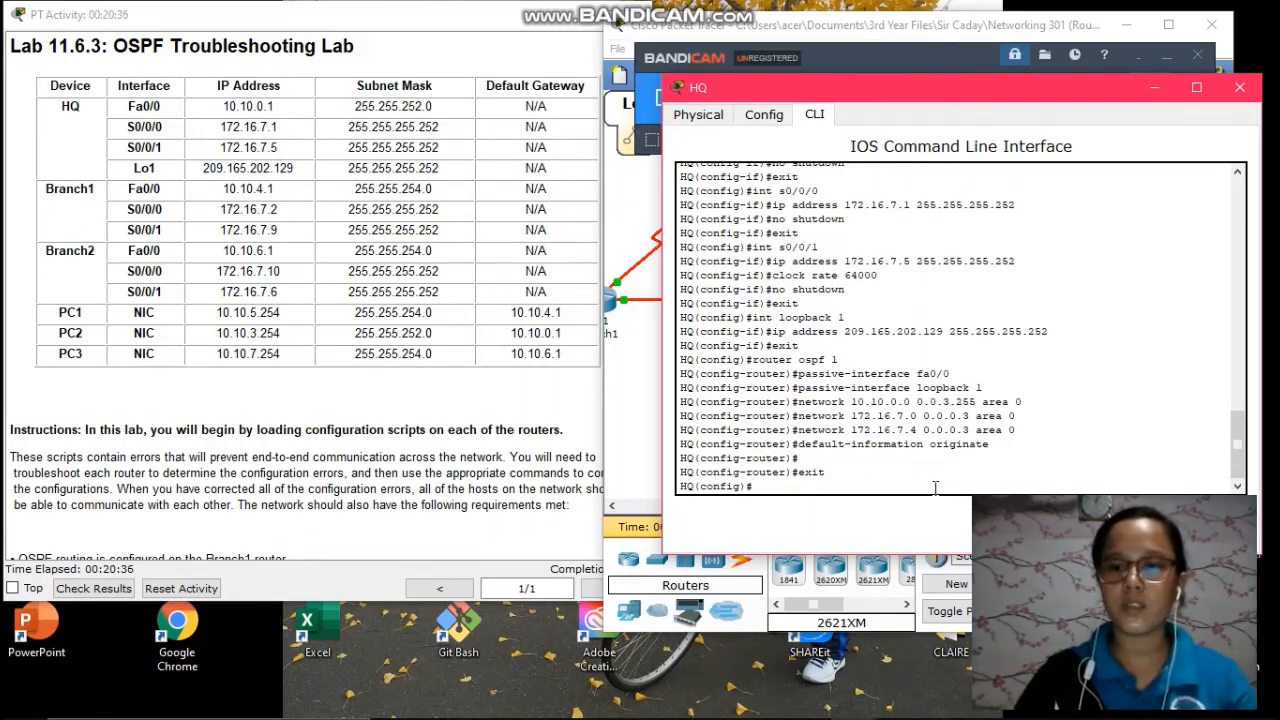
- Configure a static default route 0.0.0.0 0.0.0.0 on HQ through the loopback 1 interface
type("i")
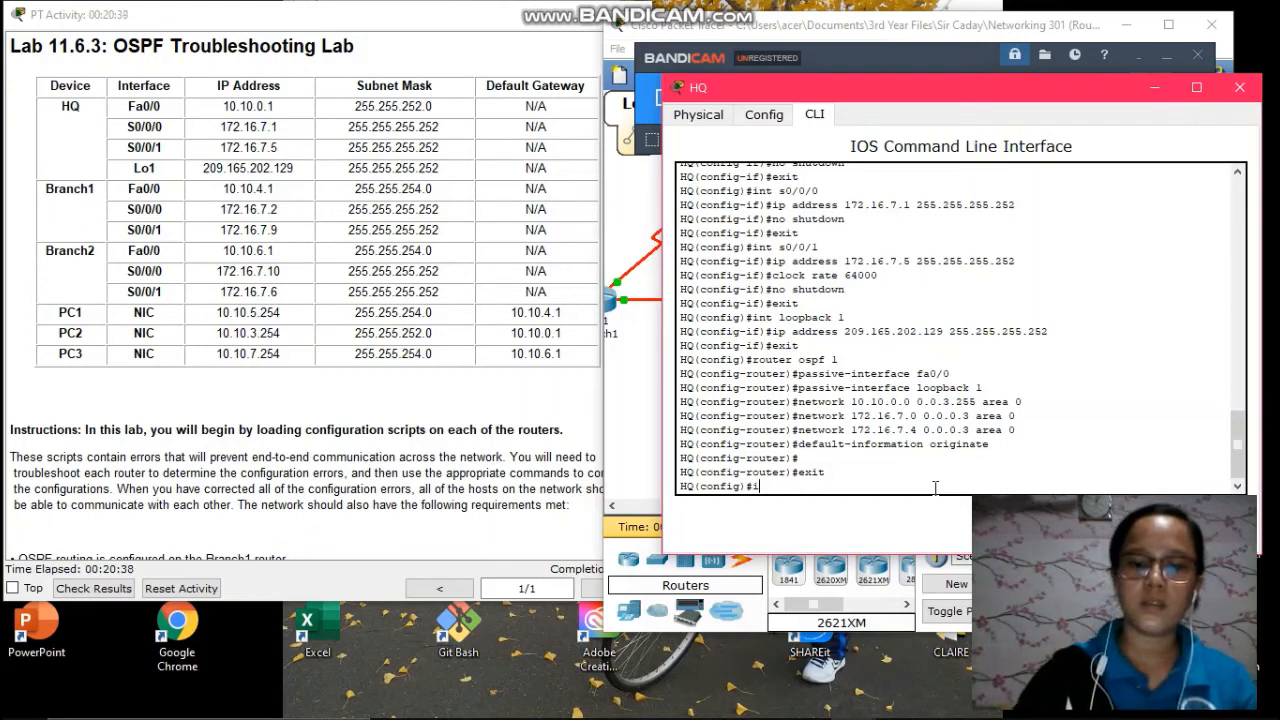
type("p ro")
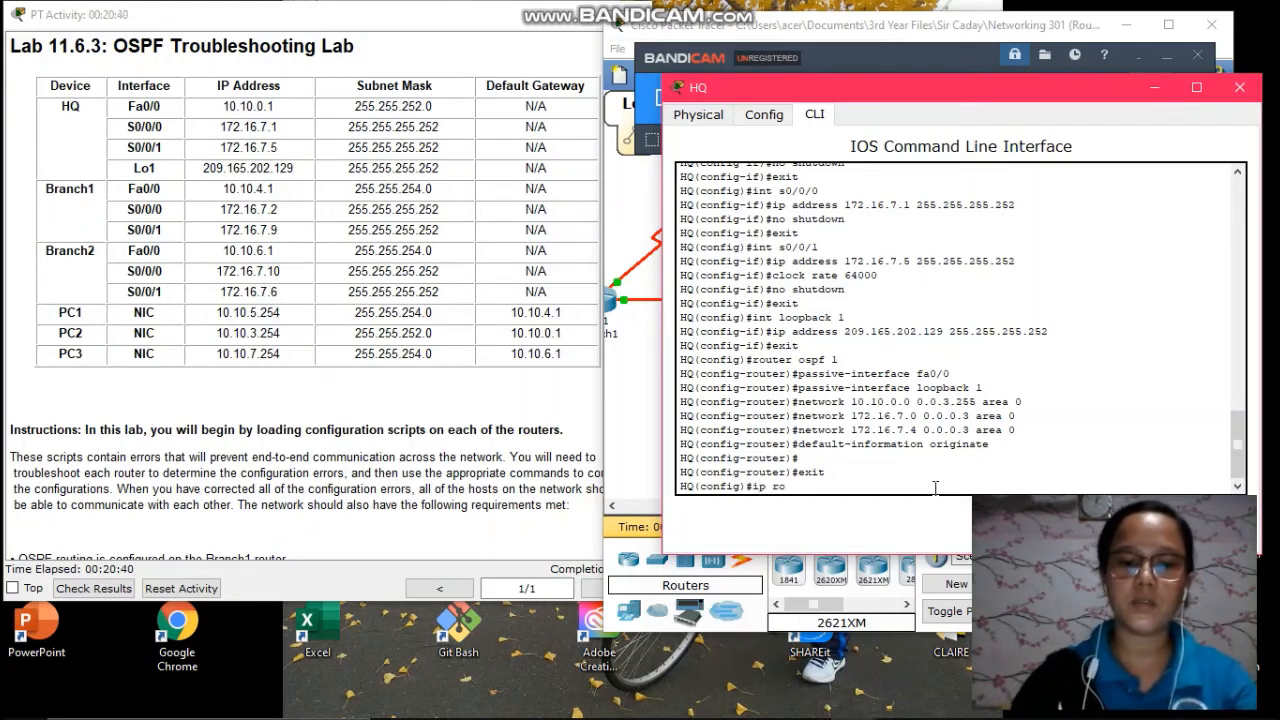
type("ute ")
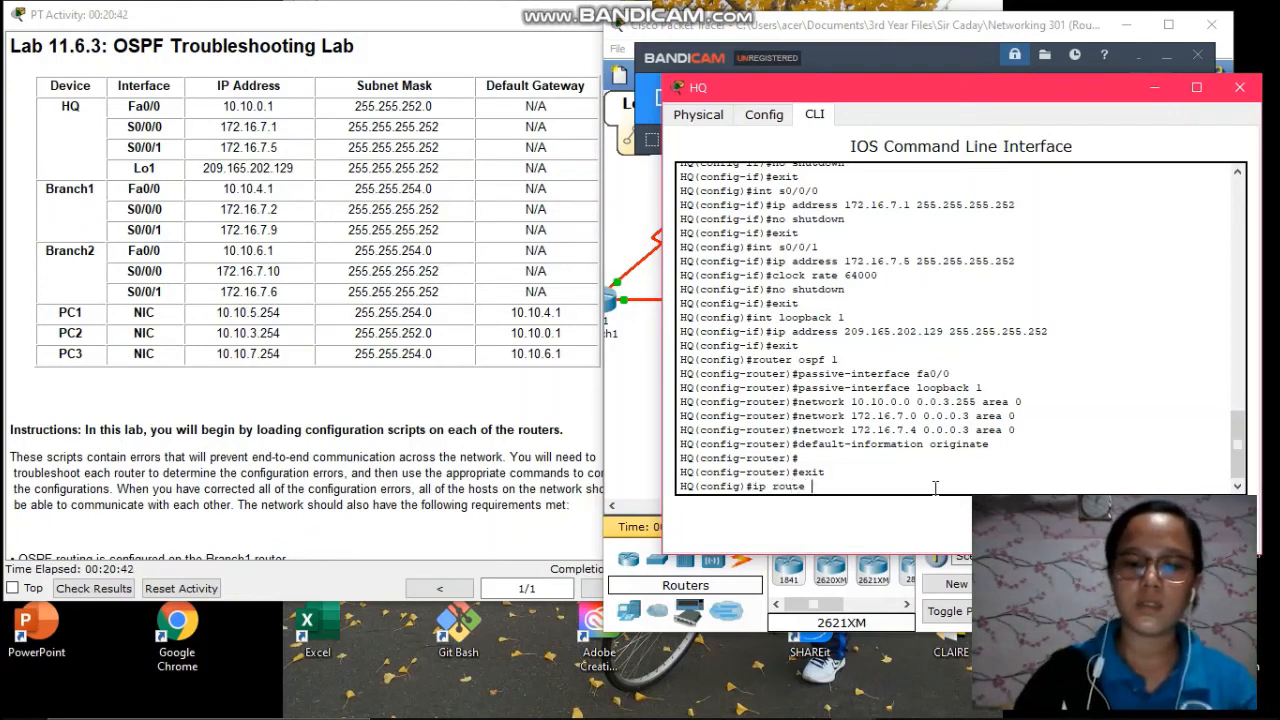
type("0.0.0")
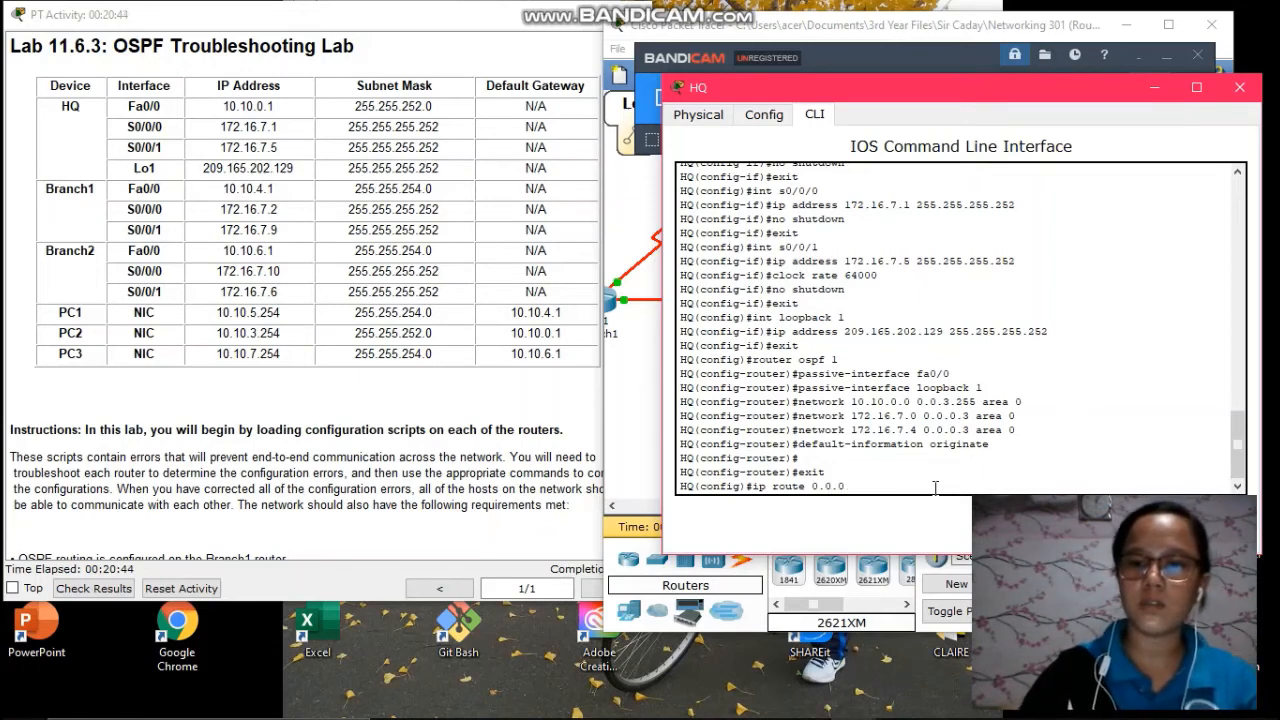
type(".0")
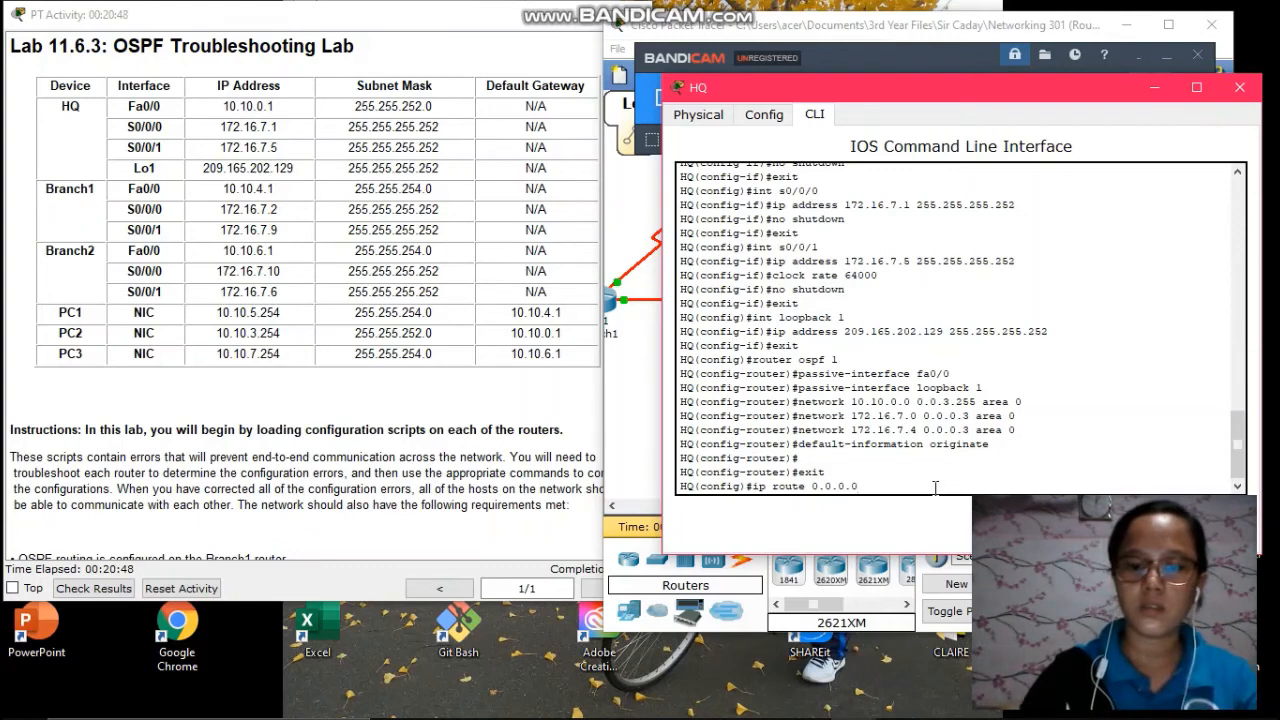
type(" 0.0.0")
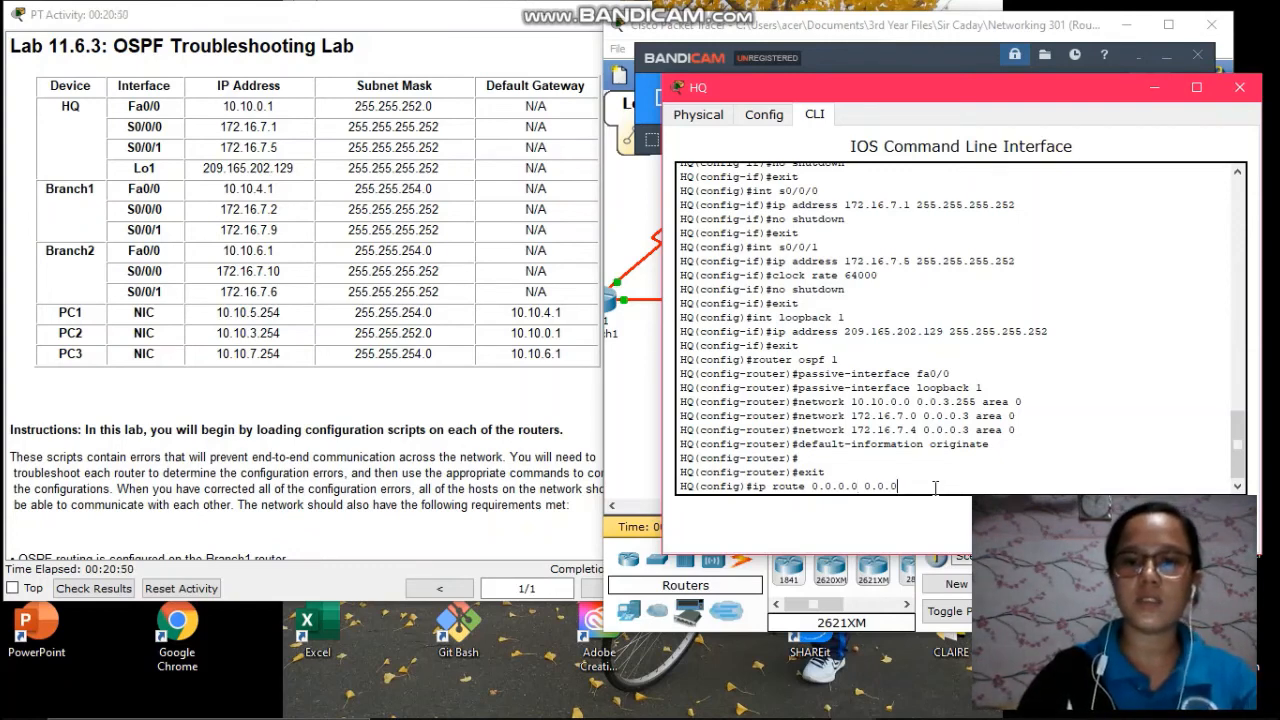
type(".0")
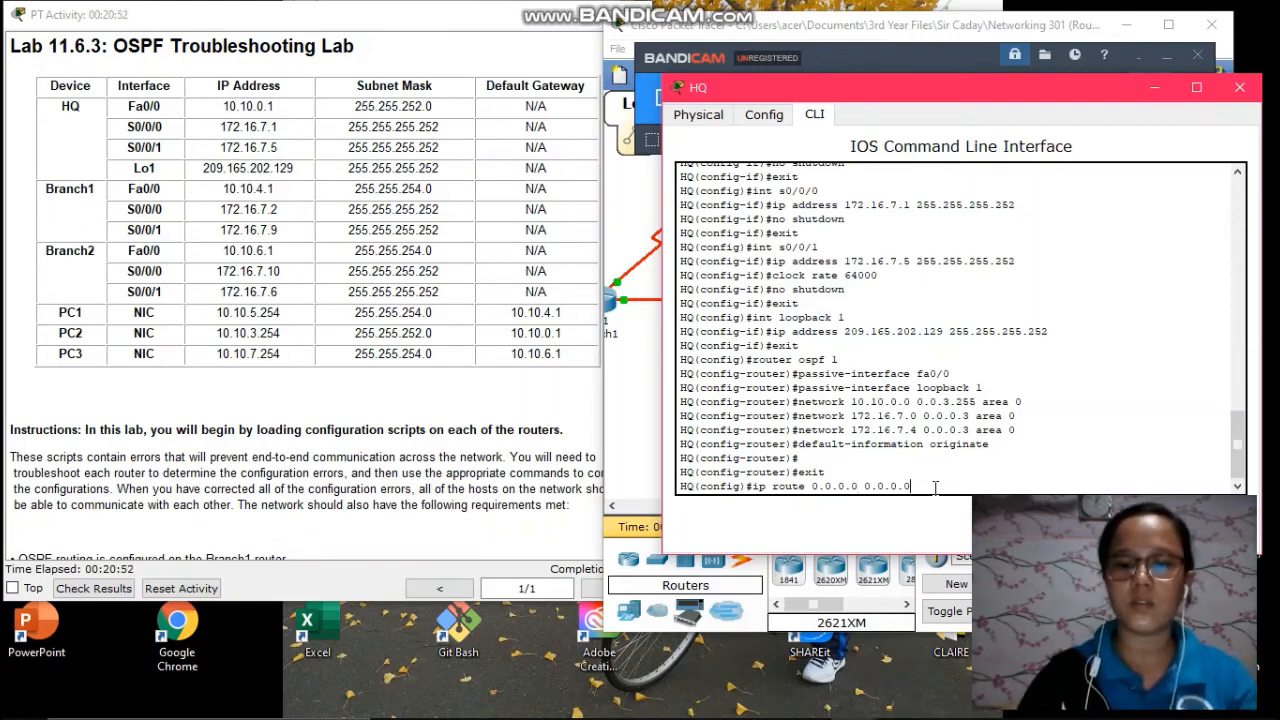
type(" loopba")
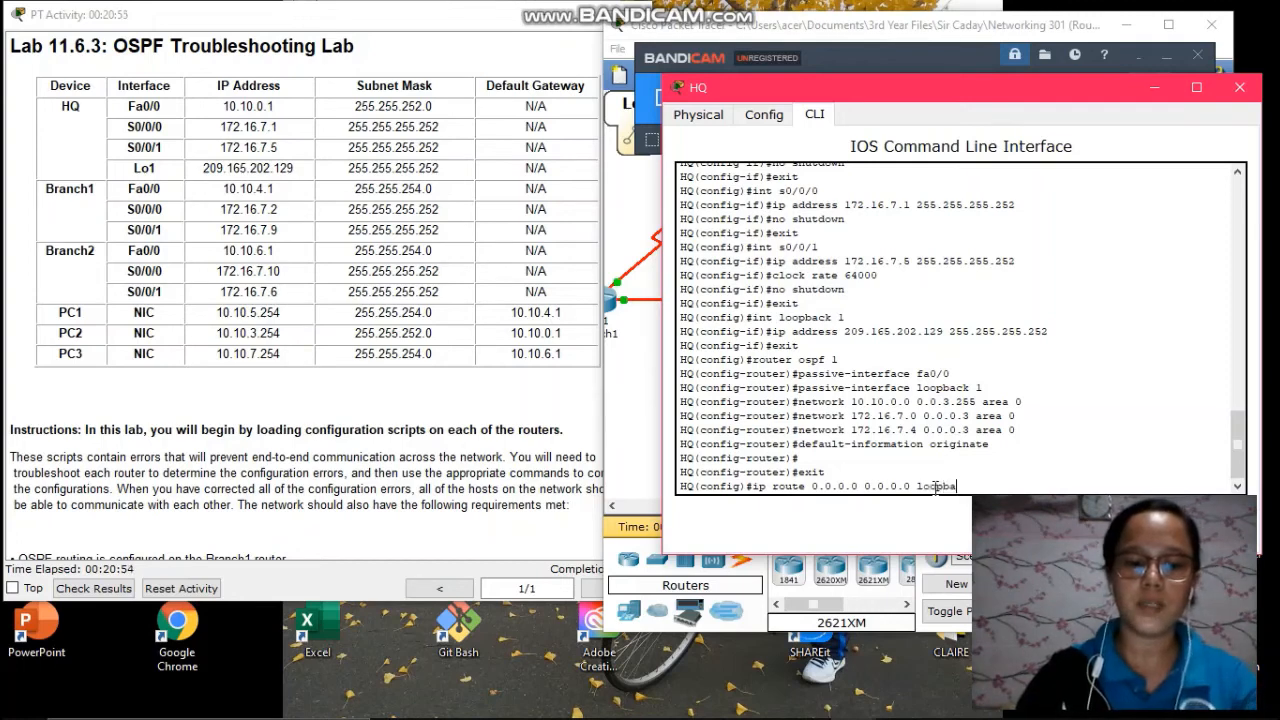
type("ck 1")
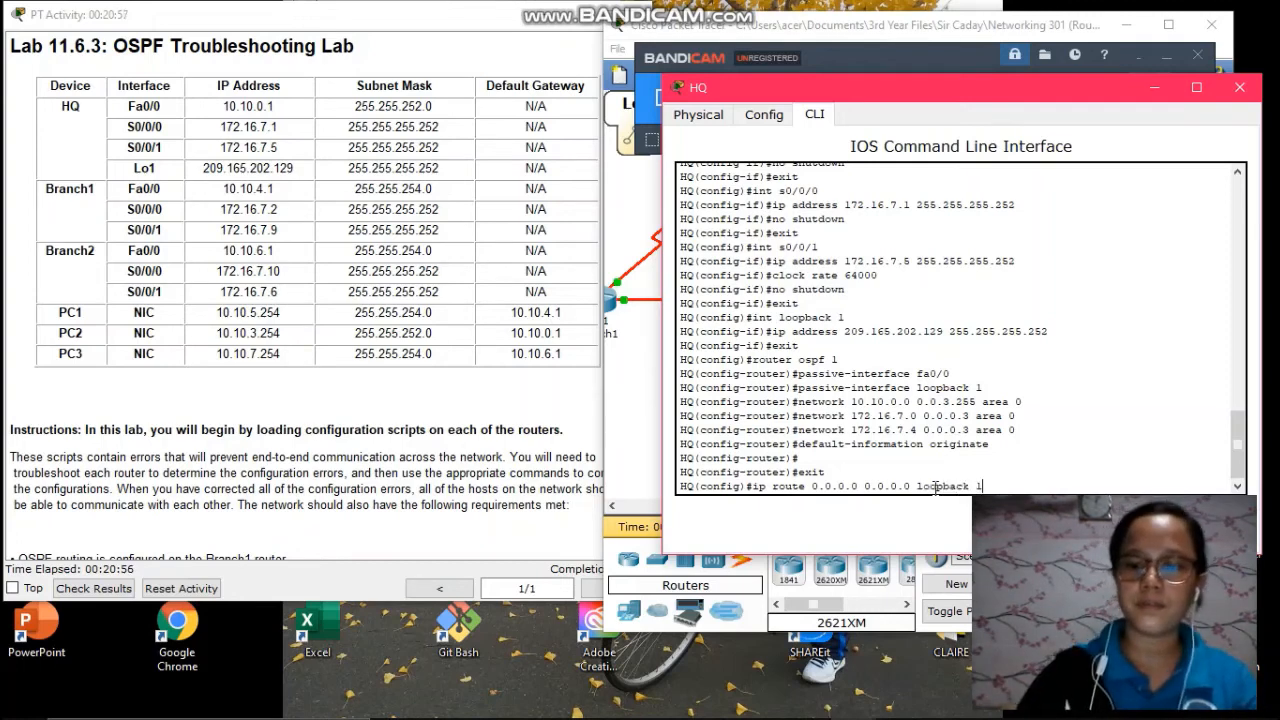
key("Return")
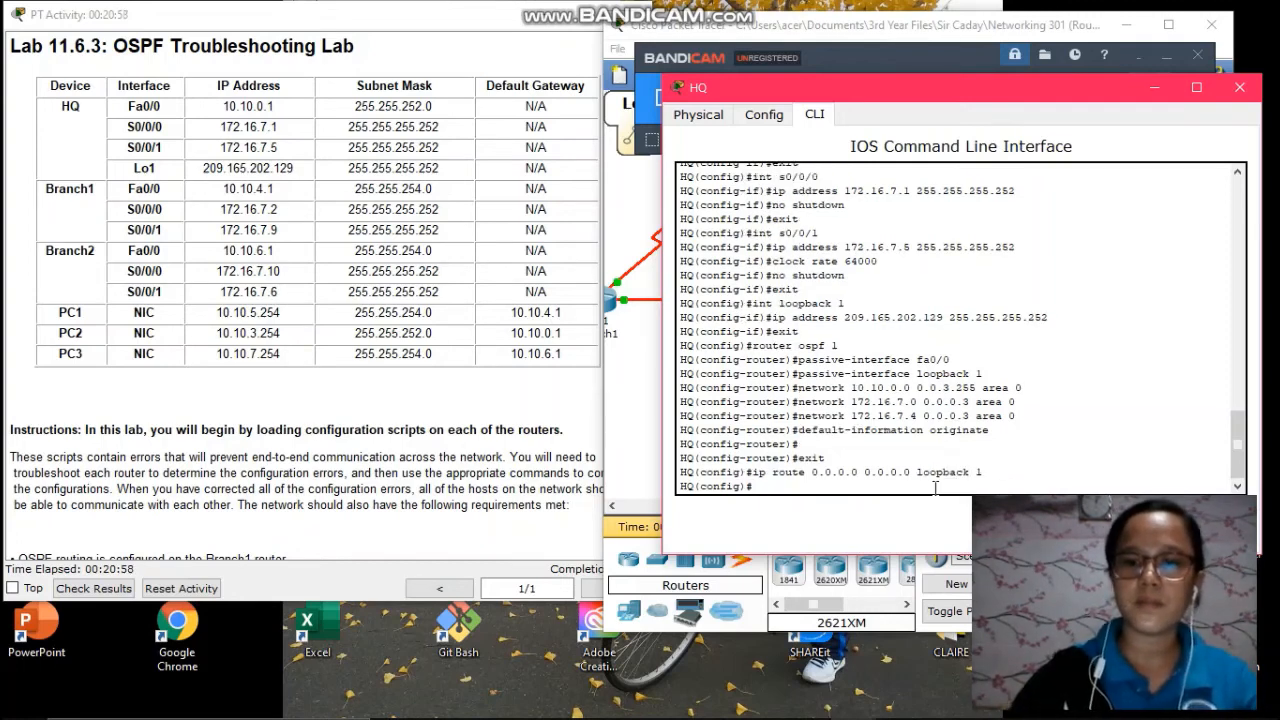
- Enter line configuration mode for console 0 on HQ
type("line co")
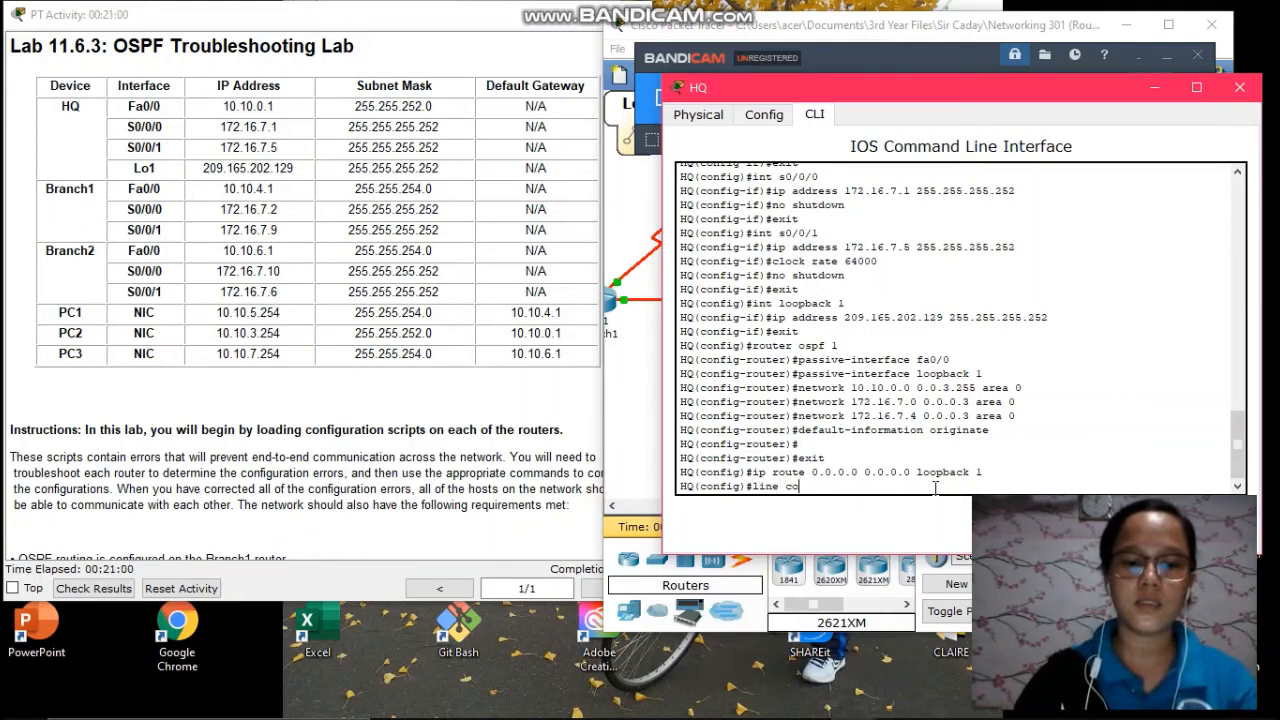
type("nsole")
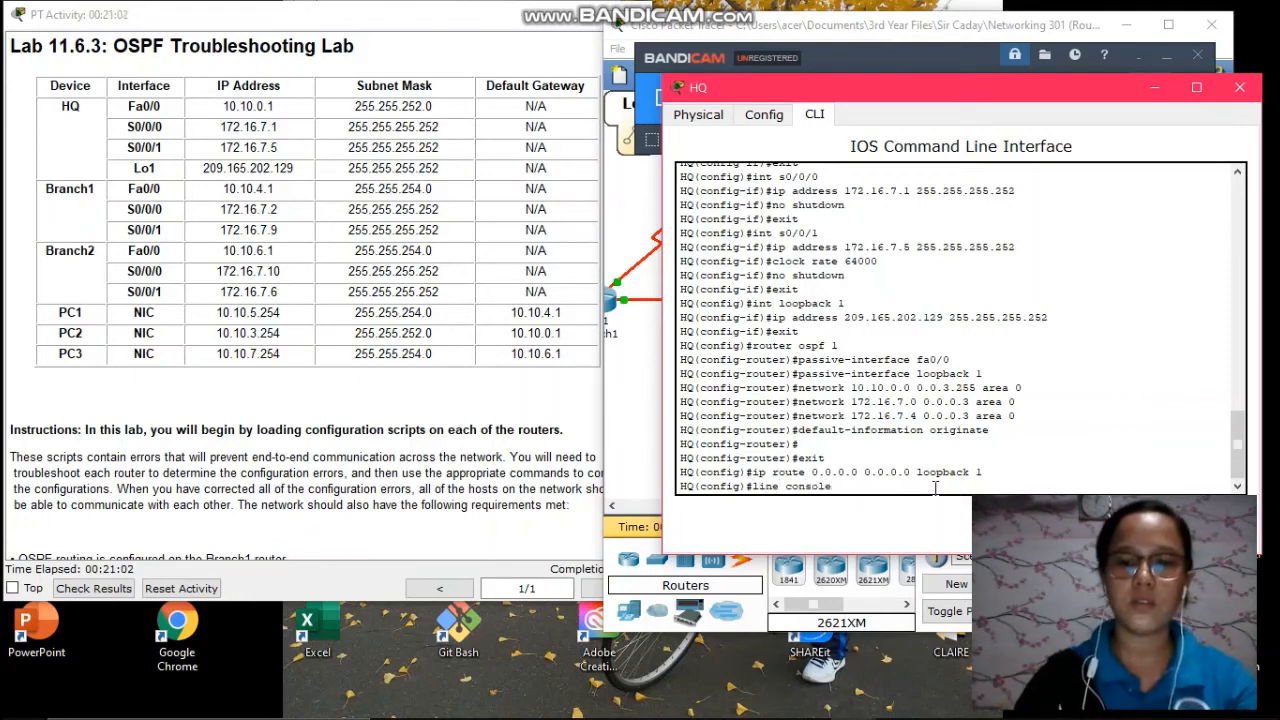
type(" 0")
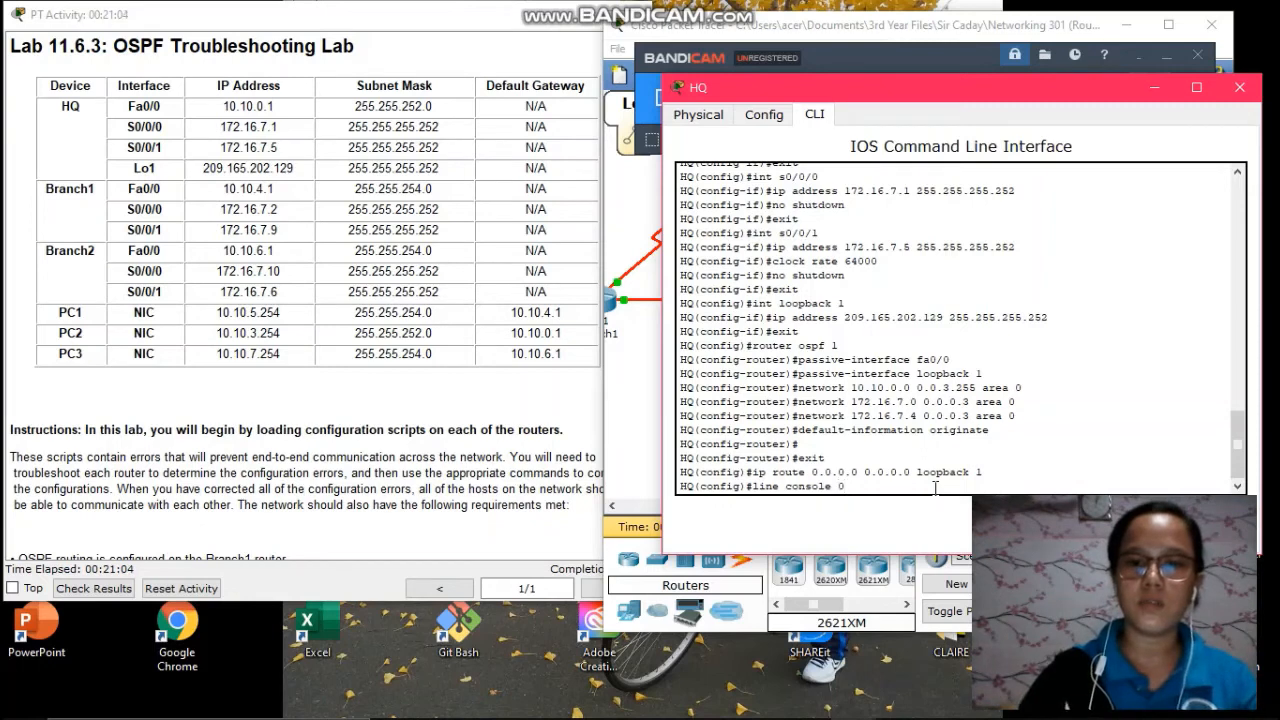
key("Return")
- Enable login on HQ's vty lines 0 4 and end the configuration session
type("lin")
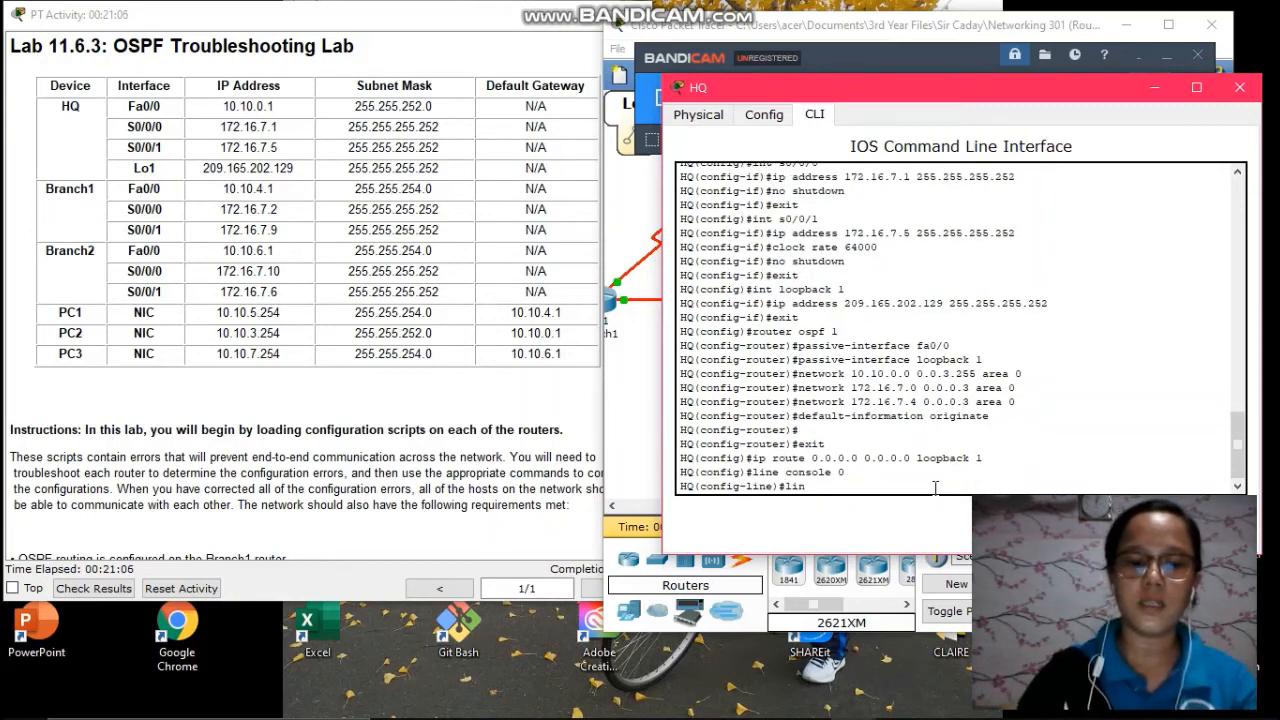
type("e vty 0 4")
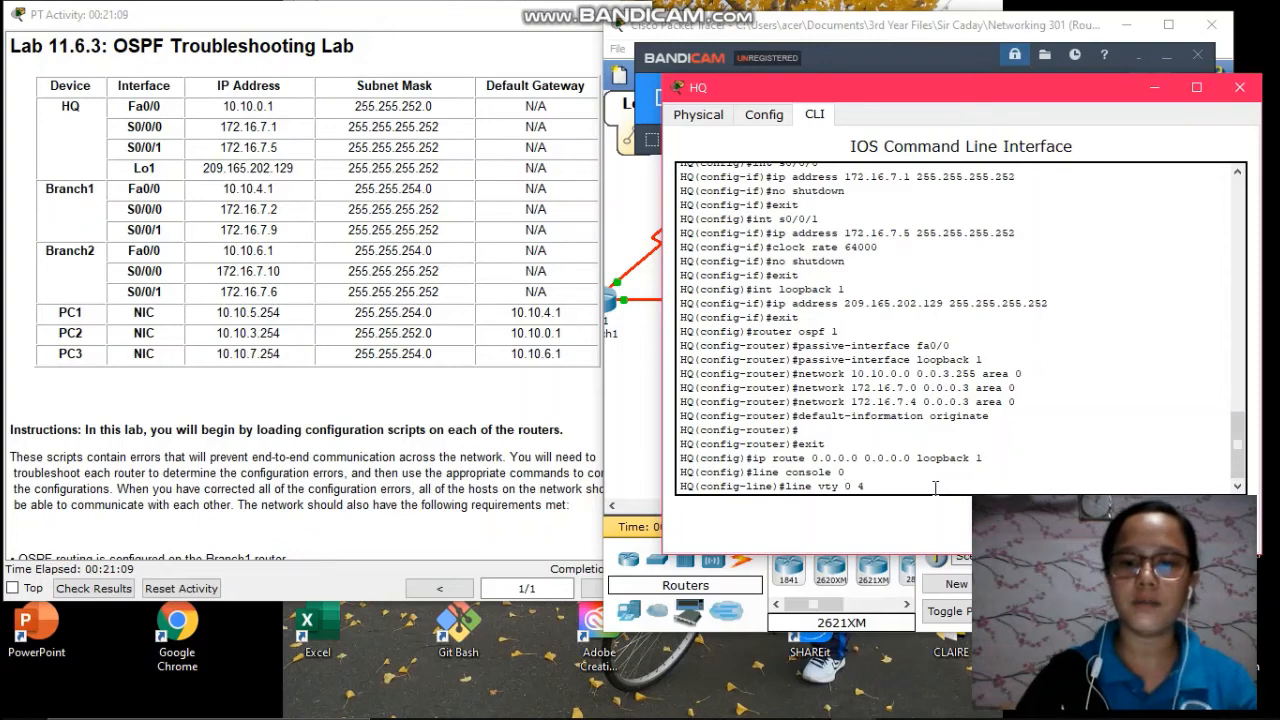
key("Return")
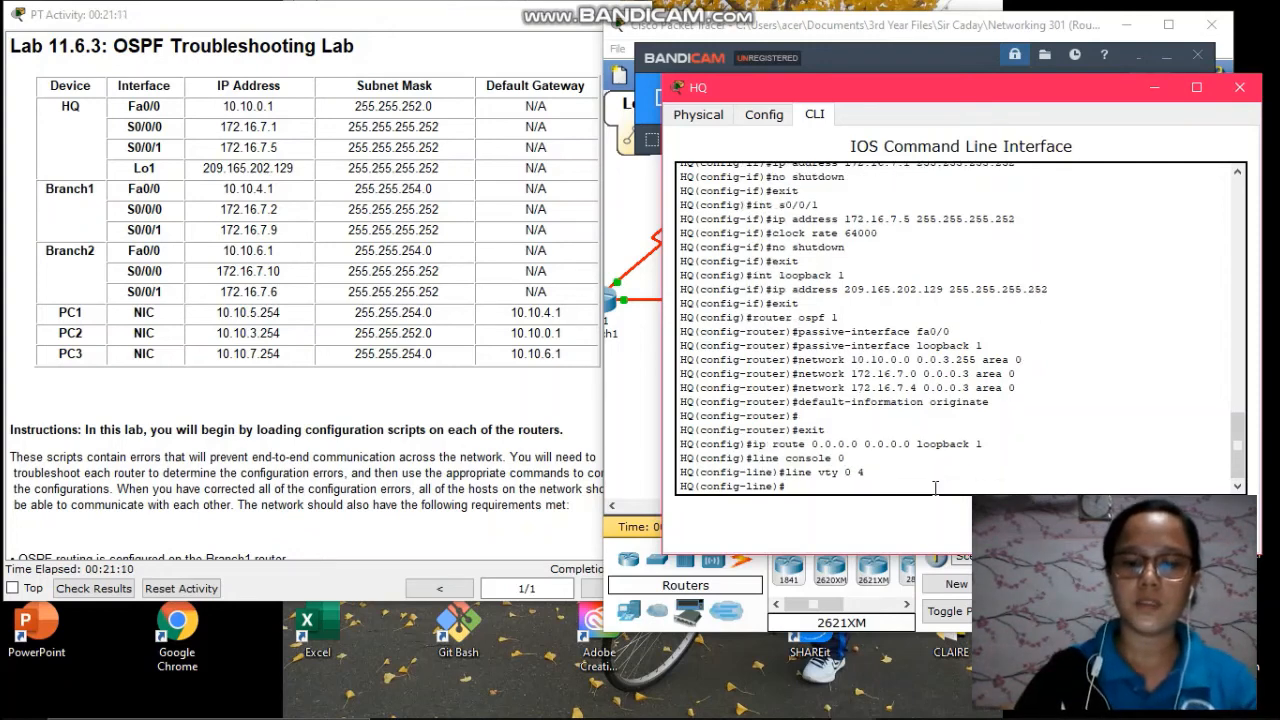
type("login")
key("Return")
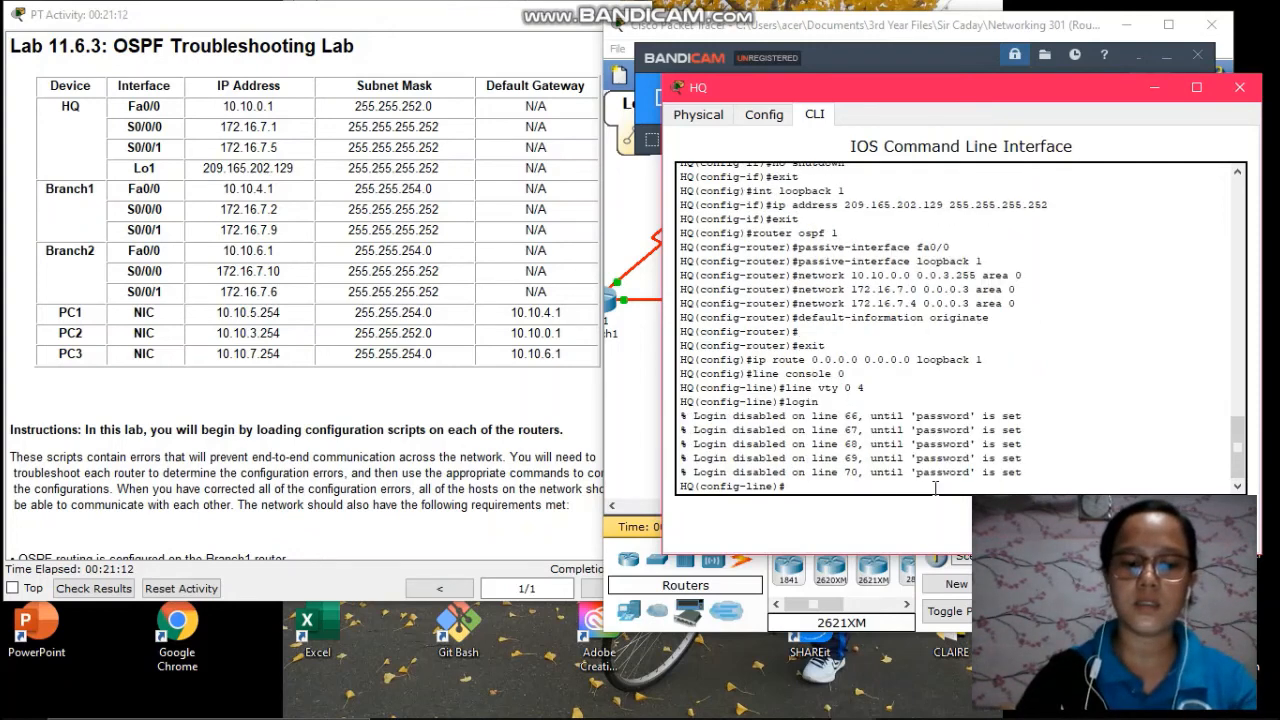
type("end")
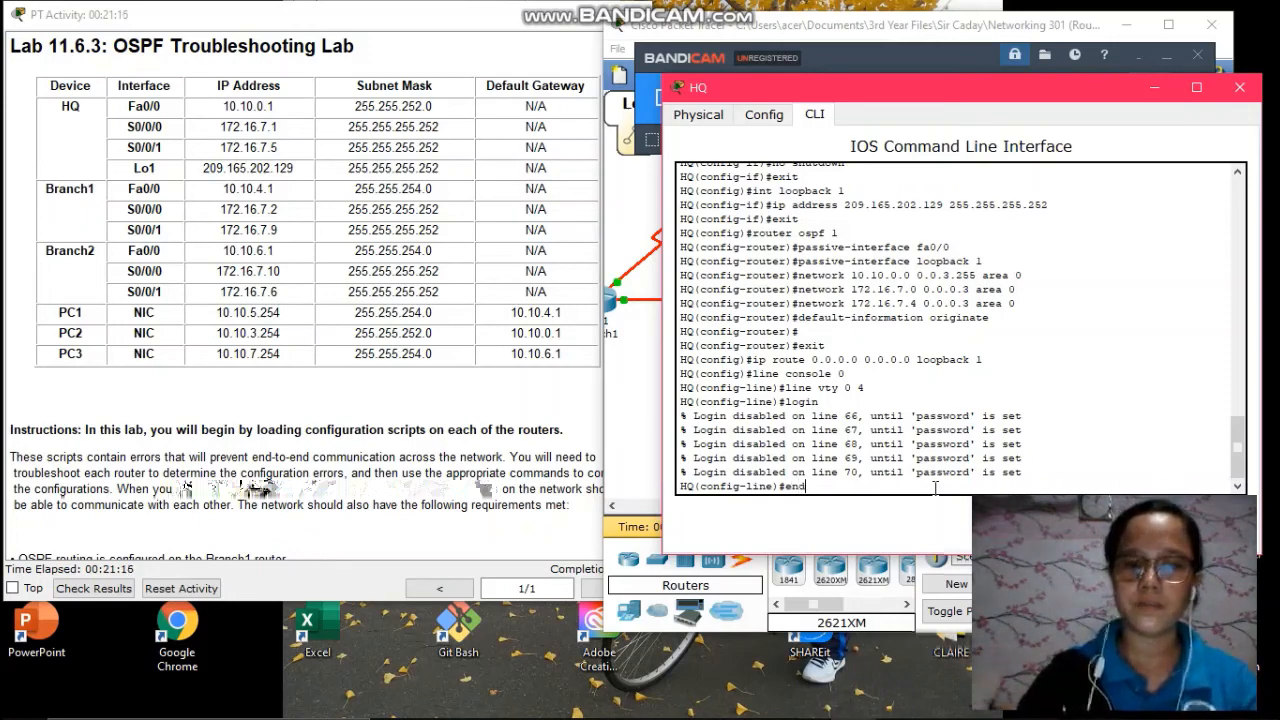
key("Return")
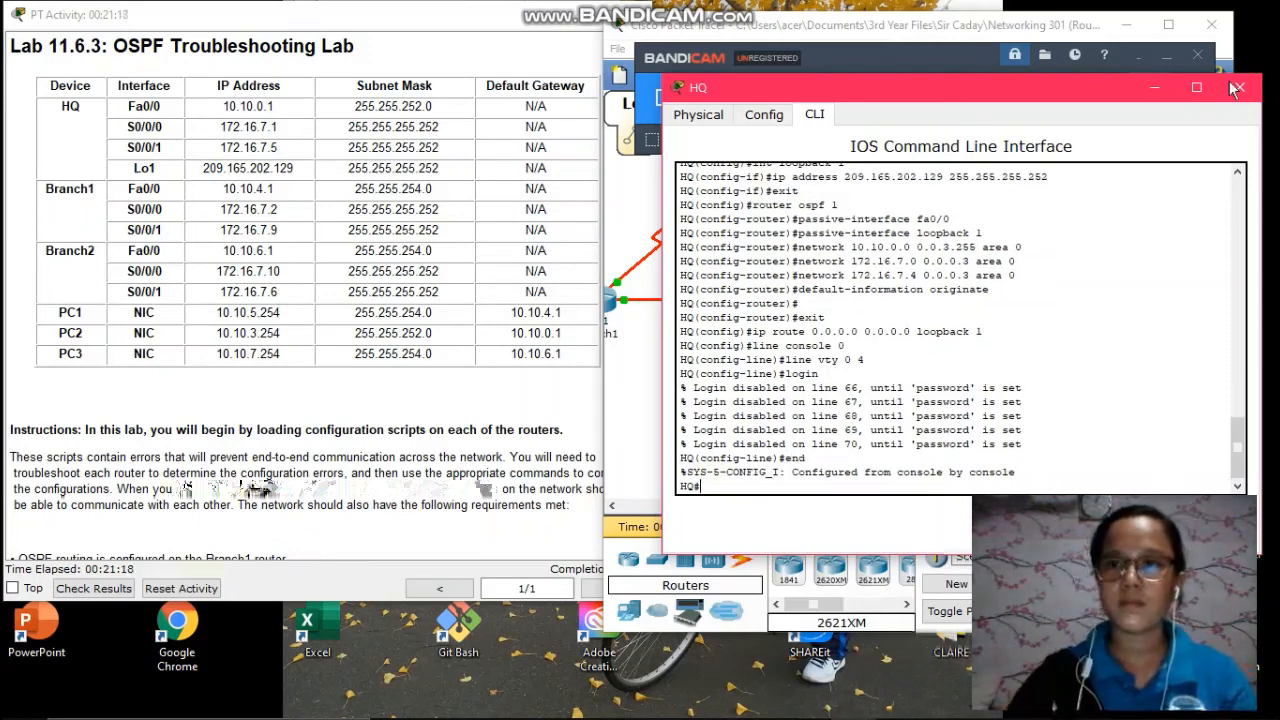
- Minimize the HQ router window and bring the PT Activity lab instructions to the front
left_click(1155, 92)
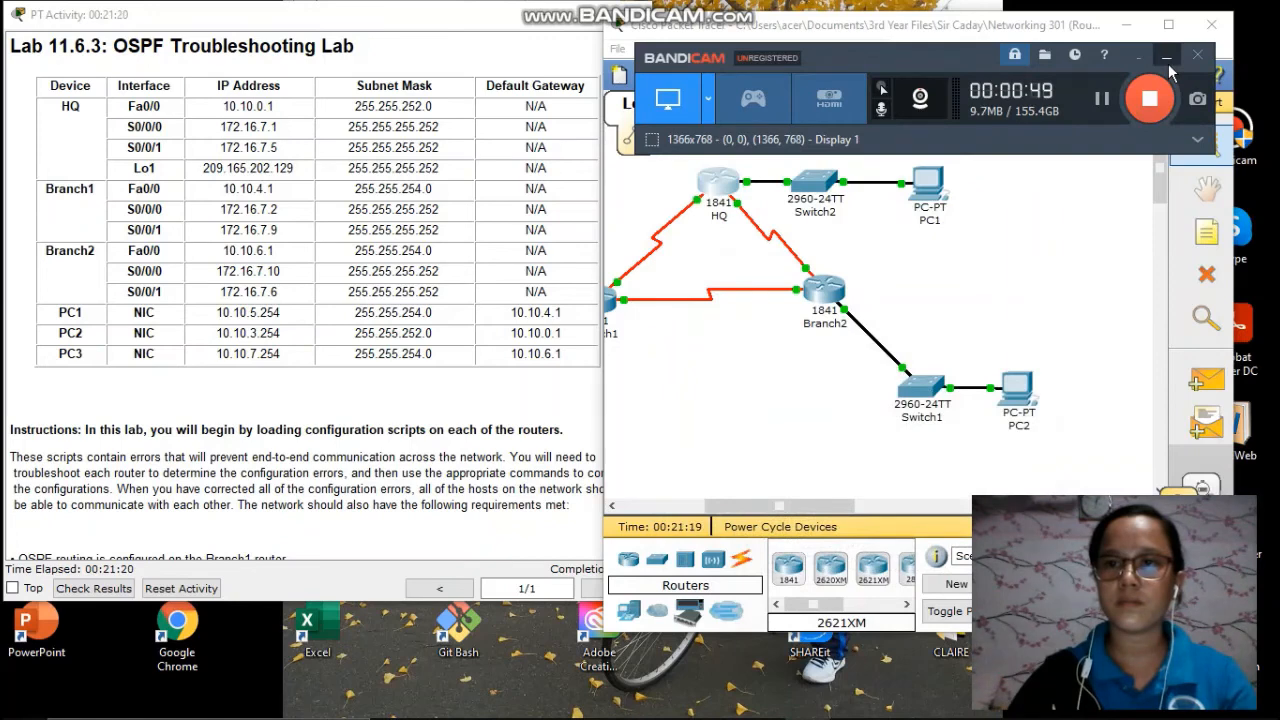
left_click(677, 409)
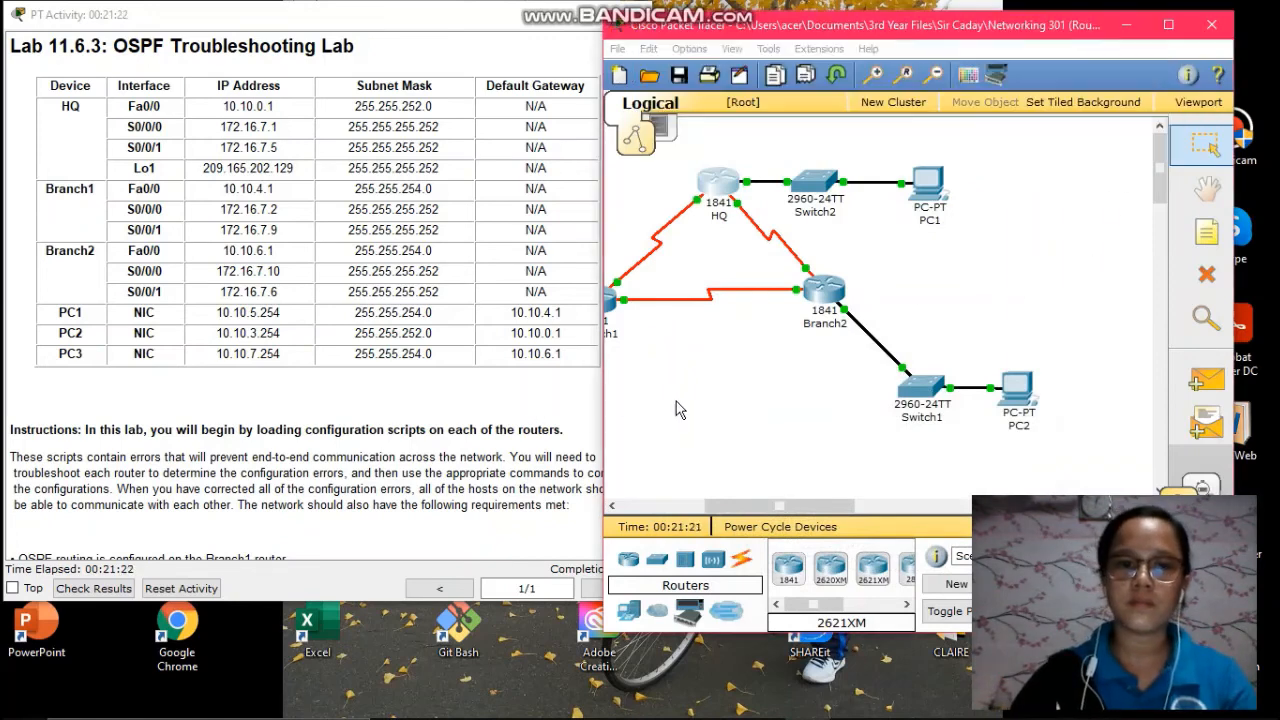
left_click(501, 403)
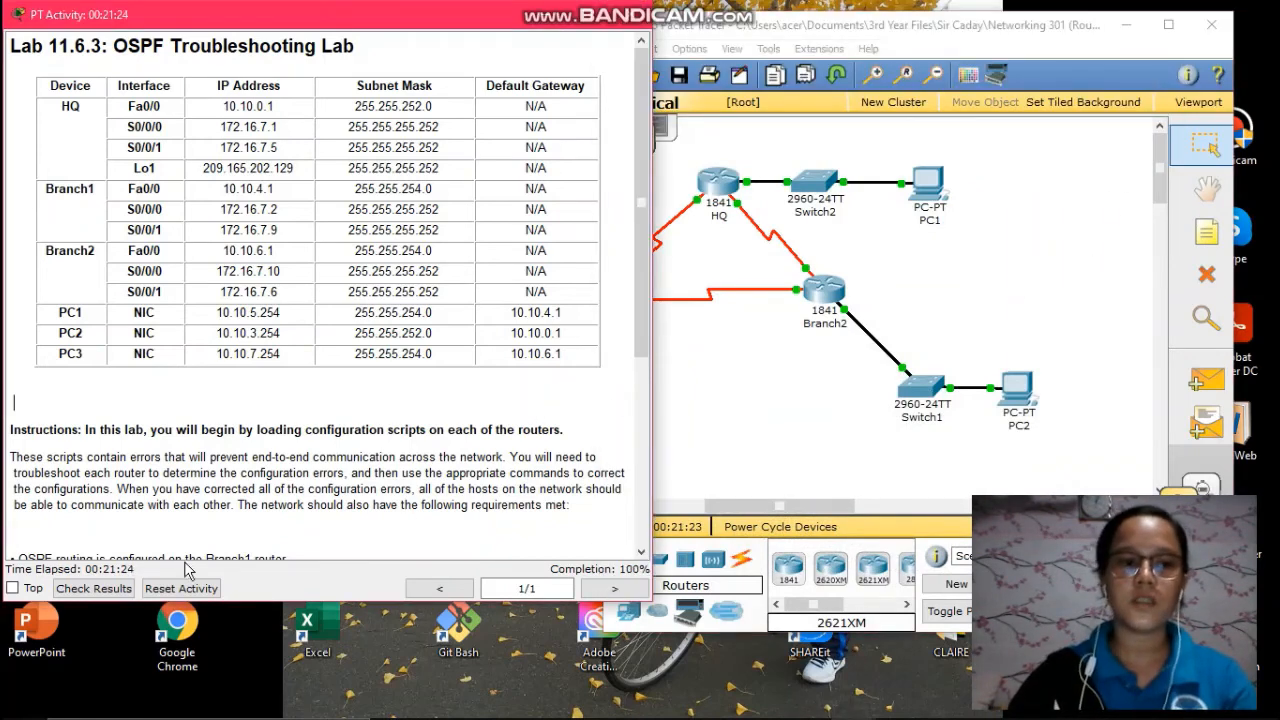